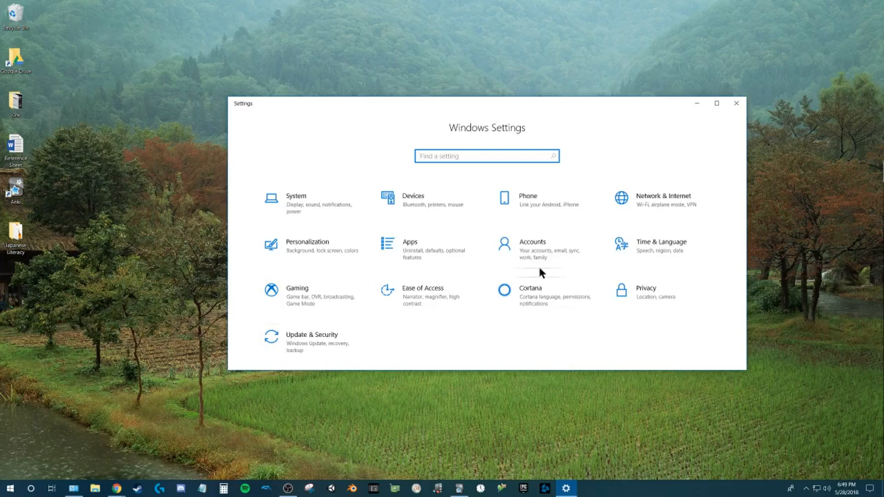
# Step: Open the Region & language page in the Time & Language settings
pyautogui.click(642, 244)
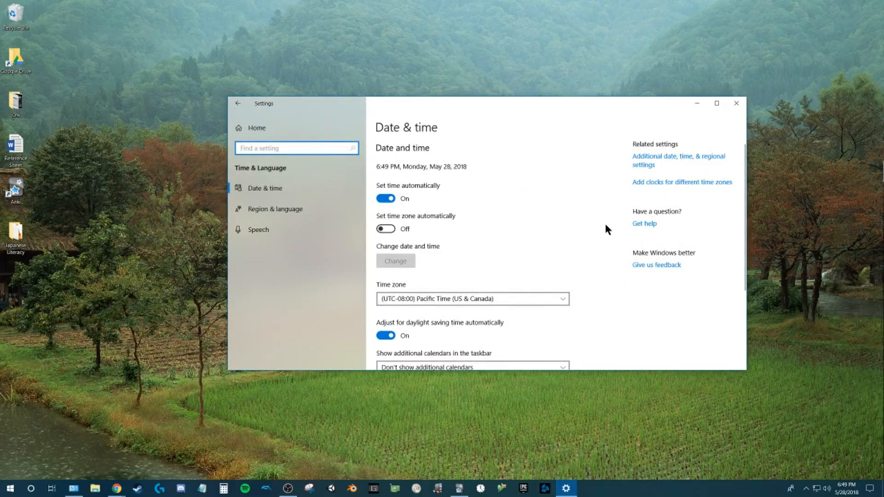
pyautogui.scroll(-3, 608, 229)
pyautogui.scroll(3, 607, 229)
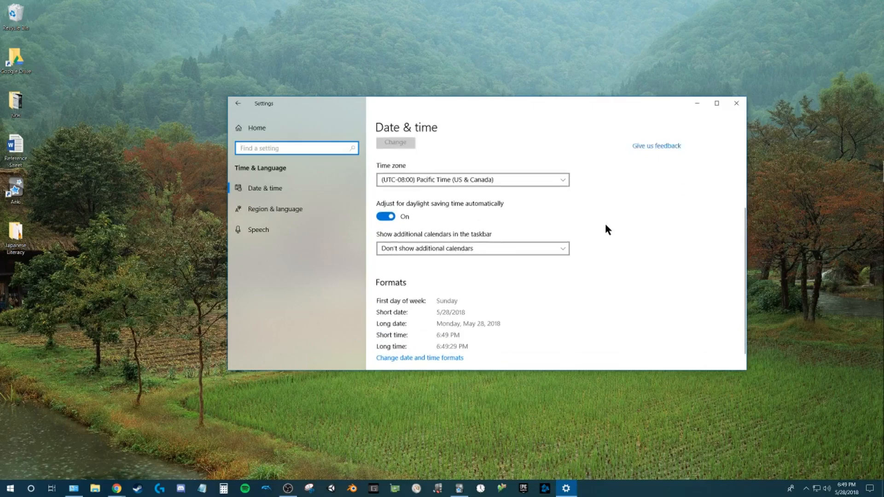
pyautogui.click(279, 210)
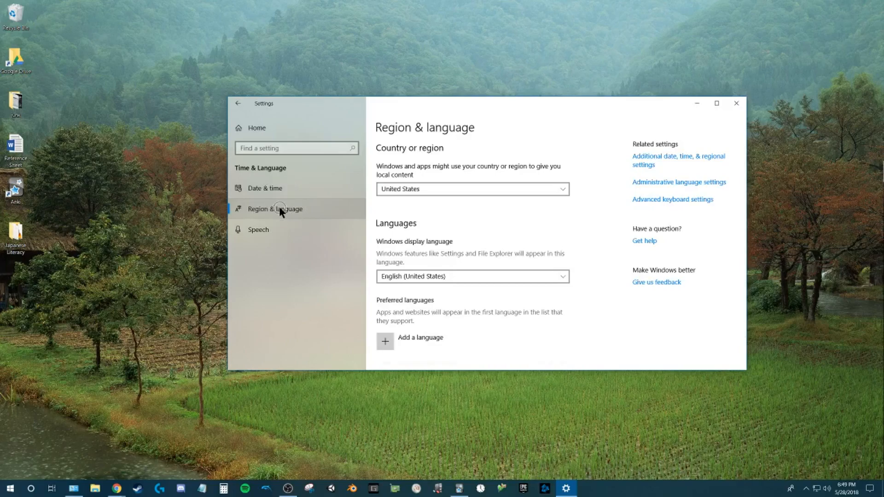
# Step: Start adding a preferred language, search the installable languages for "japa" and select Japanese (日本語)
pyautogui.scroll(-2, 492, 212)
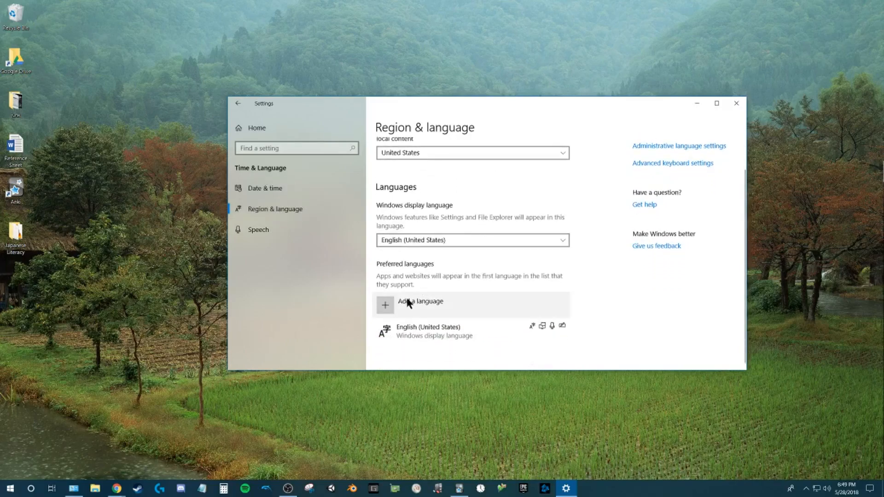
pyautogui.click(384, 302)
pyautogui.scroll(-2, 447, 239)
pyautogui.scroll(-10, 449, 244)
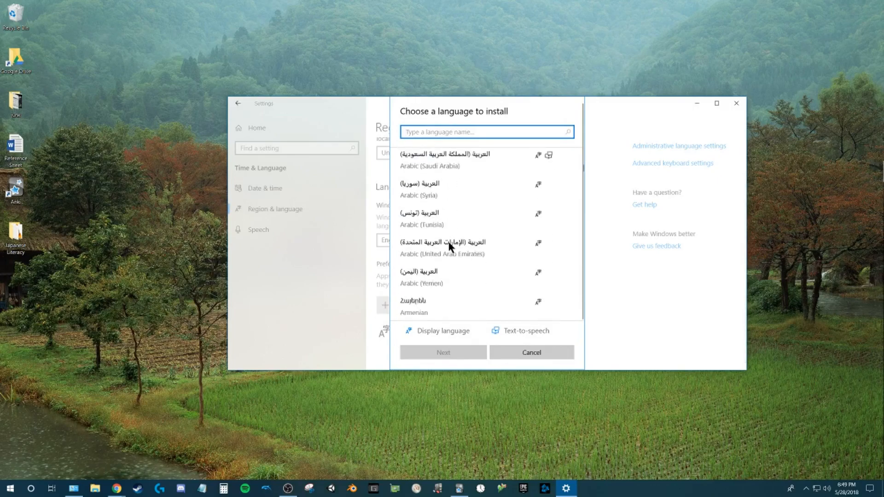
pyautogui.scroll(-2, 449, 247)
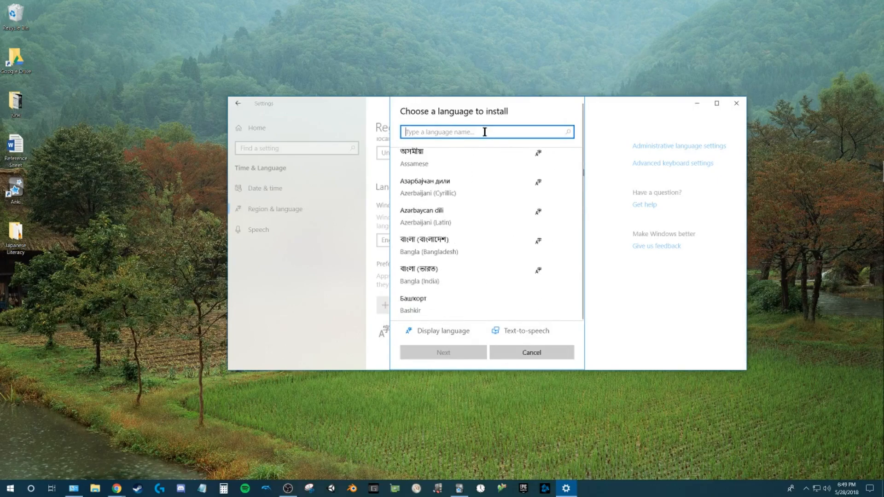
pyautogui.write('japa')
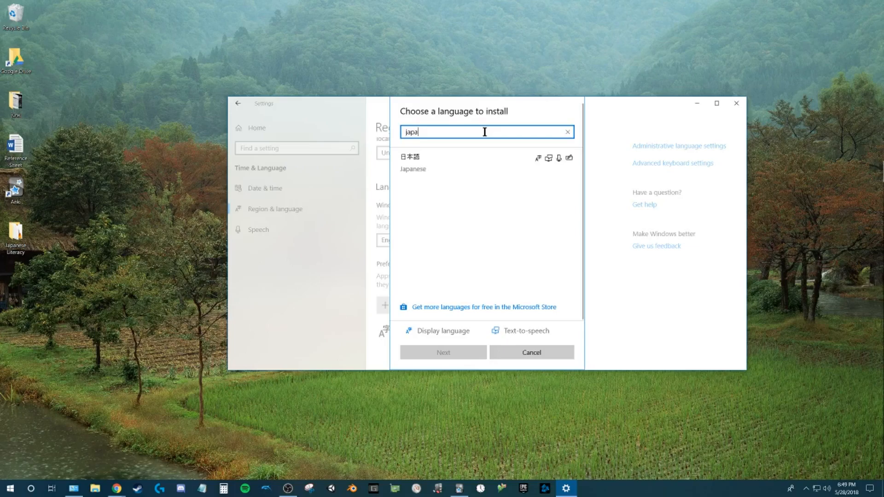
pyautogui.click(411, 158)
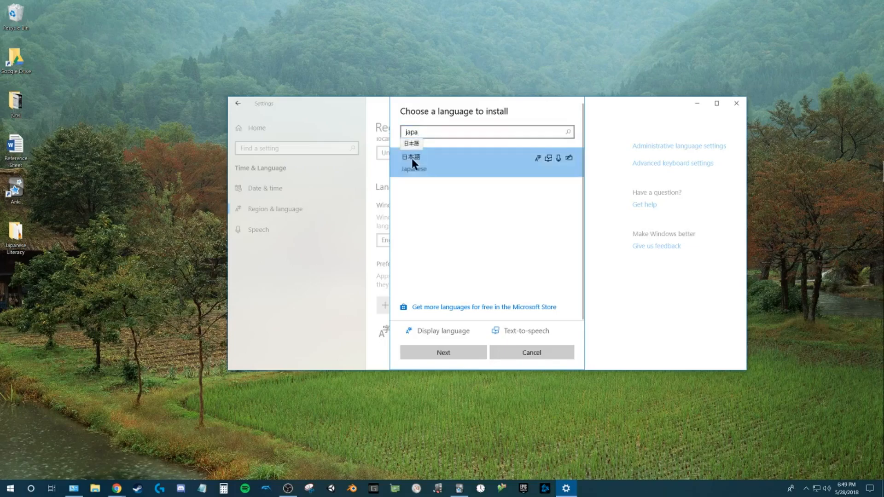
# Step: Install Japanese with the display language, Speech and Handwriting options enabled, and close Settings once the language pack is installed
pyautogui.click(443, 357)
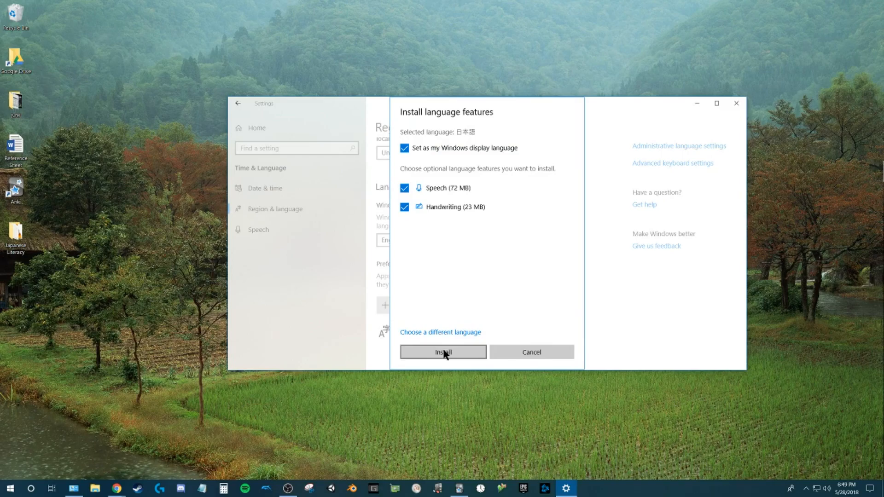
pyautogui.click(443, 352)
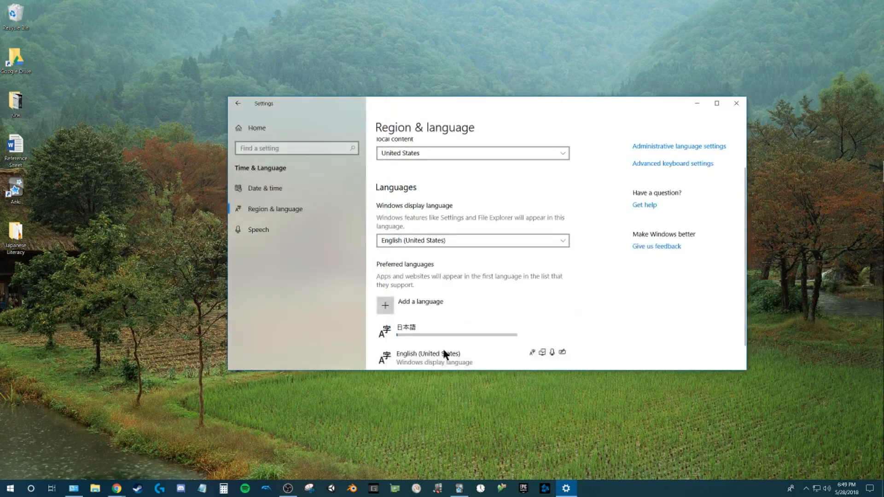
pyautogui.scroll(-1, 474, 302)
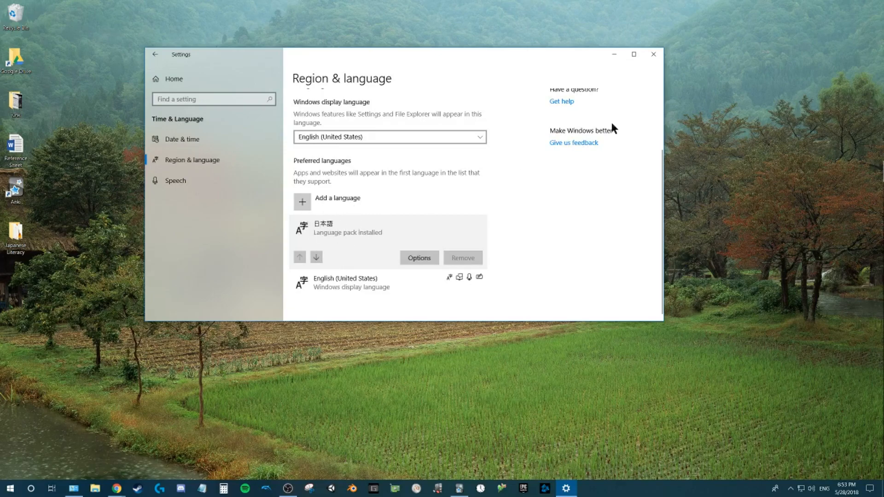
pyautogui.click(654, 54)
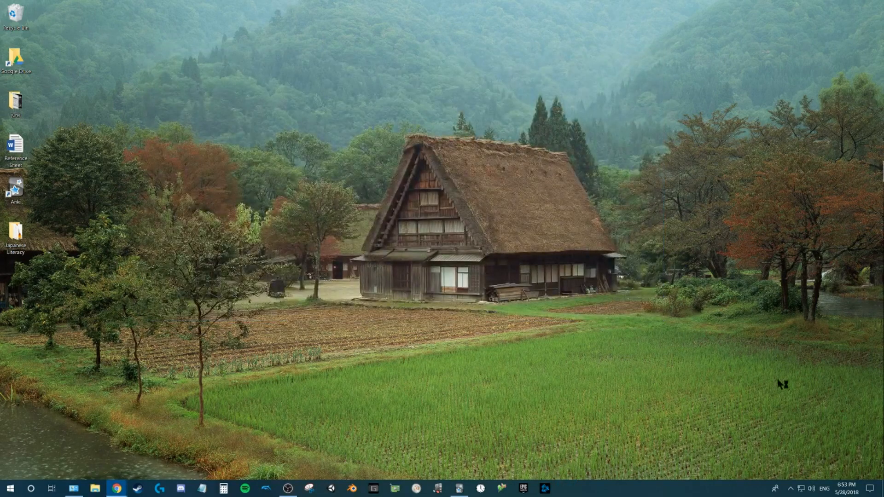
# Step: Switch the input language to Japanese Microsoft IME and enter the test text "asdfasdf" in a new Notepad document
pyautogui.click(827, 490)
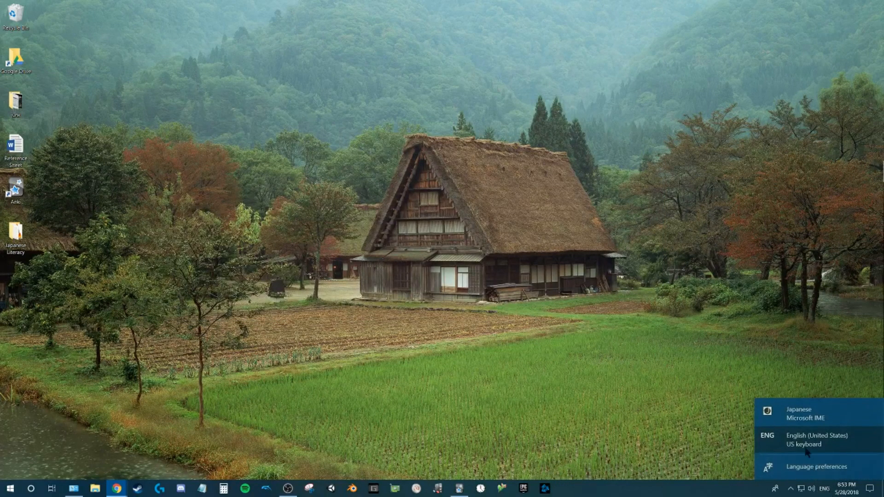
pyautogui.click(801, 420)
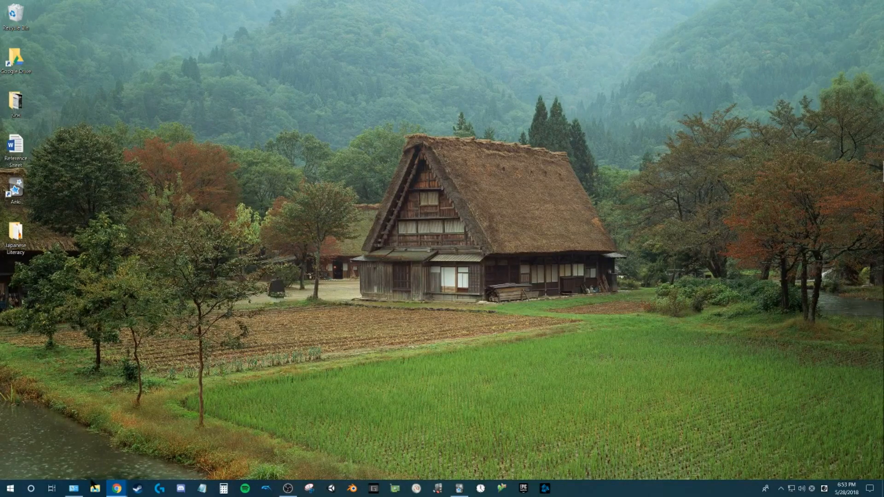
pyautogui.click(202, 489)
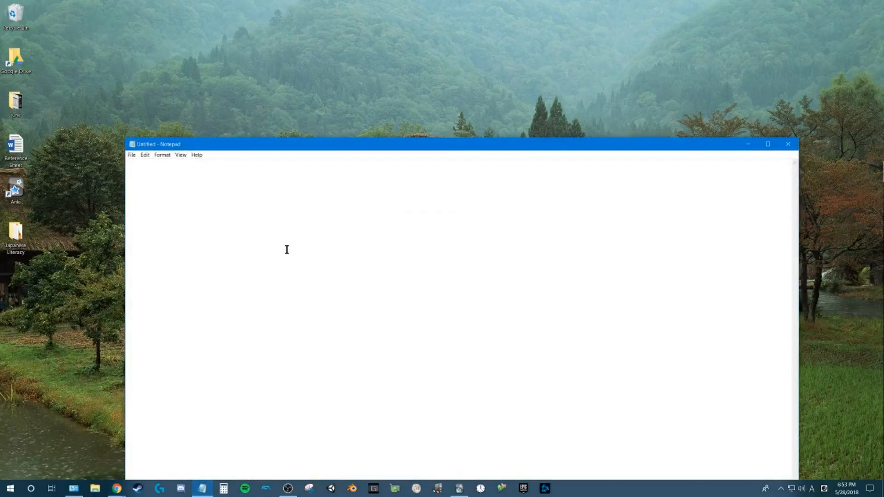
pyautogui.write('asdfasdf')
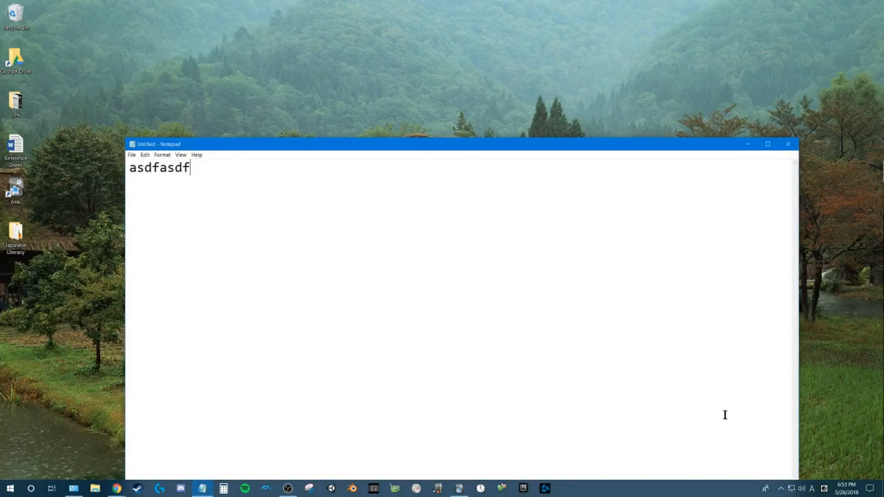
# Step: Set the Japanese IME to hiragana mode and enter あ on a new line
pyautogui.click(812, 490)
pyautogui.click(811, 490)
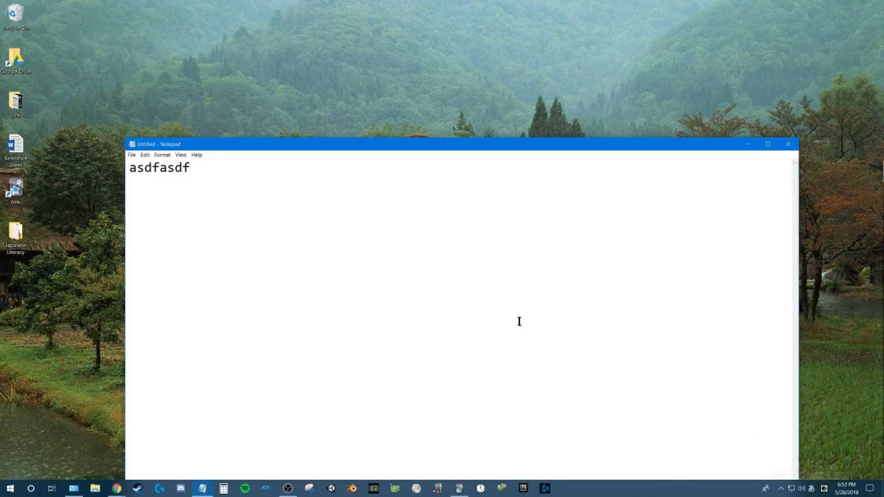
pyautogui.press('Return')
pyautogui.write('a')
pyautogui.press('Return')
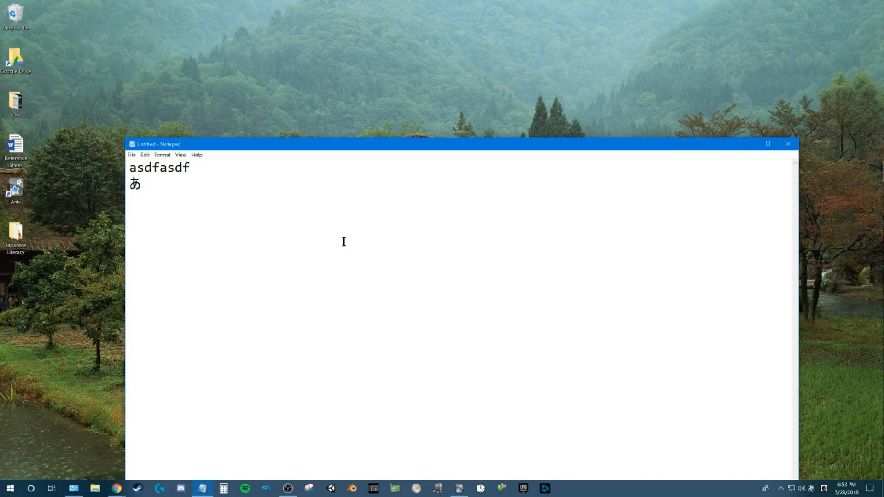
# Step: On a new line, enter "watashi" and convert it to the kanji 私
pyautogui.press('Return')
pyautogui.write('watashi')
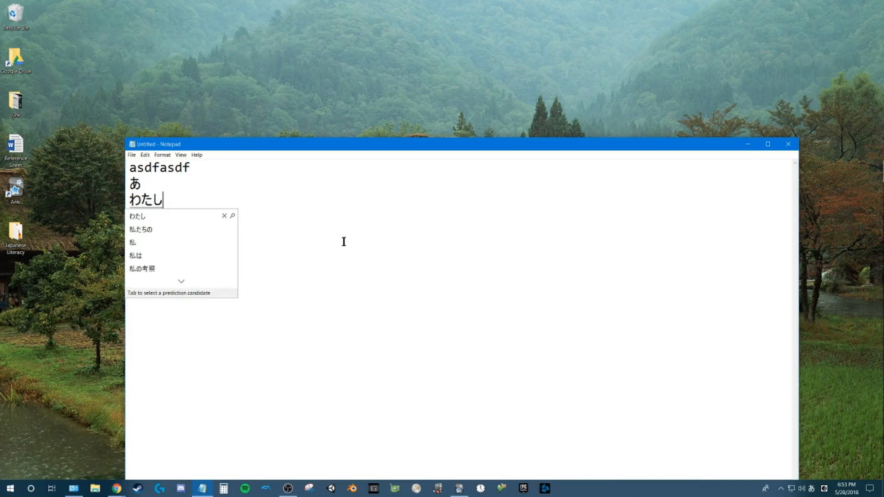
pyautogui.press('space')
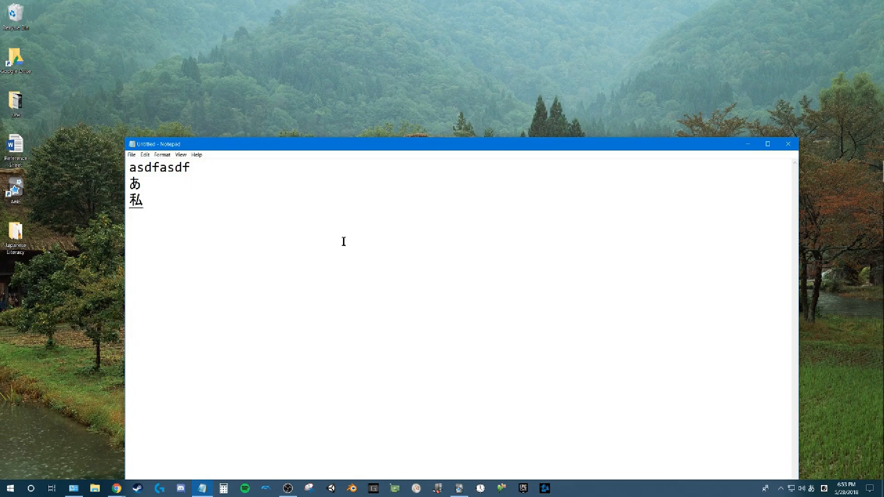
pyautogui.press('Return')
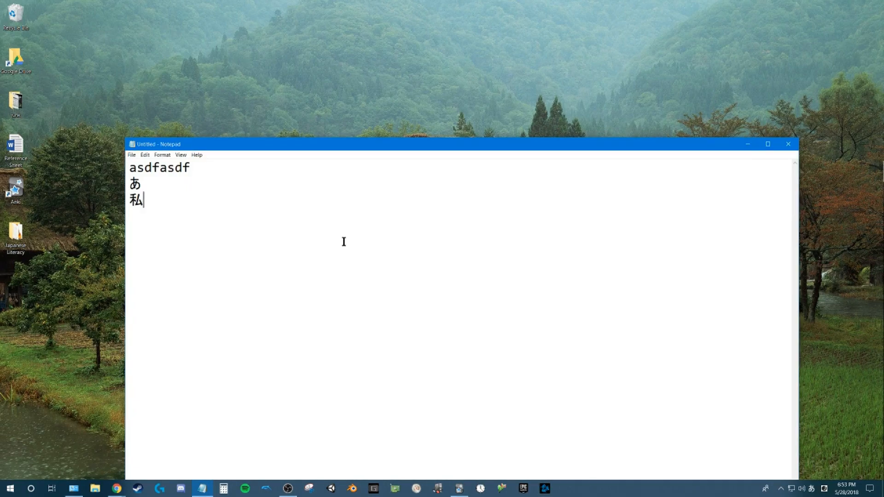
# Step: Enter しゃ from "sha" and じゃ from "ja" on separate lines below the kanji
pyautogui.press('Return')
pyautogui.write('sha')
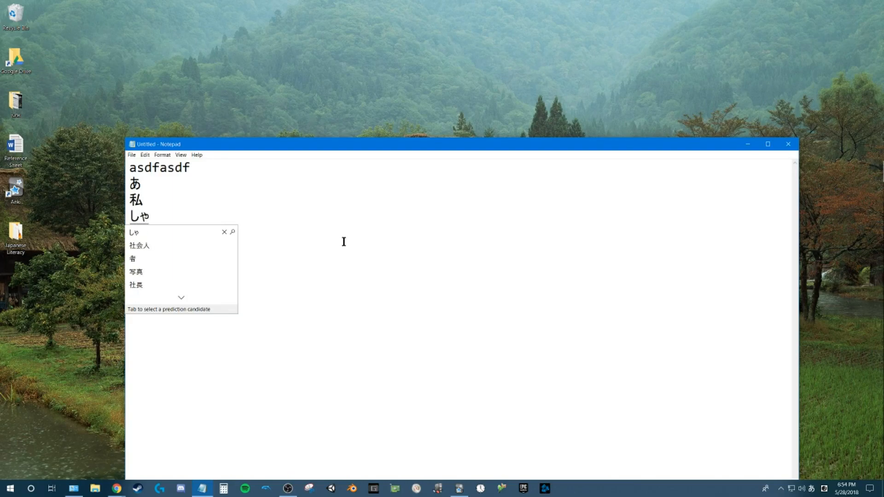
pyautogui.press('Return')
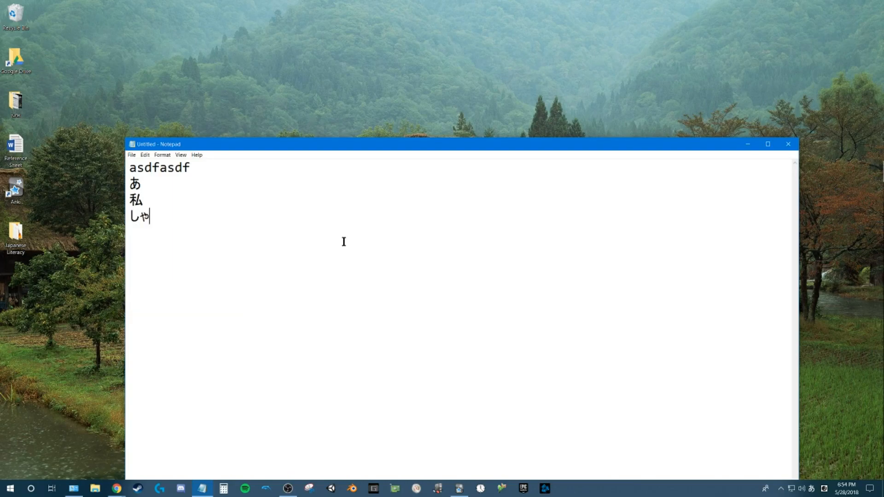
pyautogui.press('Return')
pyautogui.write('ja')
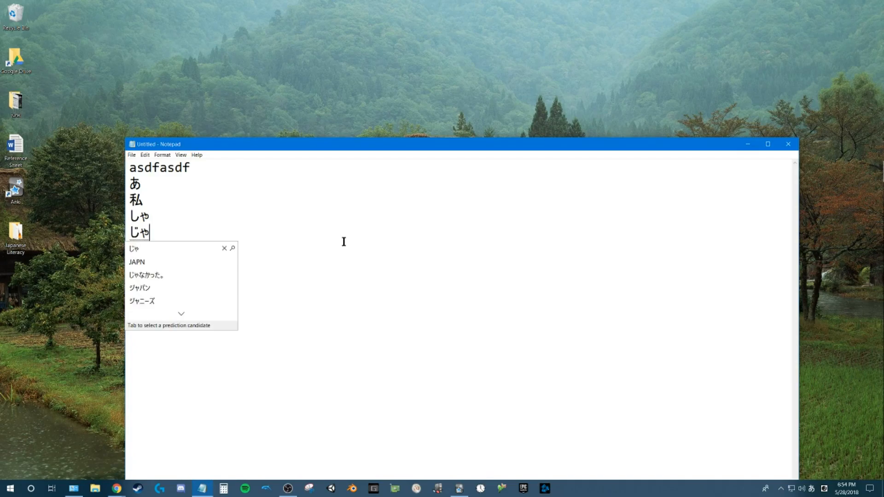
pyautogui.press('Return')
pyautogui.press('Return')
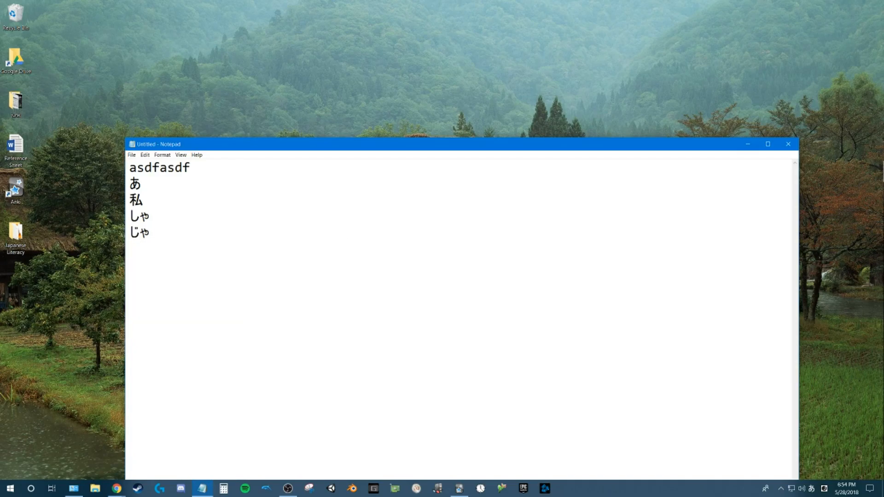
pyautogui.write('thi')
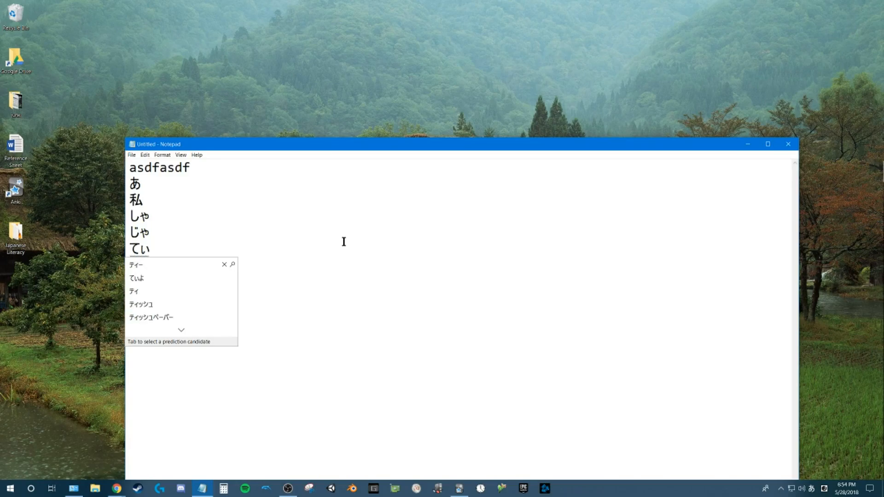
pyautogui.write('-')
pyautogui.press('space')
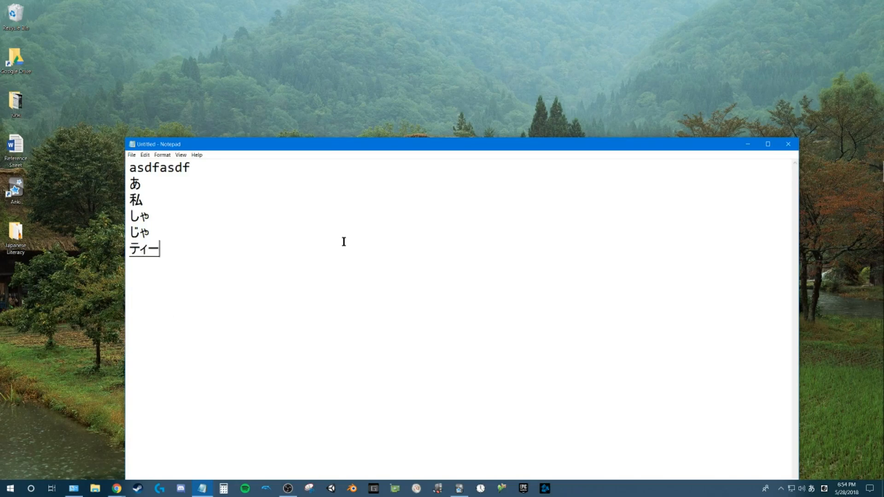
pyautogui.press('BackSpace')
pyautogui.press('BackSpace')
pyautogui.press('BackSpace')
# Step: Enter "thi" and "dhi" on separate lines, converting them to the katakana ティ and ディ
pyautogui.write('thi')
pyautogui.press('space')
pyautogui.press('Return')
pyautogui.press('Return')
pyautogui.write('dhi')
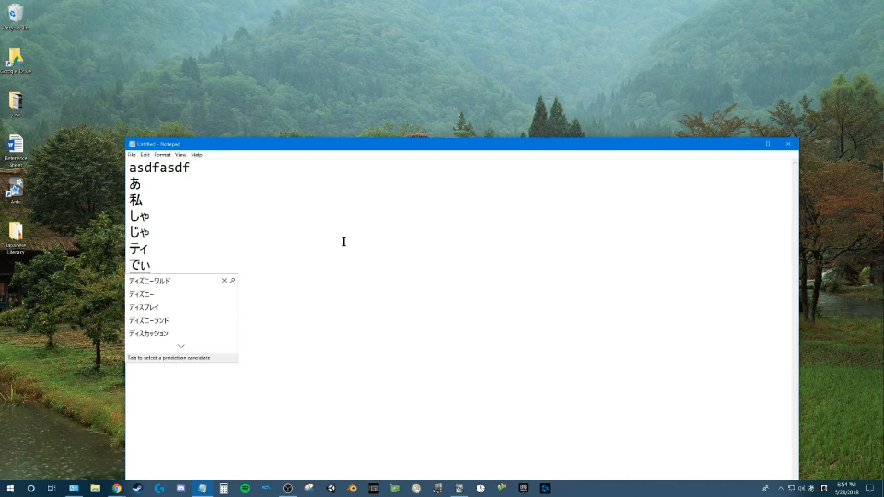
pyautogui.press('space')
pyautogui.press('Return')
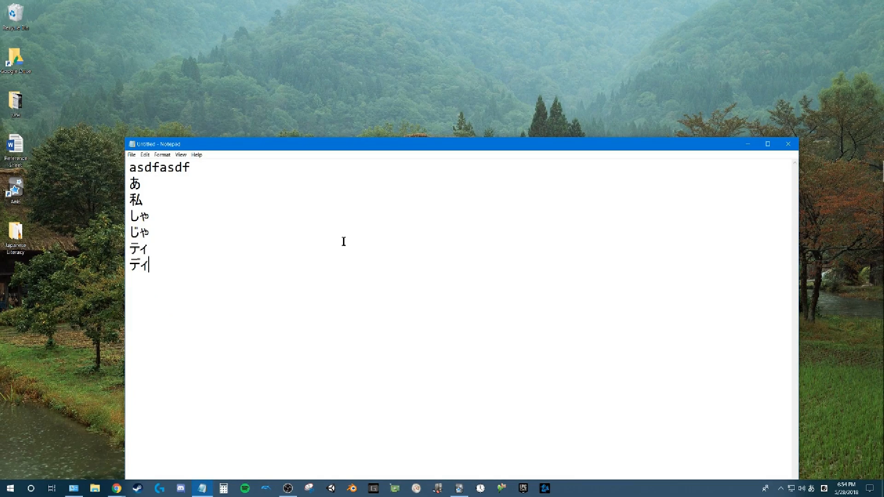
pyautogui.press('Return')
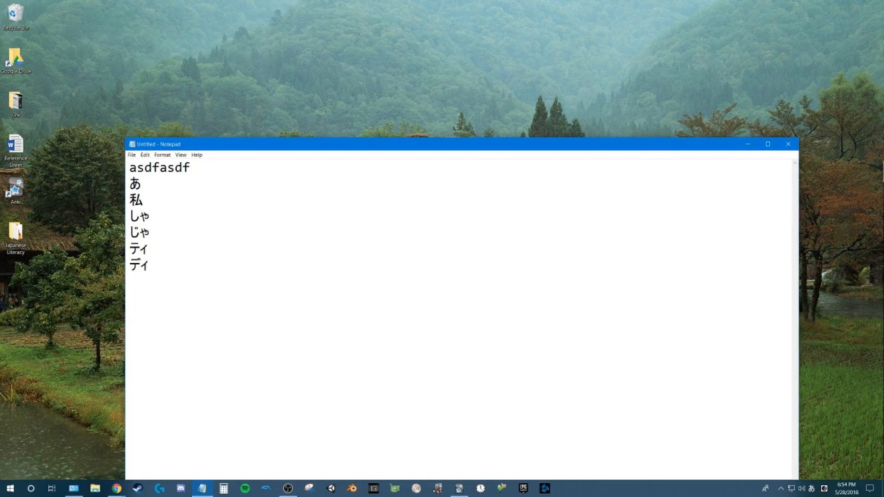
# Step: Enter "otokonoko" converted to 男の子, with full-width digits 123 on the line below
pyautogui.write('otokonoko')
pyautogui.press('space')
pyautogui.press('Return')
pyautogui.press('Return')
pyautogui.write('123')
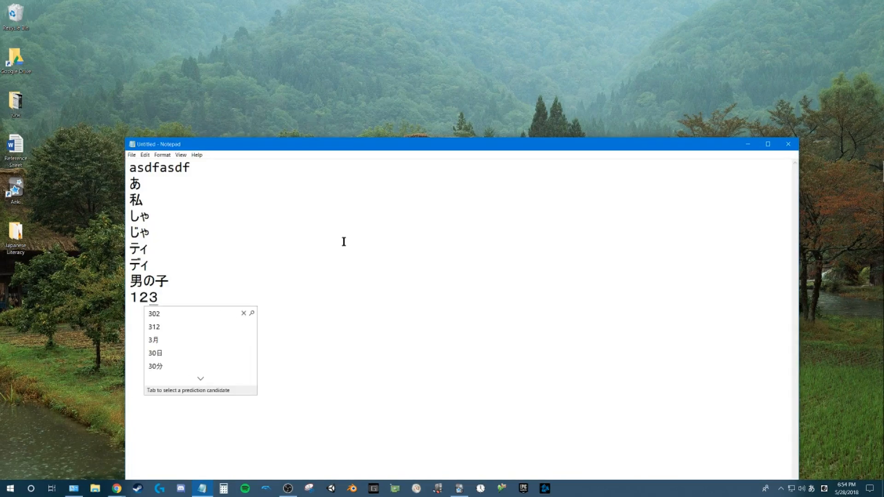
pyautogui.press('Return')
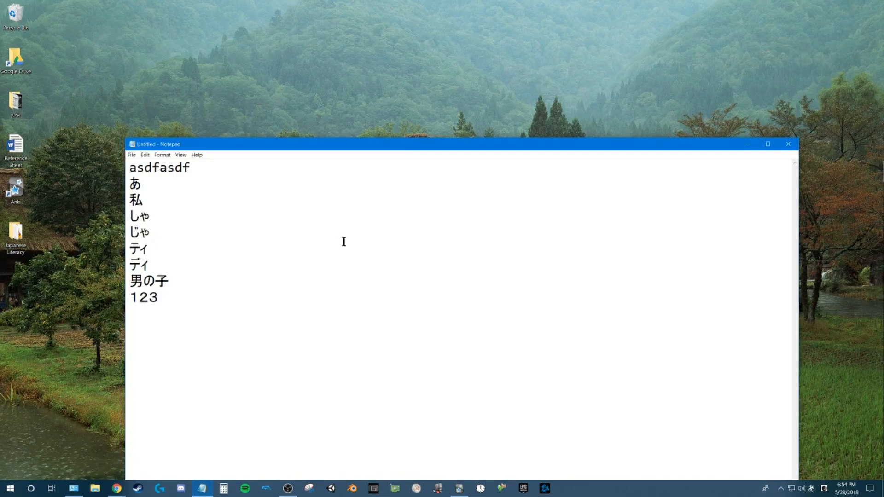
# Step: Add half-width digits 123 on a new line using the IME's alphanumeric mode, and return the IME to hiragana mode
pyautogui.press('Return')
pyautogui.hotkey('alt', '`')
pyautogui.write('123')
pyautogui.hotkey('alt', '`')
pyautogui.hotkey('alt', '`')
pyautogui.hotkey('alt', '`')
pyautogui.hotkey('alt', '`')
pyautogui.hotkey('alt', '`')
# Step: Add a new line with full-width 12 followed by the Japanese-style single quotation mark ‘
pyautogui.press('Return')
pyautogui.write('12')
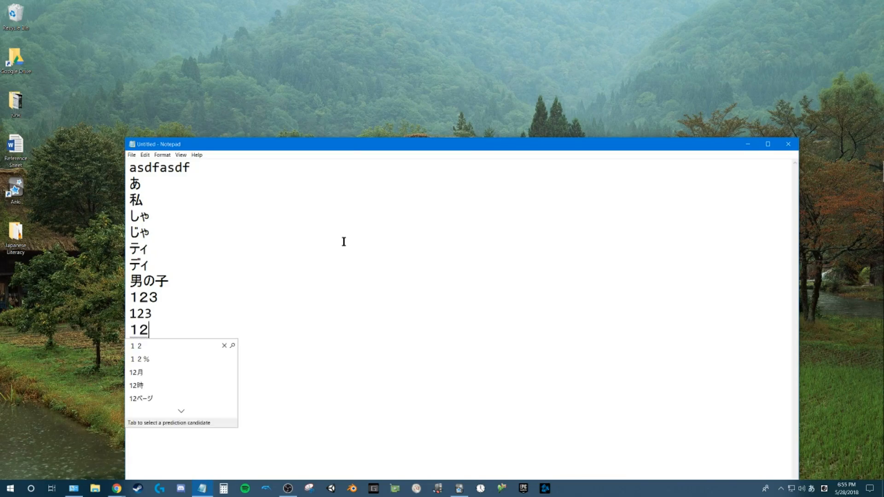
pyautogui.press('Return')
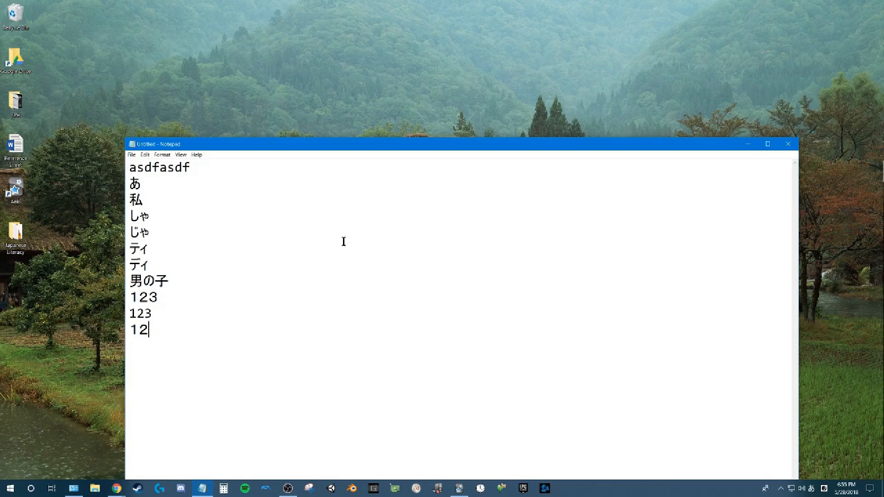
pyautogui.write("'")
pyautogui.press('Return')
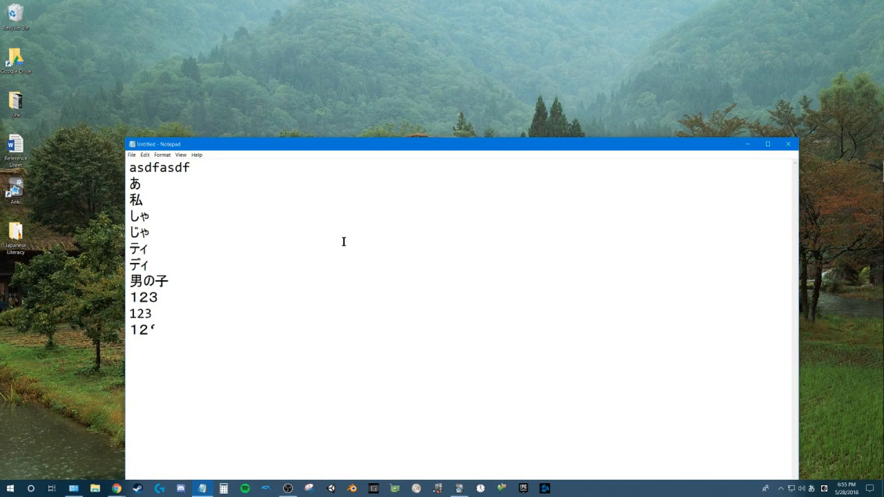
# Step: Try a double quotation mark after the full-width 12‘ in hiragana mode, and delete it
pyautogui.write('"')
pyautogui.press('Return')
pyautogui.press('BackSpace')
pyautogui.press('BackSpace')
# Step: Enter one comma in hiragana mode and another in the IME's alphanumeric mode for comparison
pyautogui.write(',')
pyautogui.press('Return')
pyautogui.hotkey('alt', '`')
pyautogui.write(',')
pyautogui.moveTo(287, 492)
pyautogui.press('Return')
# Step: Switch the Windows input language away from Japanese and back again
pyautogui.hotkey('alt', 'shift')
pyautogui.press('ctrl')
pyautogui.hotkey('alt', 'shift')
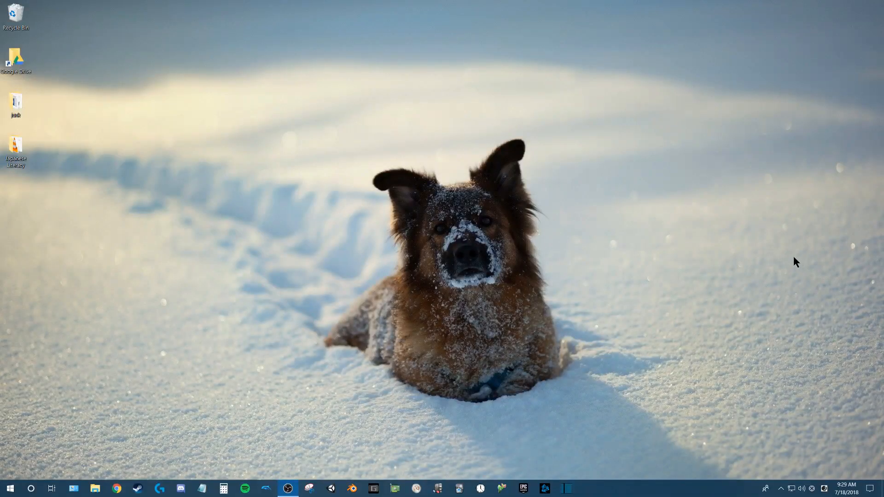
# Step: In Chrome, open drive.google.com in a new tab and create a blank Google Sheets spreadsheet in My Drive
pyautogui.click(115, 491)
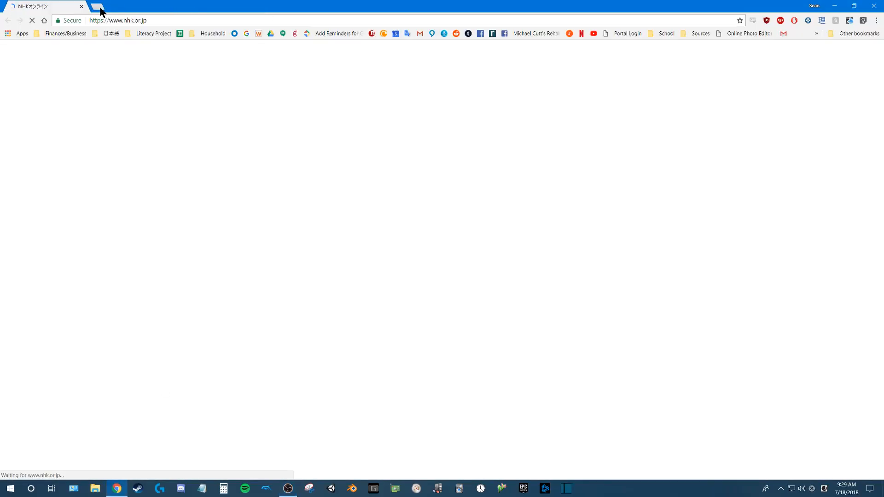
pyautogui.click(96, 6)
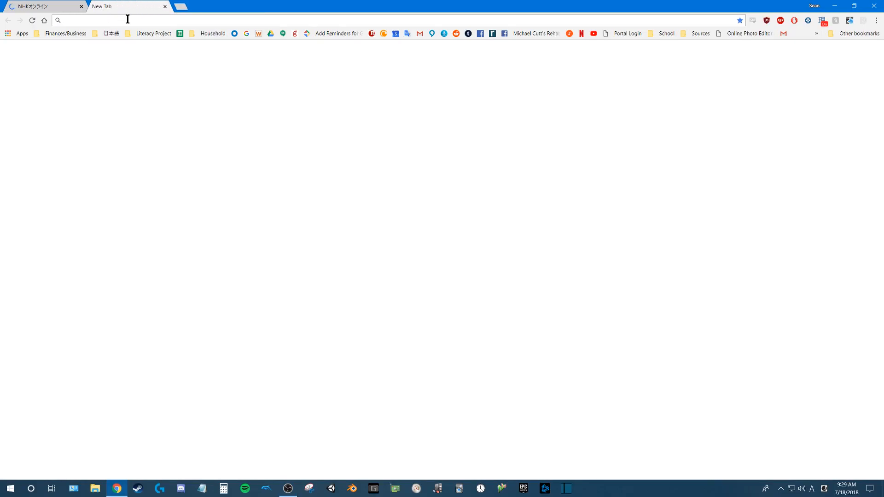
pyautogui.write('mai')
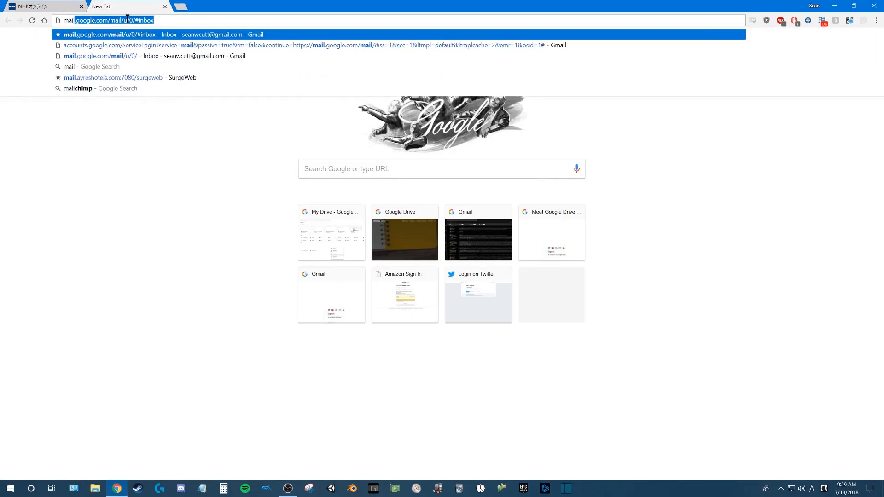
pyautogui.press('BackSpace')
pyautogui.press('BackSpace')
pyautogui.press('BackSpace')
pyautogui.press('BackSpace')
pyautogui.write('drive.google.com')
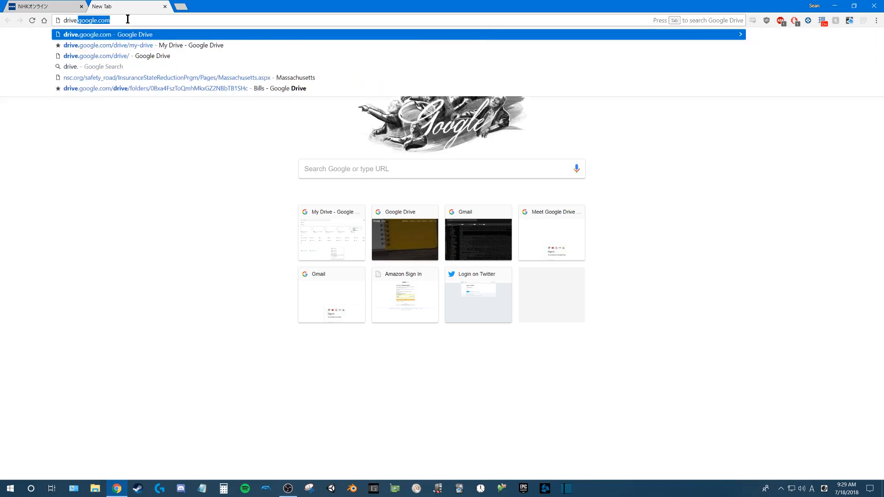
pyautogui.press('Return')
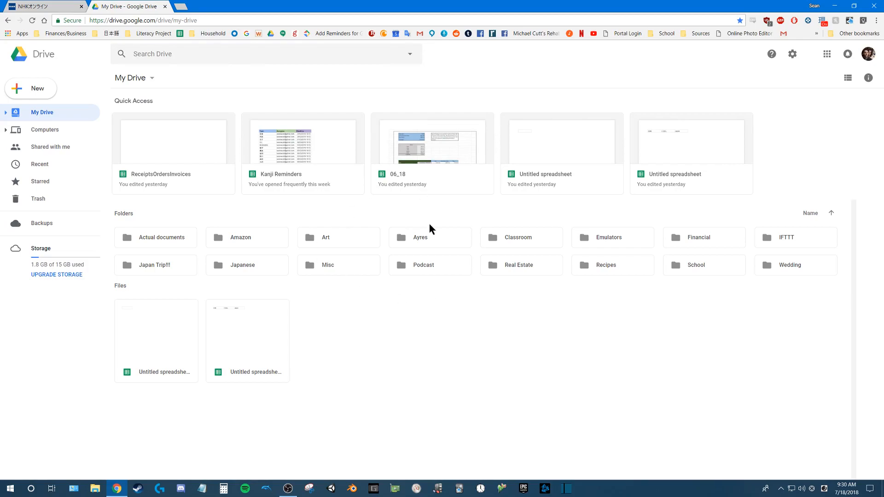
pyautogui.rightClick(434, 316)
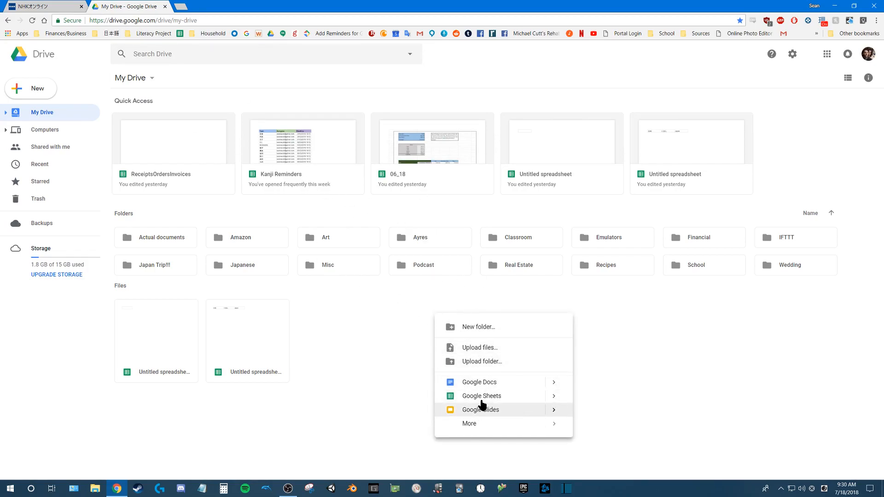
pyautogui.click(482, 396)
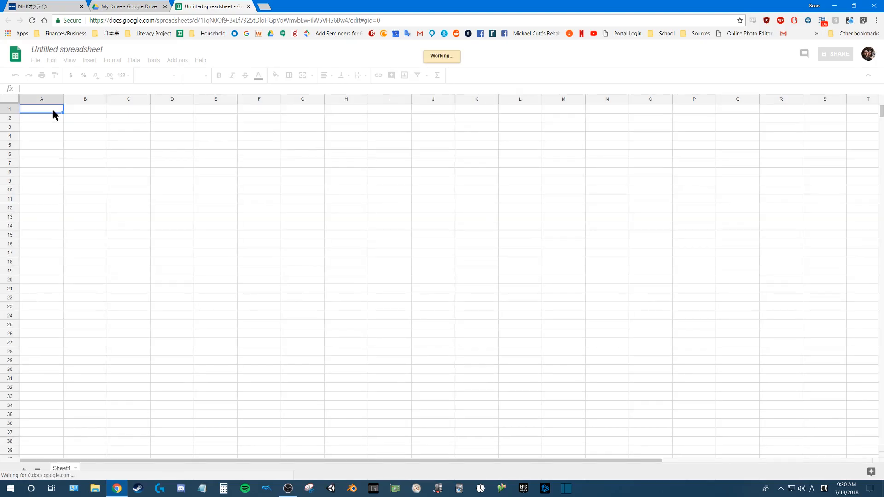
# Step: Fill A1 to C1 with the kanji 日本, the hiragana reading にほん and the English meaning Japan
pyautogui.hotkey('alt', '`')
pyautogui.write('nihon')
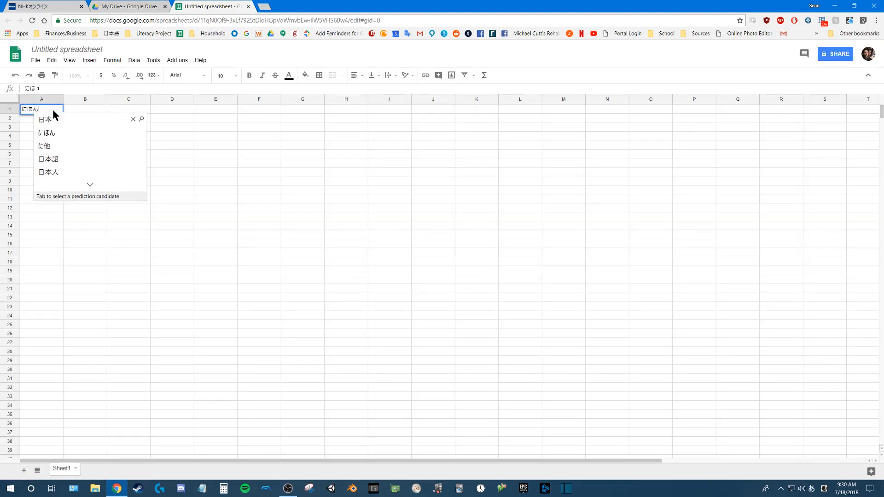
pyautogui.press('space')
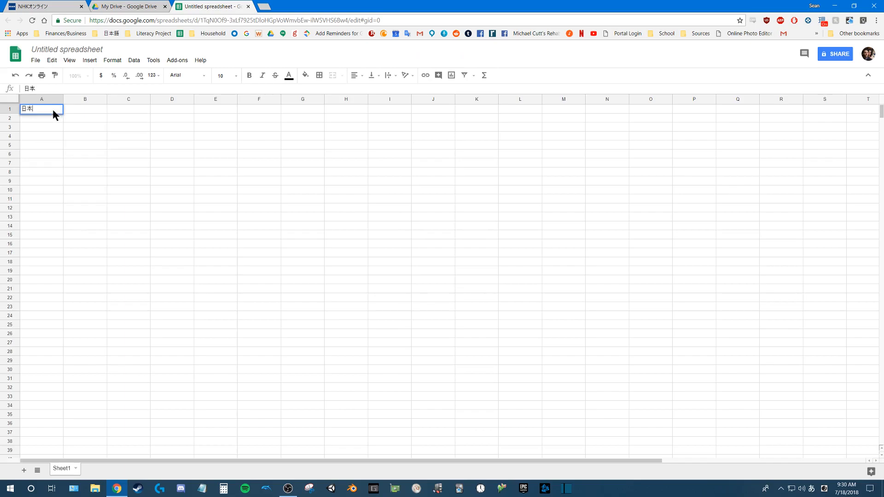
pyautogui.press('Tab')
pyautogui.write('n')
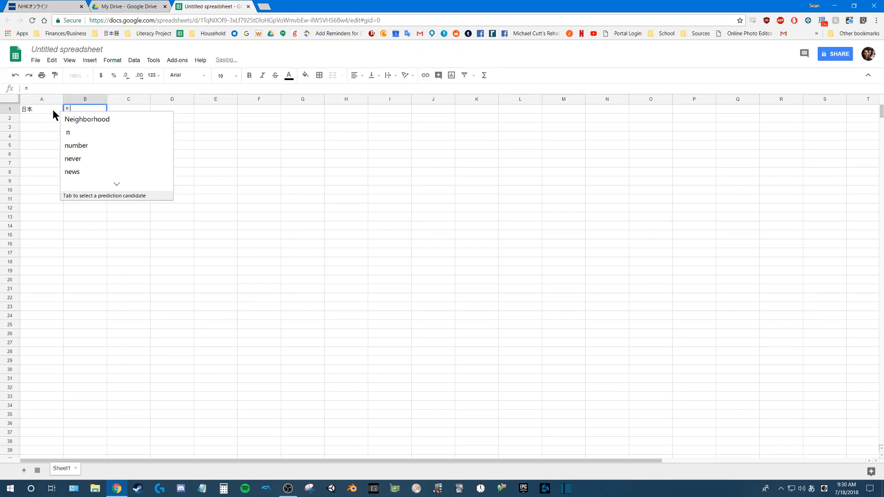
pyautogui.write('ihonn')
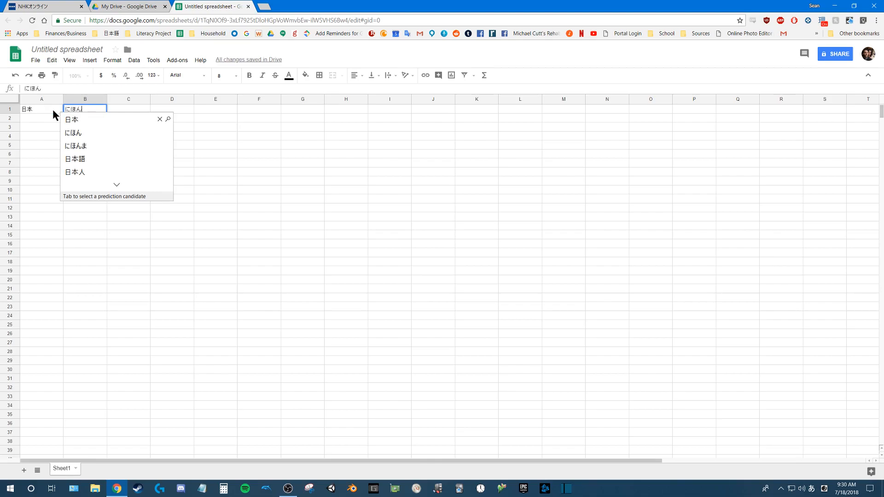
pyautogui.press('Return')
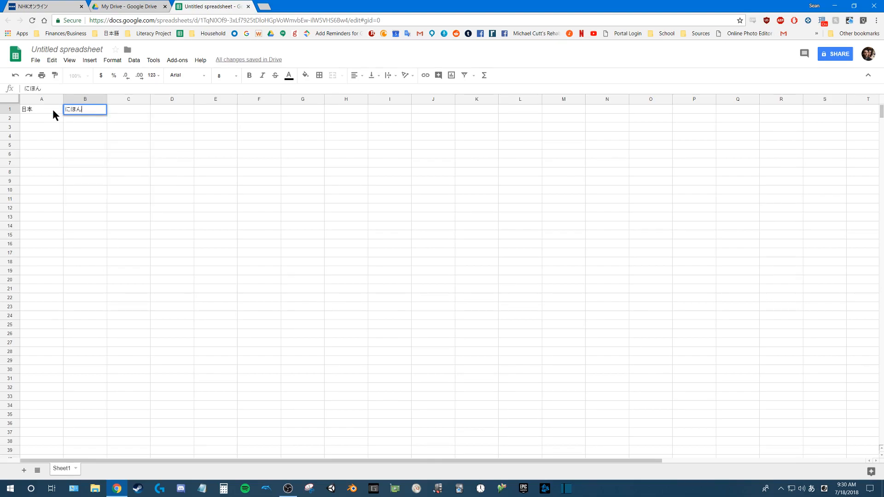
pyautogui.press('Tab')
pyautogui.hotkey('alt', '`')
pyautogui.write('Japan')
pyautogui.press('Return')
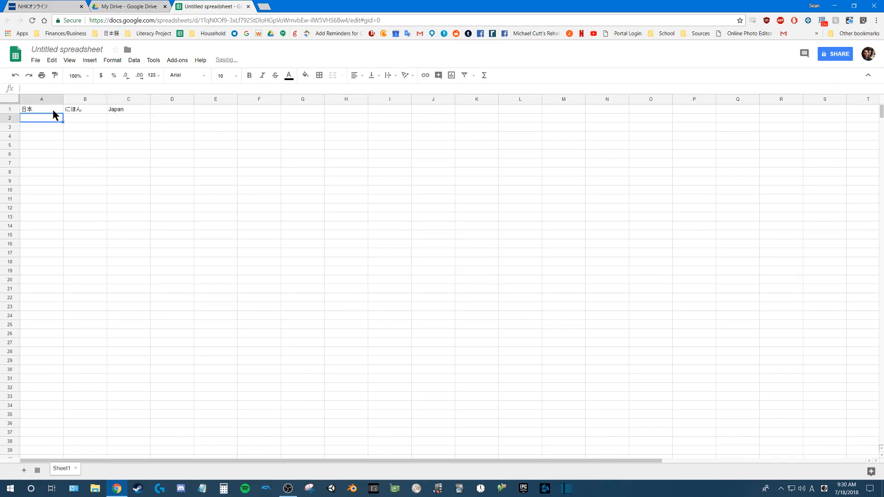
pyautogui.click(22, 108)
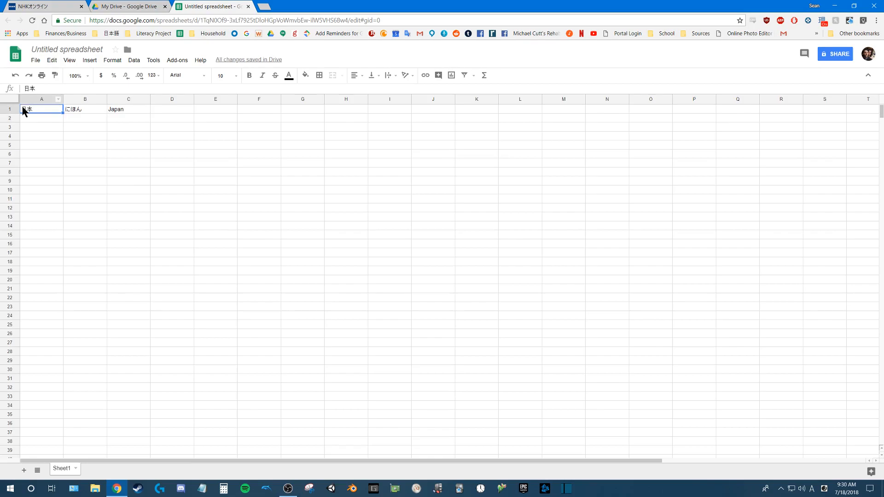
pyautogui.click(83, 109)
pyautogui.click(138, 111)
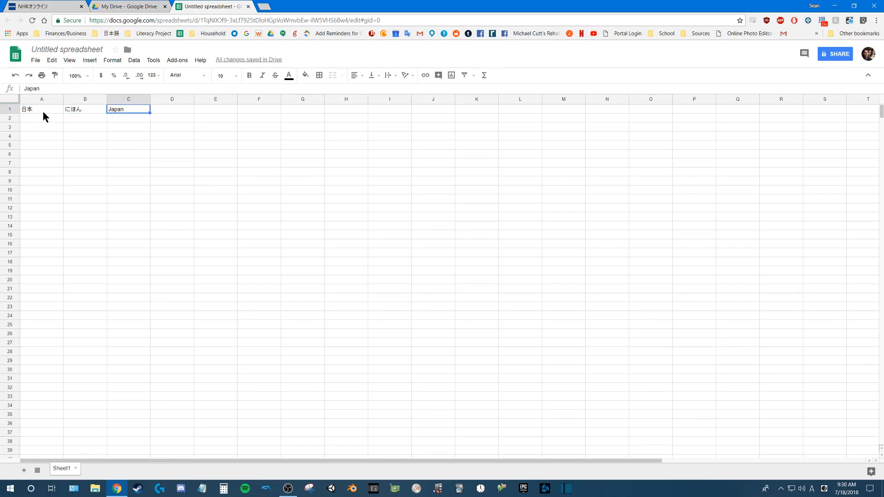
# Step: Fill A2 to C2 with the kanji 日曜日, the hiragana reading にちようび and the English meaning Sunday
pyautogui.click(49, 117)
pyautogui.hotkey('alt', '`')
pyautogui.write('n')
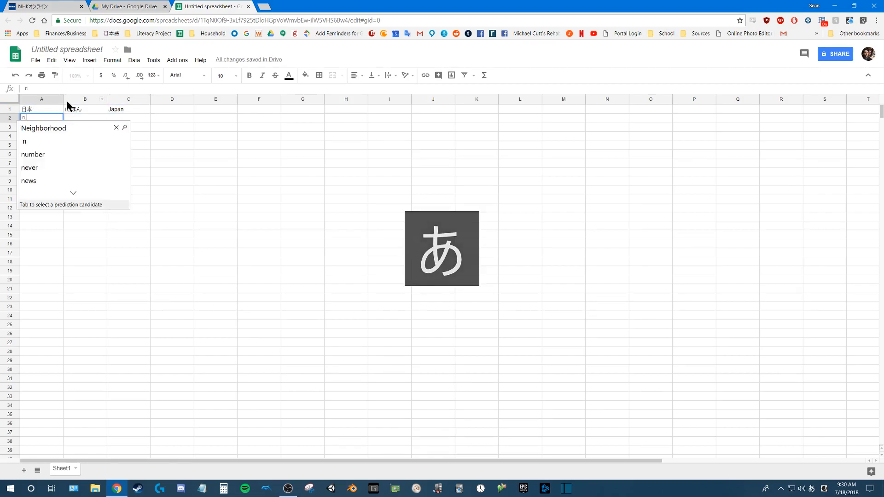
pyautogui.write('ichiyoubi')
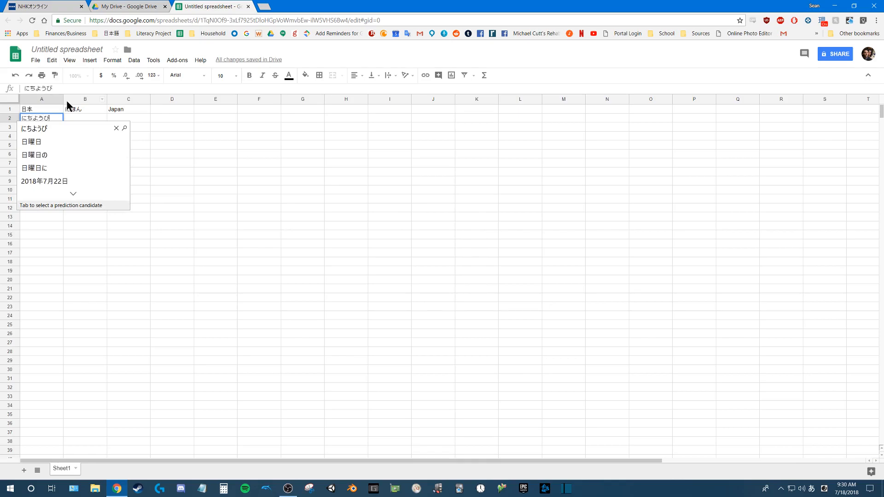
pyautogui.press('space')
pyautogui.press('Return')
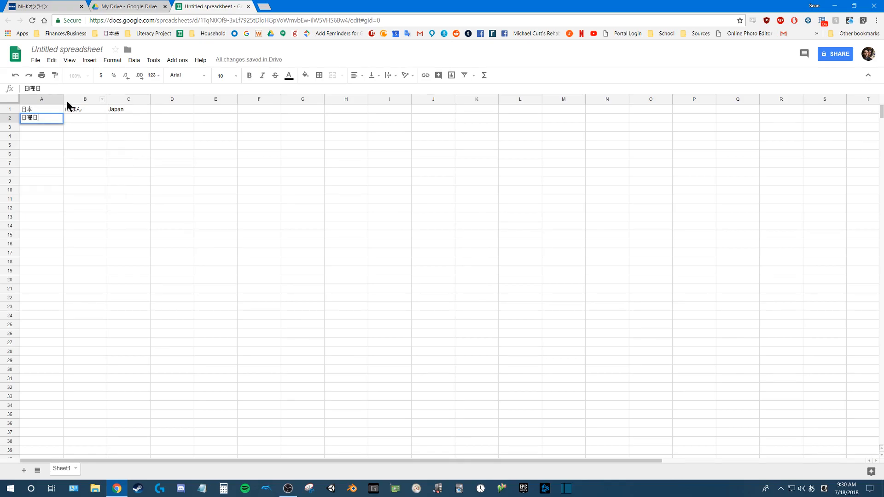
pyautogui.press('Tab')
pyautogui.write('nichiyoubi')
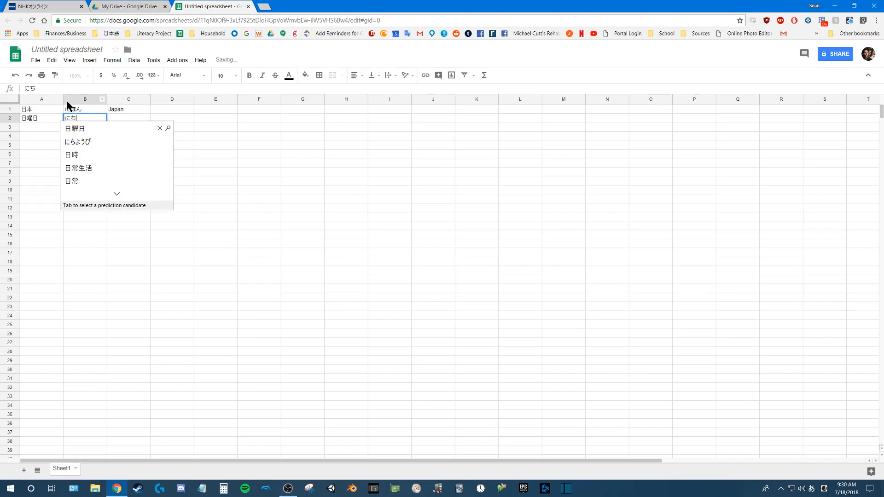
pyautogui.press('Tab')
pyautogui.hotkey('alt', '`')
pyautogui.write('Sunday')
pyautogui.press('Return')
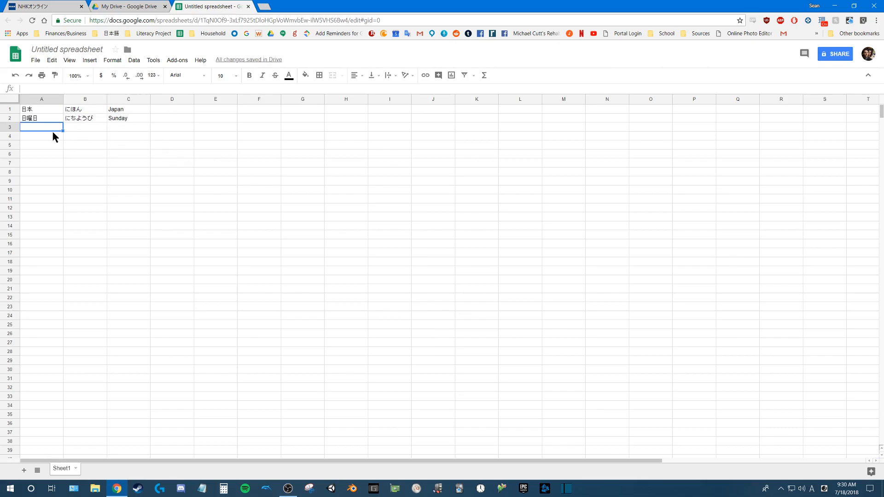
pyautogui.click(39, 118)
pyautogui.click(88, 111)
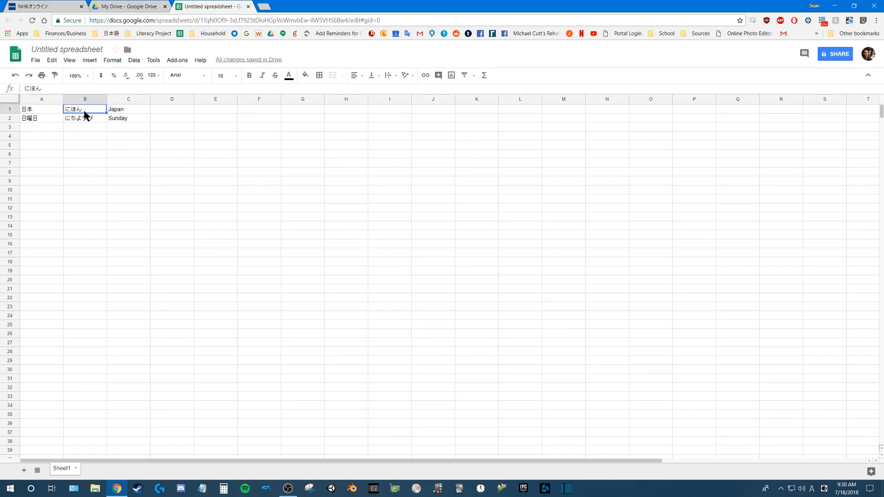
pyautogui.click(41, 120)
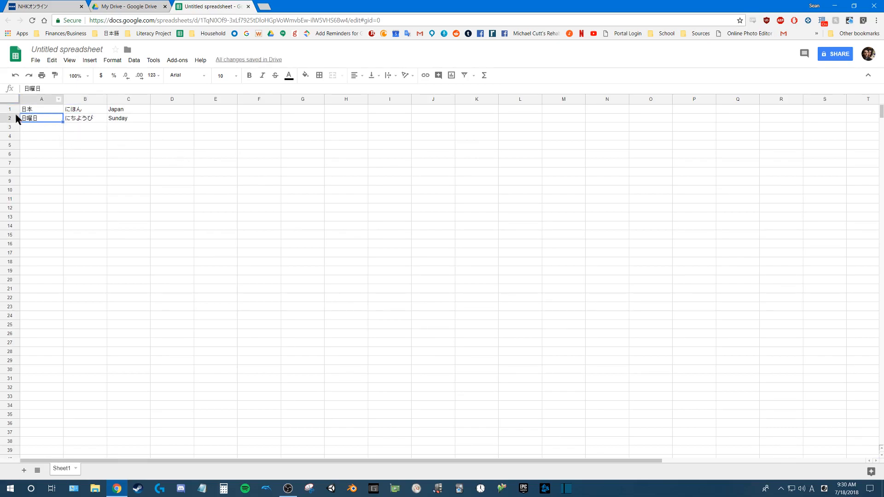
pyautogui.click(39, 110)
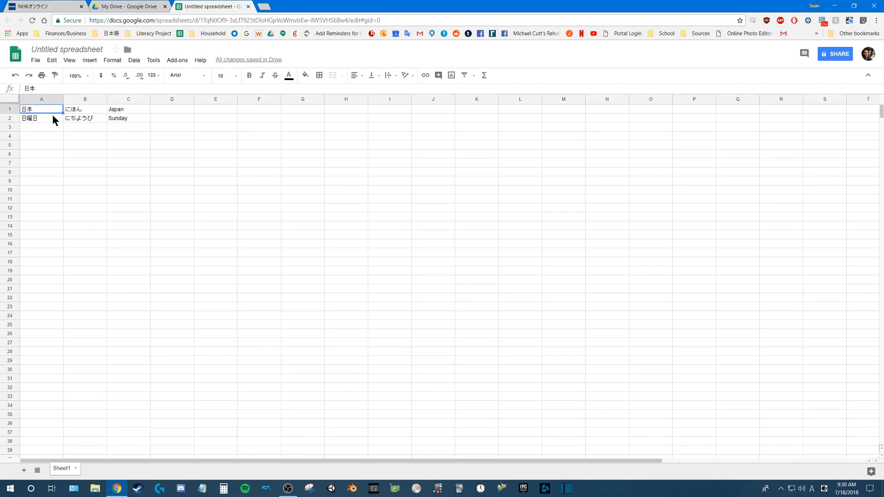
# Step: Insert a blank column before column A and a blank row above row 1
pyautogui.rightClick(30, 99)
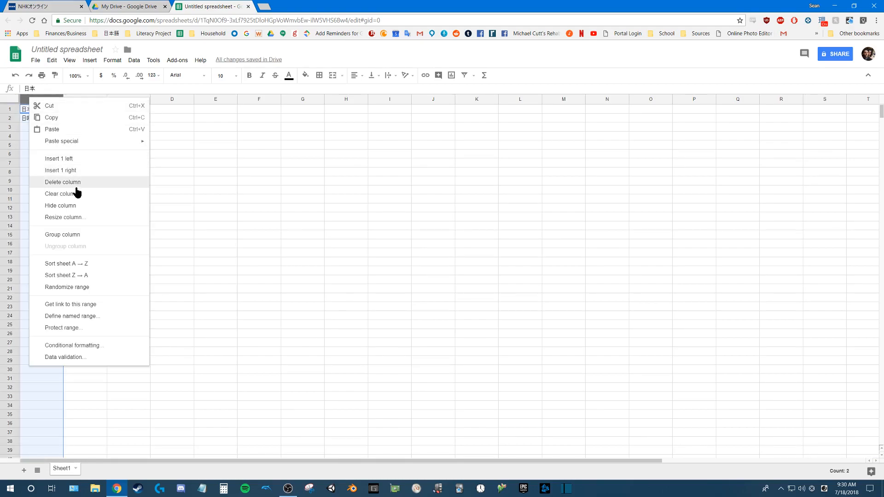
pyautogui.click(73, 159)
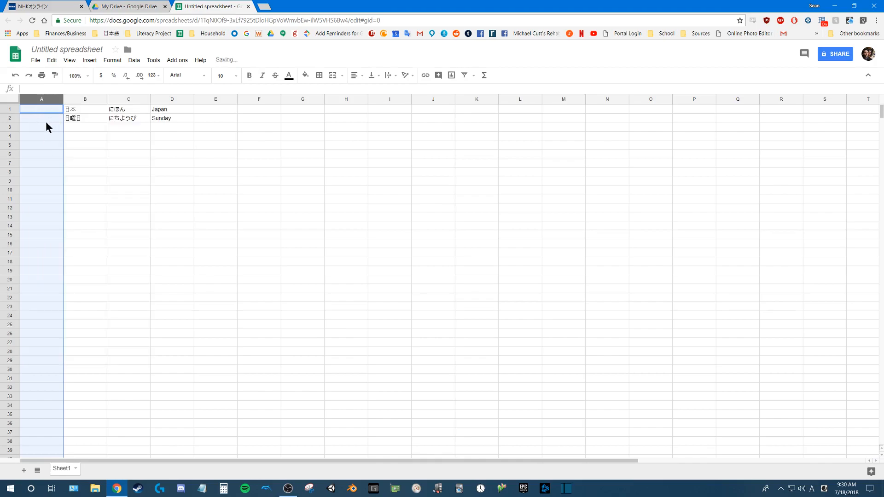
pyautogui.rightClick(47, 99)
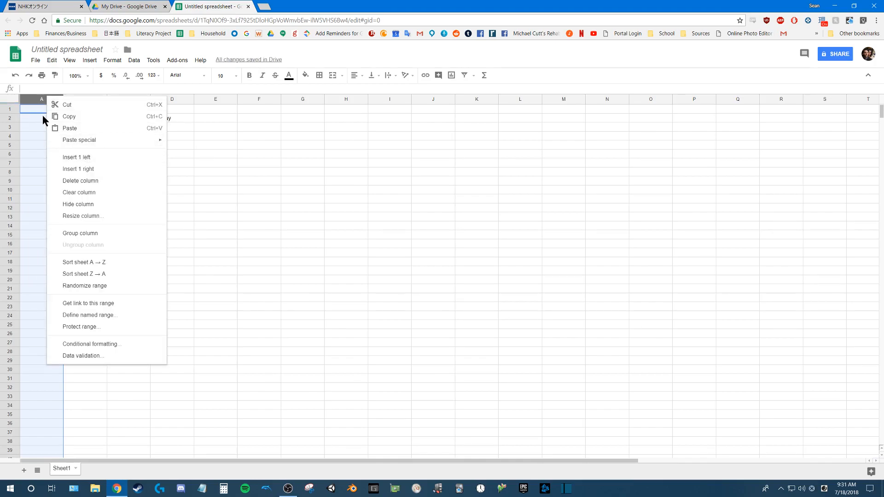
pyautogui.click(43, 118)
pyautogui.rightClick(12, 109)
pyautogui.click(55, 168)
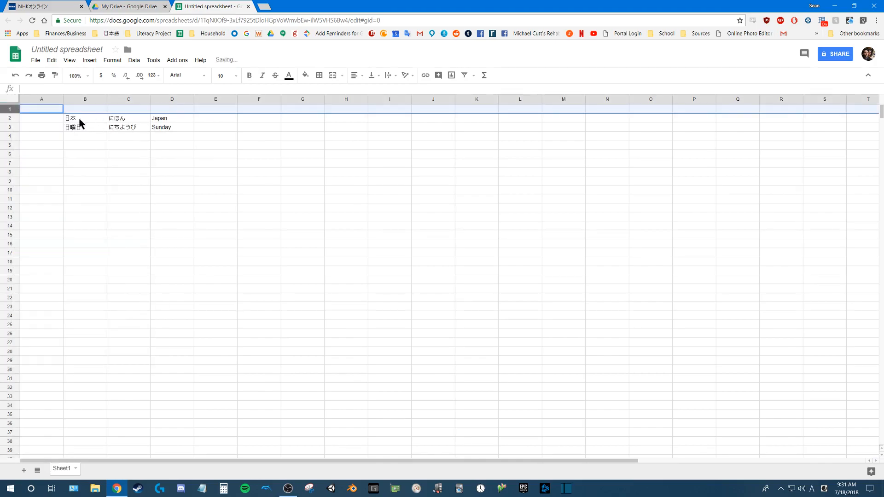
pyautogui.click(95, 110)
pyautogui.click(76, 135)
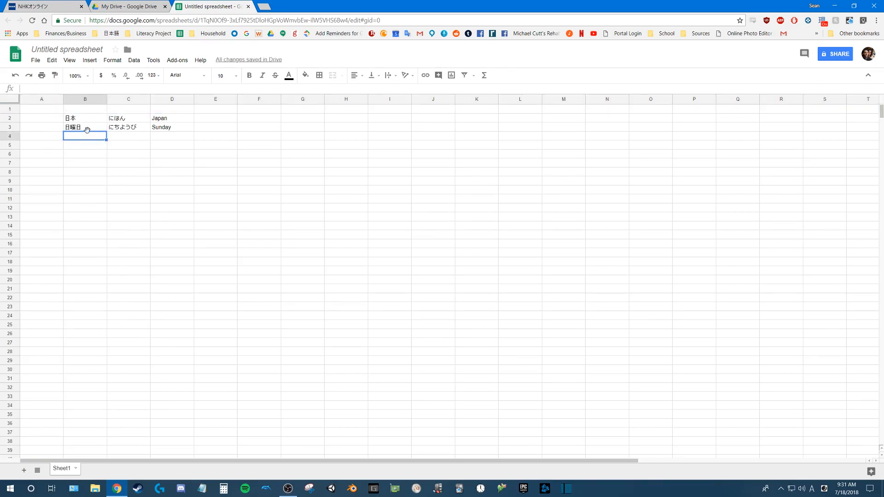
# Step: Enter the label ようこそ１ in A2, beside 日本, using the IME's hiragana mode and a full-width digit
pyautogui.click(54, 119)
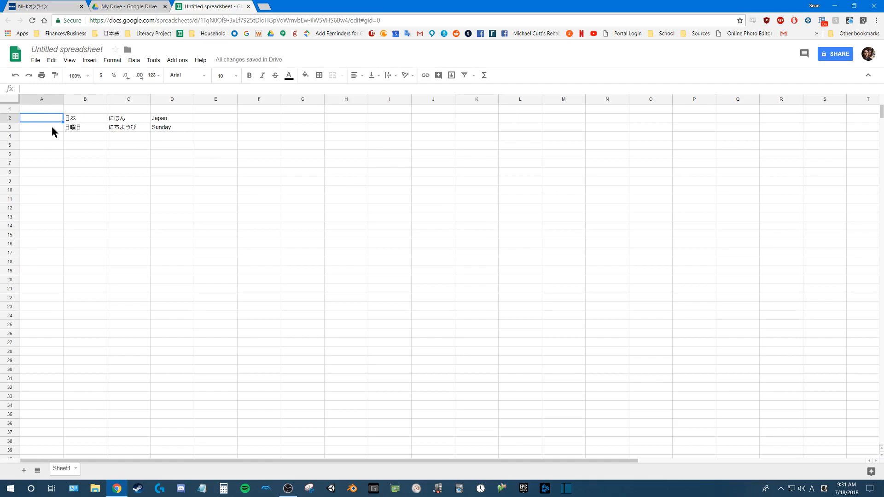
pyautogui.hotkey('alt', '`')
pyautogui.write('youkoso')
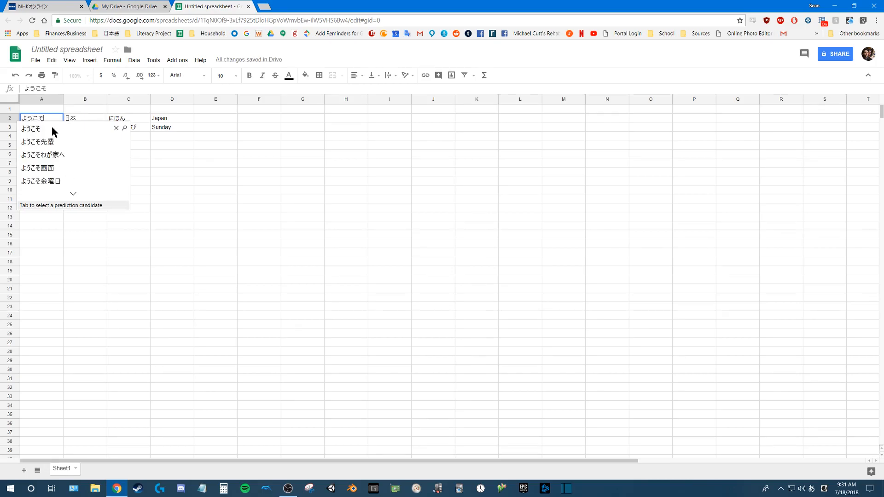
pyautogui.press('Return')
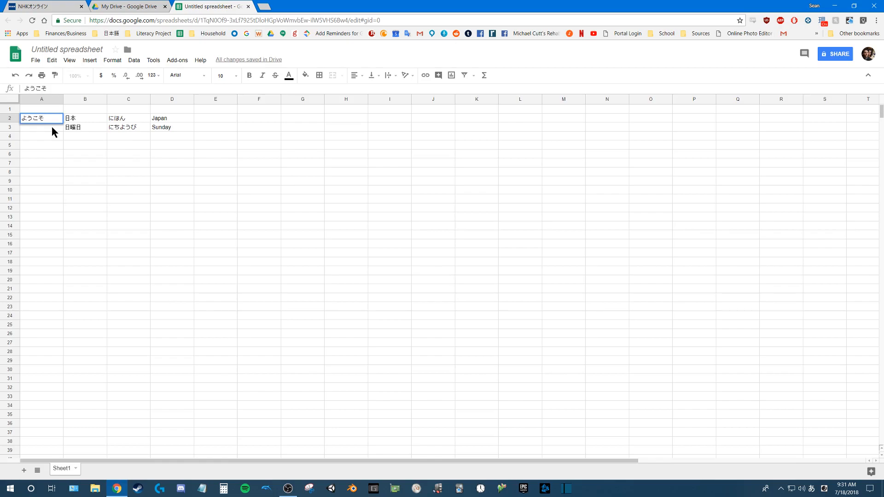
pyautogui.write('1')
pyautogui.press('Return')
pyautogui.press('Return')
pyautogui.doubleClick(54, 118)
pyautogui.write('1')
pyautogui.press('Return')
# Step: Enter the same label ようこそ１ in A3, beside 日曜日
pyautogui.click(44, 129)
pyautogui.click(53, 119)
pyautogui.click(48, 125)
pyautogui.write('ようこ')
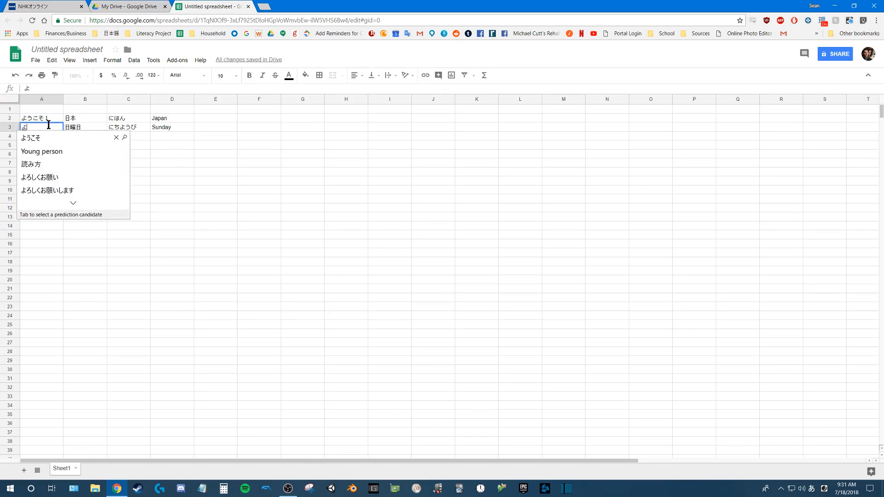
pyautogui.write('そお')
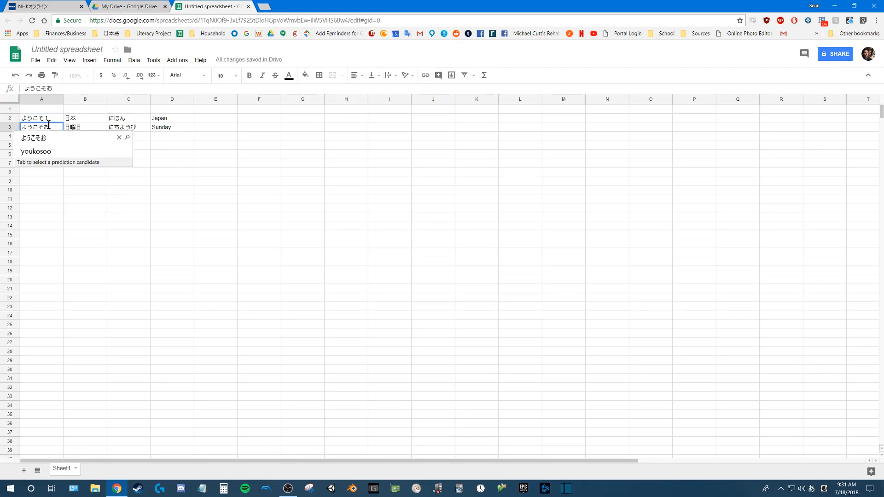
pyautogui.press('BackSpace')
pyautogui.write('１')
pyautogui.press('Return')
# Step: Copy the label ようこそ１ from A2 down column A through row 26
pyautogui.click(74, 118)
pyautogui.click(50, 120)
pyautogui.hotkey('ctrl', 'c')
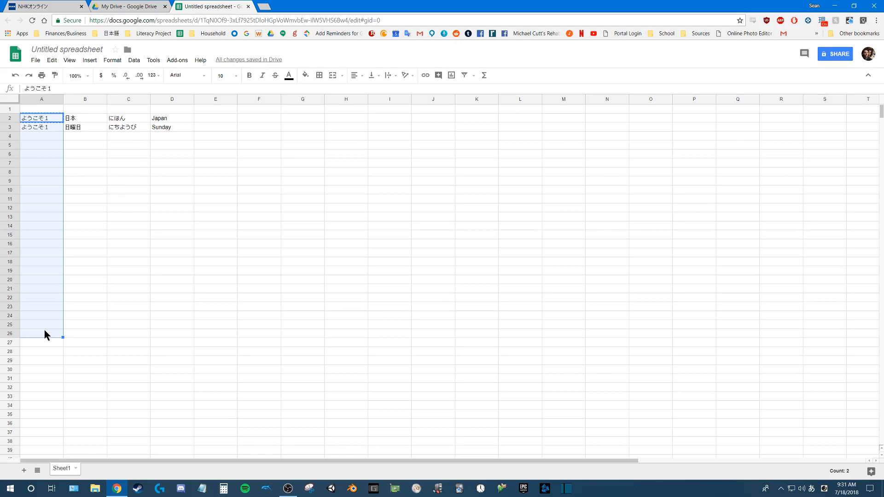
pyautogui.moveTo(44, 335); pyautogui.dragTo(44, 331)
pyautogui.click(84, 207)
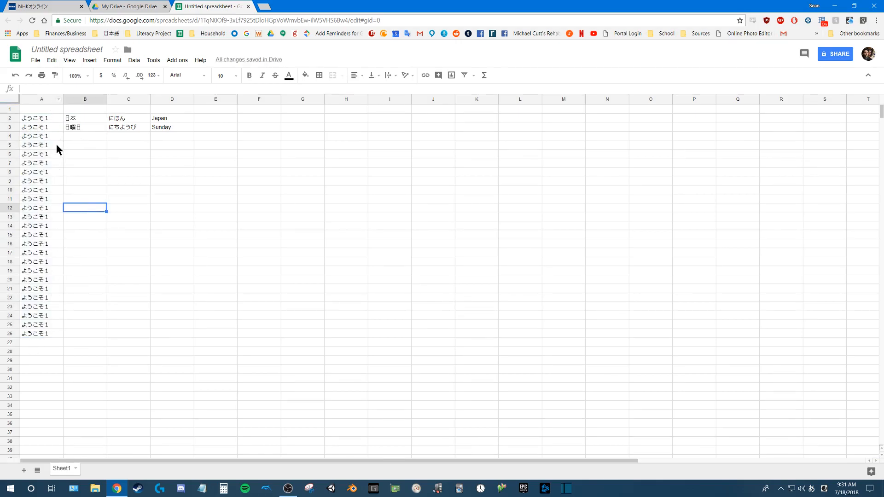
pyautogui.scroll(-1, 65, 316)
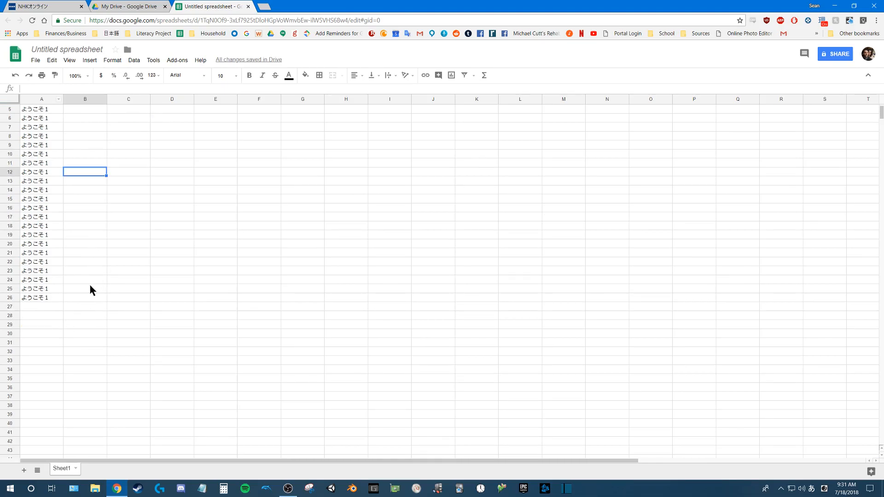
pyautogui.scroll(1, 54, 211)
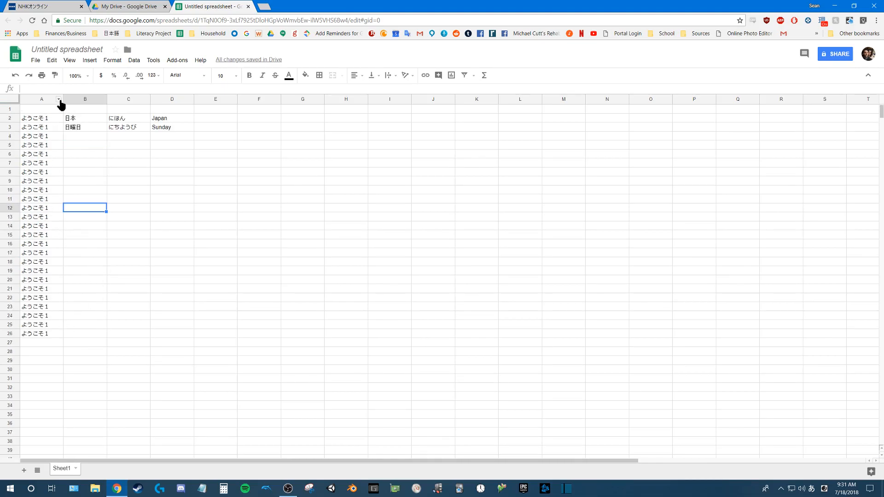
# Step: Insert a blank column immediately after the ようこそ１ label column
pyautogui.rightClick(44, 100)
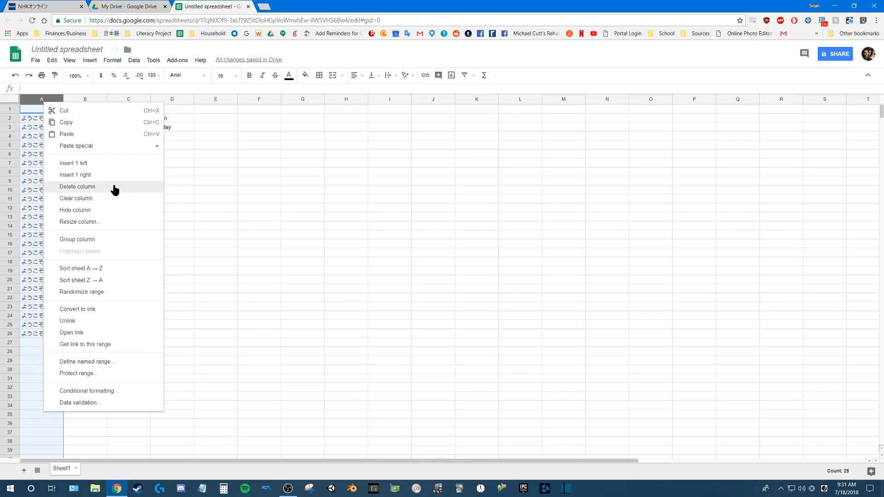
pyautogui.click(90, 176)
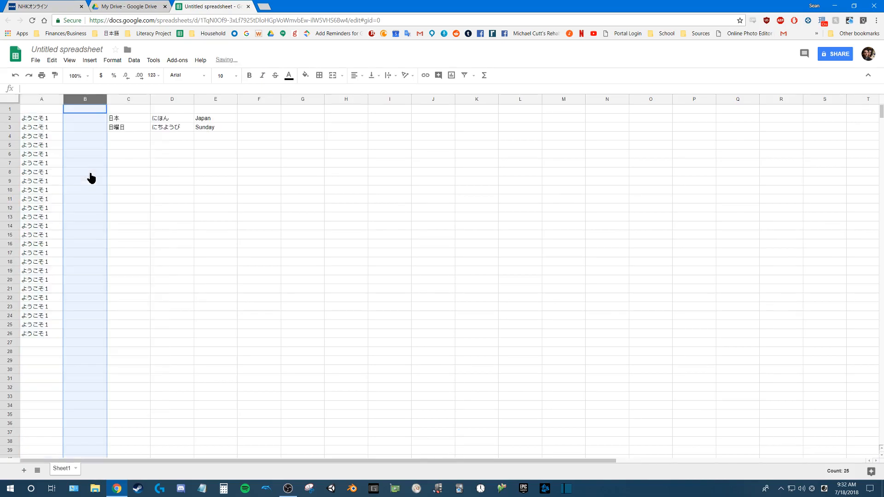
pyautogui.click(128, 119)
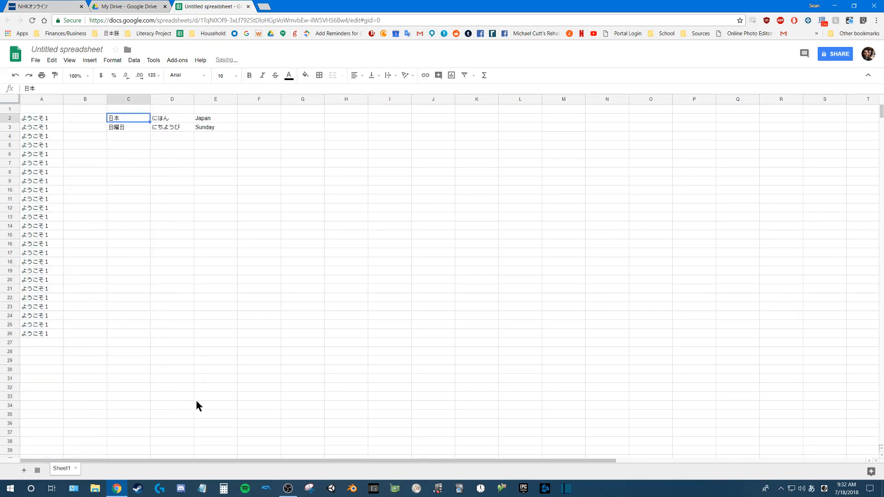
# Step: Open Notepad and enter four lines of filler text: asdf, asdfasf, asdfasf and asdfasdf
pyautogui.click(202, 489)
pyautogui.write('asdf')
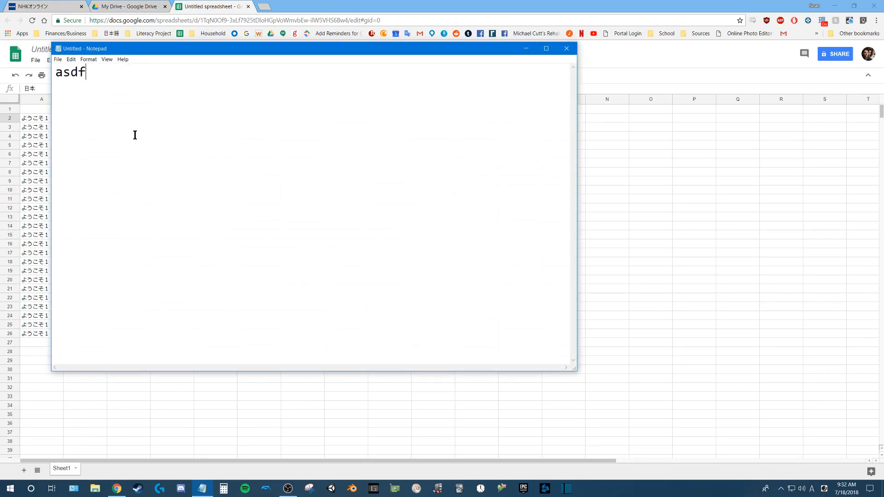
pyautogui.press('Return')
pyautogui.write('asdfasf')
pyautogui.press('Return')
pyautogui.write('asdfasf')
pyautogui.press('Return')
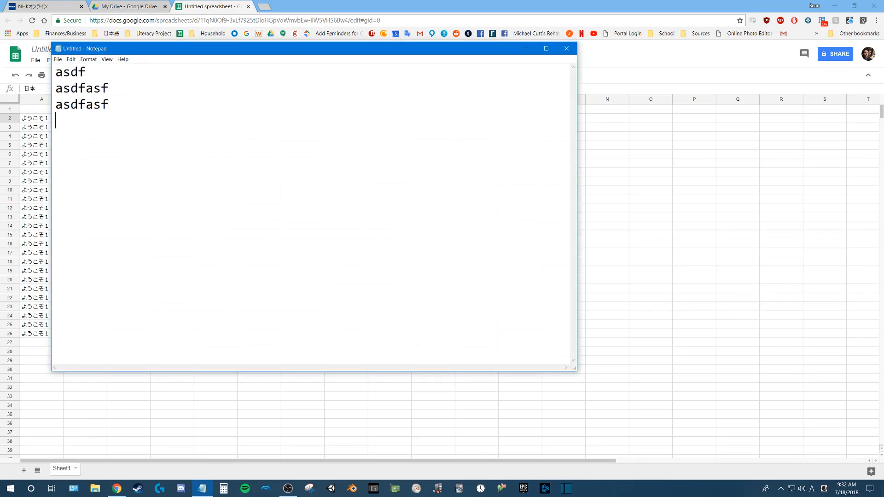
pyautogui.write('asdfasdf')
pyautogui.press('Return')
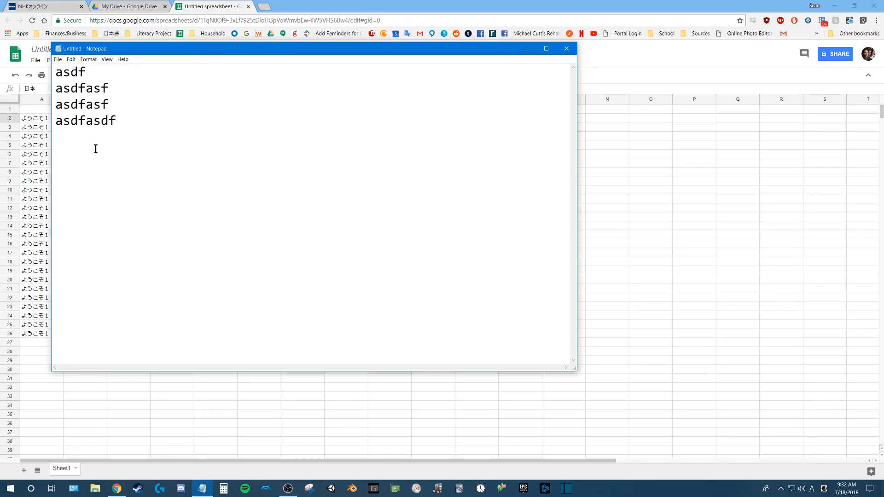
# Step: Insert the prefix "Section 1 " before asdf on the first line, with the Notepad window moved clear of column A
pyautogui.click(58, 73)
pyautogui.moveTo(110, 52); pyautogui.dragTo(245, 99)
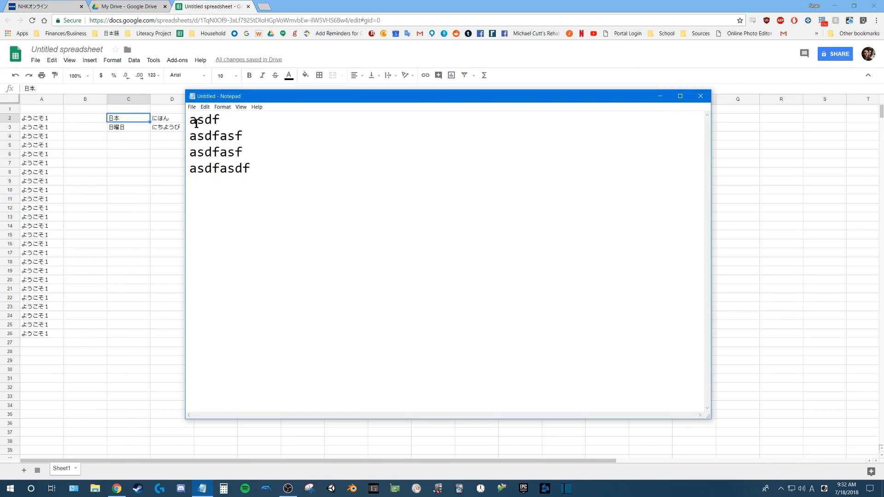
pyautogui.write('Section 1')
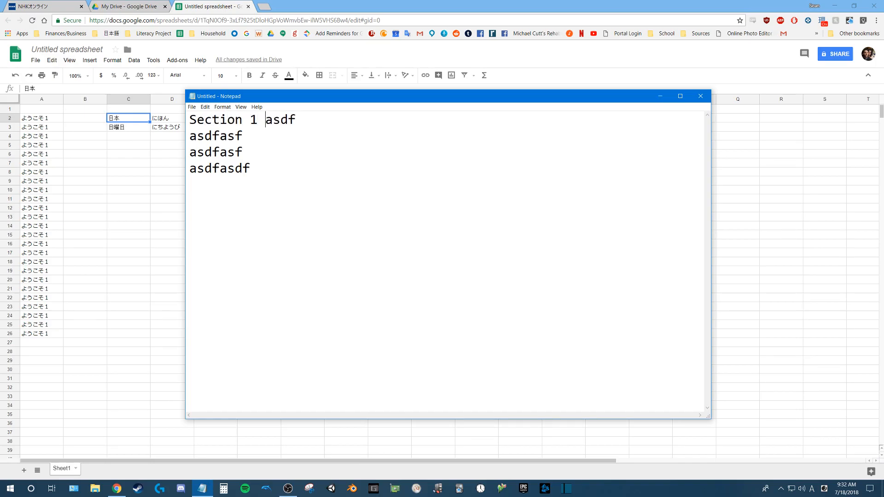
pyautogui.press('Return')
pyautogui.press('BackSpace')
# Step: Copy the "Section 1 " prefix to the start of the other three lines of filler text
pyautogui.moveTo(265, 121); pyautogui.dragTo(180, 122)
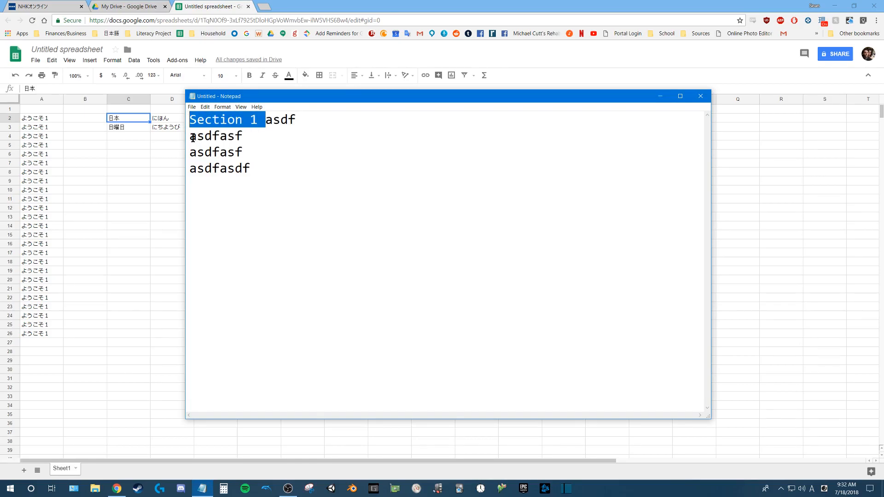
pyautogui.hotkey('ctrl', 'c')
pyautogui.click(190, 137)
pyautogui.hotkey('ctrl', 'v')
pyautogui.hotkey('ctrl', 'v')
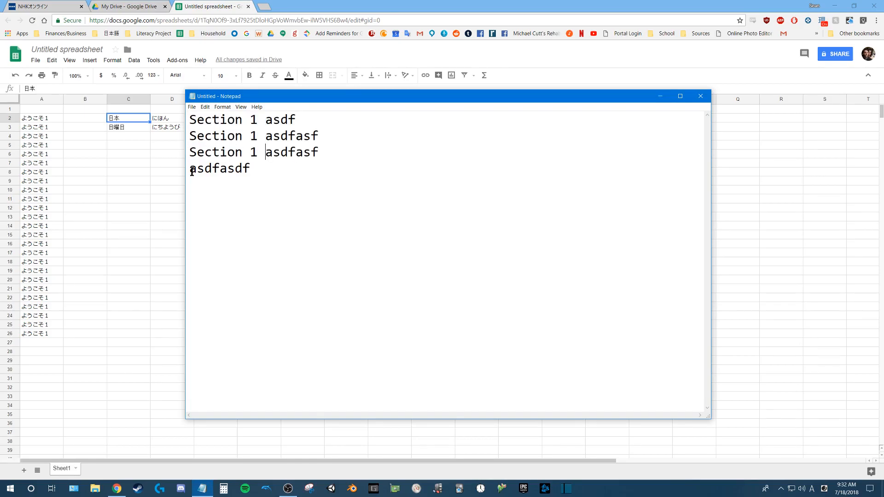
pyautogui.hotkey('ctrl', 'v')
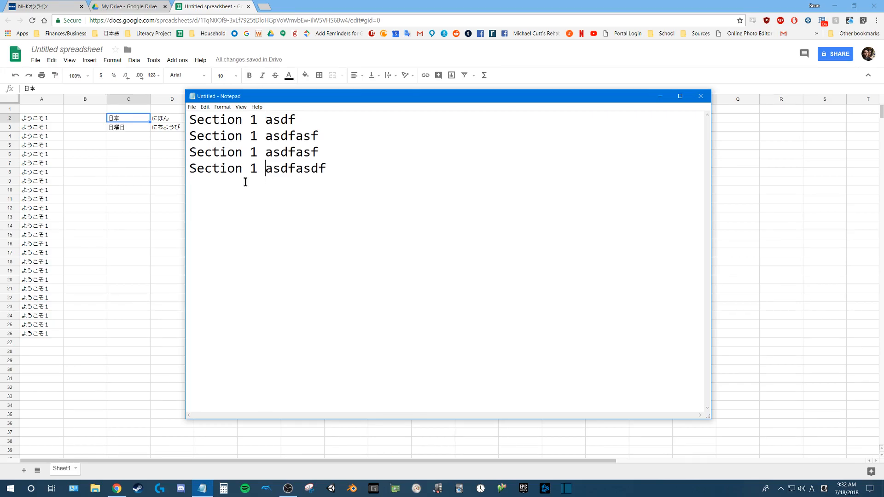
# Step: Back in the spreadsheet, paste Section 1 into B2 and copy it down column B through row 26
pyautogui.click(84, 118)
pyautogui.keyDown('shift'); pyautogui.click(79, 335); pyautogui.keyUp('shift')
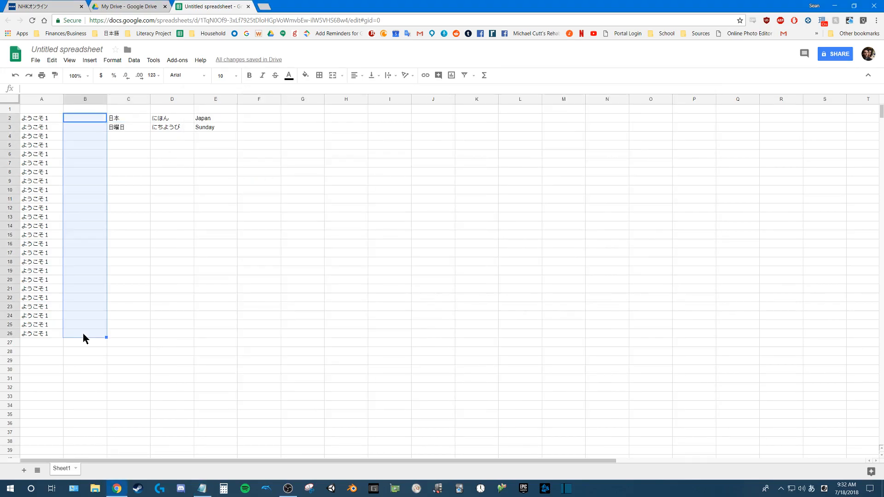
pyautogui.hotkey('ctrl', 'v')
pyautogui.click(80, 118)
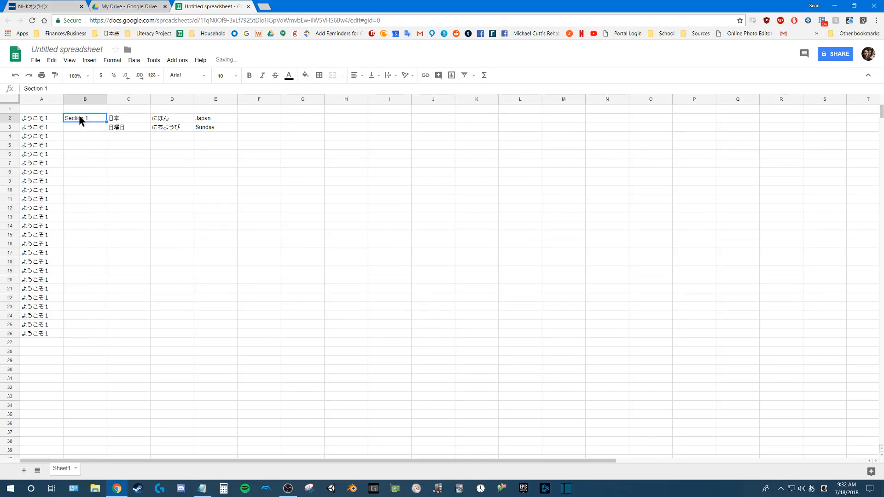
pyautogui.hotkey('ctrl', 'c')
pyautogui.keyDown('shift'); pyautogui.click(83, 335); pyautogui.keyUp('shift')
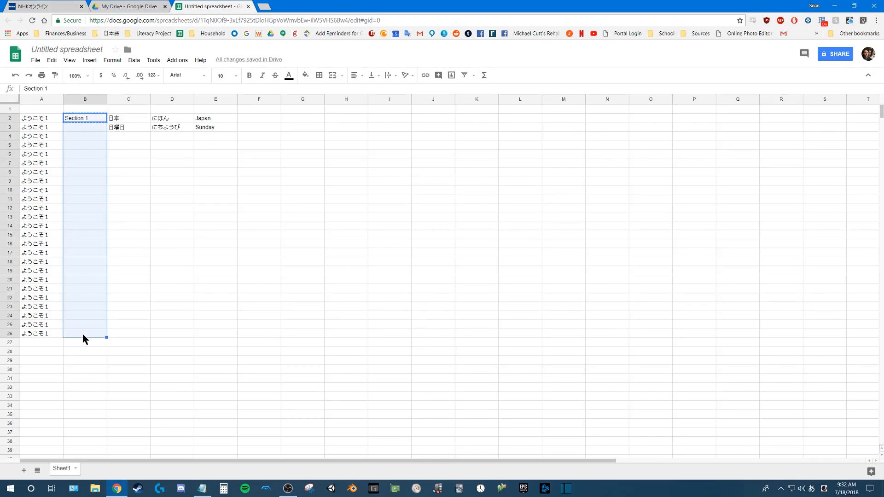
pyautogui.hotkey('ctrl', 'v')
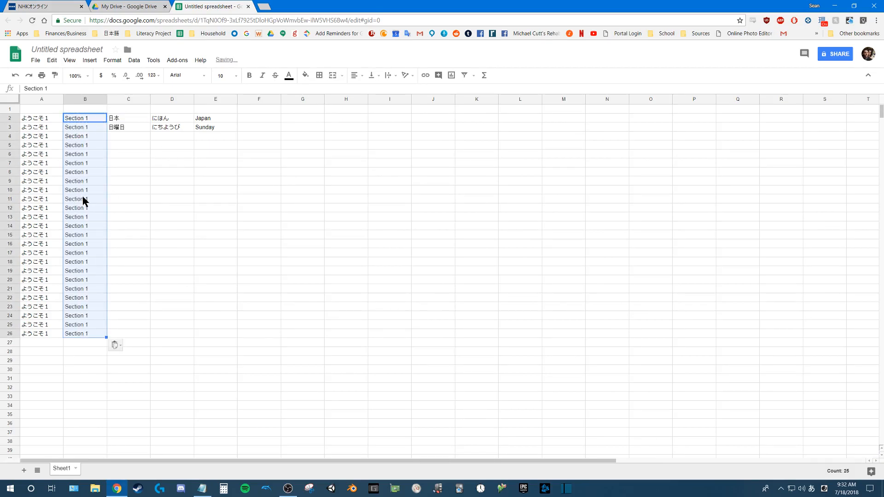
pyautogui.click(138, 192)
pyautogui.click(98, 120)
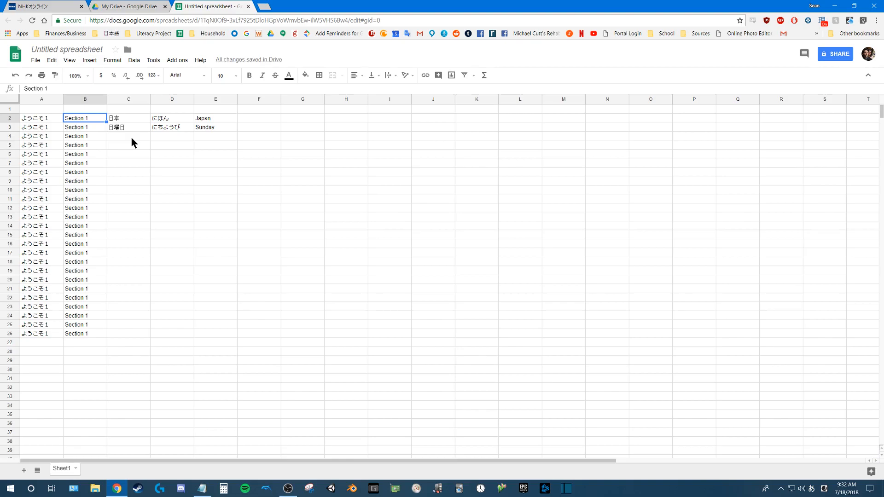
# Step: Close the Notepad document without saving it and return to the spreadsheet
pyautogui.click(202, 488)
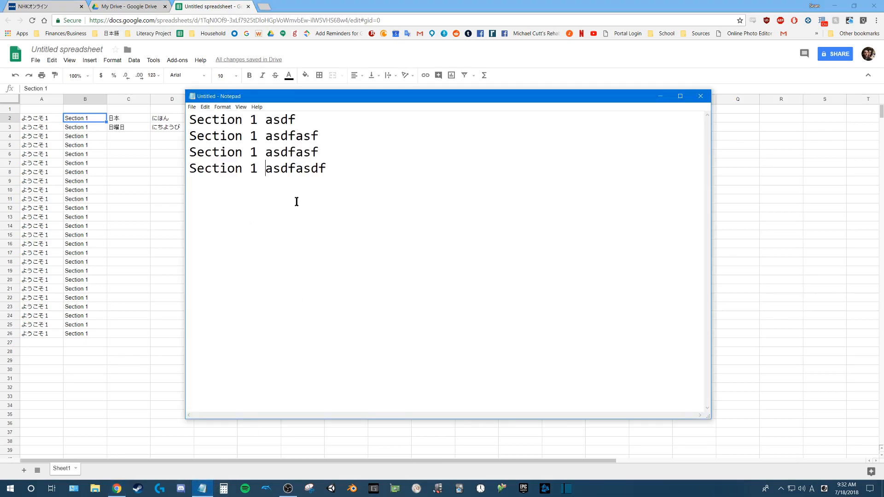
pyautogui.click(701, 96)
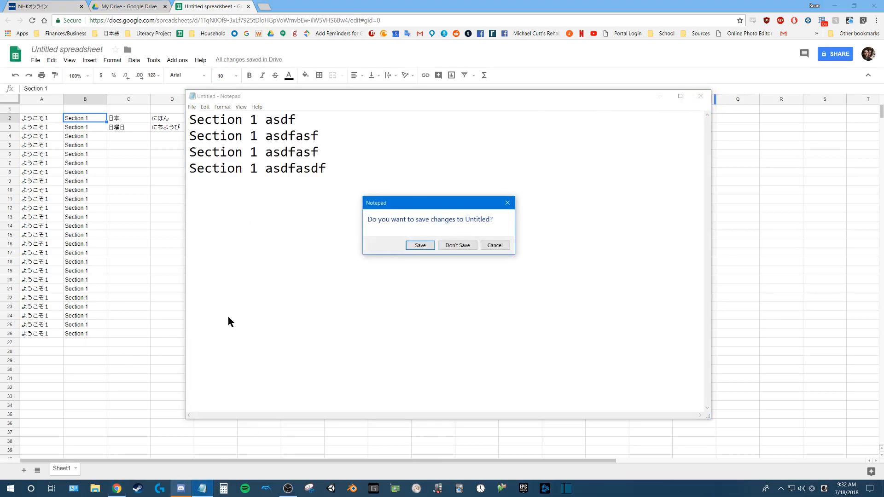
pyautogui.click(457, 245)
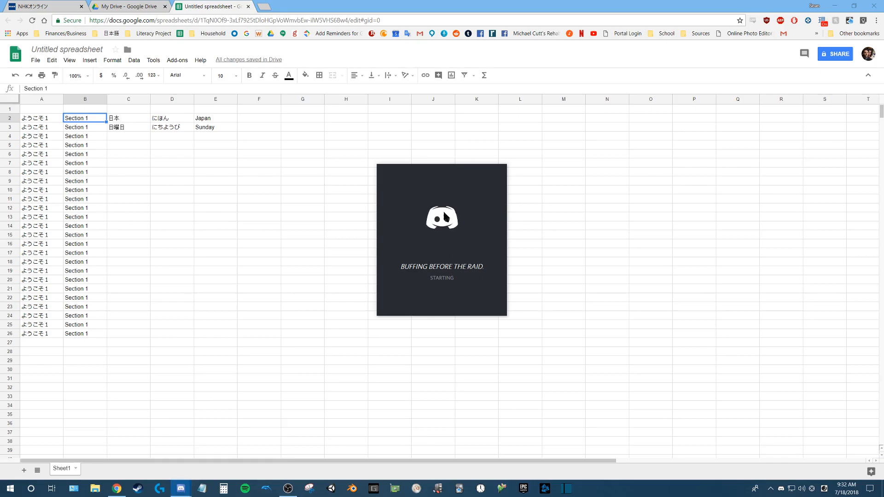
pyautogui.click(355, 187)
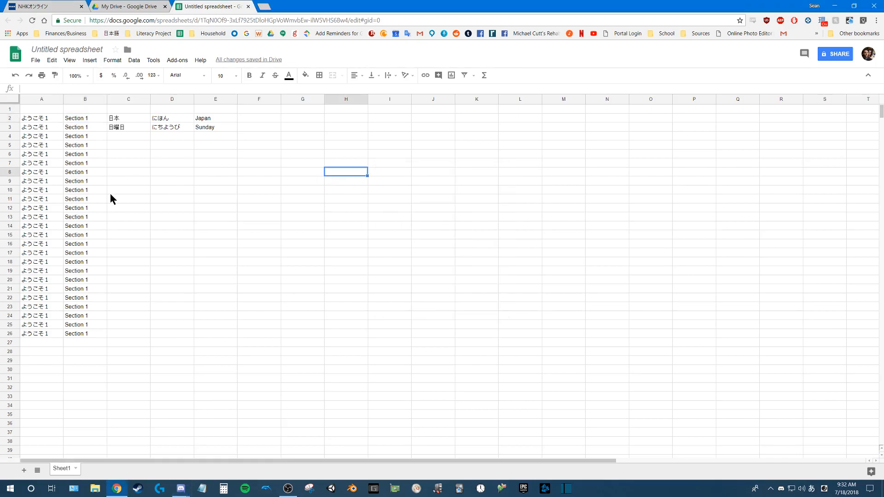
# Step: Review the two complete vocabulary entries in A2:E3, from the label through to the English meaning
pyautogui.click(122, 137)
pyautogui.click(54, 341)
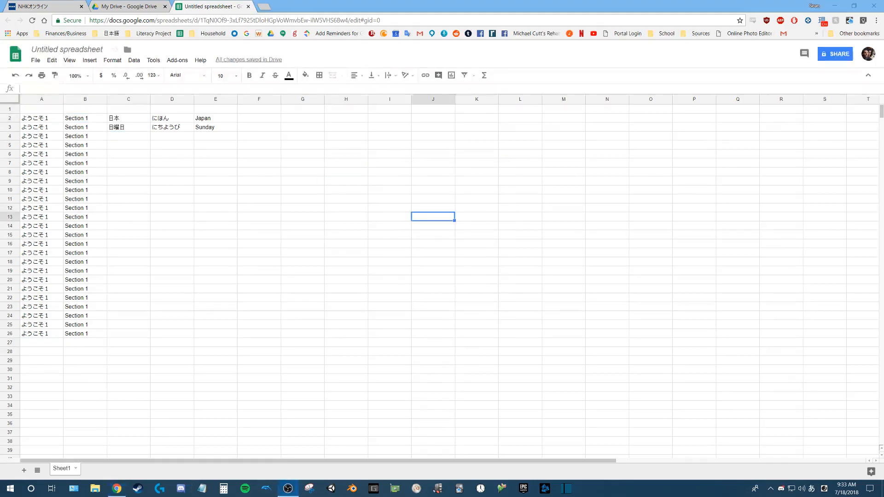
pyautogui.click(415, 229)
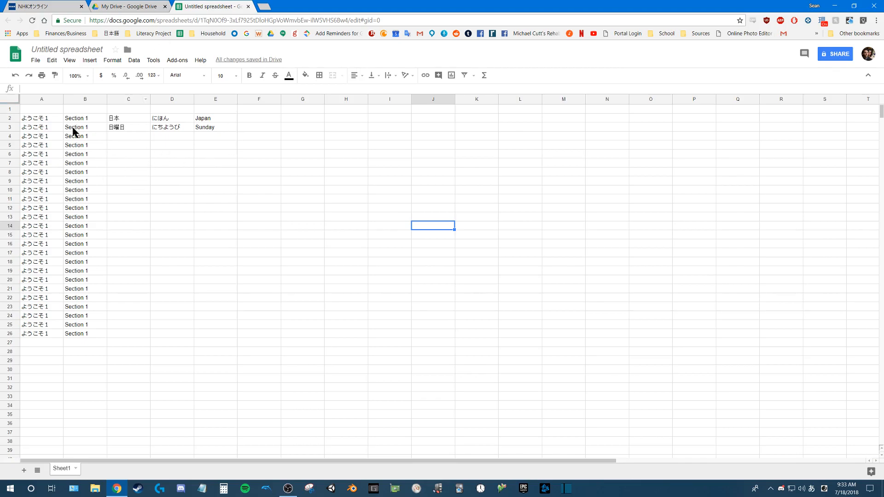
pyautogui.click(39, 118)
pyautogui.moveTo(38, 117); pyautogui.dragTo(186, 125)
pyautogui.click(204, 126)
pyautogui.moveTo(50, 119); pyautogui.dragTo(220, 126)
pyautogui.click(180, 135)
pyautogui.click(136, 136)
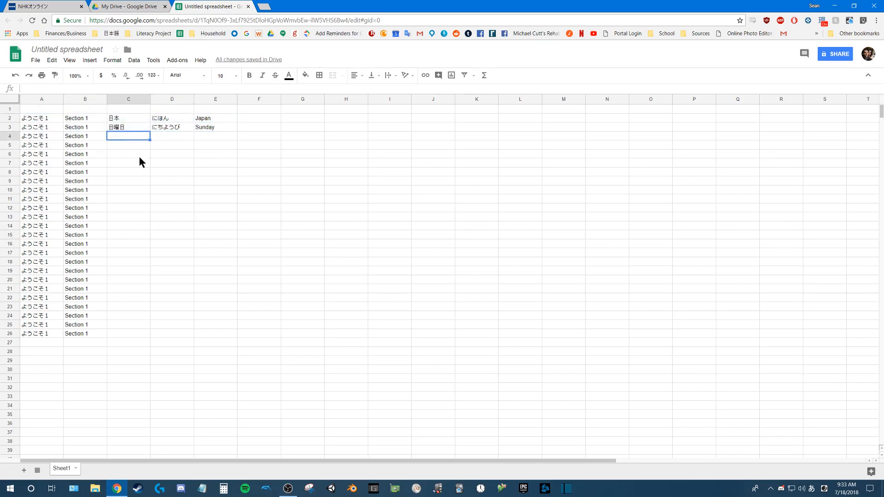
# Step: Open the Kanji List for Literacy Project spreadsheet from Drive's Japanese > Literacy Project folder
pyautogui.click(124, 6)
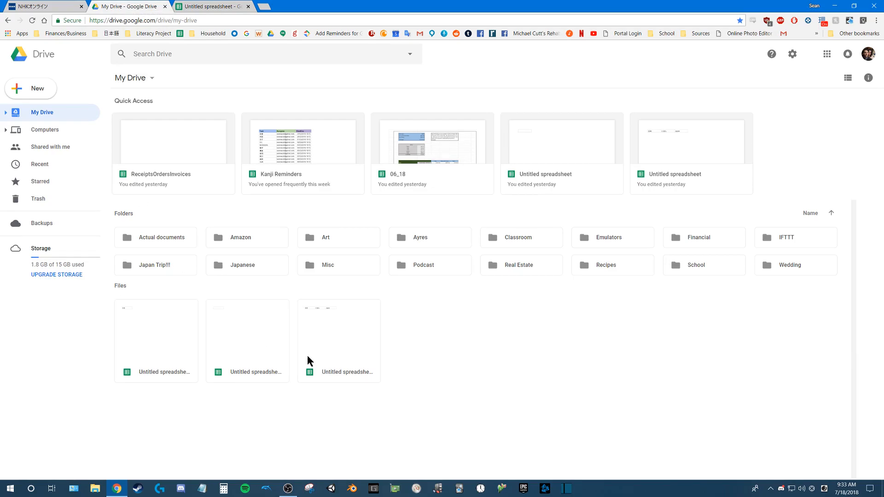
pyautogui.doubleClick(279, 270)
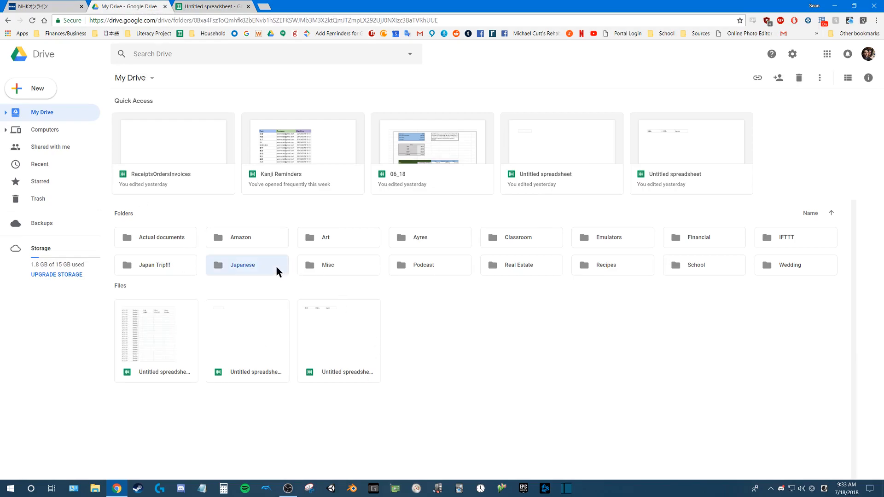
pyautogui.doubleClick(250, 126)
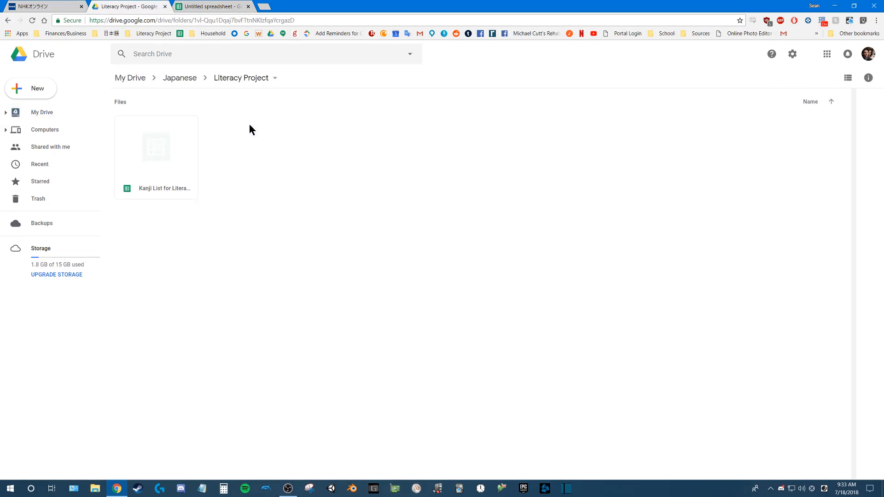
pyautogui.doubleClick(165, 153)
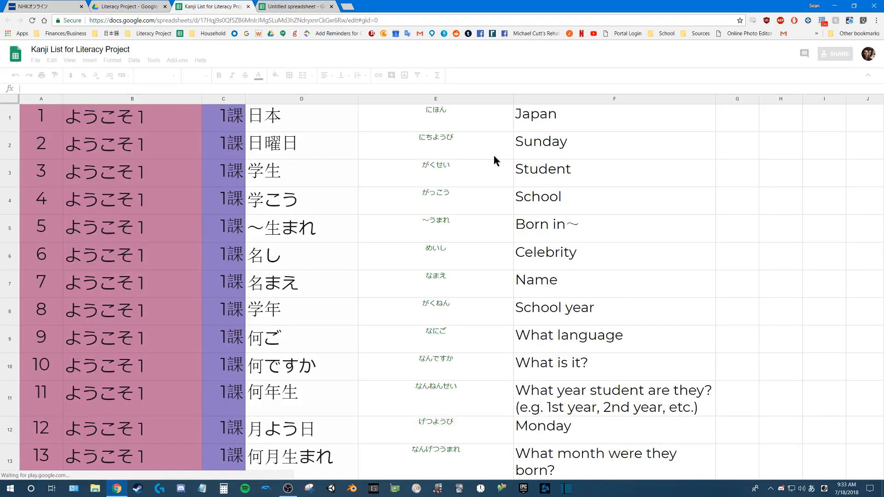
# Step: Examine how the finished kanji list is organised, checking its number, textbook label and lesson columns and the entries further down
pyautogui.click(69, 120)
pyautogui.click(55, 118)
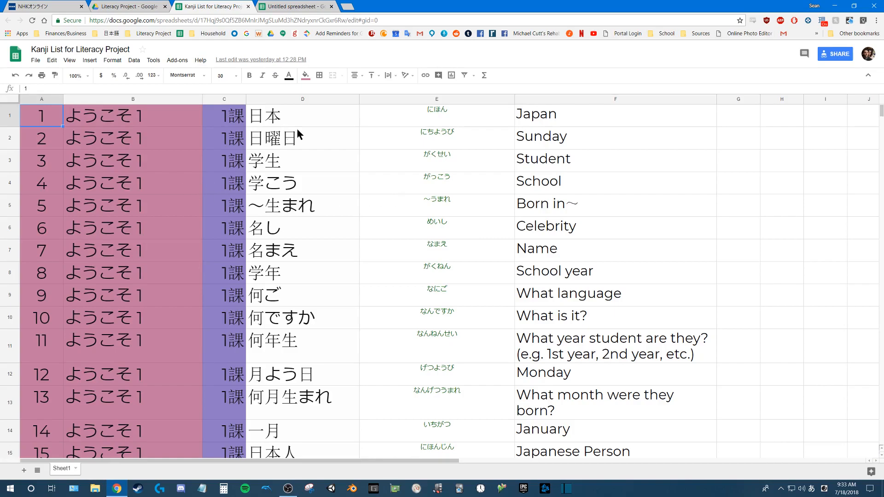
pyautogui.click(121, 120)
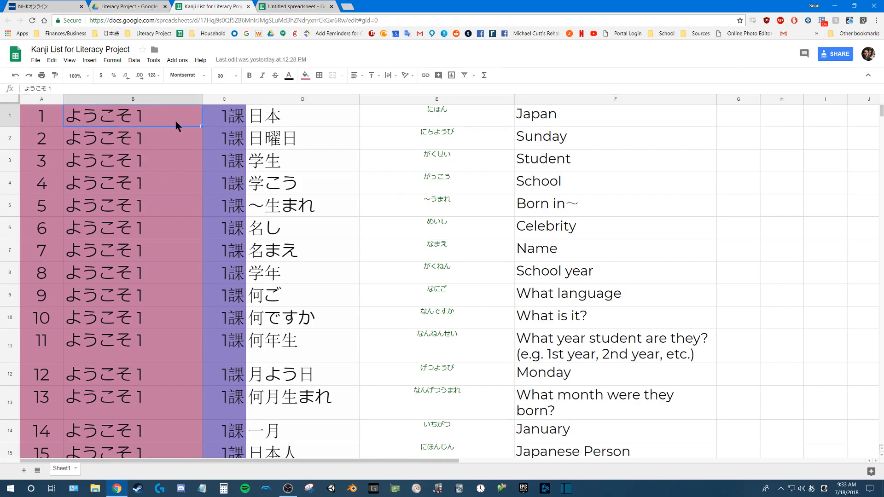
pyautogui.click(231, 116)
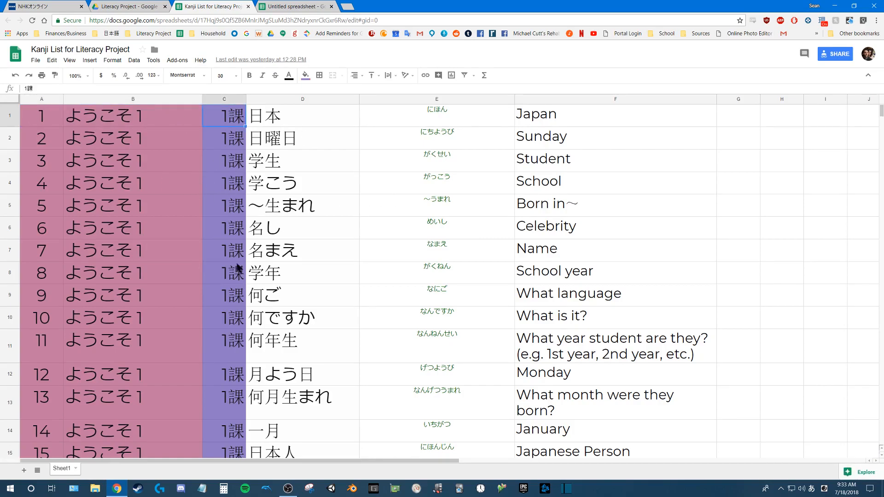
pyautogui.scroll(-5, 233, 161)
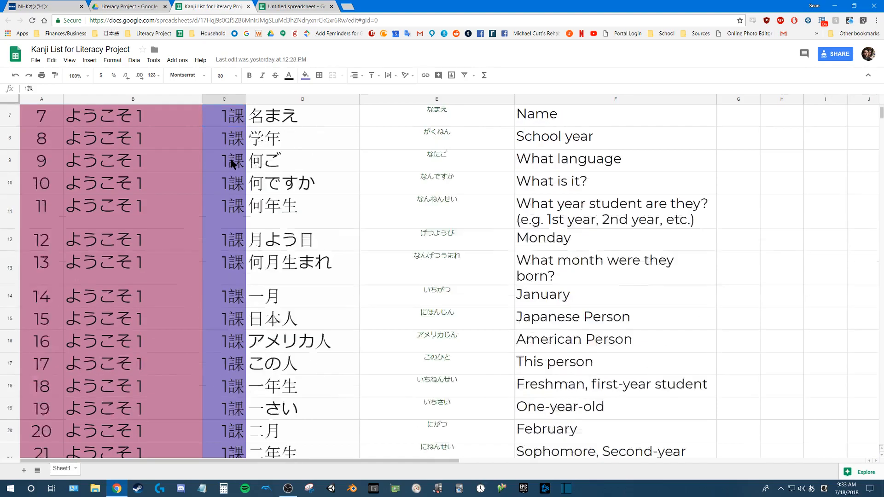
# Step: Examine the divider between the lesson 1 and lesson 2 entries and the lesson 2 entries below it
pyautogui.scroll(-15, 233, 163)
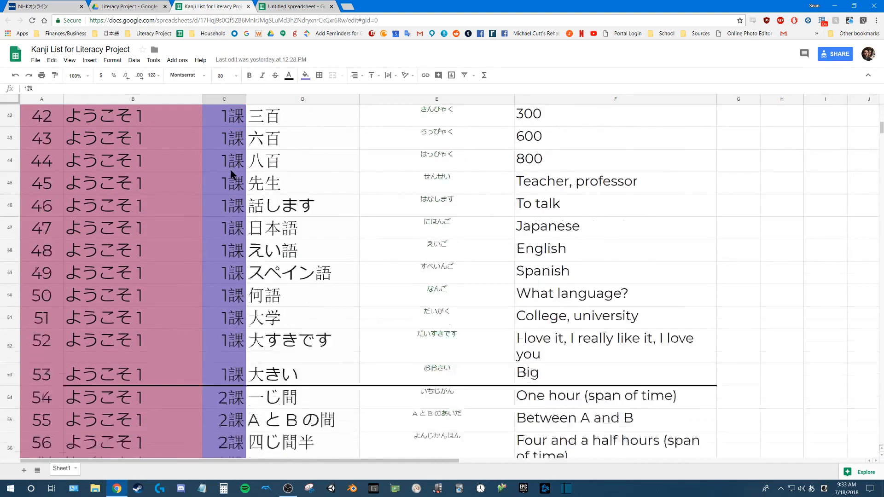
pyautogui.click(230, 141)
pyautogui.scroll(2, 232, 156)
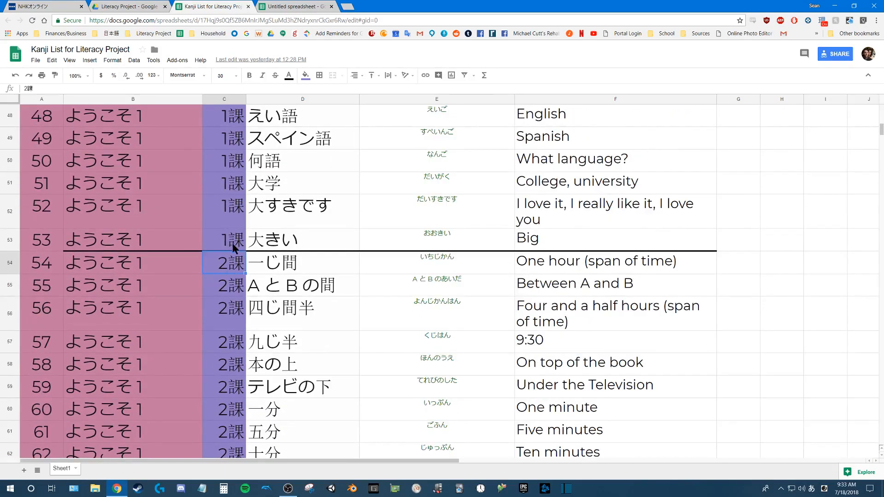
pyautogui.scroll(-2, 239, 252)
pyautogui.scroll(-6, 238, 252)
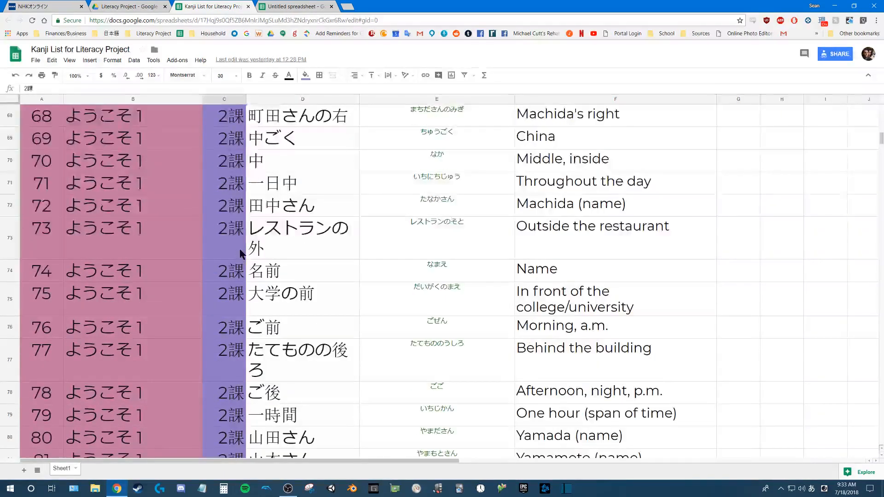
pyautogui.scroll(-3, 238, 257)
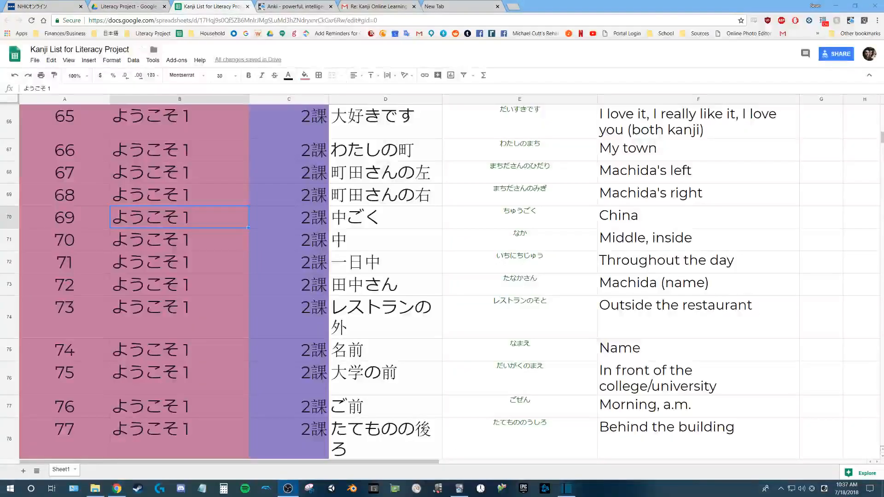
# Step: Apply the same pink fill used in the number and book columns to the book label cell B72
pyautogui.click(474, 327)
pyautogui.click(149, 220)
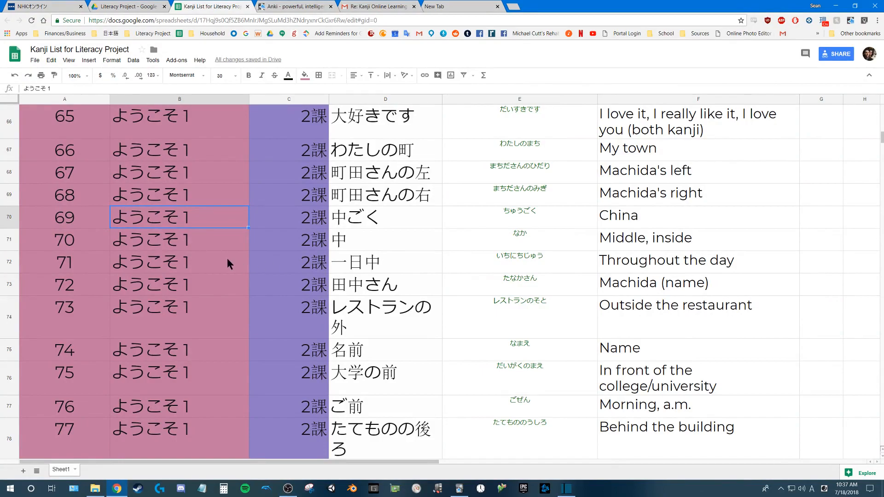
pyautogui.click(90, 260)
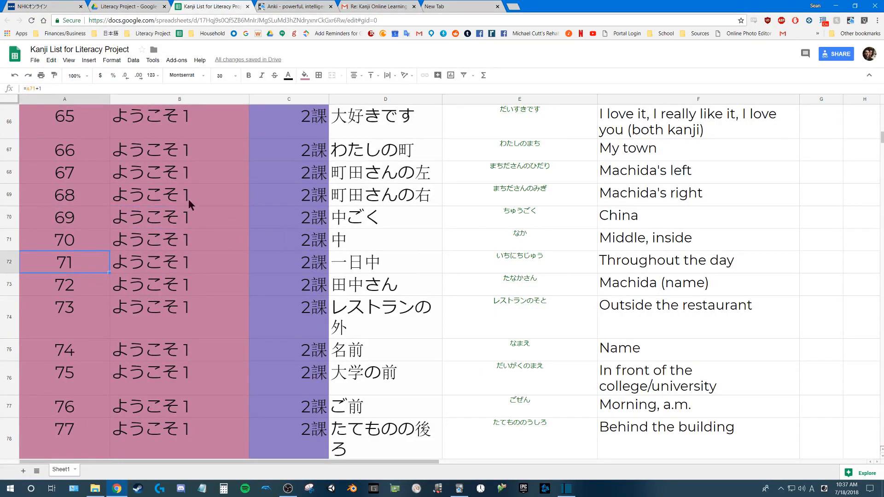
pyautogui.click(172, 264)
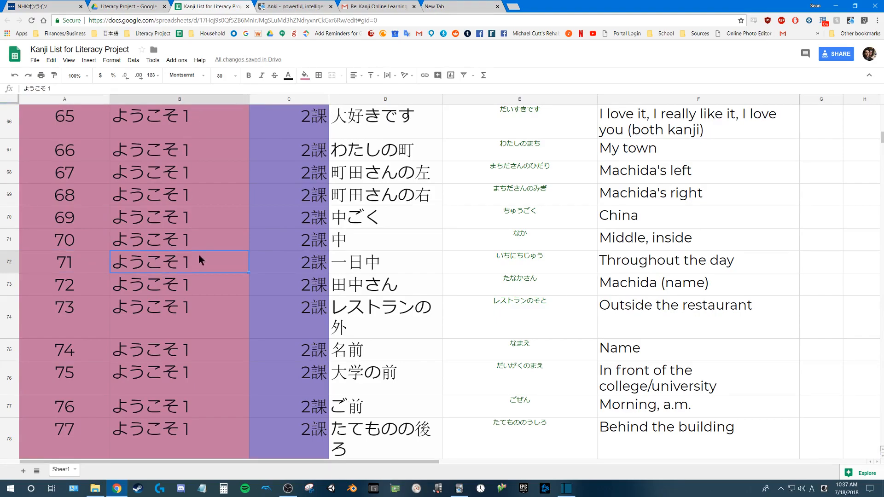
pyautogui.click(306, 76)
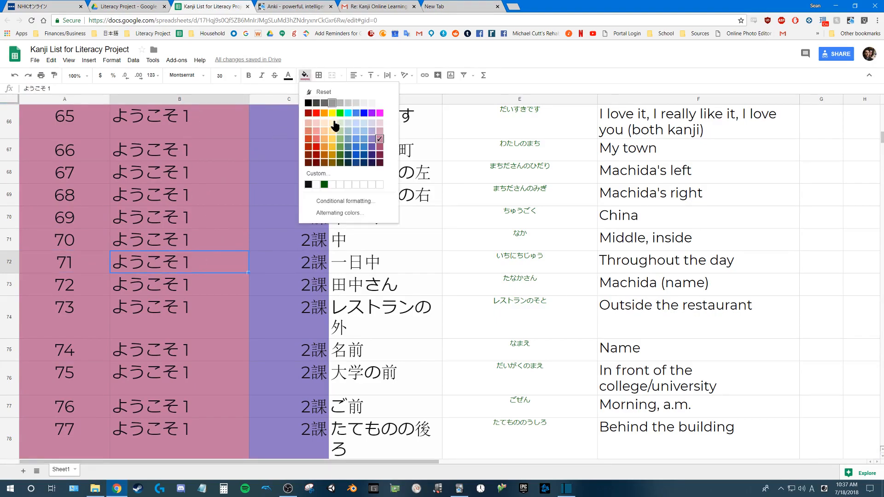
pyautogui.click(379, 142)
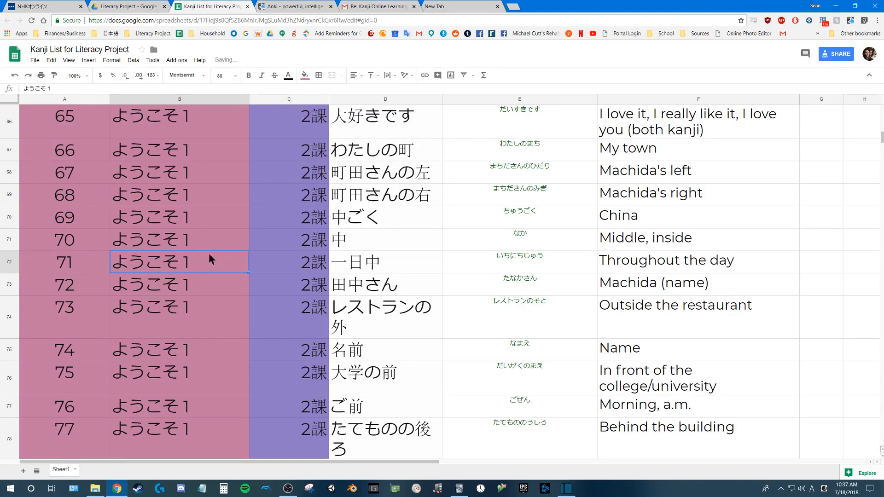
# Step: Review the row 72 entry across its columns, from number and book label through kanji to the English meaning
pyautogui.click(101, 266)
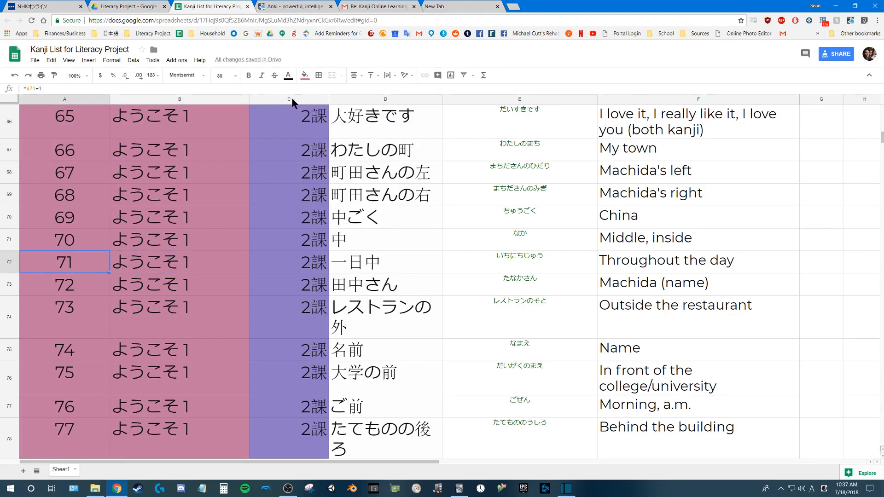
pyautogui.click(150, 262)
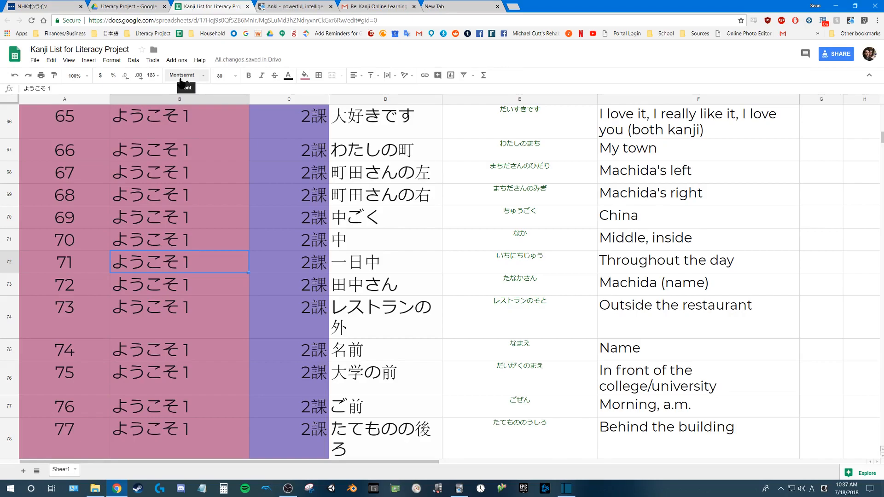
pyautogui.click(606, 263)
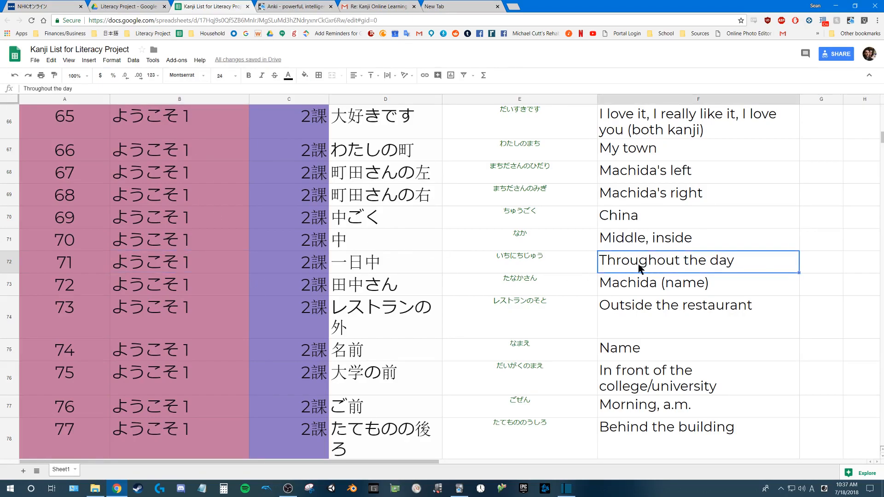
pyautogui.click(107, 266)
pyautogui.moveTo(181, 264)
pyautogui.mouseDown()
pyautogui.moveTo(496, 268)
pyautogui.moveTo(183, 258)
pyautogui.mouseUp()
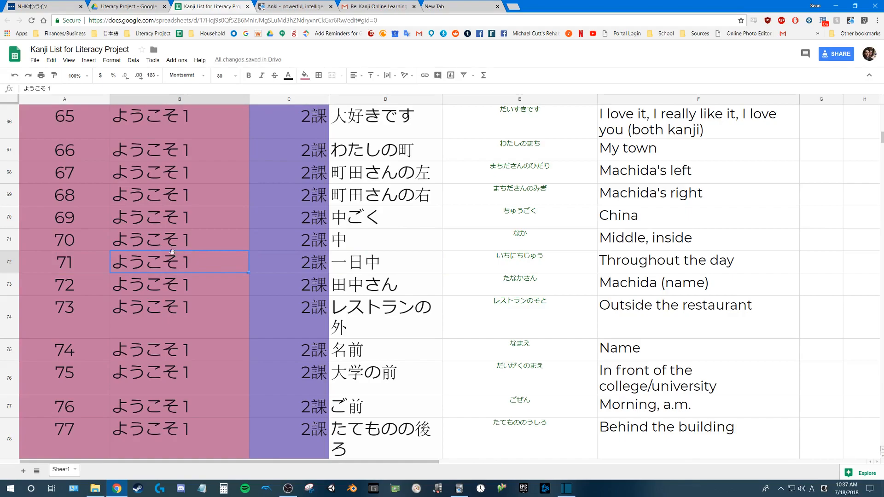
pyautogui.click(359, 266)
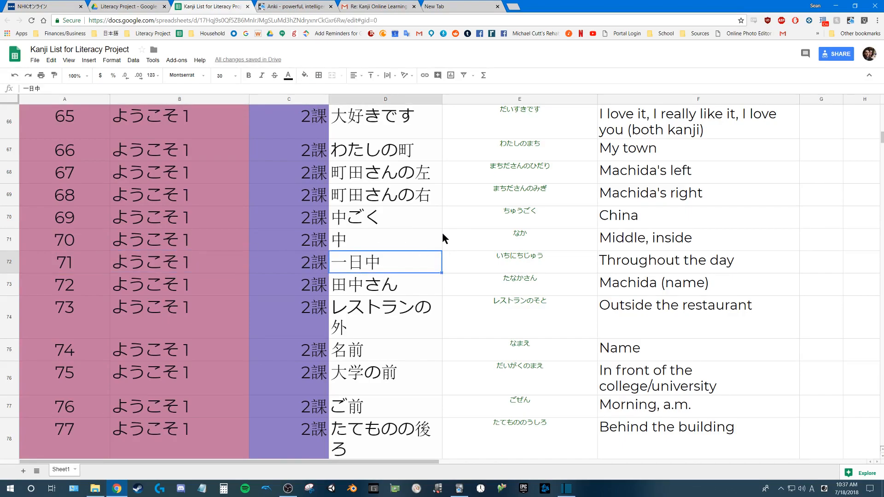
pyautogui.scroll(-1, 335, 239)
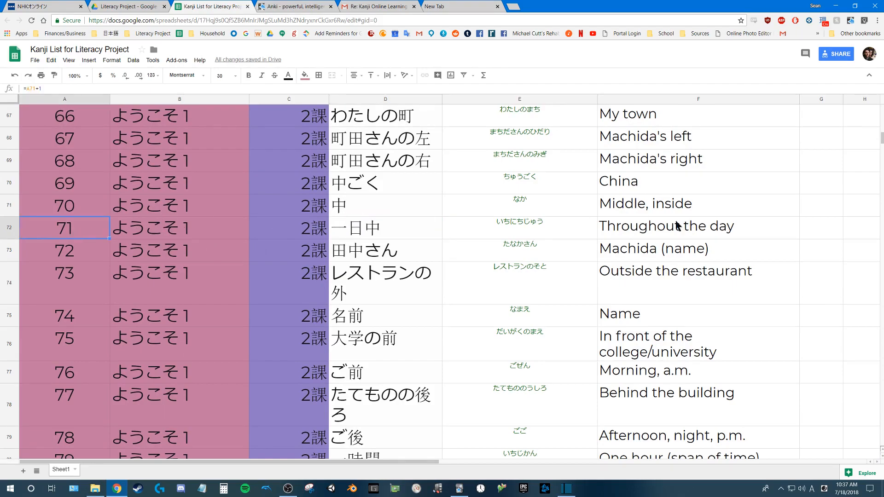
pyautogui.click(601, 222)
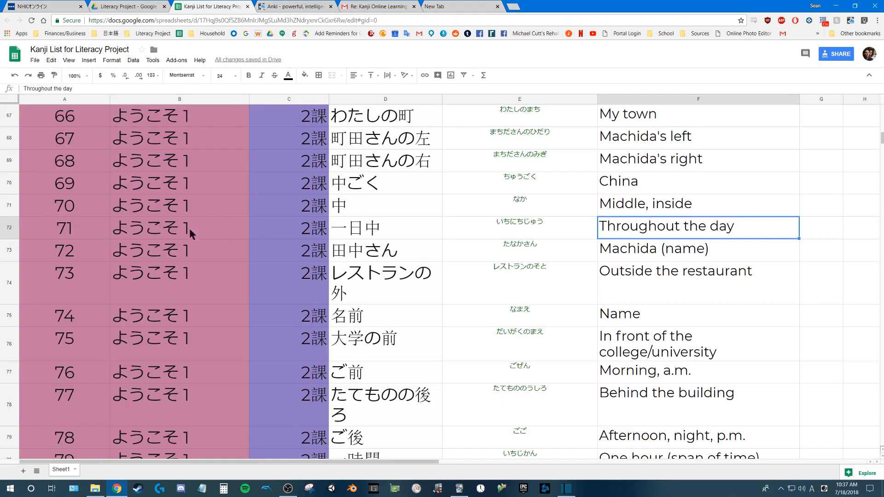
pyautogui.click(106, 226)
pyautogui.moveTo(105, 225); pyautogui.dragTo(617, 232)
pyautogui.click(69, 229)
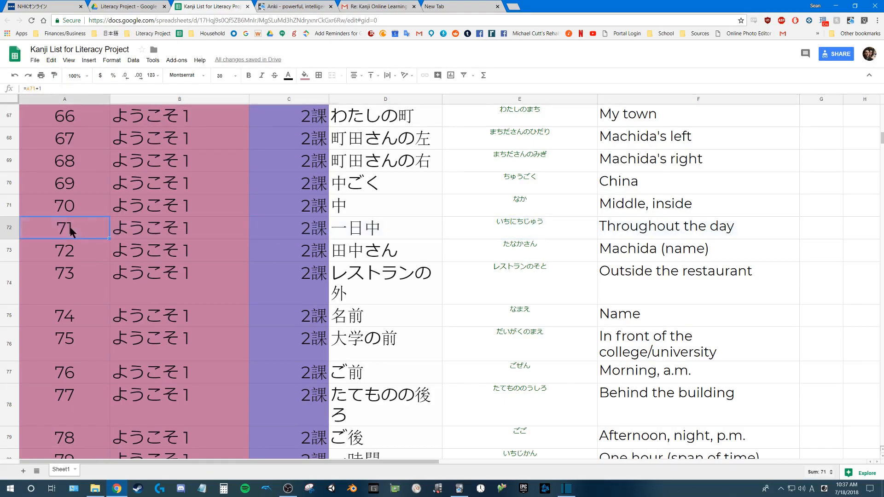
# Step: Inspect the numbering in cells A2 to A4 and the first entry across row 2
pyautogui.scroll(20, 147, 244)
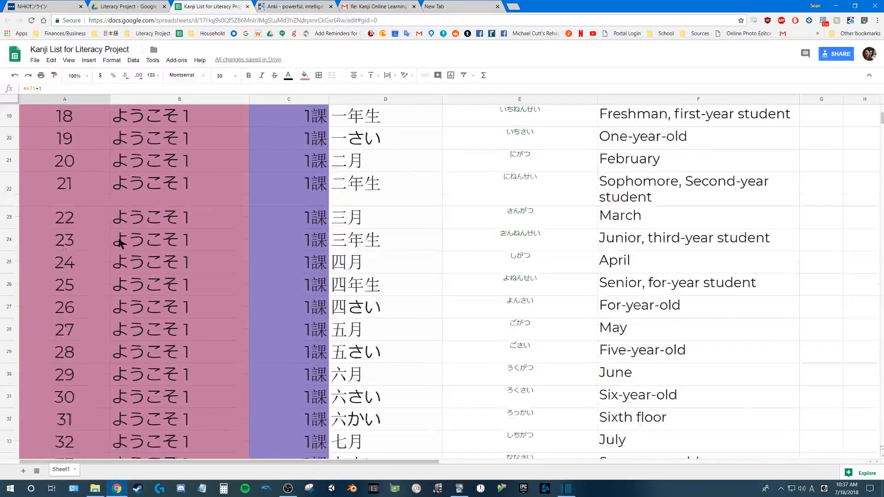
pyautogui.click(100, 161)
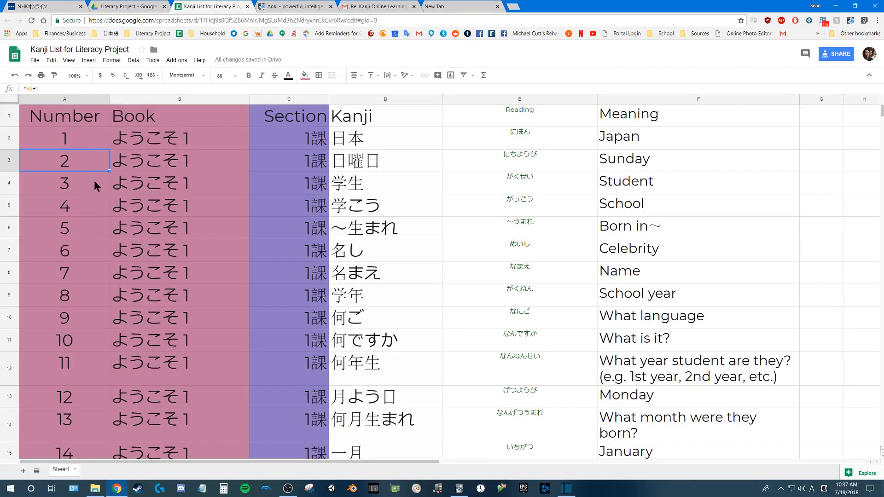
pyautogui.click(77, 182)
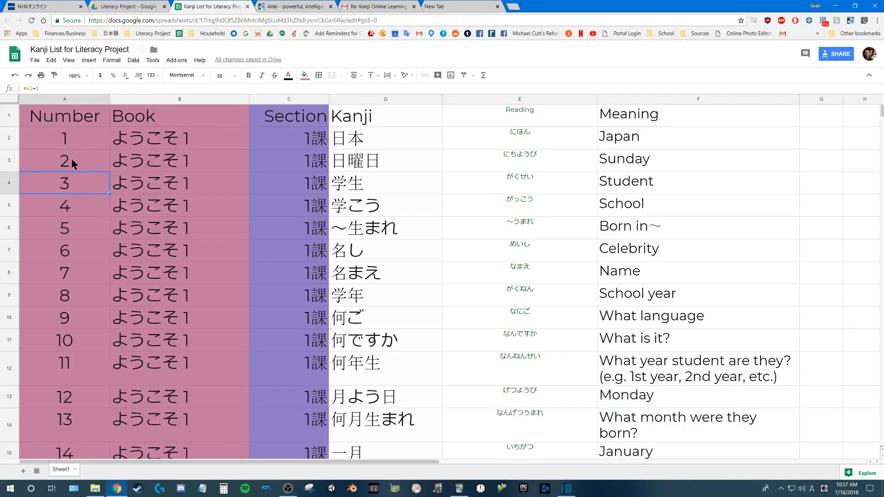
pyautogui.click(72, 163)
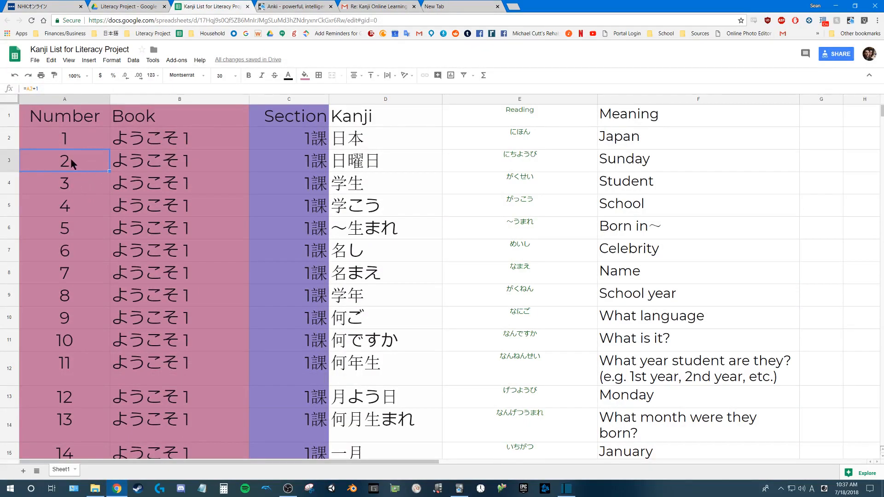
pyautogui.click(69, 139)
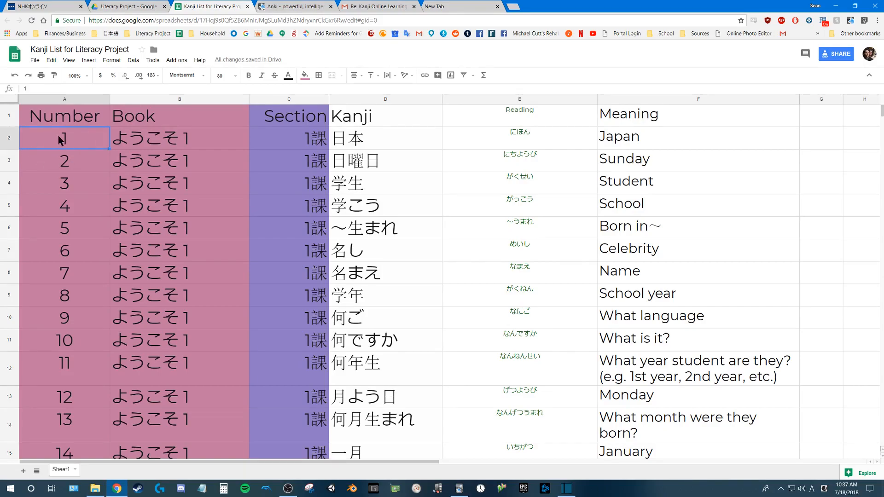
pyautogui.moveTo(102, 139); pyautogui.dragTo(650, 145)
pyautogui.click(64, 133)
# Step: Enter the formula =A2+1 in cell A3 to number the second entry from the one above
pyautogui.click(69, 159)
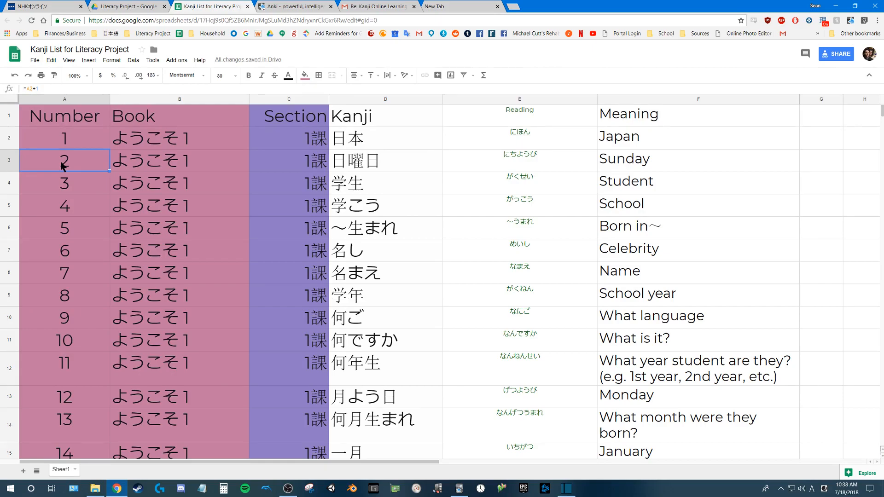
pyautogui.write('=')
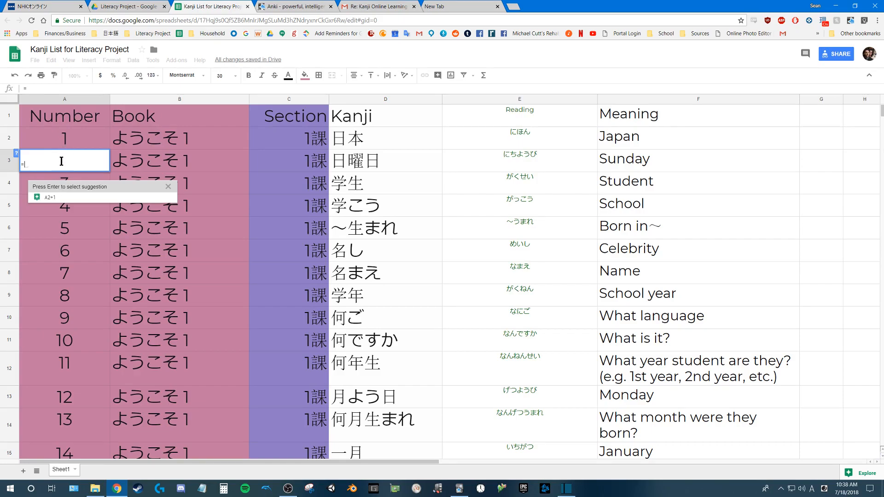
pyautogui.click(63, 138)
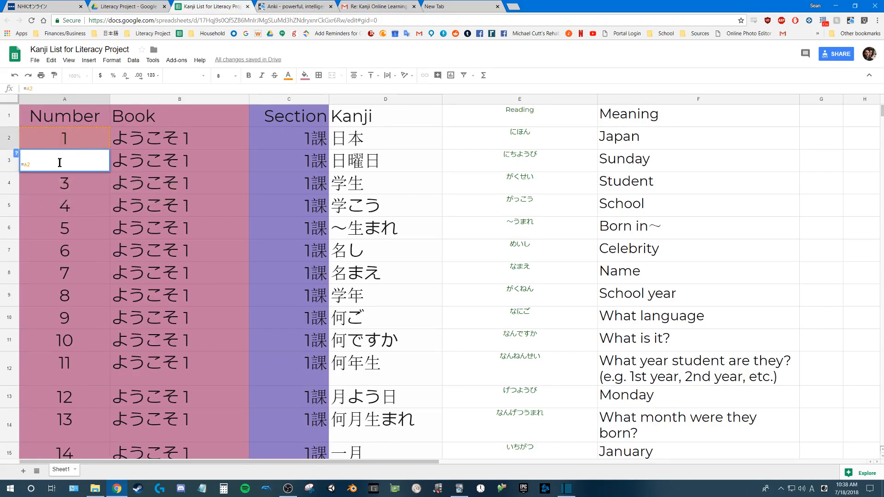
pyautogui.write('+')
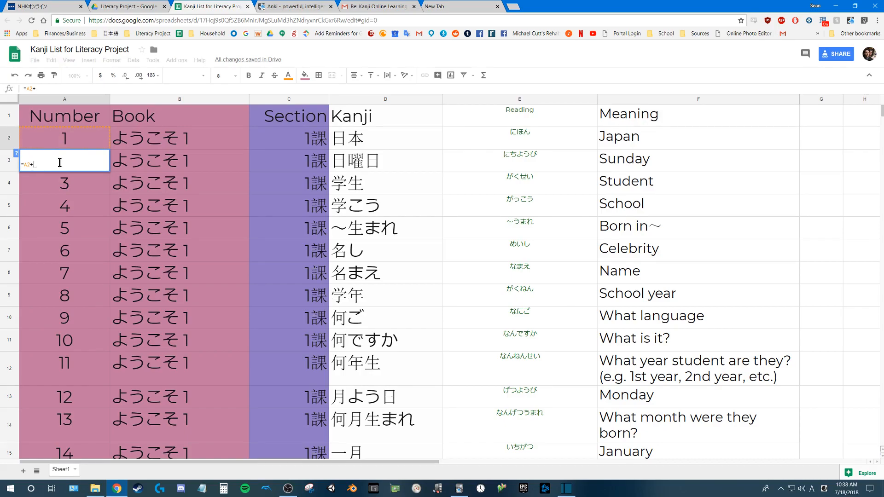
pyautogui.write('1')
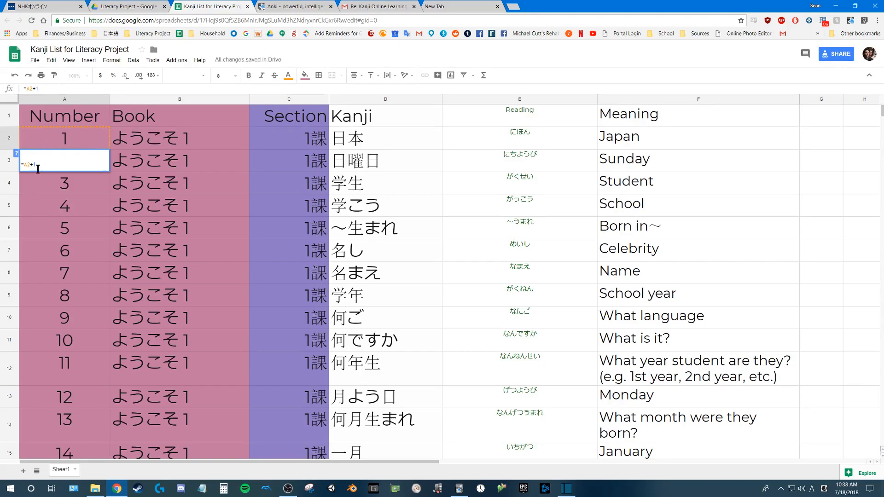
pyautogui.press('Return')
# Step: Check the formulas cell by cell down the Number column from A3, and return to the first number in A2
pyautogui.click(63, 162)
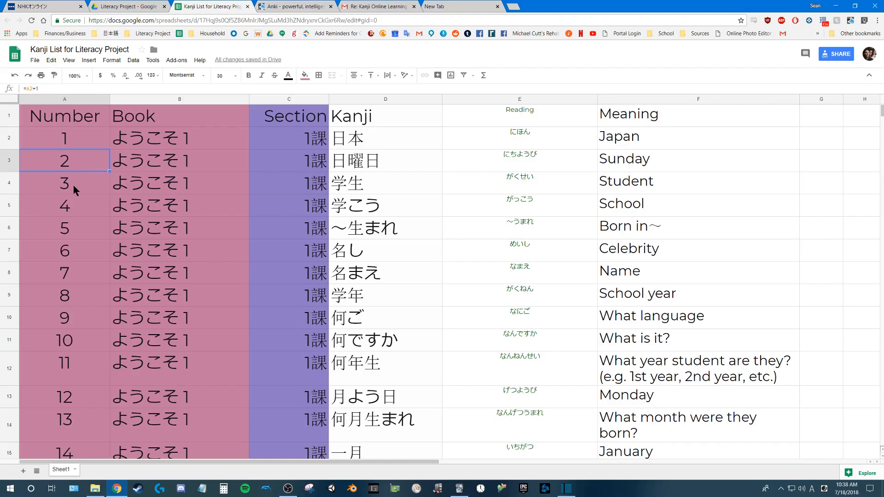
pyautogui.press('Down')
pyautogui.press('Down')
pyautogui.press('Down')
pyautogui.press('Down')
pyautogui.press('Down')
pyautogui.press('Down')
pyautogui.press('Down')
pyautogui.press('Up')
pyautogui.press('Up')
pyautogui.press('Up')
pyautogui.press('Up')
pyautogui.press('Up')
pyautogui.press('Up')
pyautogui.press('Up')
pyautogui.press('Up')
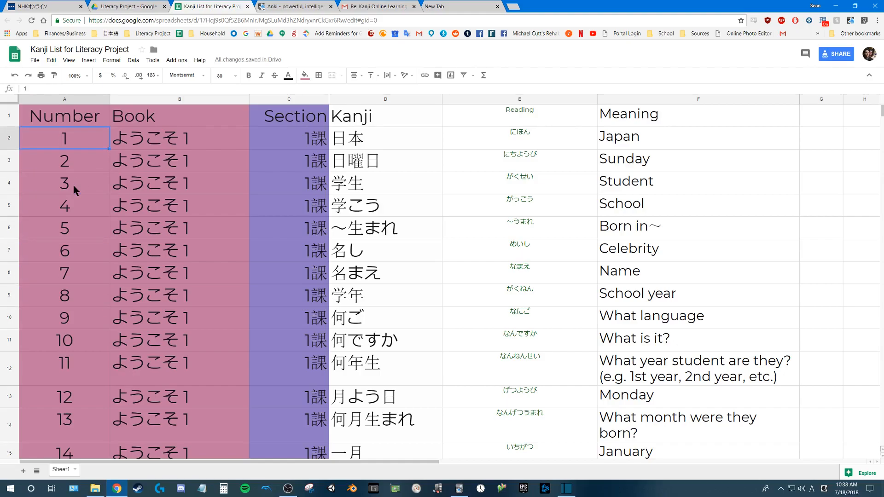
# Step: Copy the numbering formula from A3 into A4
pyautogui.click(68, 160)
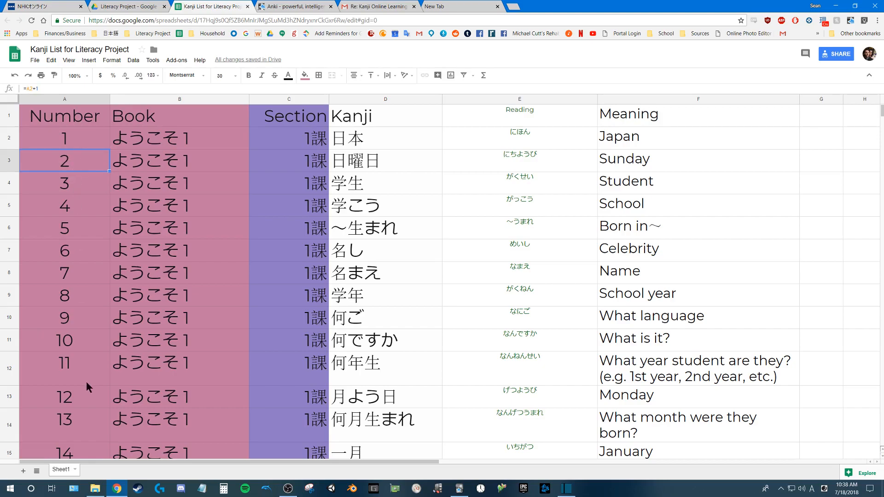
pyautogui.hotkey('ctrl', 'c')
pyautogui.click(78, 182)
pyautogui.hotkey('ctrl', 'v')
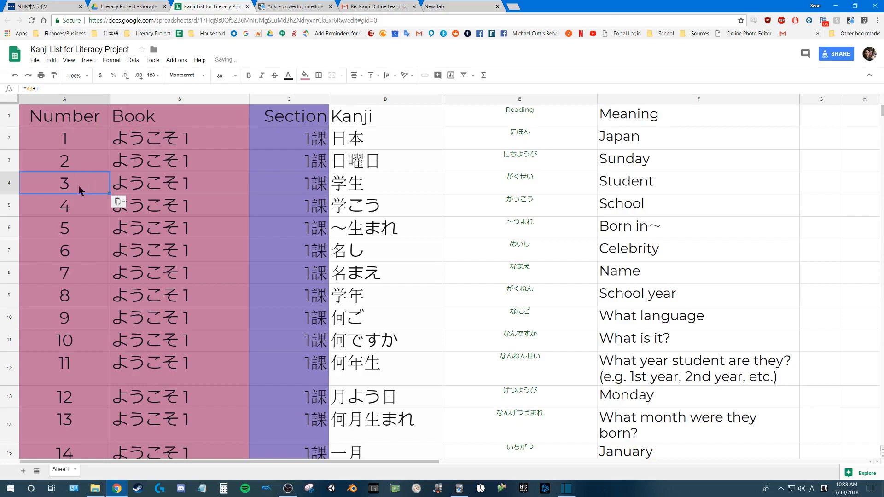
# Step: Compare the formulas in A3 and A4 to see how the cell reference adjusts when copied down
pyautogui.moveTo(49, 89); pyautogui.dragTo(21, 88)
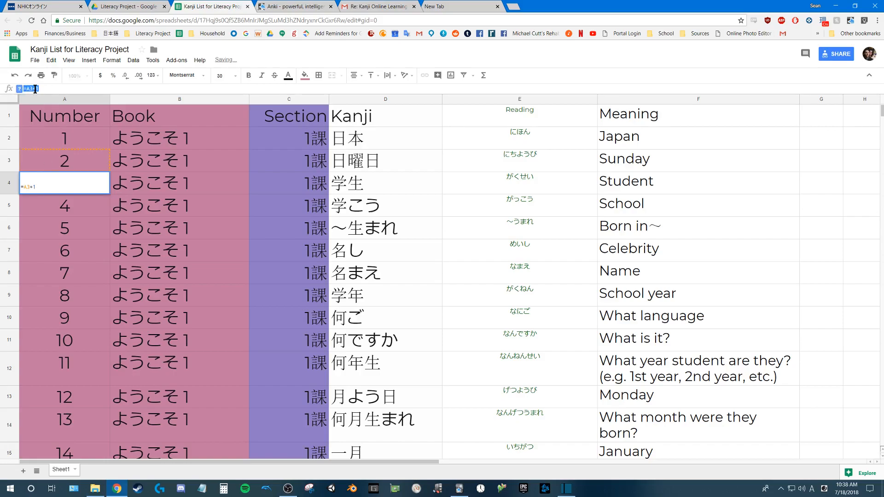
pyautogui.click(59, 159)
pyautogui.hotkey('ctrl', 'c')
pyautogui.doubleClick(62, 186)
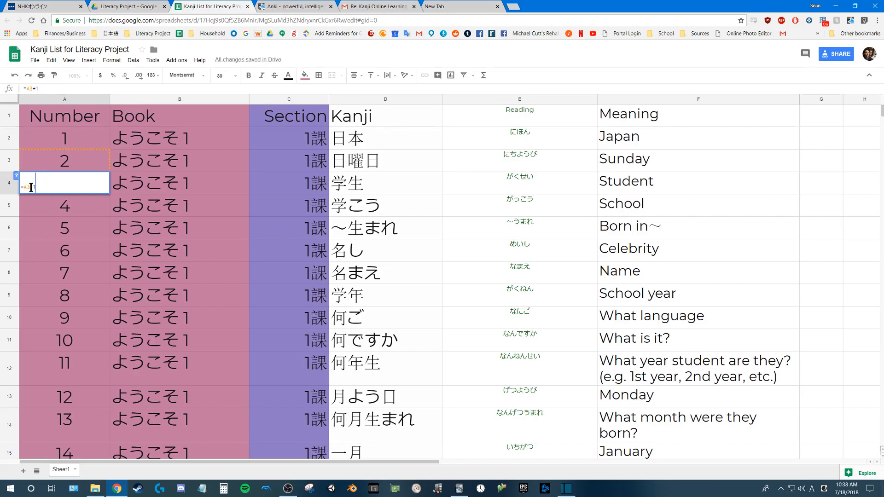
pyautogui.click(54, 169)
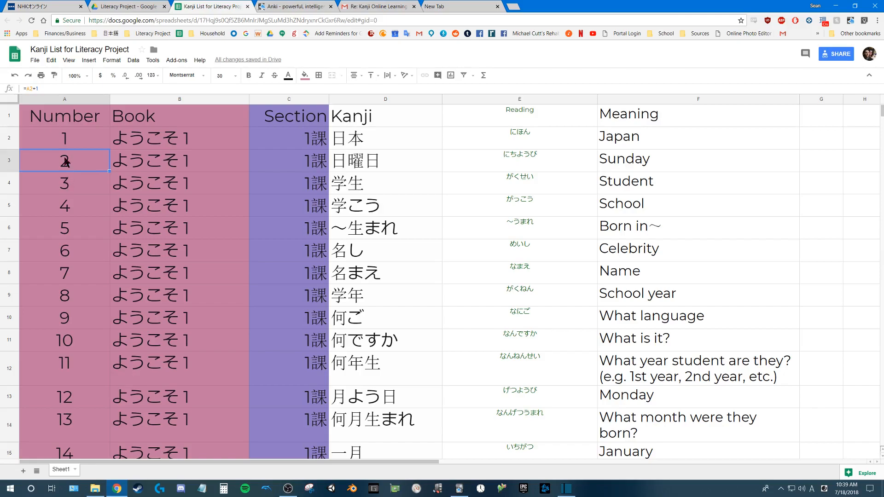
pyautogui.hotkey('ctrl', 'c')
pyautogui.doubleClick(67, 183)
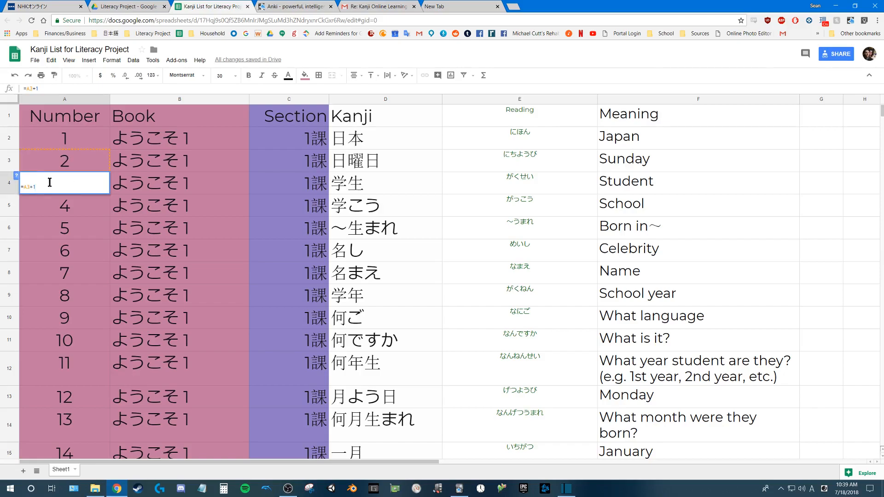
# Step: Fill the numbering formula from A4 down the Number column to A31 and check the formula in A6
pyautogui.click(77, 162)
pyautogui.click(70, 185)
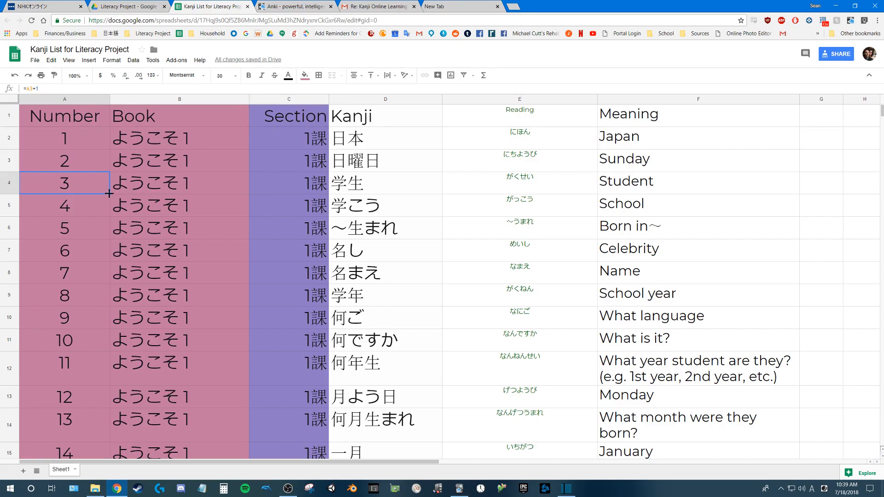
pyautogui.moveTo(103, 402); pyautogui.dragTo(112, 203)
pyautogui.scroll(5, 110, 188)
pyautogui.scroll(2, 95, 230)
pyautogui.scroll(-8, 94, 228)
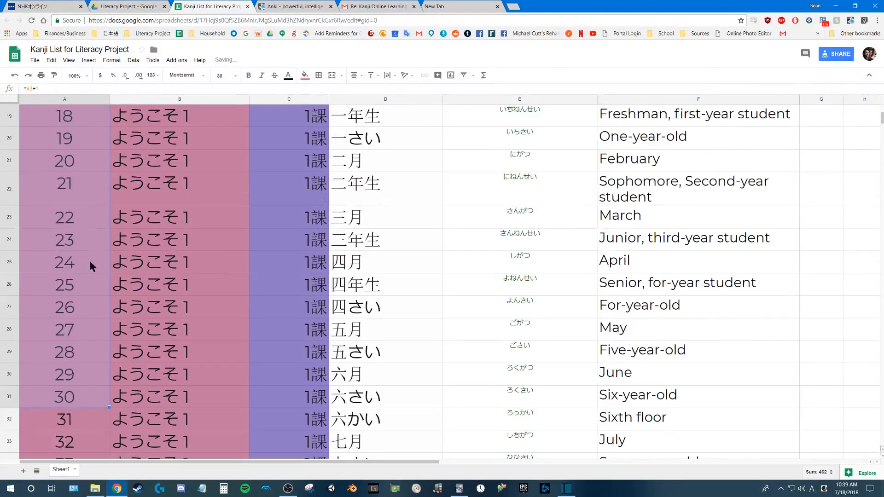
pyautogui.scroll(4, 87, 253)
pyautogui.scroll(6, 84, 231)
pyautogui.click(74, 228)
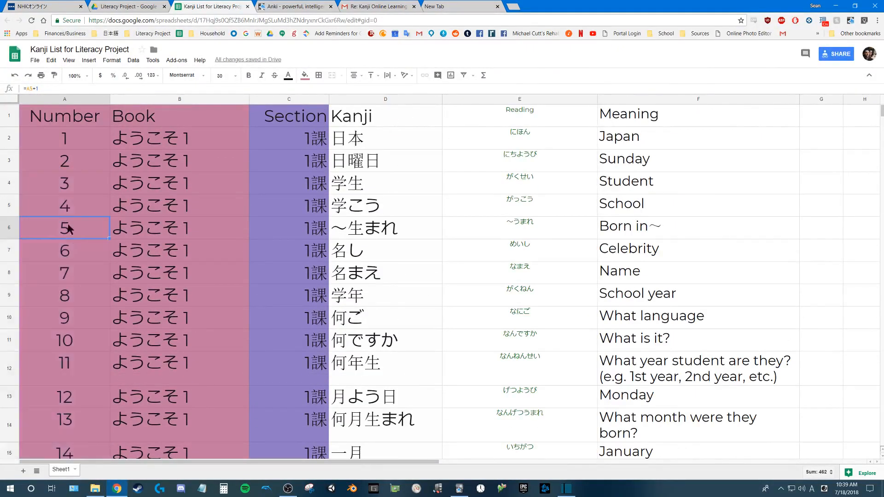
# Step: Paste the numbering formula from A4 across the range A4 to A65
pyautogui.click(68, 184)
pyautogui.scroll(-18, 70, 229)
pyautogui.keyDown('shift'); pyautogui.click(76, 330); pyautogui.keyUp('shift')
pyautogui.hotkey('ctrl', 'v')
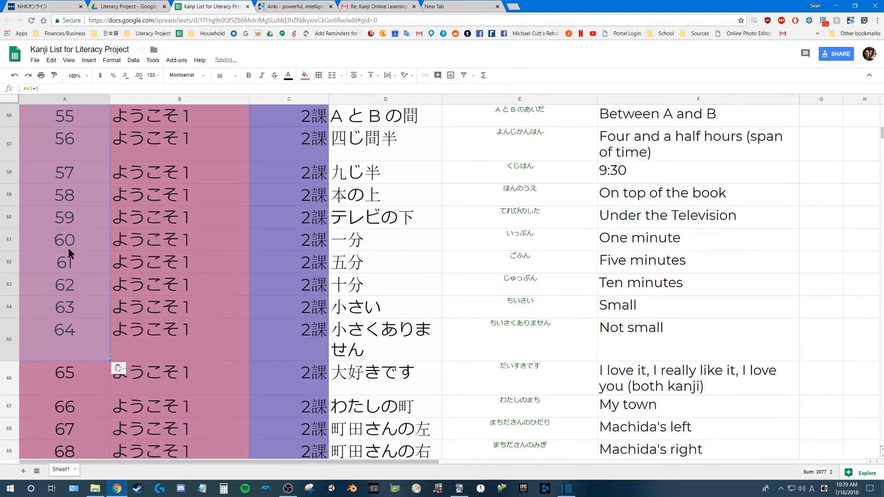
pyautogui.scroll(18, 74, 207)
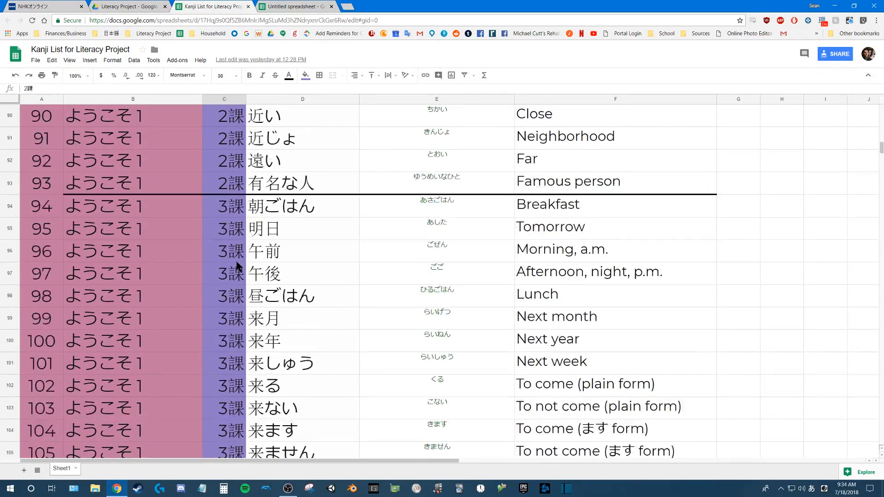
# Step: Look through the kanji list's sections and the dividing lines between them, and return to the first row
pyautogui.scroll(-1, 221, 242)
pyautogui.scroll(9, 221, 243)
pyautogui.scroll(18, 221, 243)
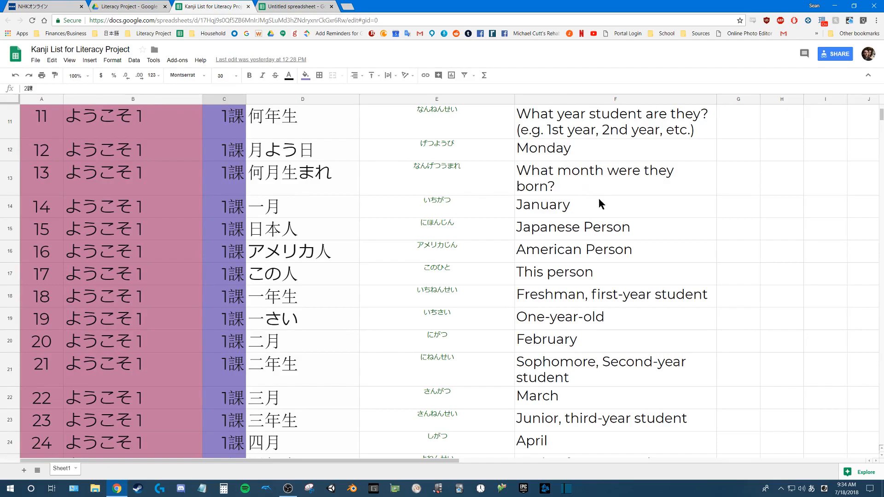
pyautogui.scroll(-20, 594, 217)
pyautogui.scroll(-20, 585, 229)
pyautogui.scroll(-15, 497, 268)
pyautogui.scroll(-20, 873, 194)
pyautogui.moveTo(871, 244); pyautogui.dragTo(877, 98)
# Step: Follow the numbering from the first entry in A1 down through the ようこそ 1 lessons and return to the first row
pyautogui.click(72, 113)
pyautogui.click(50, 113)
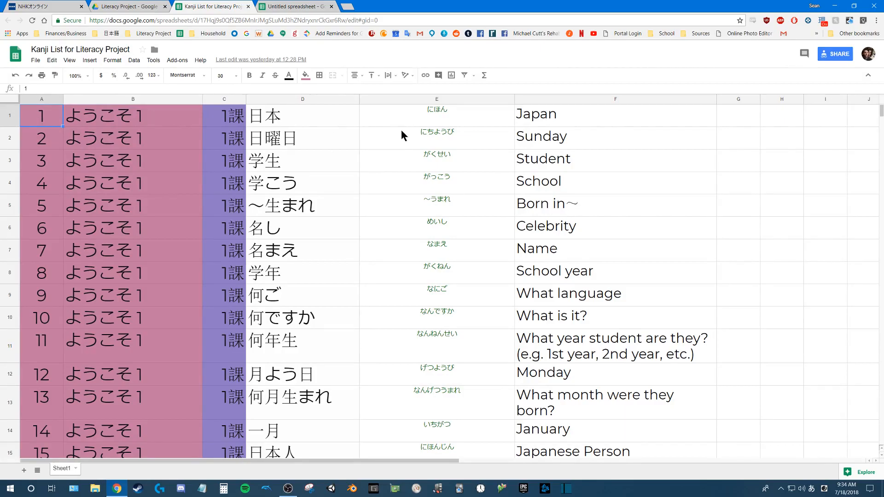
pyautogui.scroll(-20, 402, 133)
pyautogui.scroll(-20, 330, 290)
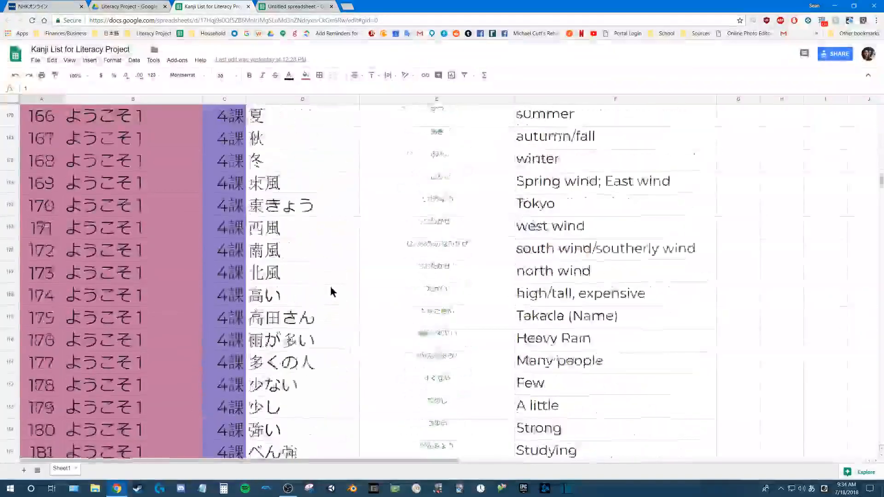
pyautogui.scroll(-12, 324, 291)
pyautogui.scroll(10, 329, 288)
pyautogui.moveTo(881, 240); pyautogui.dragTo(881, 111)
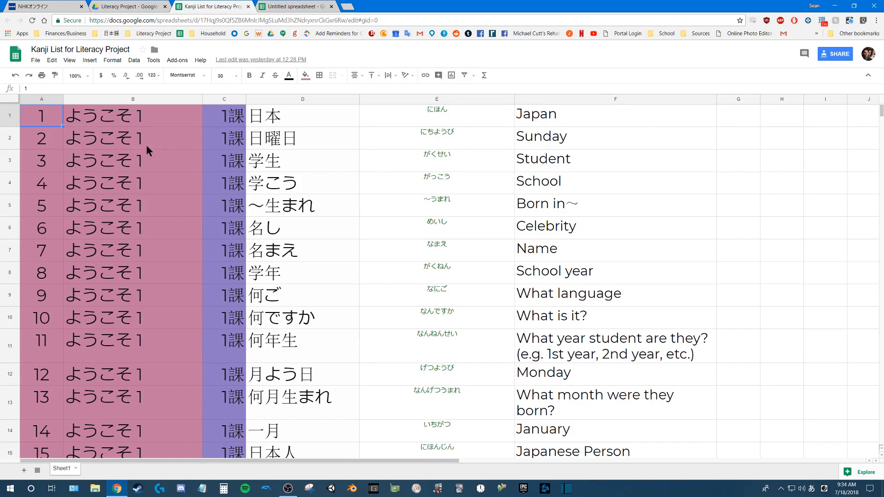
# Step: Examine how the Number, Book and Section columns organise the entries from ようこそ 1 into ようこそ 2, and return toward the start
pyautogui.click(43, 138)
pyautogui.click(49, 118)
pyautogui.scroll(-10, 223, 251)
pyautogui.scroll(-20, 222, 250)
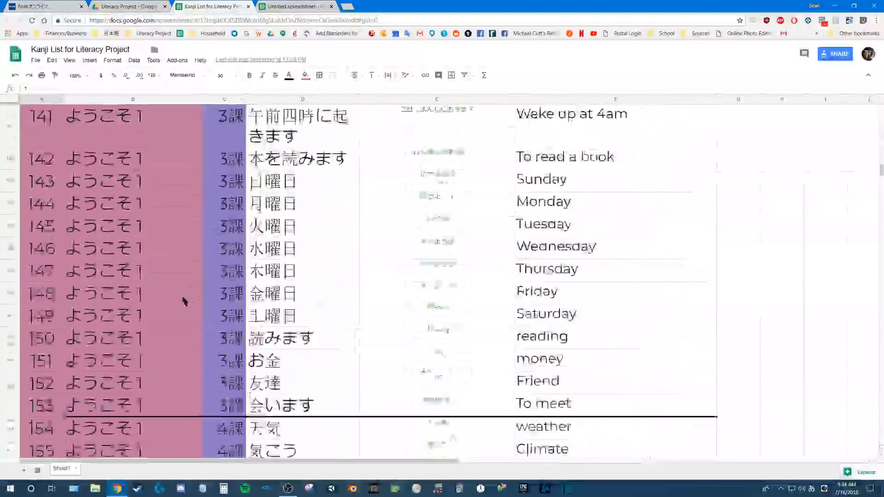
pyautogui.scroll(-20, 197, 284)
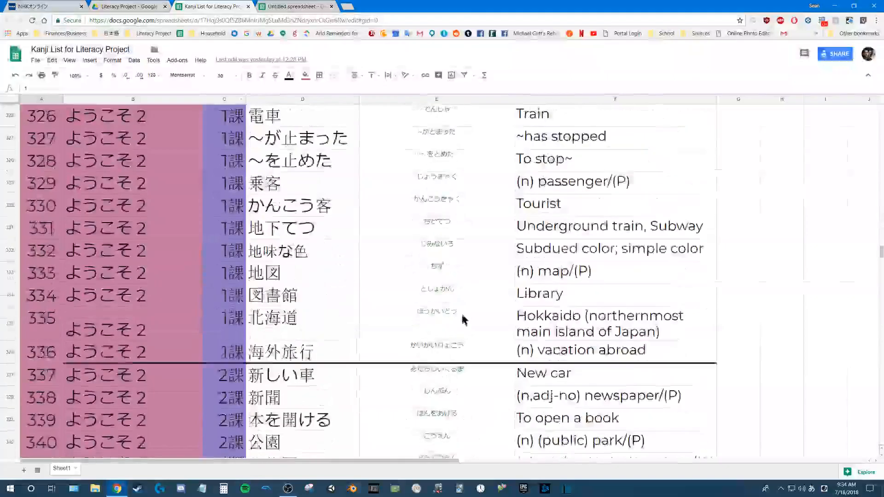
pyautogui.scroll(-8, 349, 262)
pyautogui.click(139, 271)
pyautogui.scroll(20, 145, 226)
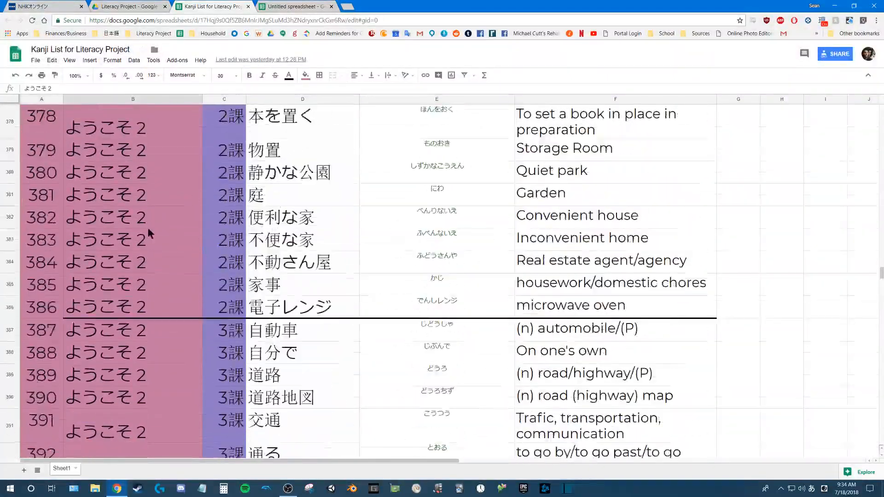
pyautogui.scroll(20, 200, 222)
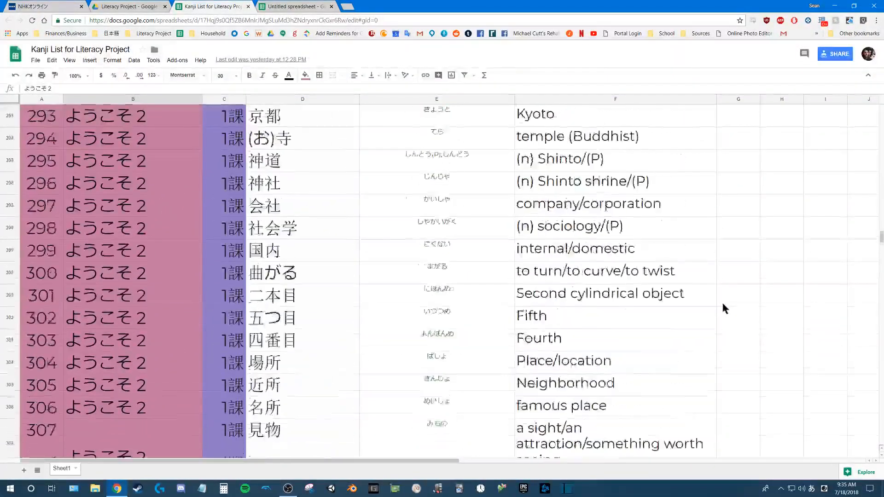
pyautogui.scroll(20, 484, 280)
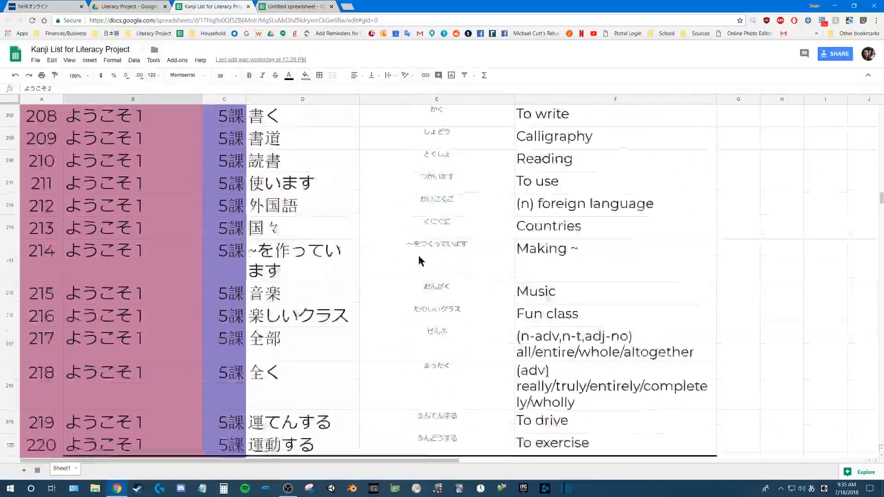
pyautogui.scroll(20, 429, 262)
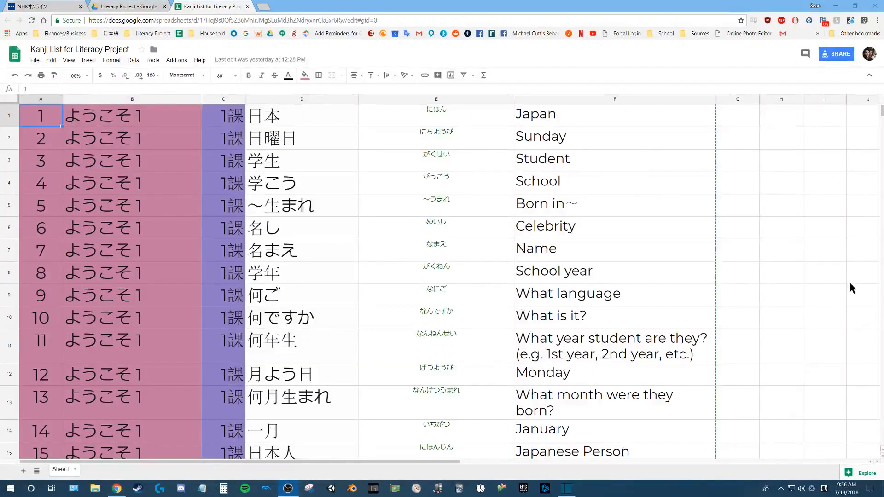
# Step: Select all entries of the kanji list
pyautogui.click(108, 168)
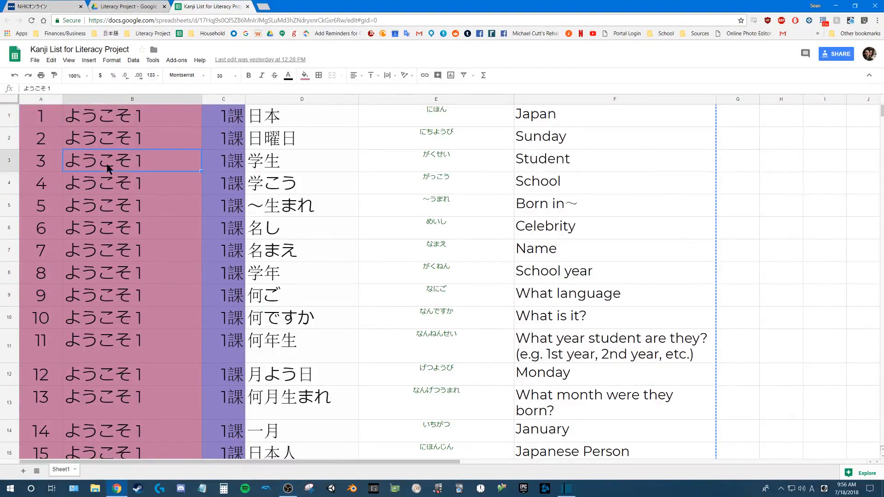
pyautogui.hotkey('ctrl', 'a')
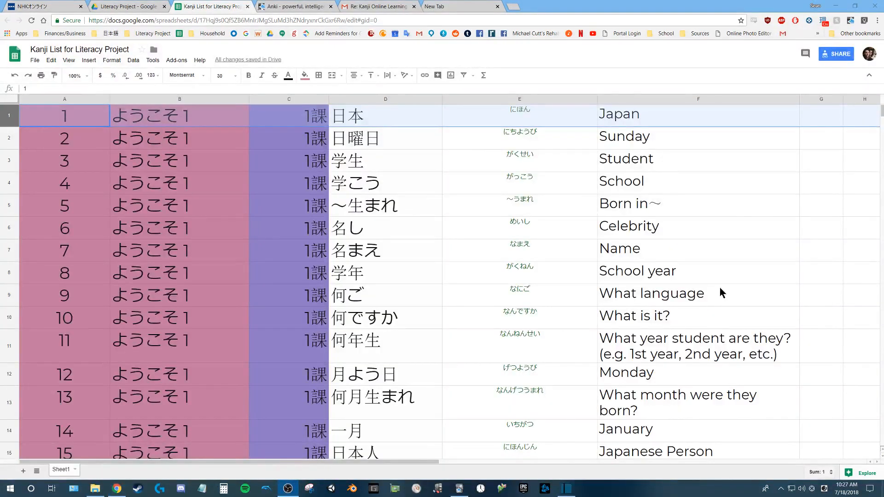
# Step: Insert a row above the first entry and enter the headers Number, Book and Section in columns A to C
pyautogui.rightClick(12, 119)
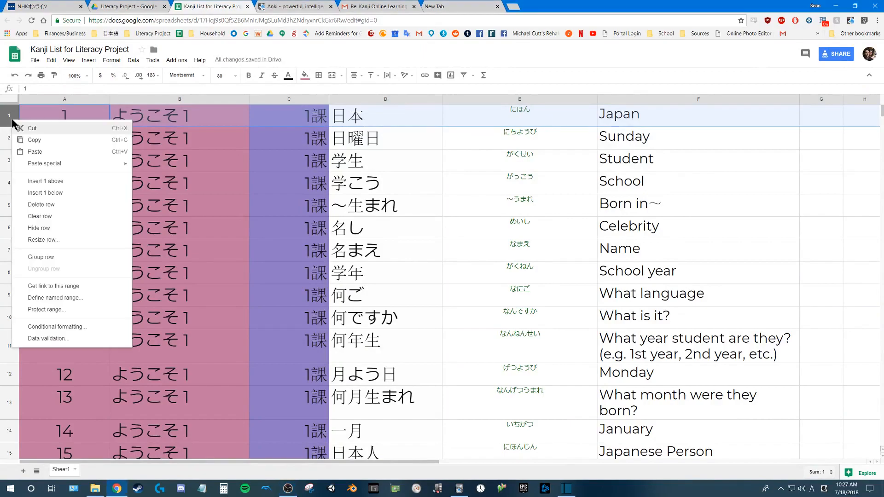
pyautogui.click(41, 182)
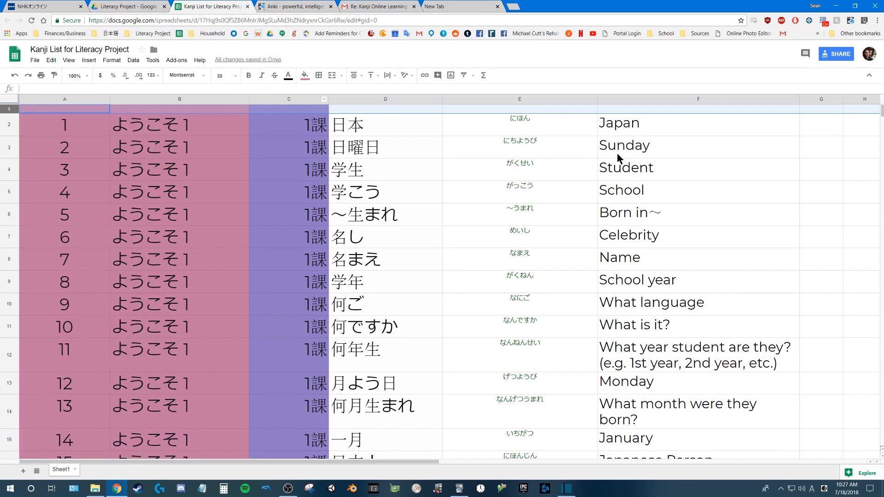
pyautogui.click(83, 108)
pyautogui.write('Number')
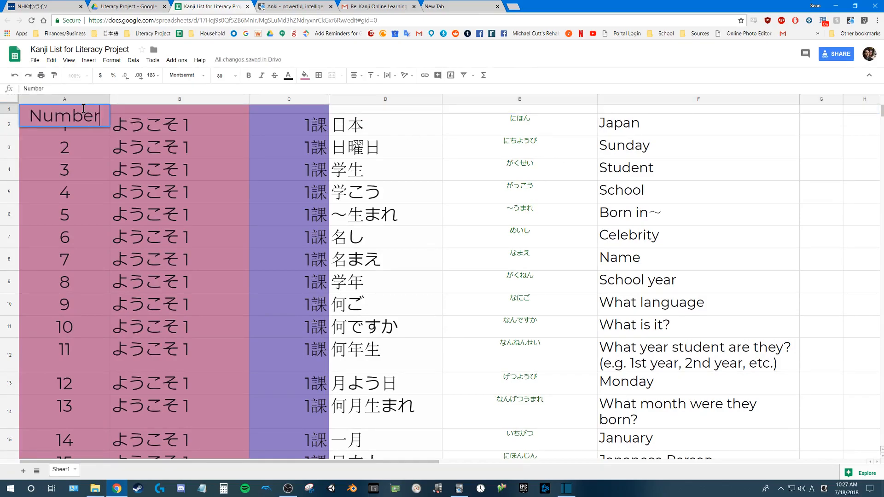
pyautogui.press('Tab')
pyautogui.write('Book')
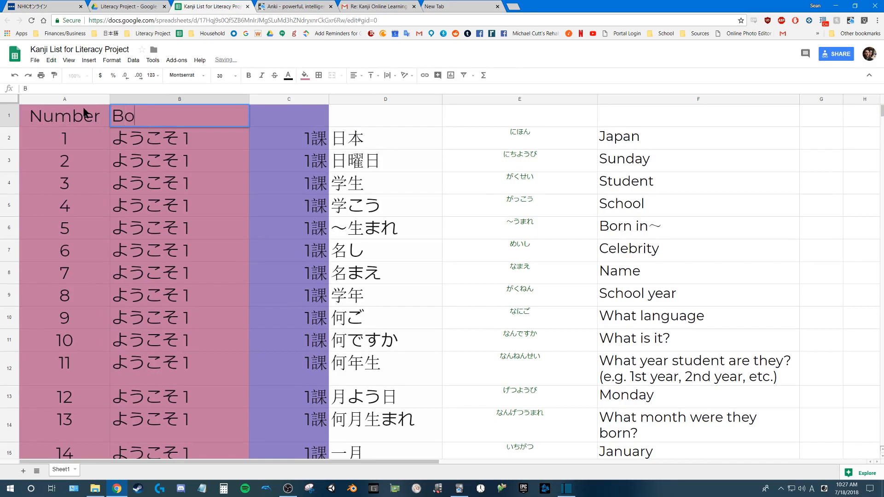
pyautogui.press('Return')
pyautogui.press('Up')
pyautogui.press('Right')
pyautogui.press('Right')
pyautogui.write('Section')
pyautogui.press('Tab')
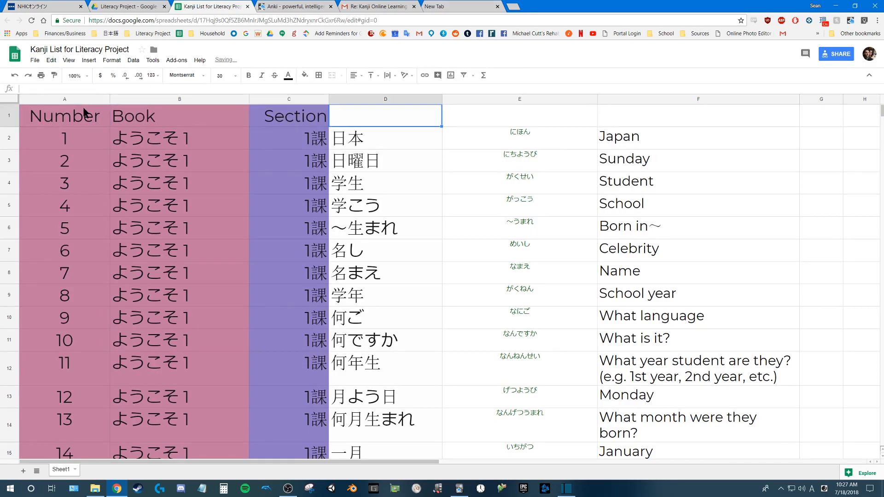
# Step: Enter the headers Kanji, Reading and Meaning in columns D to F of the new first row
pyautogui.write('Ja')
pyautogui.press('BackSpace')
pyautogui.press('BackSpace')
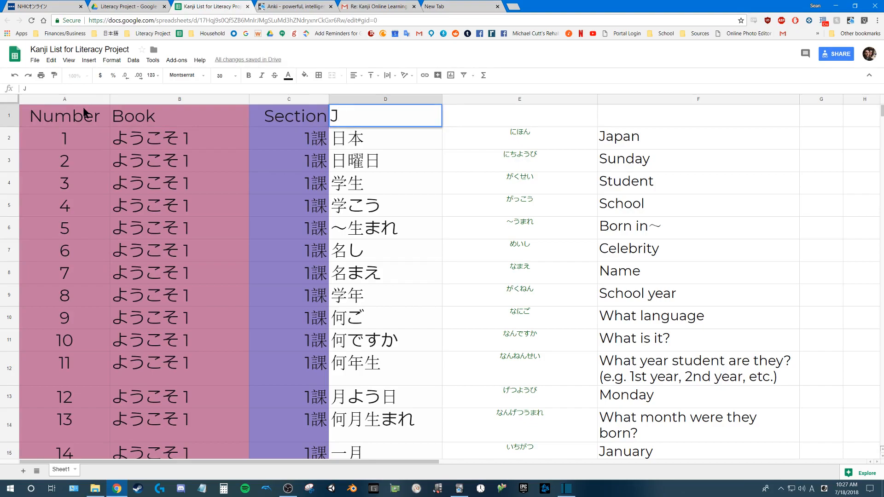
pyautogui.write('Kanji')
pyautogui.press('Tab')
pyautogui.write('Reading')
pyautogui.press('Tab')
pyautogui.write('Meaning')
pyautogui.press('Return')
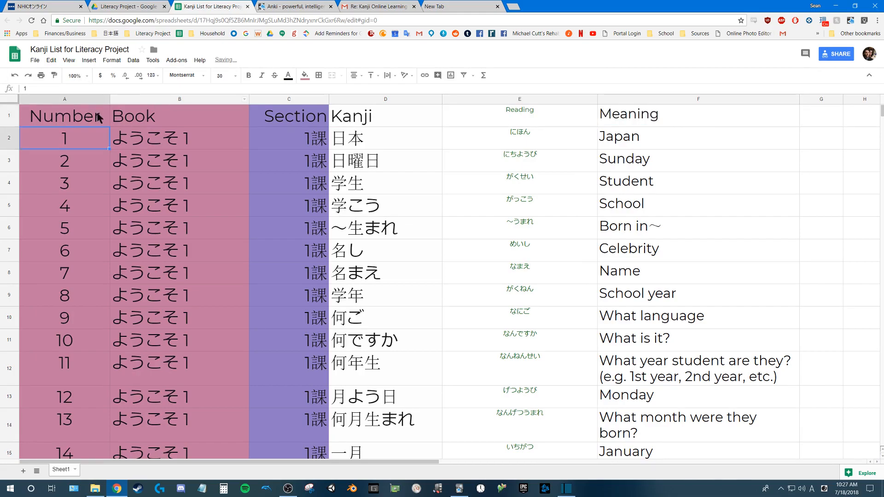
# Step: Review the column headers Kanji, Reading, Meaning and Number, comparing the Number header with the first entry below it
pyautogui.click(355, 118)
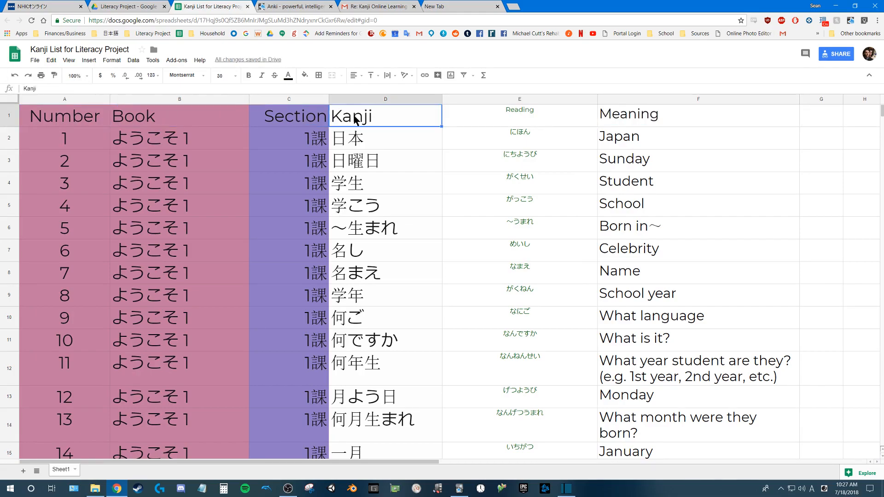
pyautogui.click(504, 117)
pyautogui.click(618, 115)
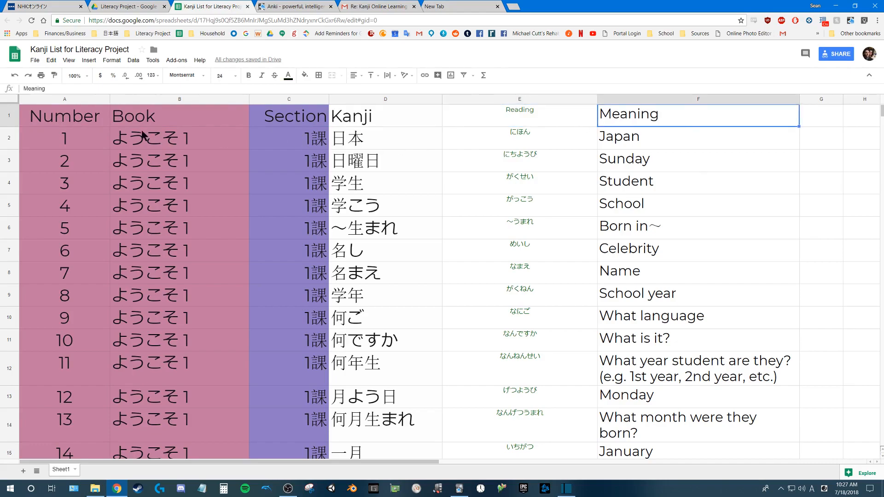
pyautogui.click(88, 122)
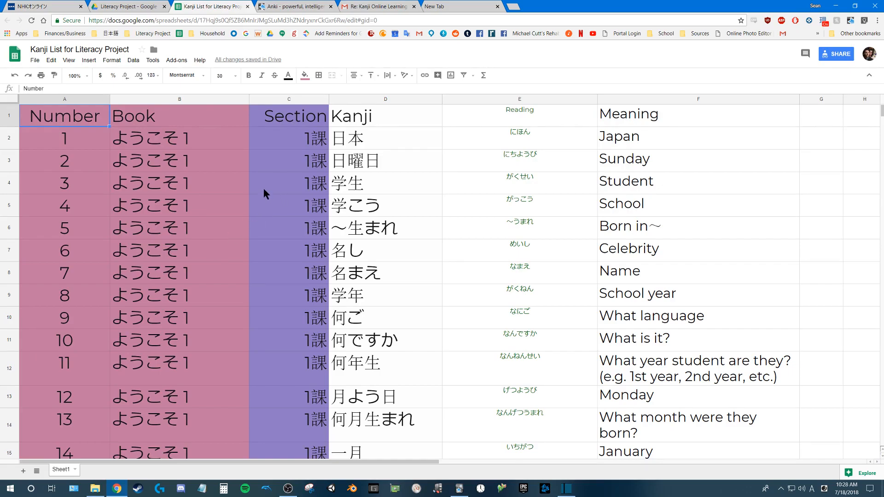
pyautogui.click(83, 131)
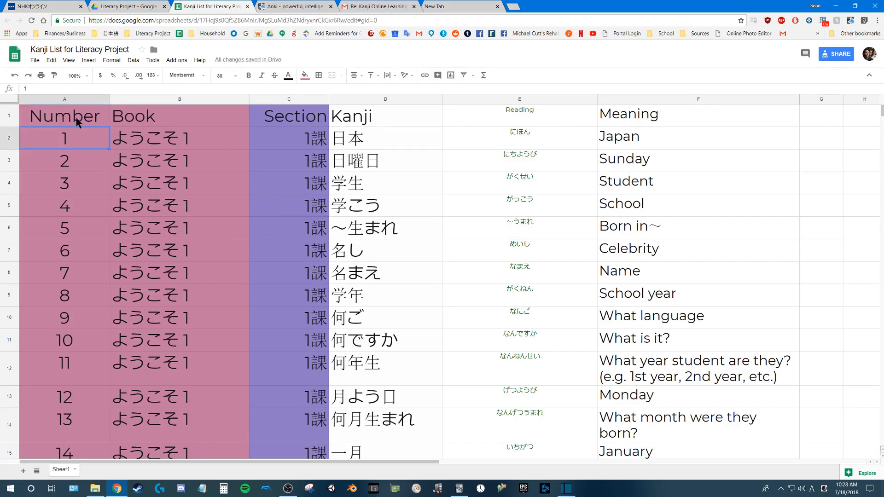
pyautogui.click(79, 122)
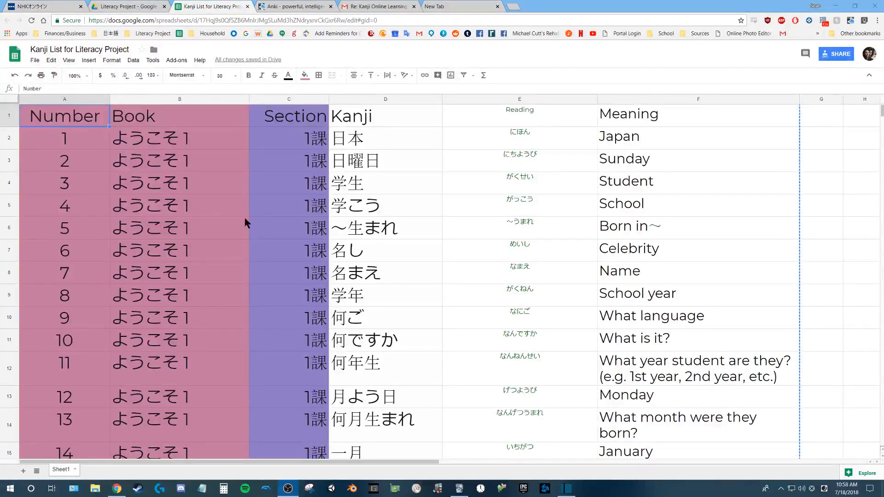
# Step: Select the whole labelled kanji list, including its header row
pyautogui.click(237, 211)
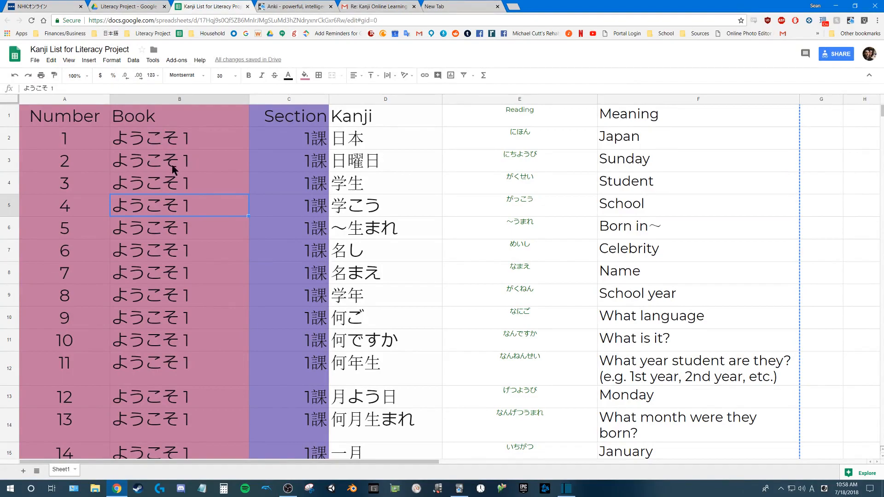
pyautogui.hotkey('ctrl', 'a')
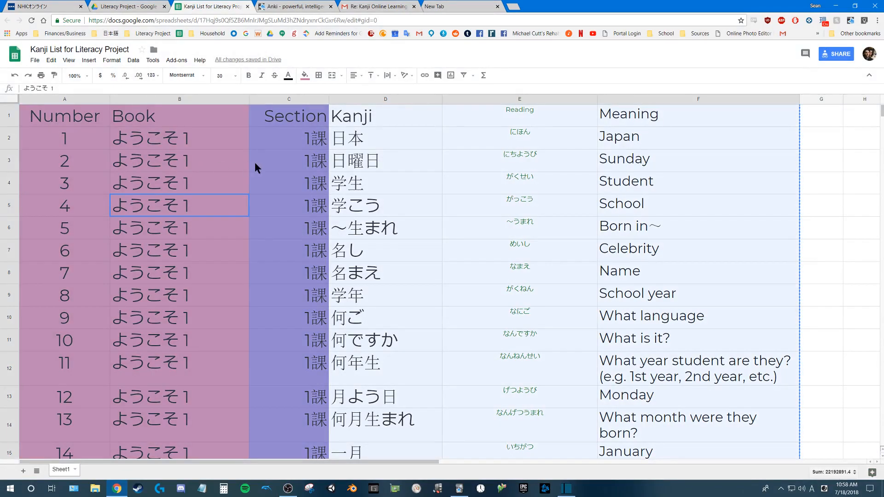
pyautogui.click(343, 168)
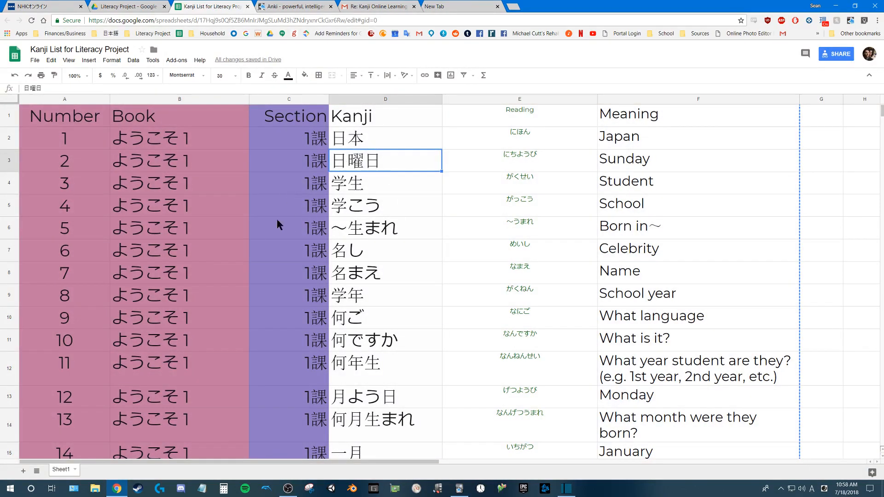
pyautogui.click(390, 231)
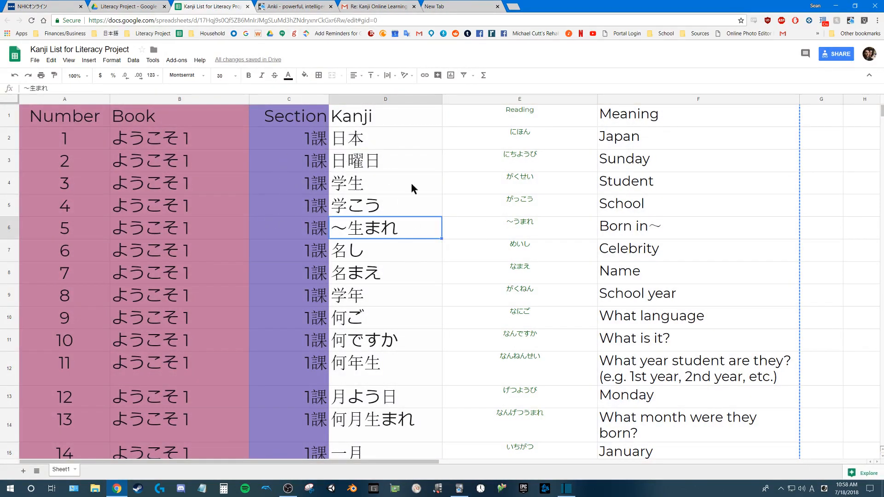
pyautogui.click(178, 190)
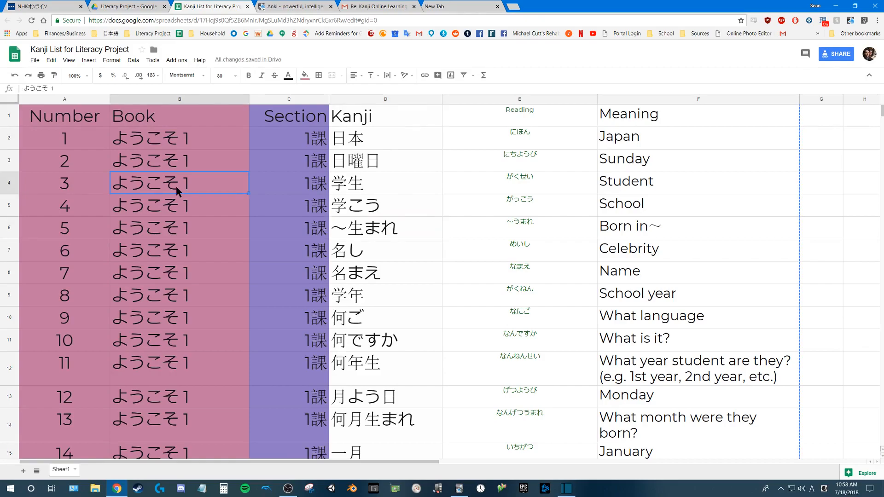
pyautogui.hotkey('ctrl', 'a')
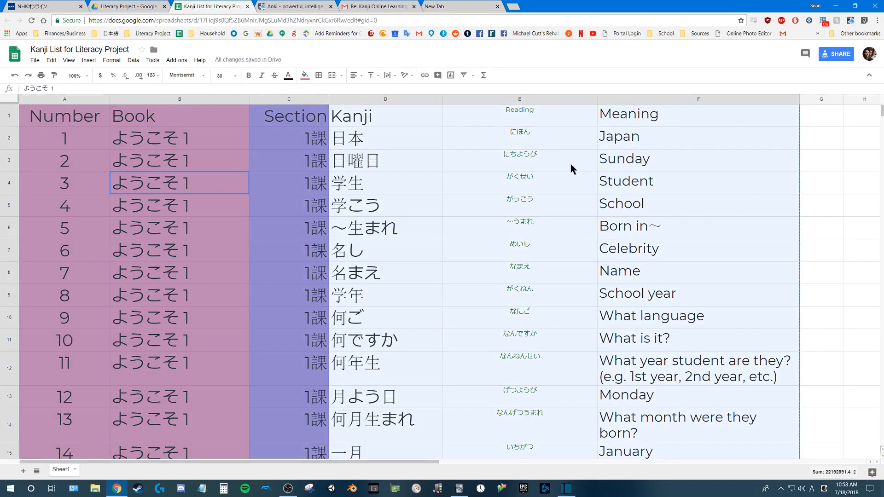
# Step: Copy the whole kanji list with its header row into an empty Notepad document and return to the beginning of the text
pyautogui.scroll(-7, 845, 221)
pyautogui.scroll(7, 844, 221)
pyautogui.moveTo(410, 461); pyautogui.dragTo(281, 355)
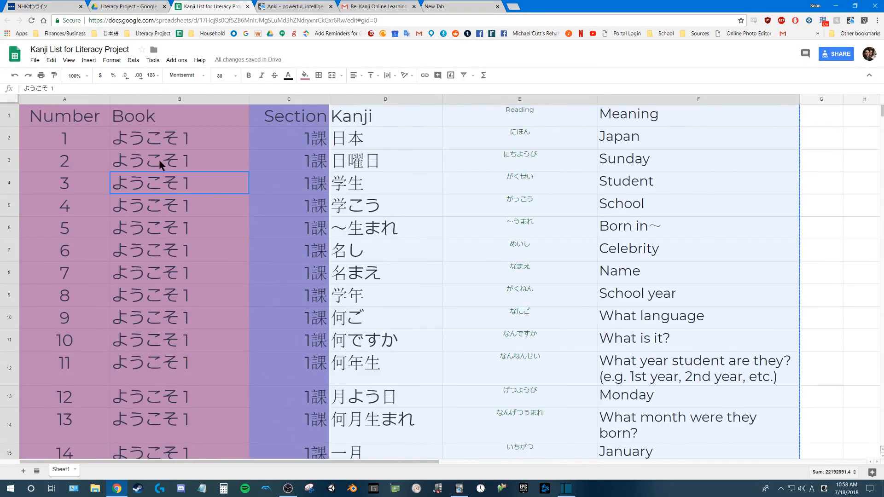
pyautogui.click(205, 153)
pyautogui.hotkey('ctrl', 'a')
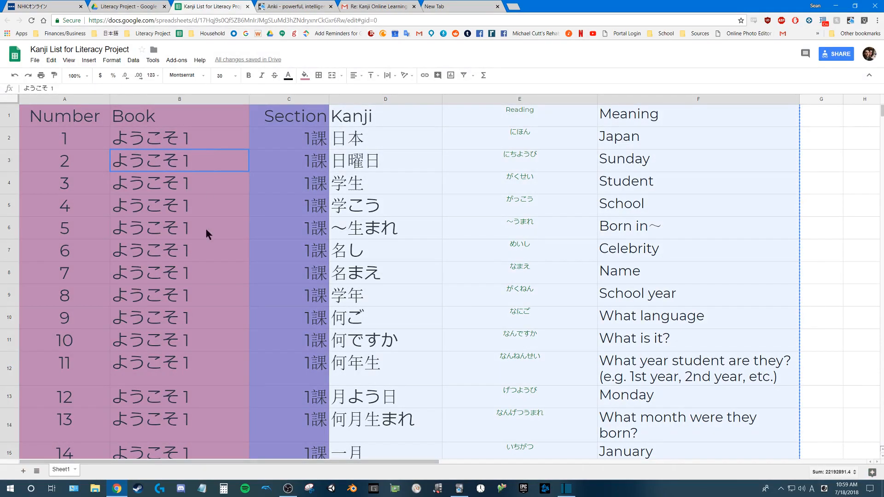
pyautogui.click(201, 488)
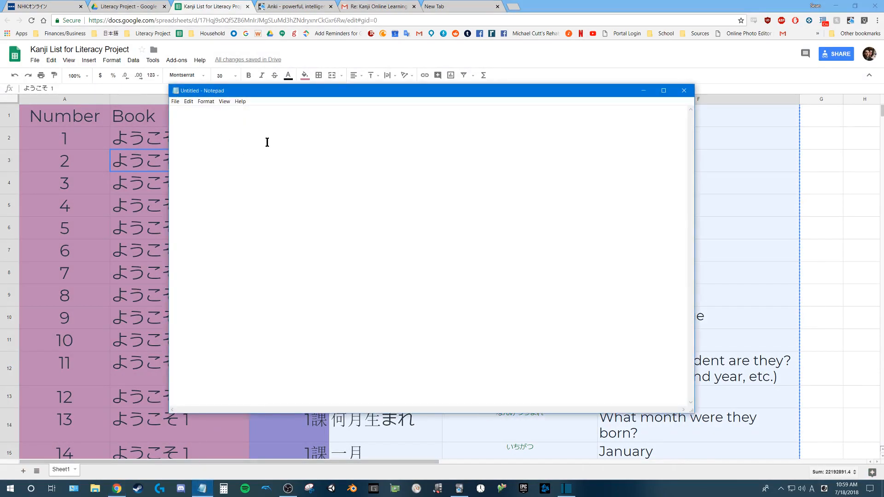
pyautogui.hotkey('ctrl', 'v')
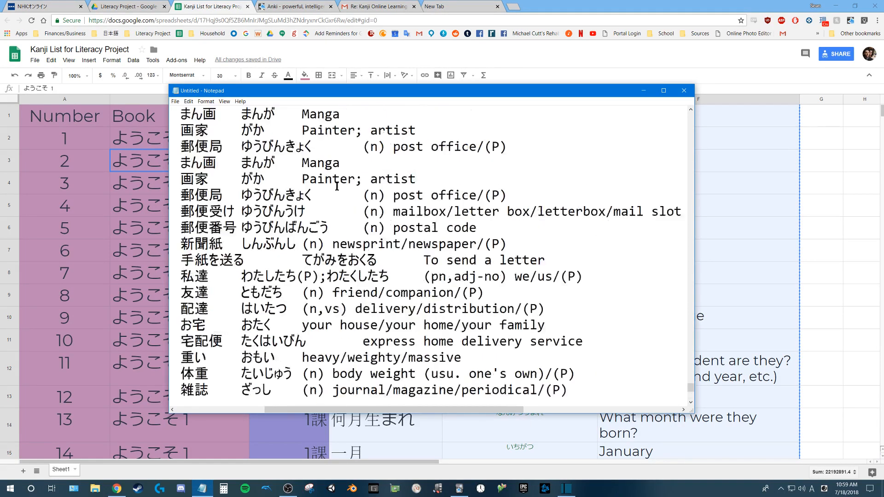
pyautogui.moveTo(690, 374); pyautogui.dragTo(672, 108)
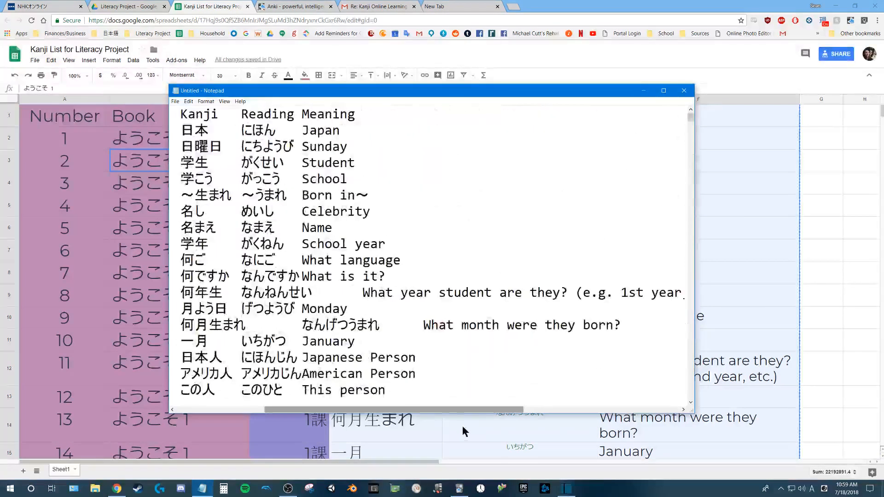
pyautogui.moveTo(419, 408); pyautogui.dragTo(301, 402)
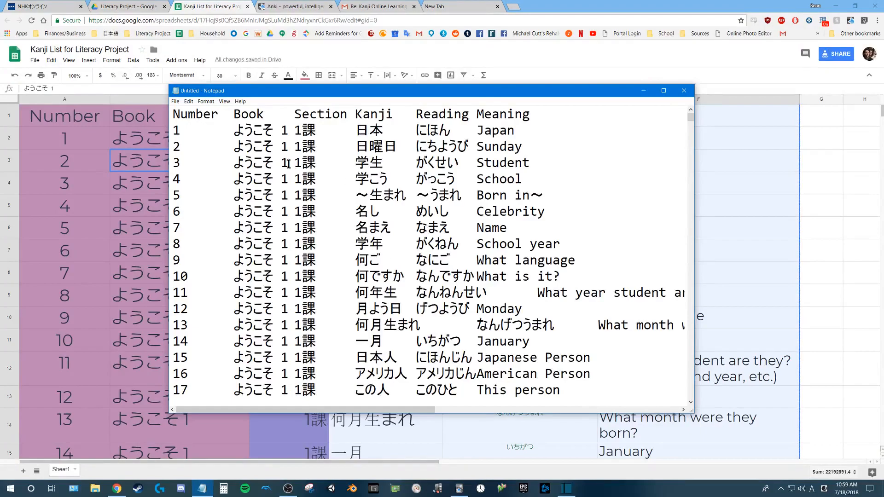
# Step: Examine the pasted header line and the tab gaps separating the number, book and section fields of the first entry
pyautogui.moveTo(180, 115); pyautogui.dragTo(523, 114)
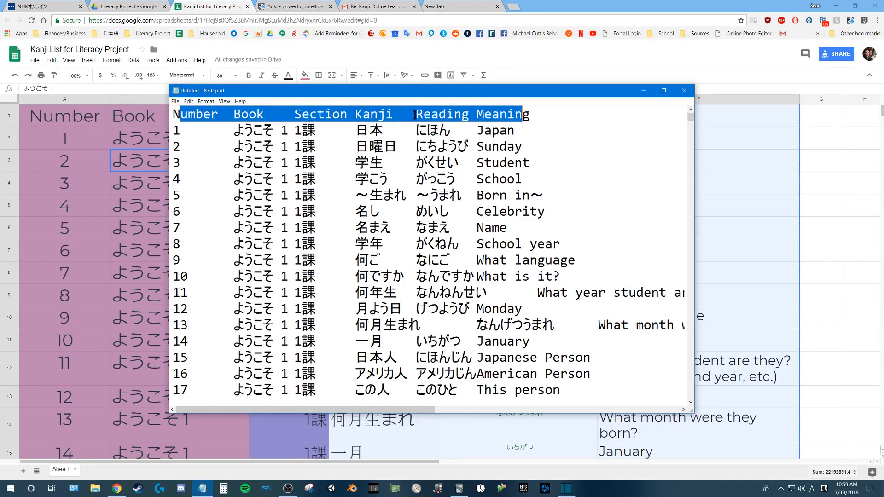
pyautogui.click(286, 135)
pyautogui.moveTo(169, 130); pyautogui.dragTo(188, 127)
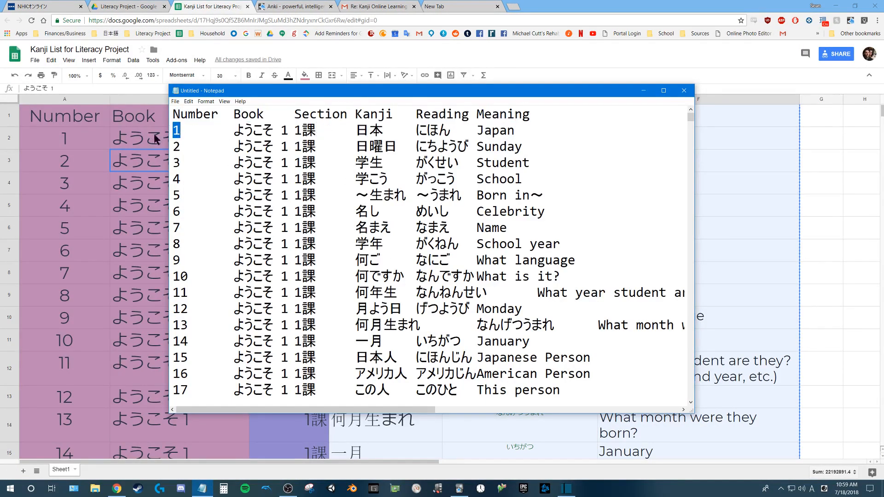
pyautogui.click(182, 130)
pyautogui.moveTo(179, 130); pyautogui.dragTo(214, 129)
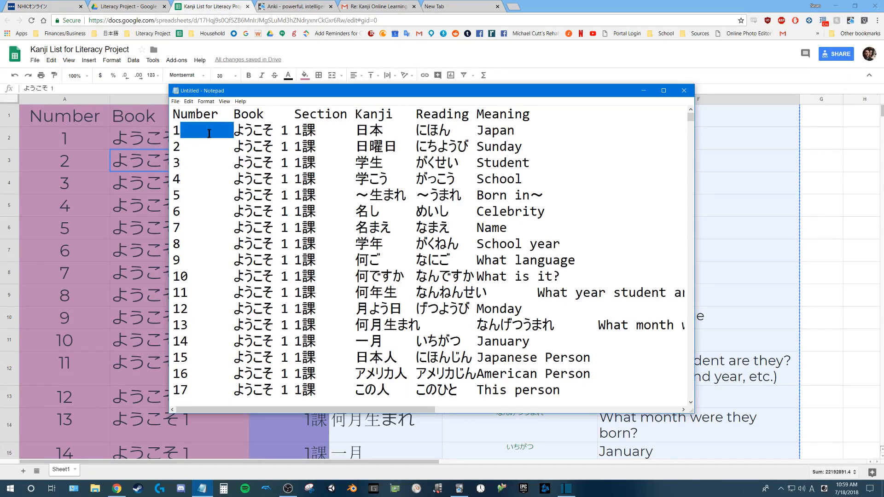
pyautogui.click(197, 131)
pyautogui.moveTo(179, 132); pyautogui.dragTo(230, 130)
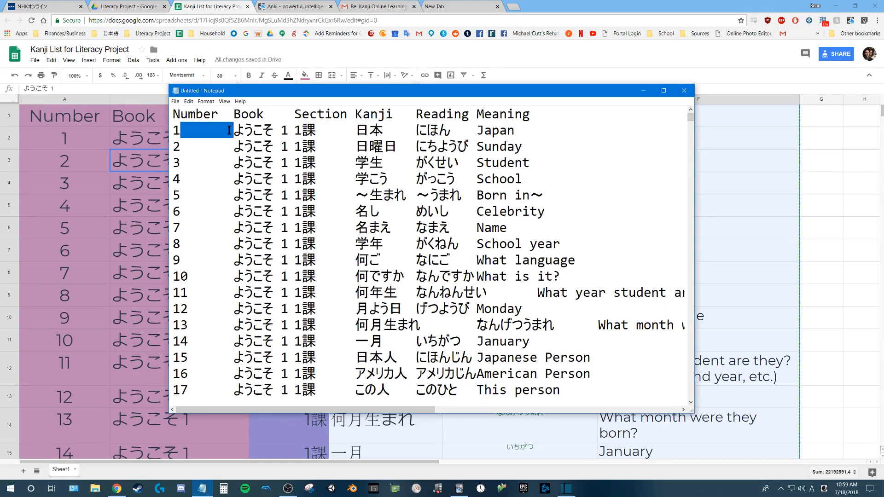
pyautogui.click(200, 135)
pyautogui.moveTo(180, 132); pyautogui.dragTo(227, 133)
pyautogui.moveTo(288, 130); pyautogui.dragTo(294, 130)
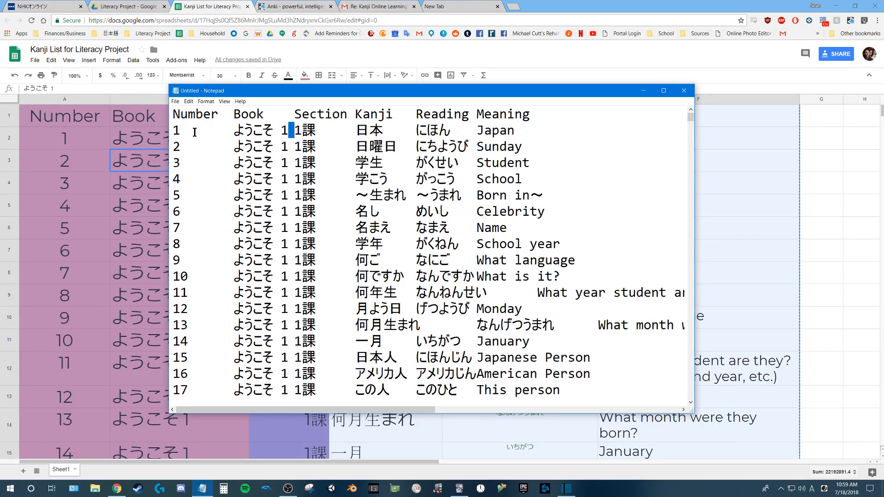
pyautogui.moveTo(183, 132); pyautogui.dragTo(232, 132)
pyautogui.moveTo(288, 132)
pyautogui.mouseDown()
pyautogui.moveTo(275, 130)
pyautogui.moveTo(292, 131)
pyautogui.mouseUp()
pyautogui.click(287, 131)
pyautogui.moveTo(234, 130); pyautogui.dragTo(186, 130)
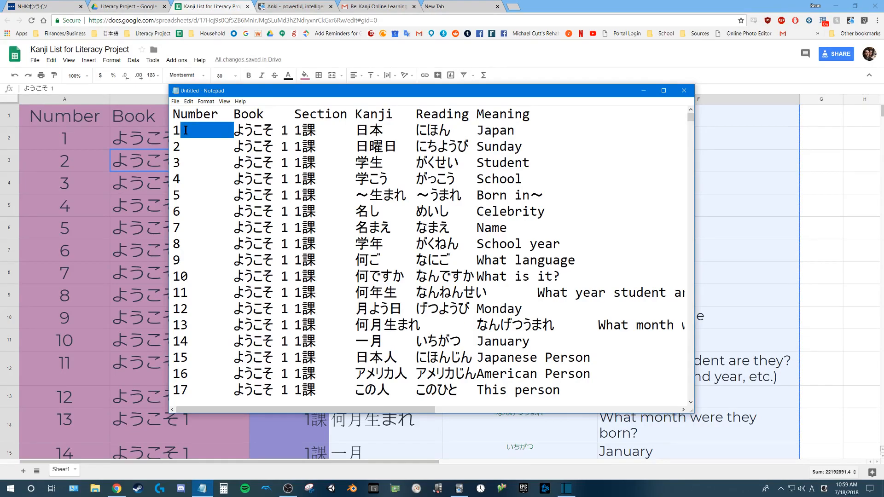
# Step: Try inserting a tab before the 1 of ようこそ 1 in the first entry, and restore the original spacing
pyautogui.moveTo(288, 130)
pyautogui.mouseDown()
pyautogui.moveTo(295, 130)
pyautogui.moveTo(280, 130)
pyautogui.mouseUp()
pyautogui.press('Tab')
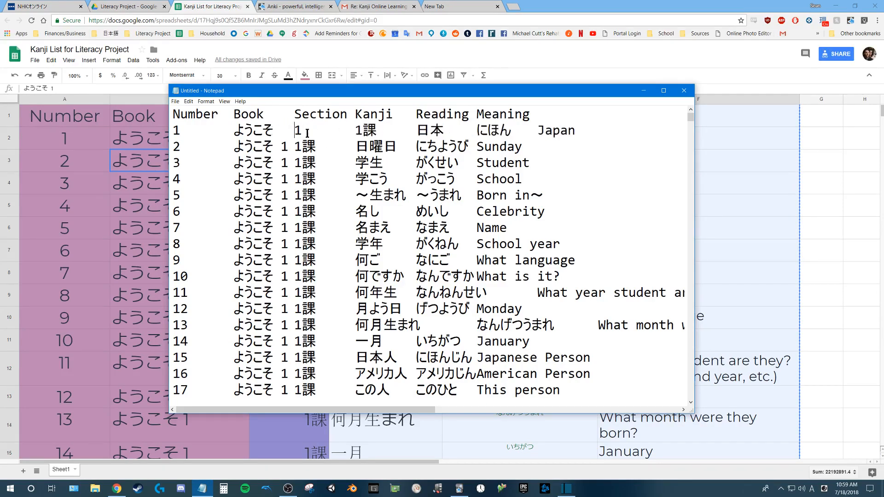
pyautogui.press('BackSpace')
pyautogui.hotkey('ctrl', 'z')
pyautogui.click(274, 130)
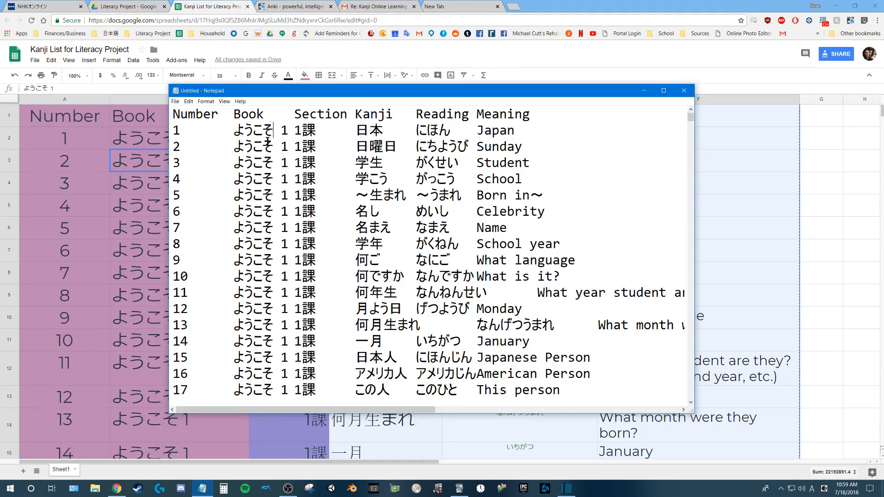
pyautogui.moveTo(181, 130); pyautogui.dragTo(290, 130)
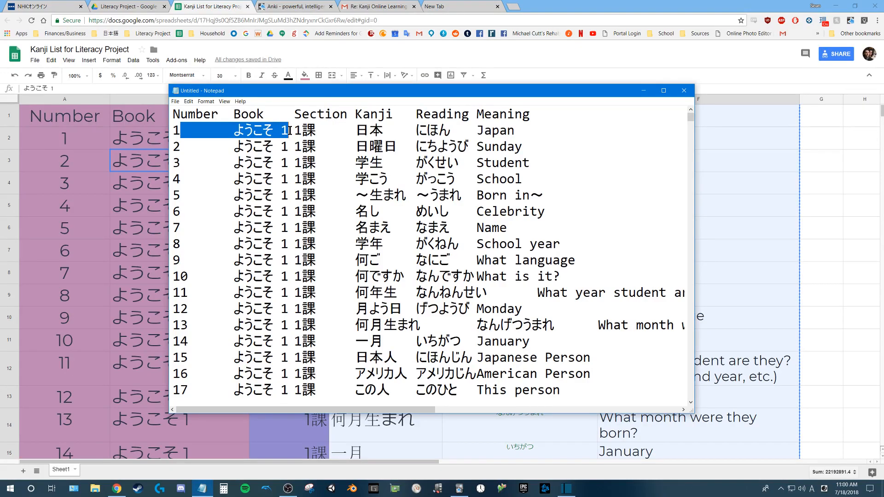
pyautogui.click(317, 131)
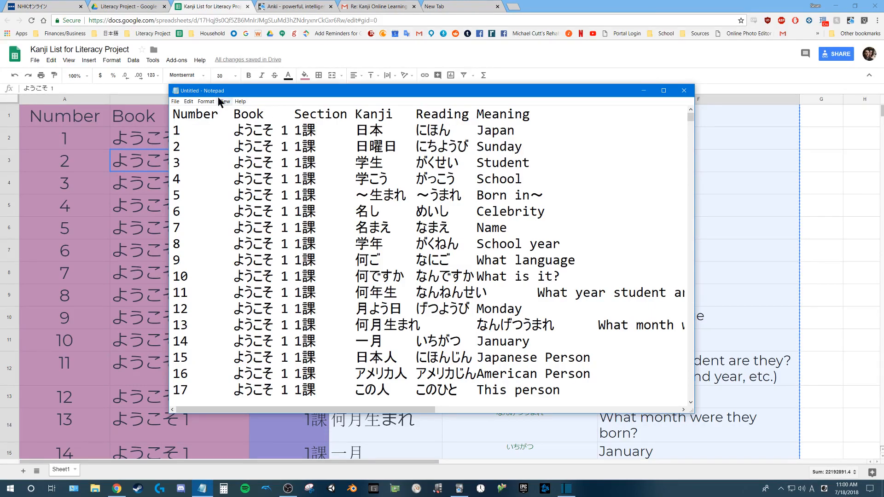
# Step: Start saving the text as a new file and set its encoding to UTF-8
pyautogui.click(179, 102)
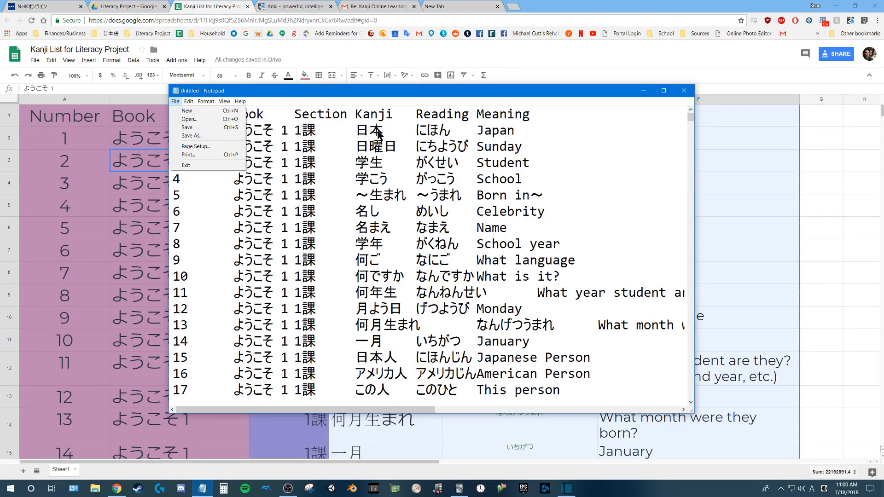
pyautogui.click(222, 134)
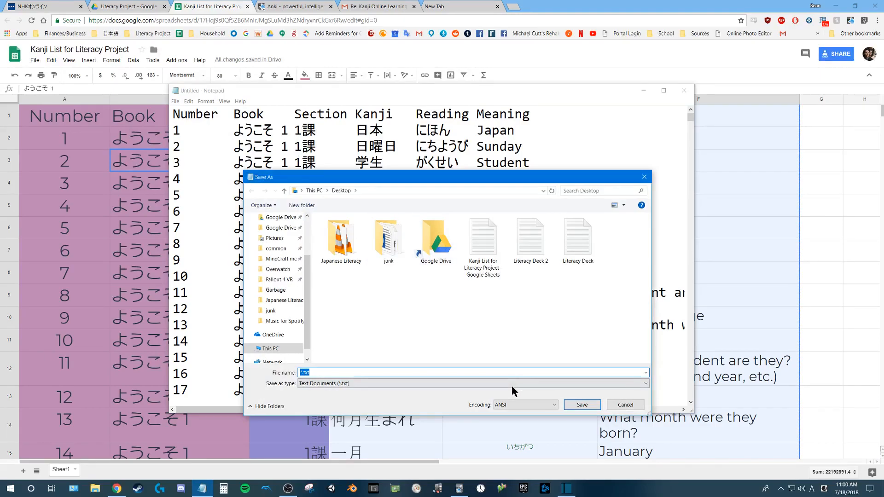
pyautogui.click(525, 405)
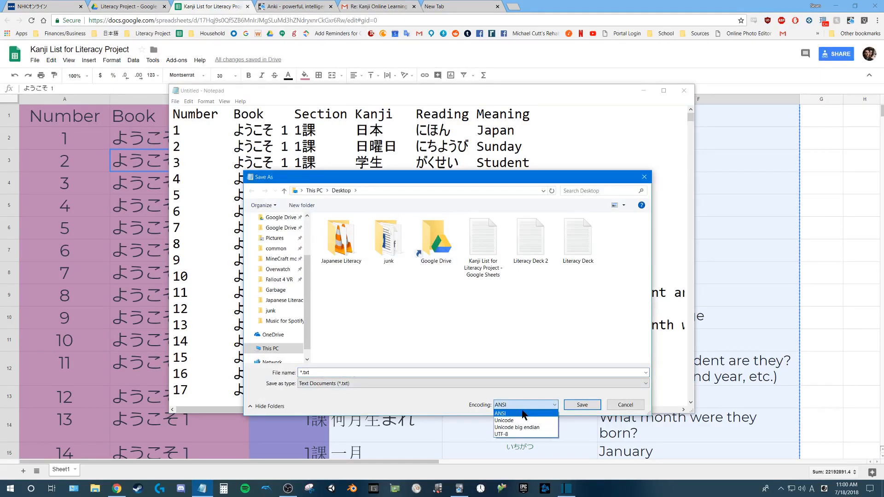
pyautogui.click(509, 434)
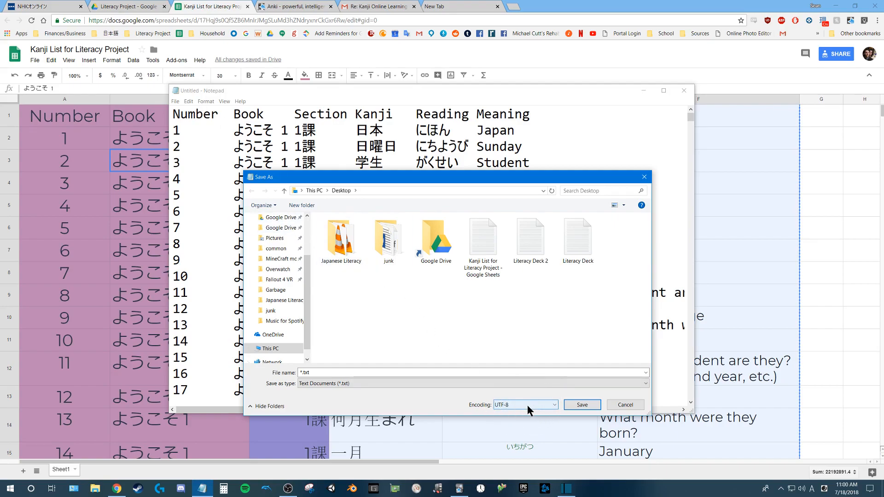
# Step: Save the file as Literacy Deck.txt on the Desktop, replacing the existing one, and close Notepad
pyautogui.click(492, 373)
pyautogui.write('Literacy Deck')
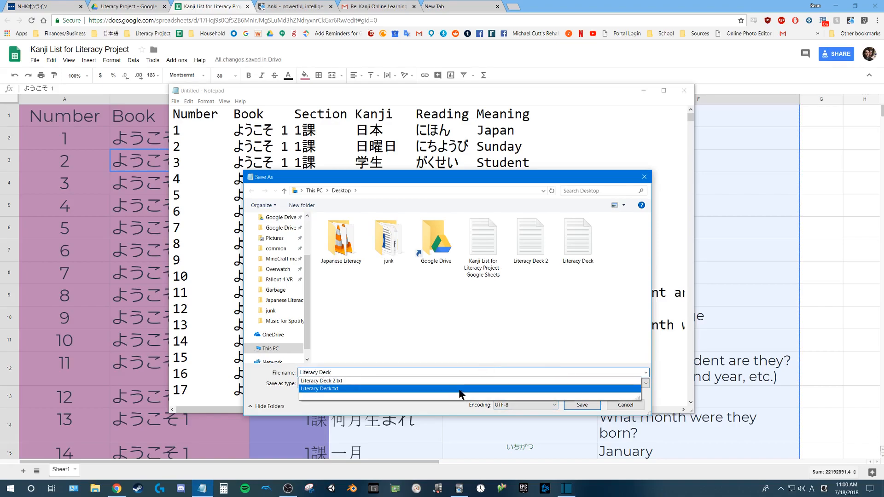
pyautogui.click(374, 389)
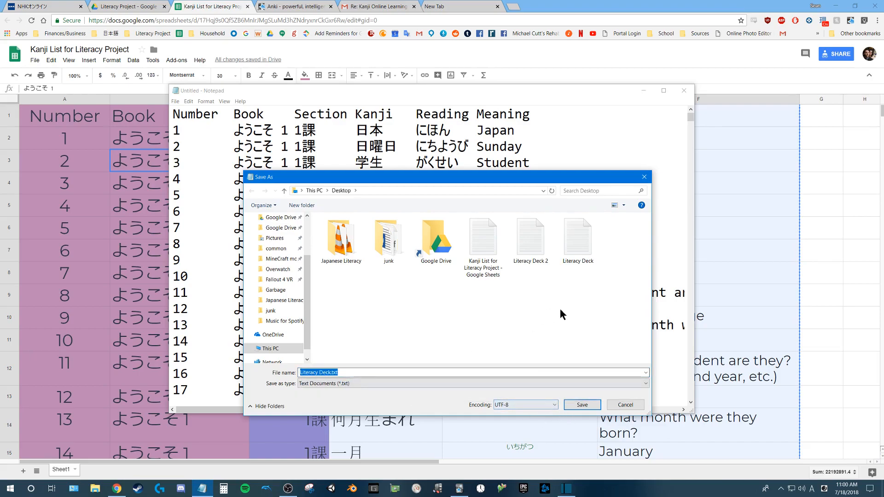
pyautogui.click(523, 403)
pyautogui.click(523, 403)
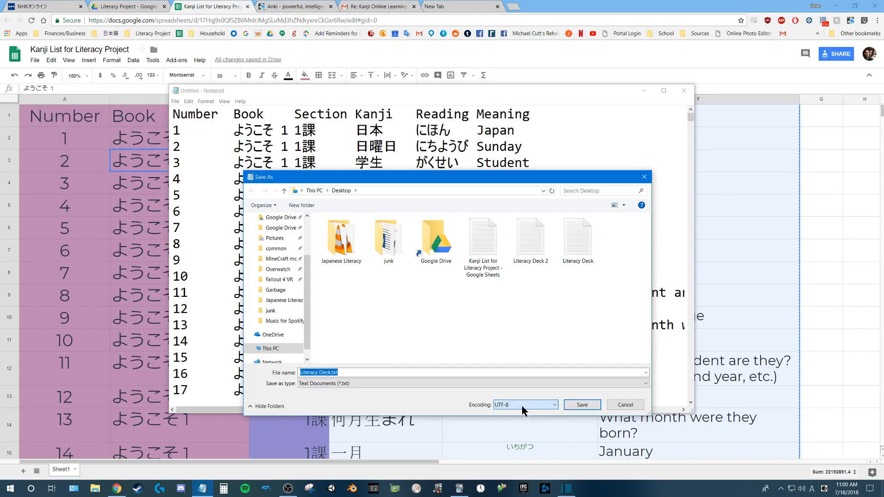
pyautogui.click(581, 405)
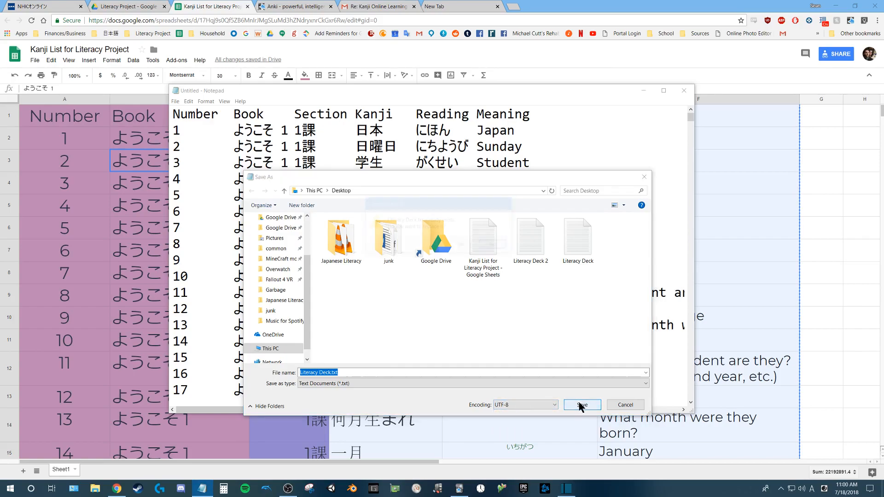
pyautogui.click(489, 248)
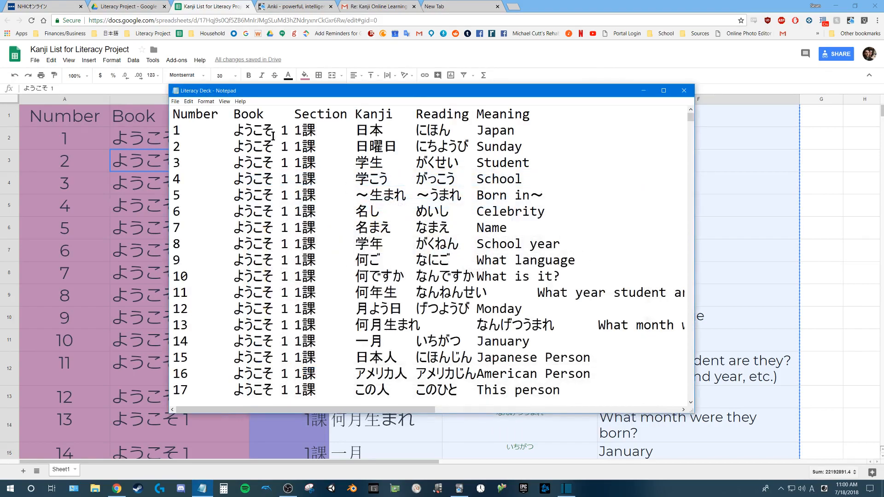
pyautogui.click(683, 90)
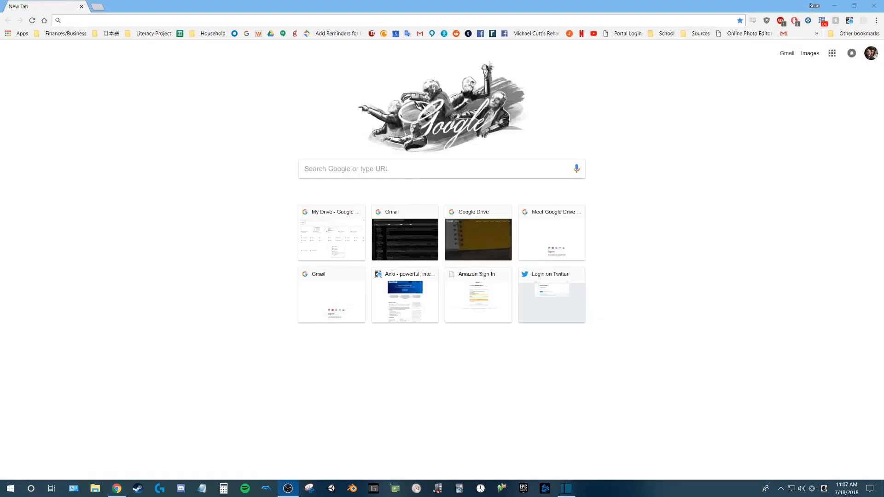
# Step: Open the Anki website at apps.ankiweb.net in Chrome and go to its download section
pyautogui.click(173, 196)
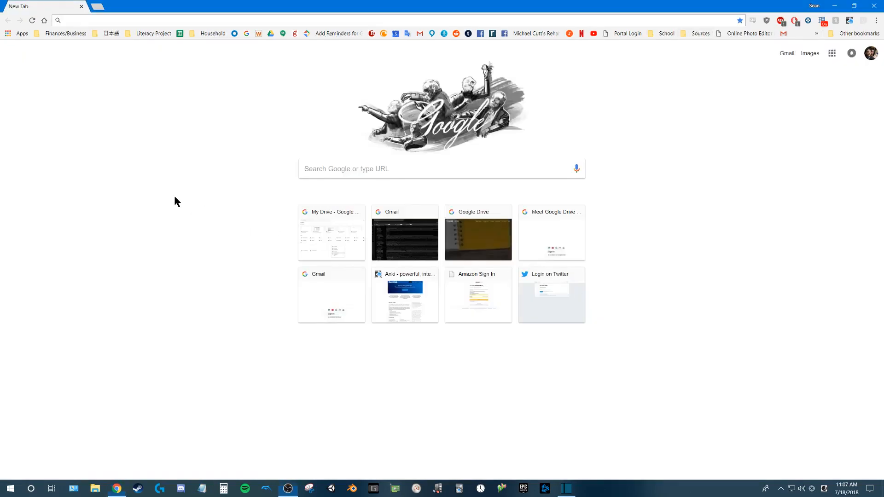
pyautogui.click(130, 20)
pyautogui.write('apps')
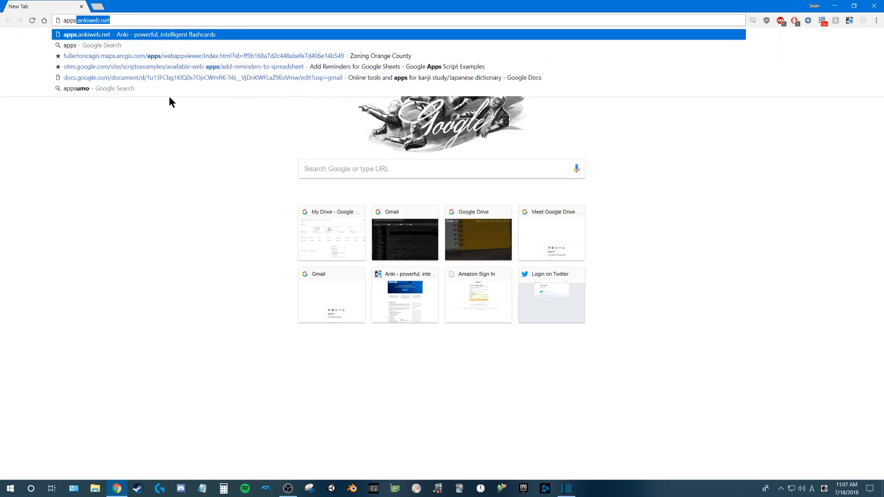
pyautogui.press('Return')
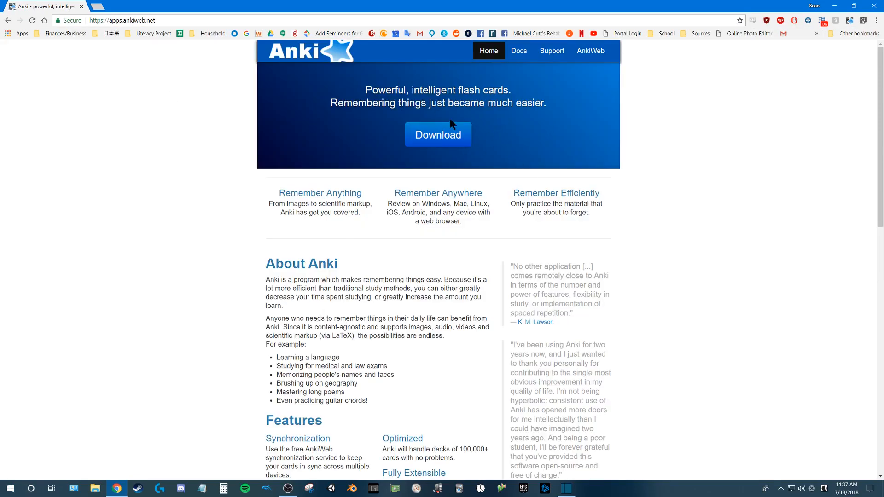
pyautogui.click(454, 135)
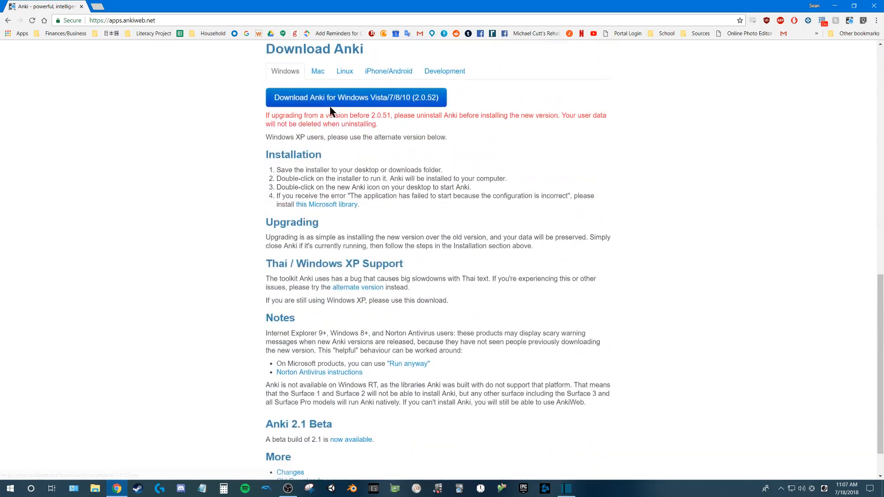
# Step: Look over the Download Anki platform options and download Anki 2.0.52 for Windows Vista/7/8/10
pyautogui.moveTo(277, 55); pyautogui.dragTo(318, 74)
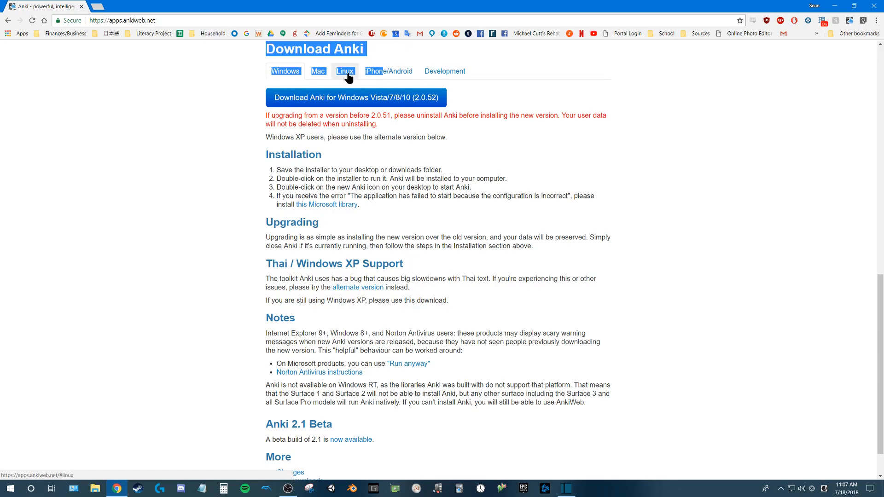
pyautogui.click(456, 87)
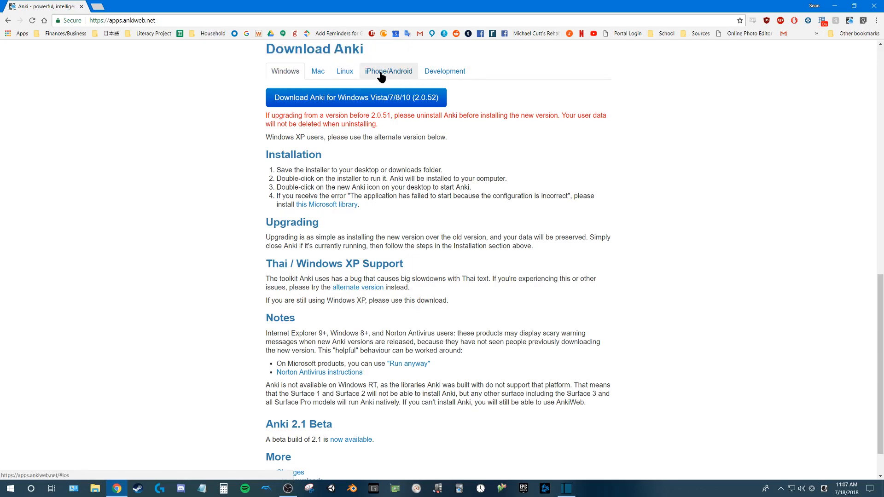
pyautogui.moveTo(265, 49); pyautogui.dragTo(366, 52)
pyautogui.scroll(1, 295, 115)
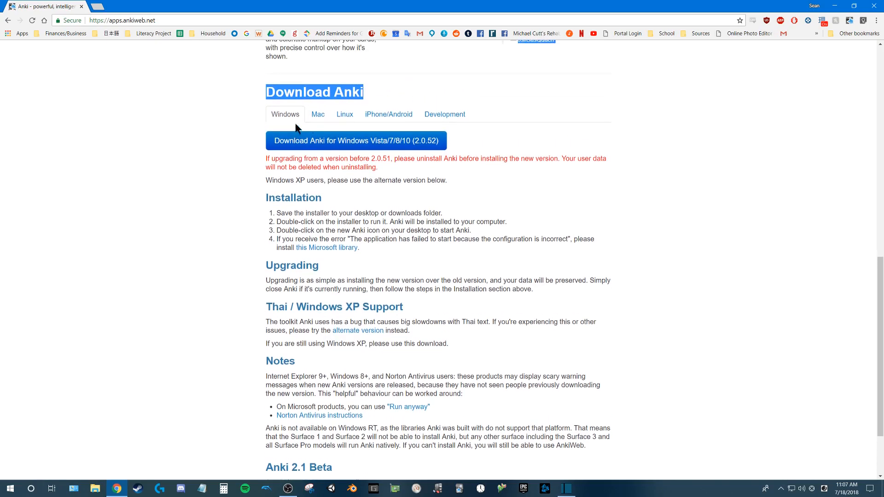
pyautogui.click(377, 93)
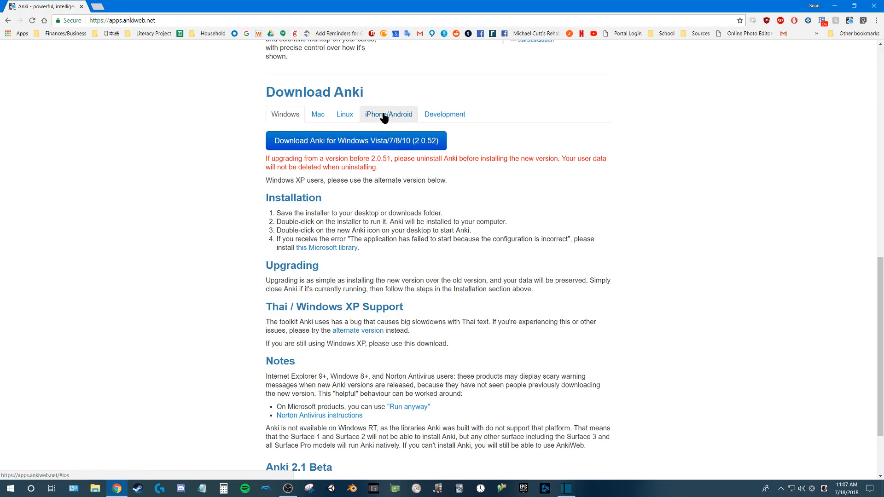
pyautogui.click(346, 142)
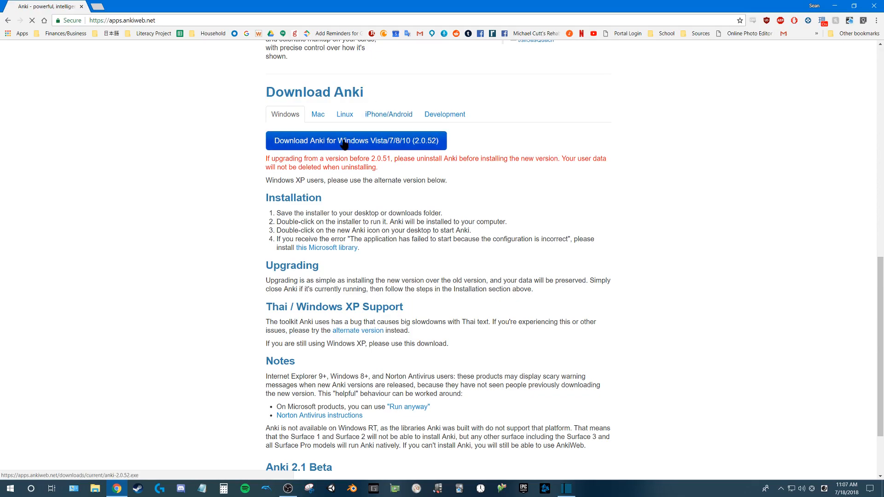
# Step: Open the downloaded Anki installer once the download finishes, and close its setup window without installing
pyautogui.click(88, 469)
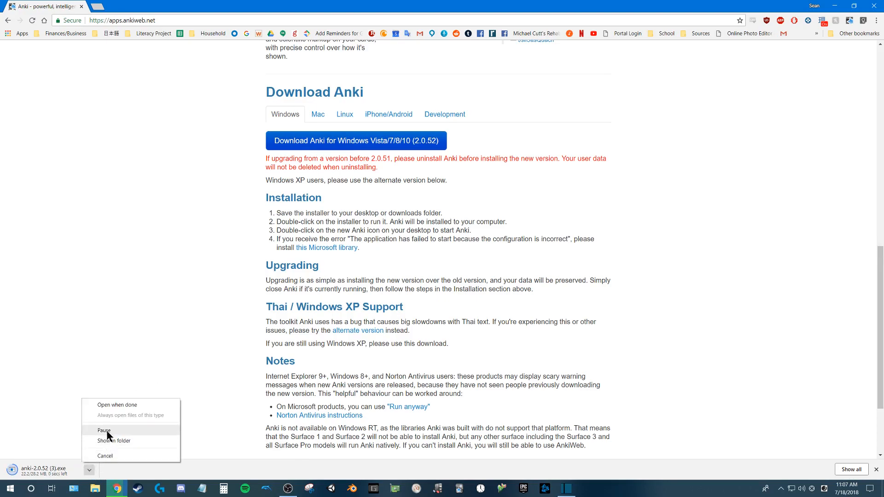
pyautogui.click(111, 404)
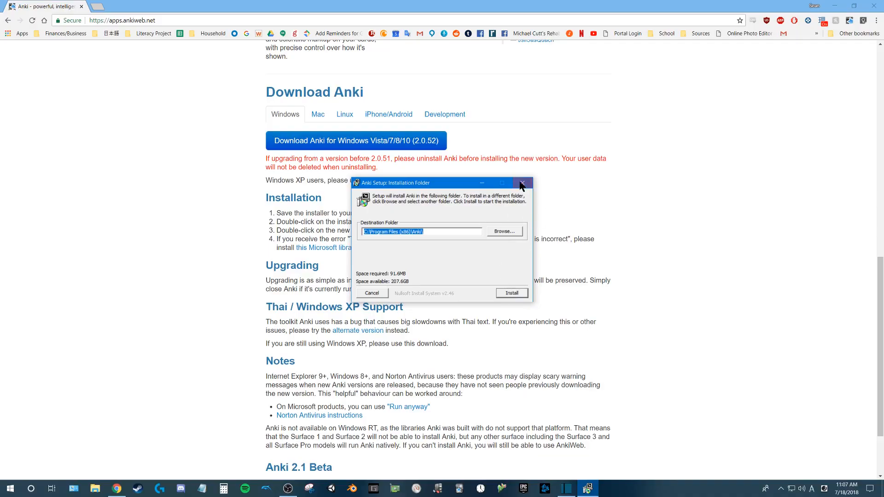
pyautogui.click(526, 184)
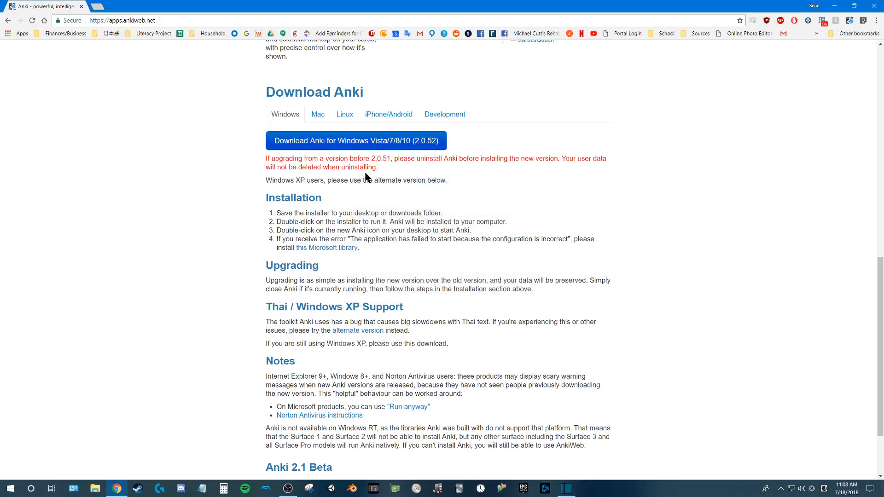
# Step: Minimize the browser and launch Anki to reach its profile chooser
pyautogui.click(836, 7)
pyautogui.click(514, 168)
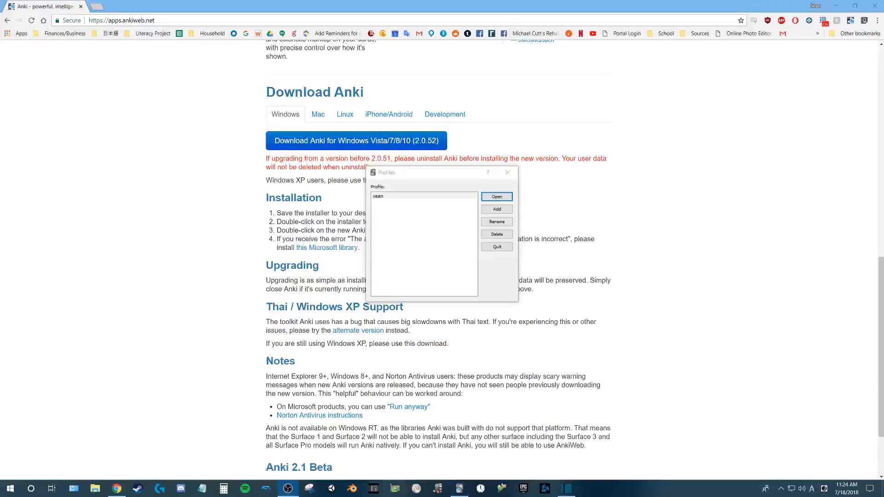
pyautogui.click(414, 256)
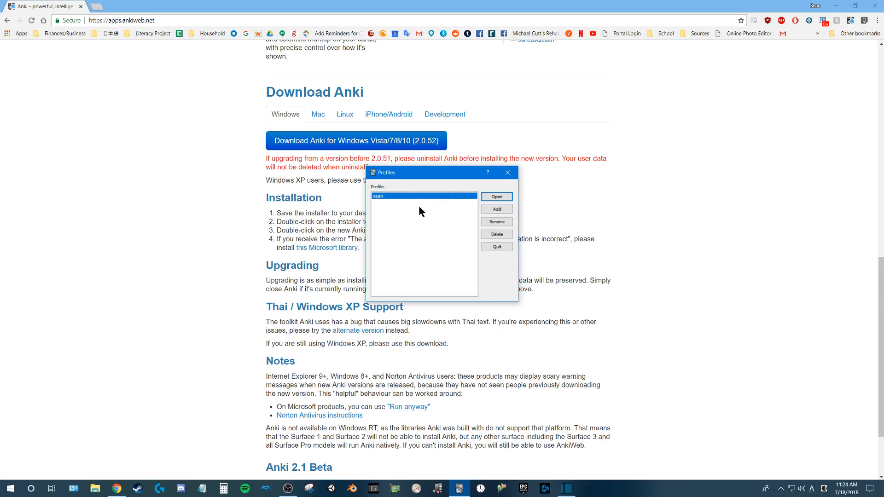
# Step: Add a new Anki profile named Literacy Example and open it
pyautogui.click(489, 211)
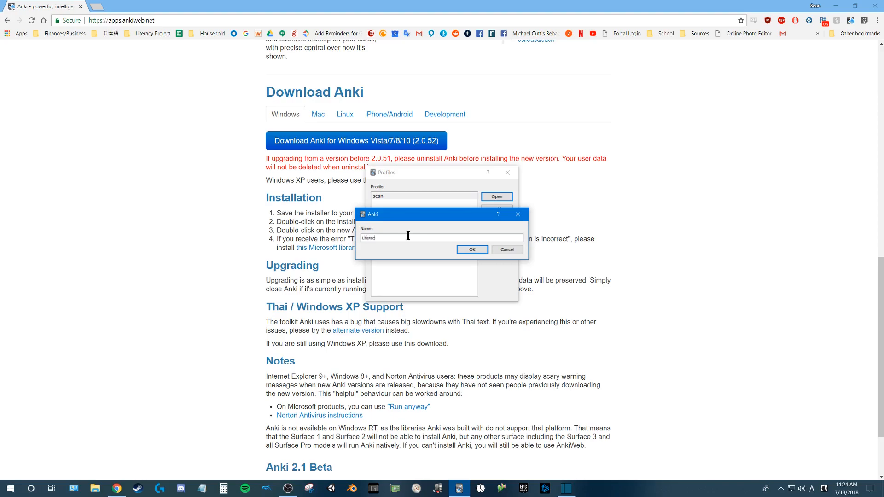
pyautogui.write('Literacy E')
pyautogui.press('Menu')
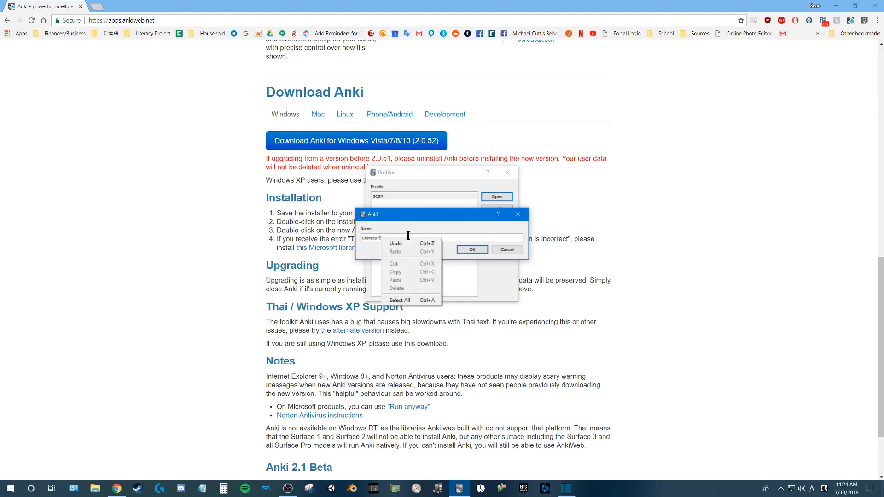
pyautogui.press('Escape')
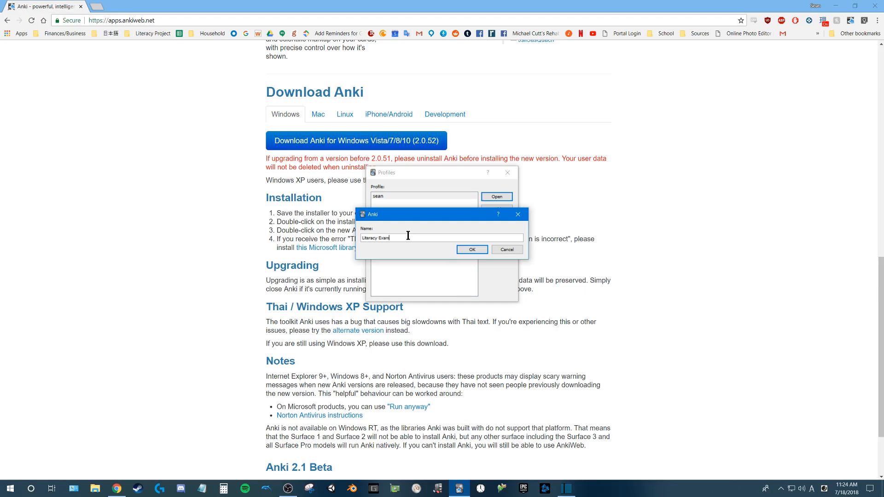
pyautogui.click(462, 250)
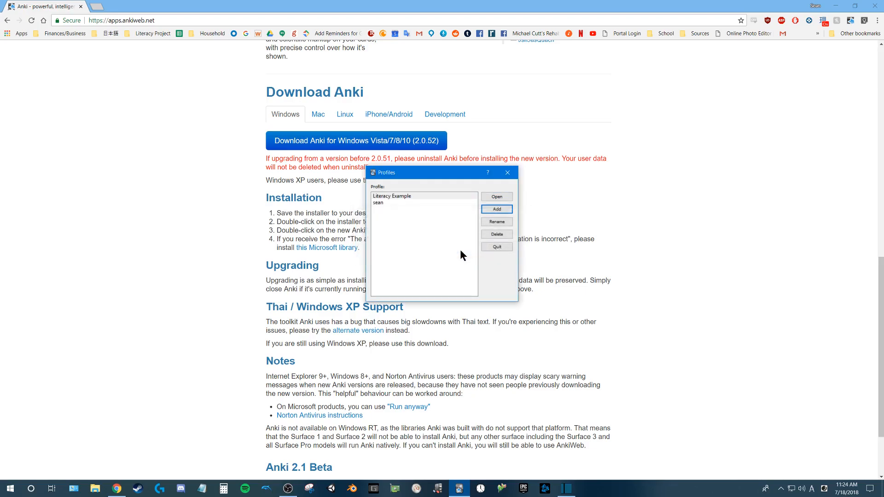
pyautogui.doubleClick(393, 197)
pyautogui.click(519, 160)
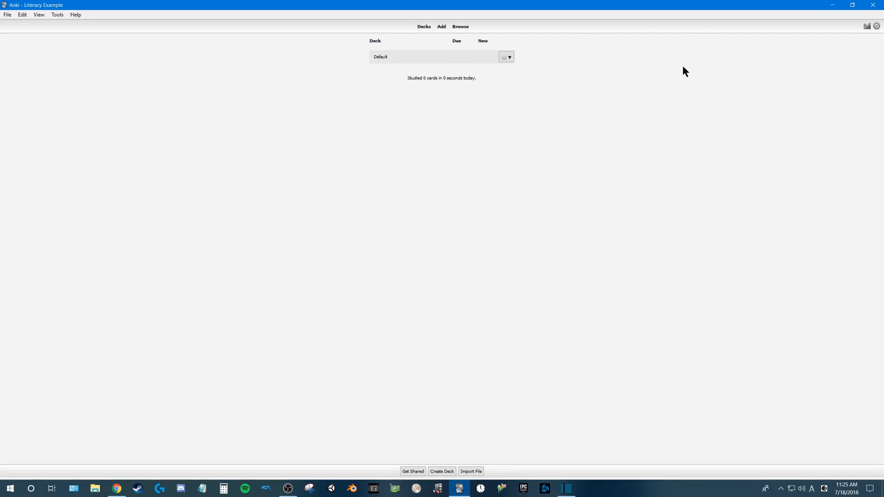
# Step: Start a sync, follow the sign-up link to the AnkiWeb account page, clear its login fields and close the page
pyautogui.click(877, 26)
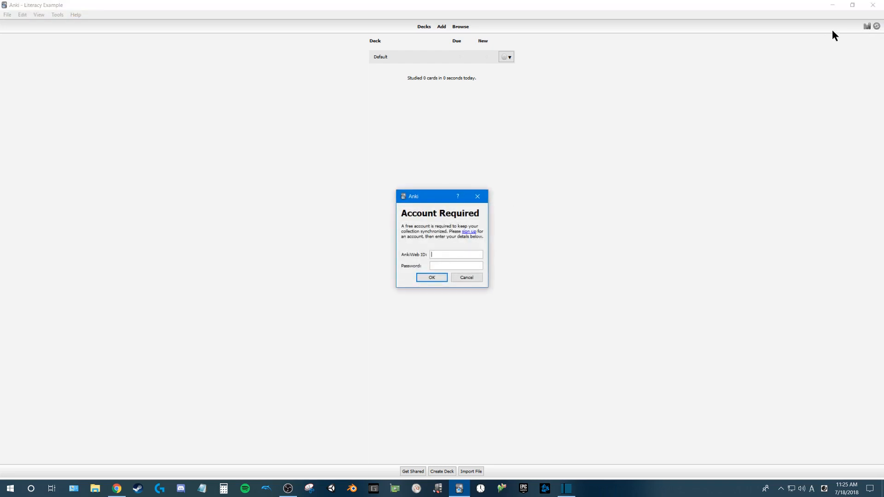
pyautogui.click(473, 233)
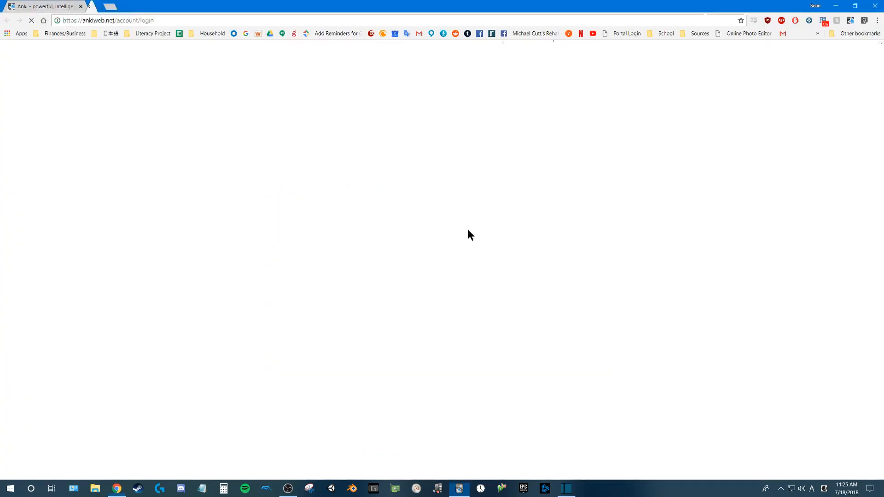
pyautogui.moveTo(353, 119); pyautogui.dragTo(386, 150)
pyautogui.press('BackSpace')
pyautogui.click(335, 143)
pyautogui.tripleClick(355, 118)
pyautogui.click(332, 138)
pyautogui.hotkey('ctrl', 'a')
pyautogui.press('BackSpace')
pyautogui.middleClick(123, 5)
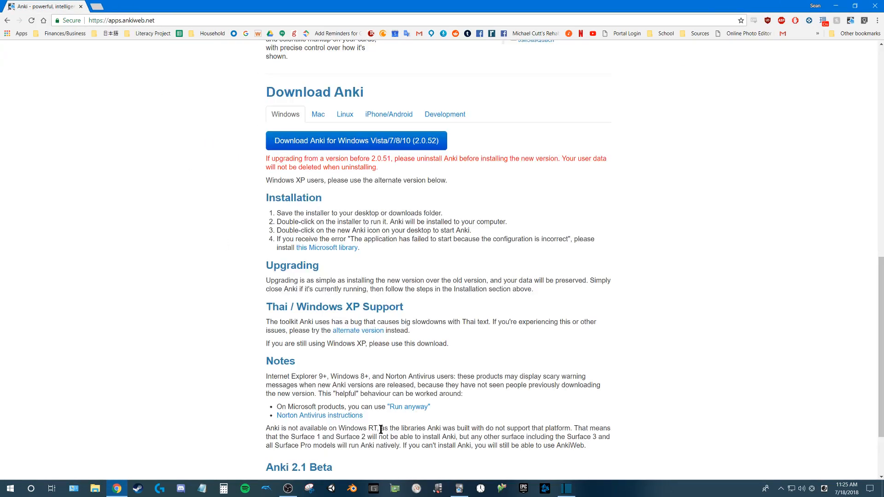
# Step: Return to Anki and dismiss the sync account prompt without signing in
pyautogui.click(569, 489)
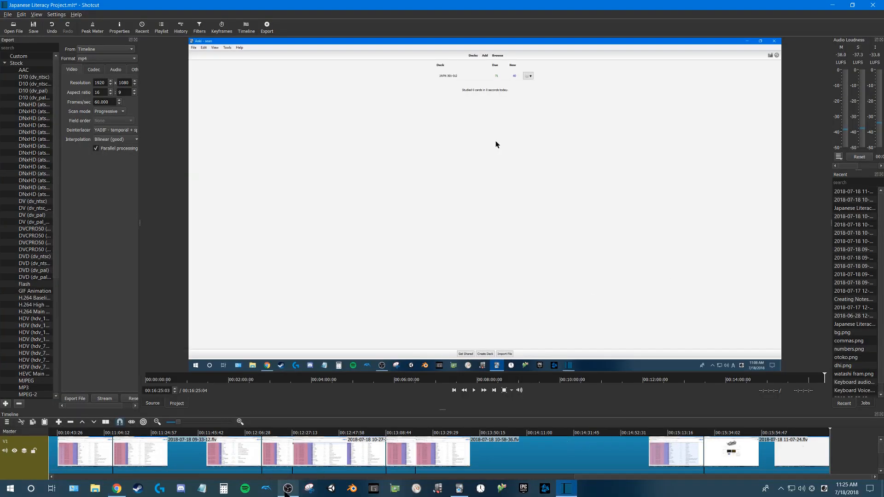
pyautogui.click(289, 489)
pyautogui.click(460, 489)
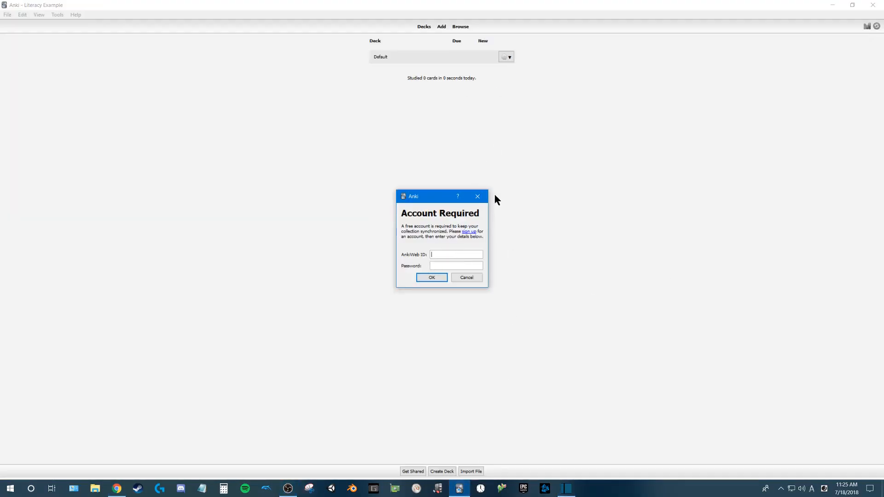
pyautogui.click(478, 196)
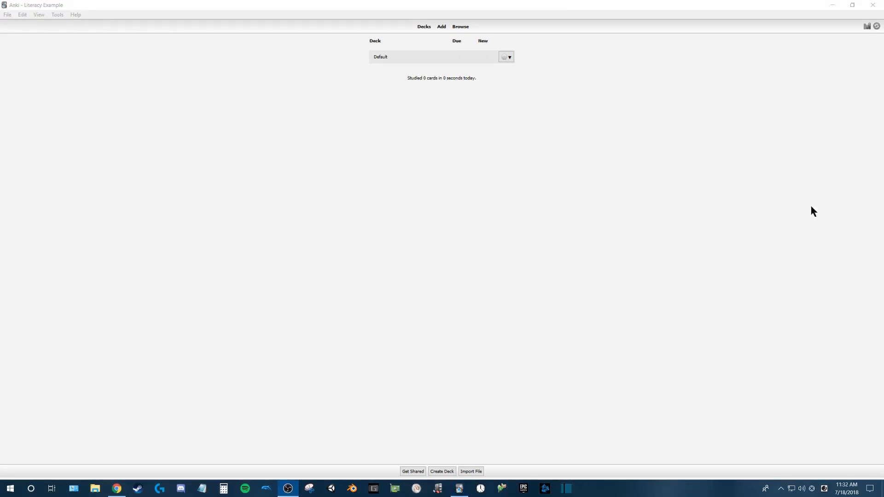
# Step: Add a new note type based on Basic and enter Literacy as its name
pyautogui.click(349, 161)
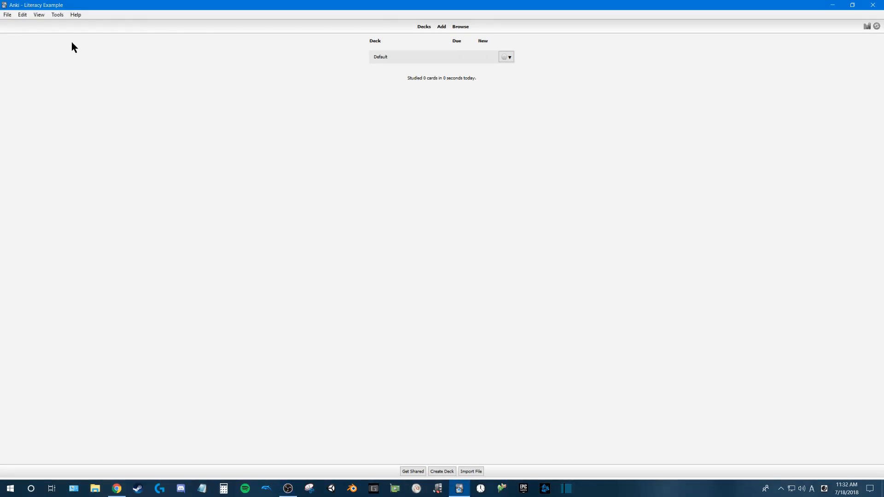
pyautogui.click(57, 15)
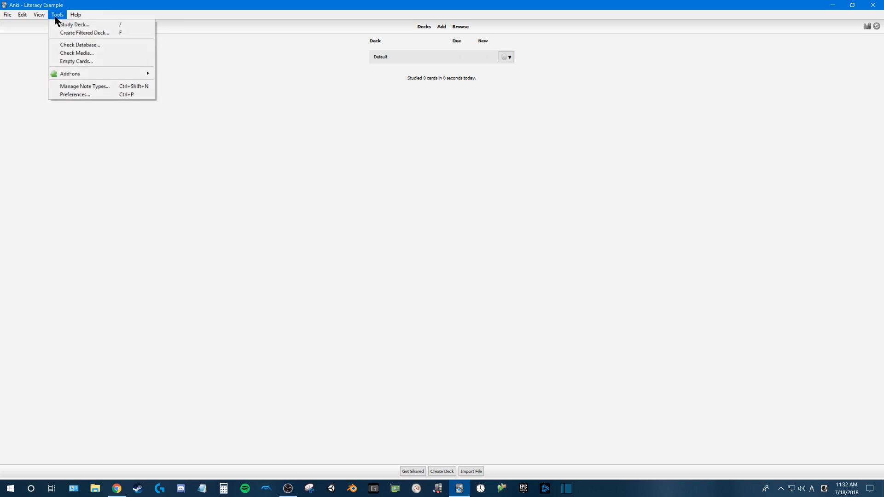
pyautogui.click(77, 88)
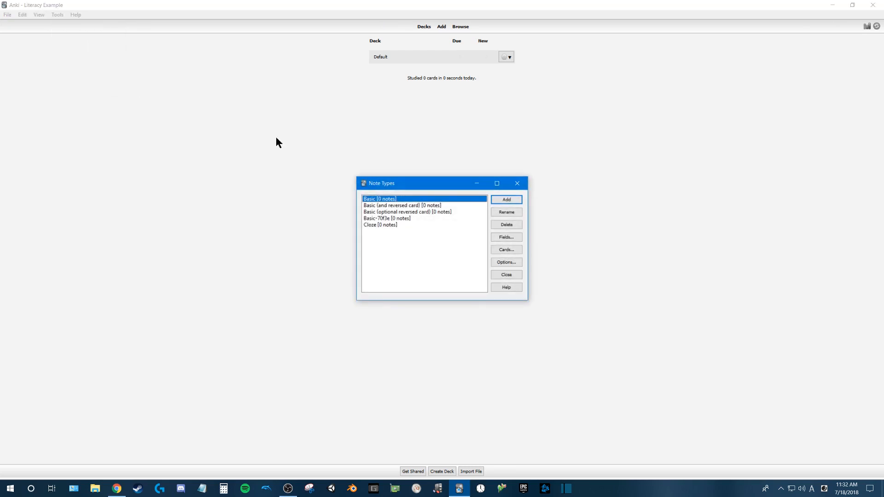
pyautogui.click(497, 198)
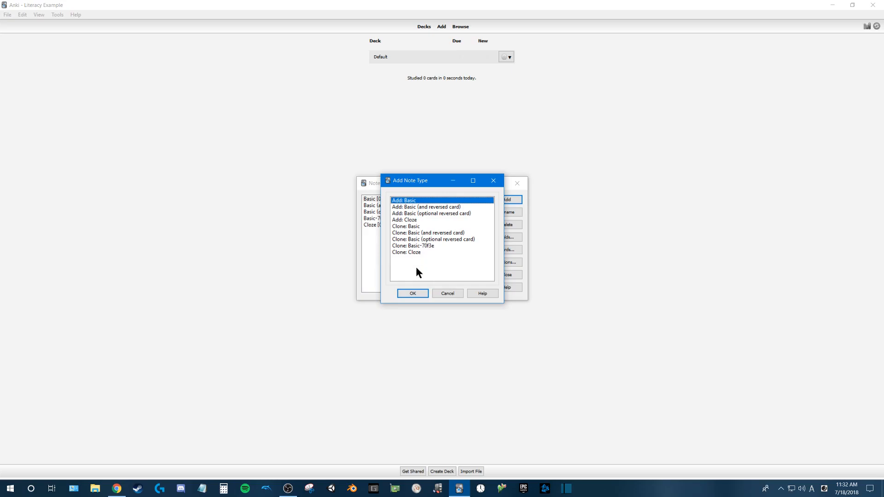
pyautogui.click(413, 294)
pyautogui.write('Literacy')
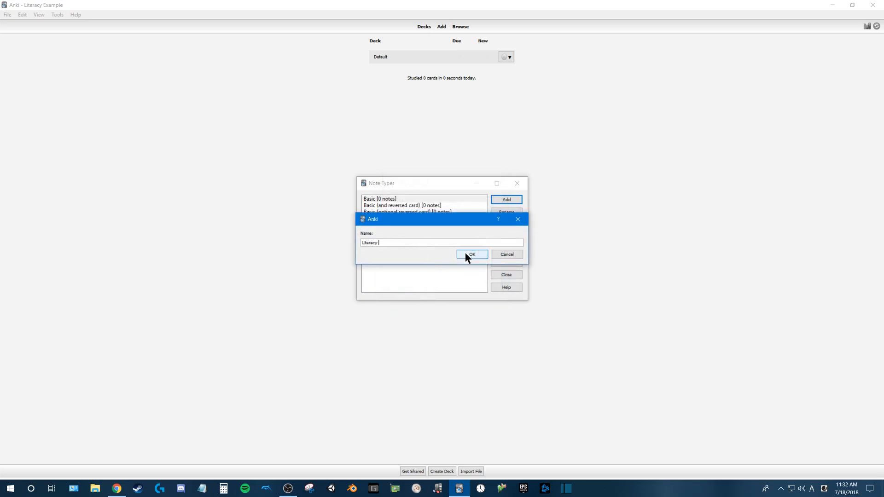
# Step: Name the new note type Literacy Note Type and open its list of fields
pyautogui.write(' Note Type')
pyautogui.click(465, 252)
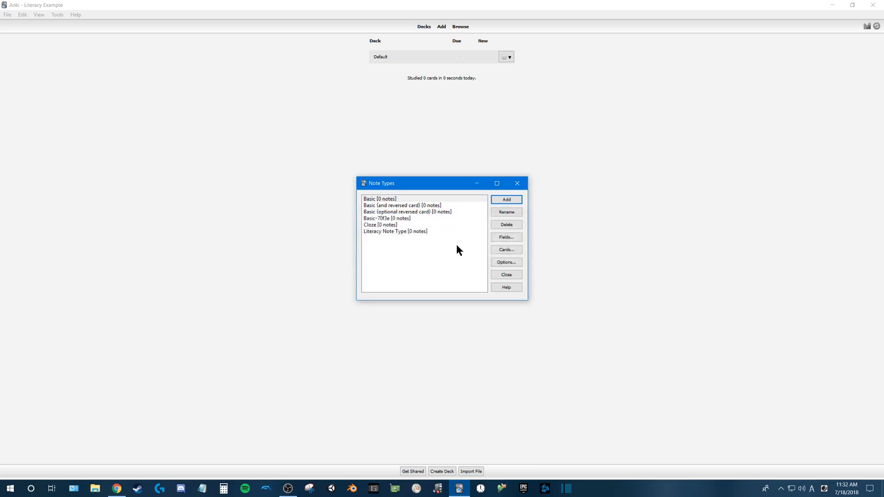
pyautogui.click(389, 232)
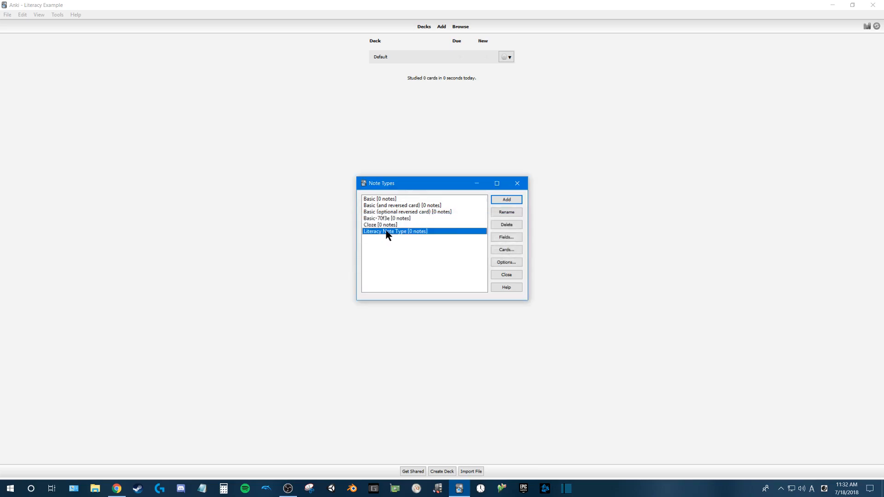
pyautogui.click(502, 237)
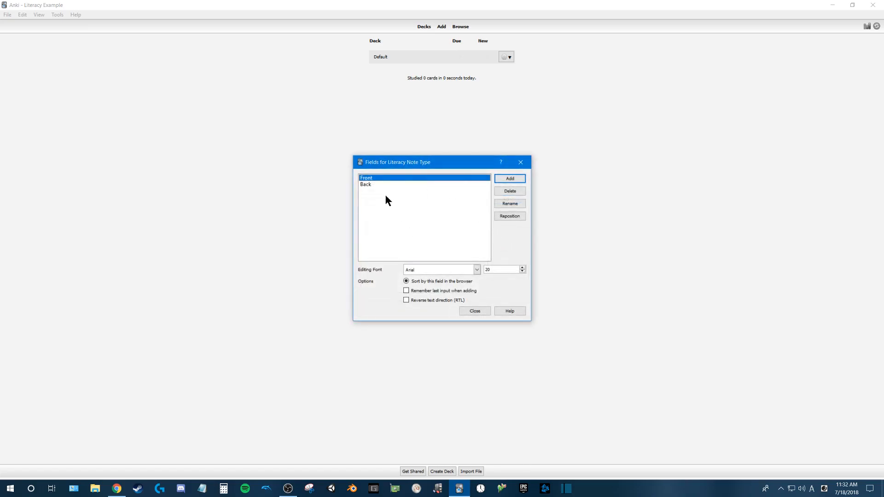
# Step: Rename the Front field of the Literacy Note Type to Number
pyautogui.click(371, 186)
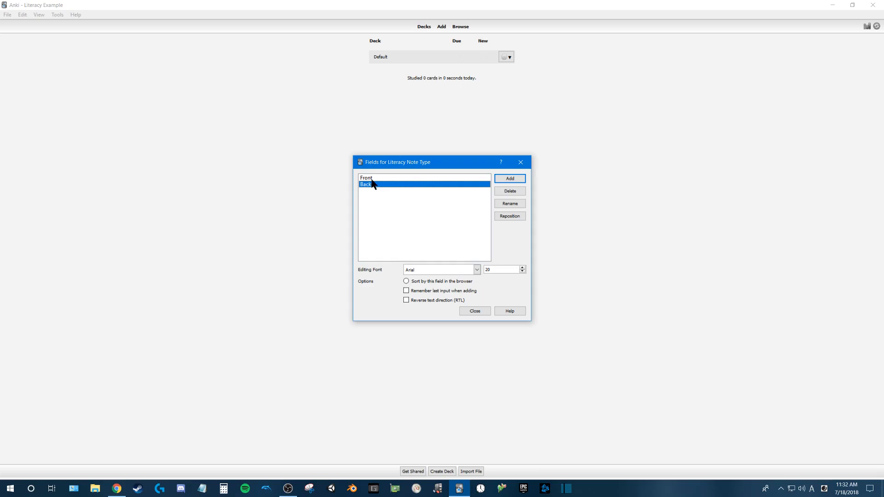
pyautogui.moveTo(381, 165); pyautogui.dragTo(422, 178)
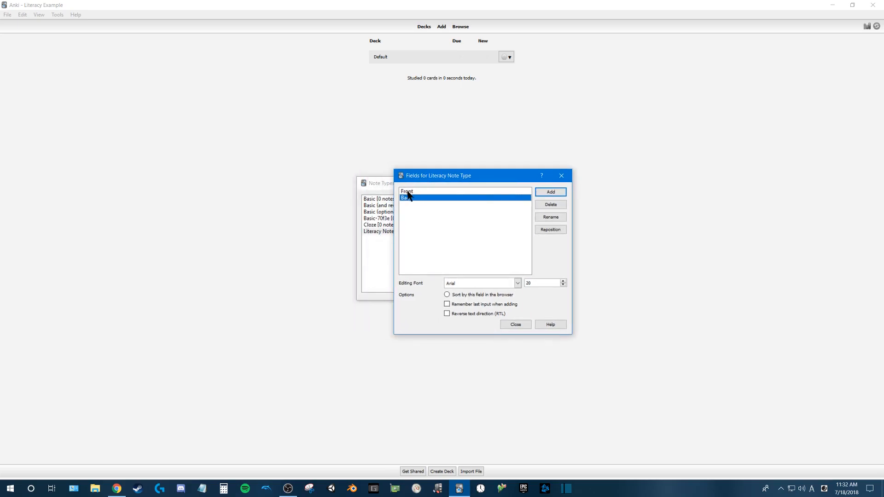
pyautogui.click(408, 192)
pyautogui.click(409, 197)
pyautogui.click(414, 192)
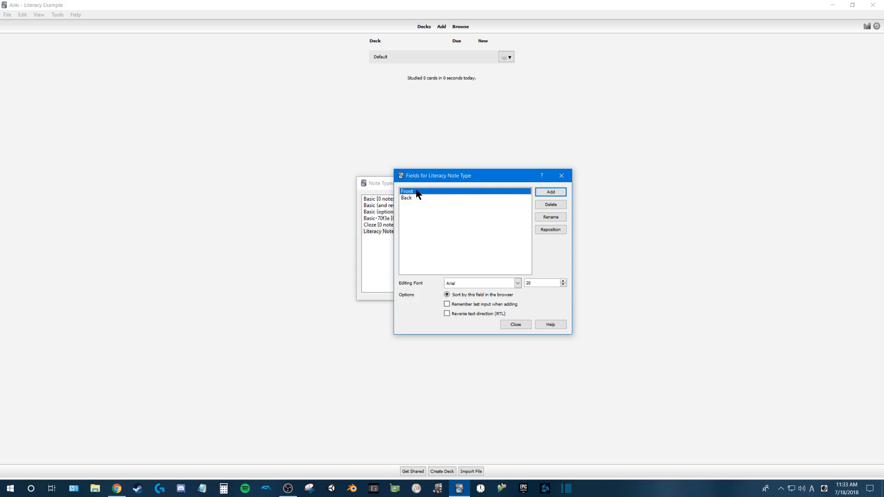
pyautogui.click(549, 217)
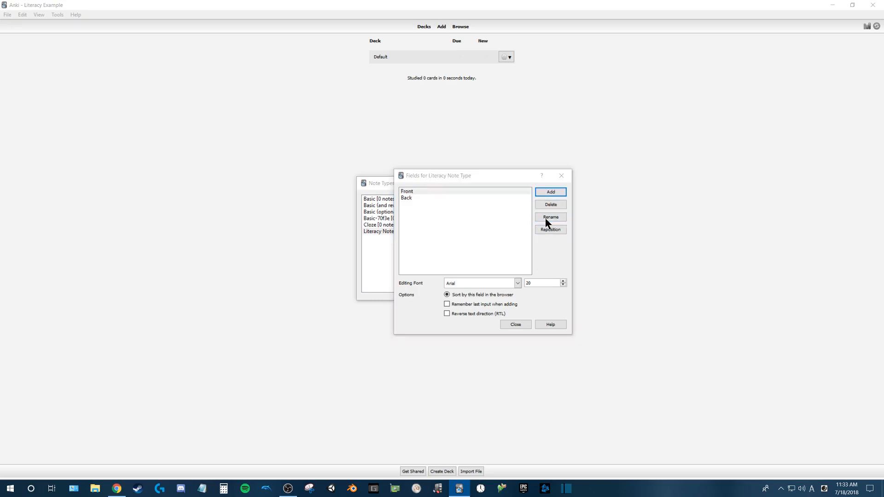
pyautogui.write('Number')
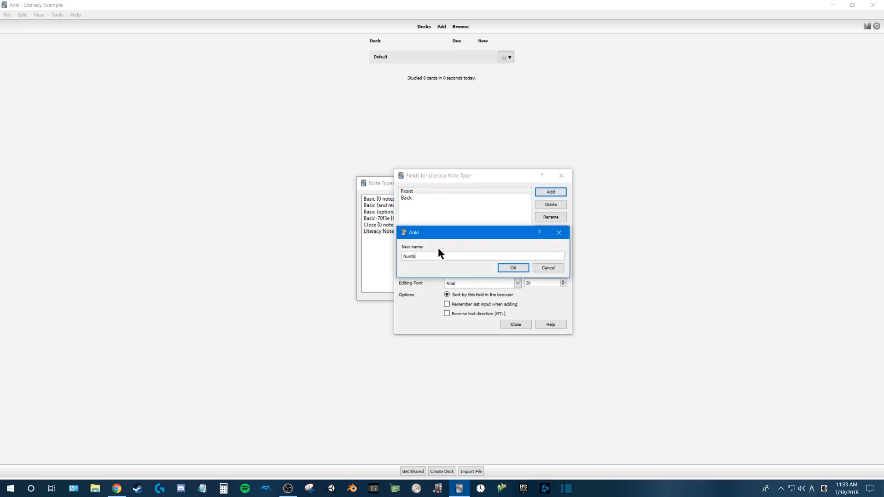
pyautogui.click(505, 268)
# Step: Rename the Back field of the Literacy Note Type to Book
pyautogui.click(414, 197)
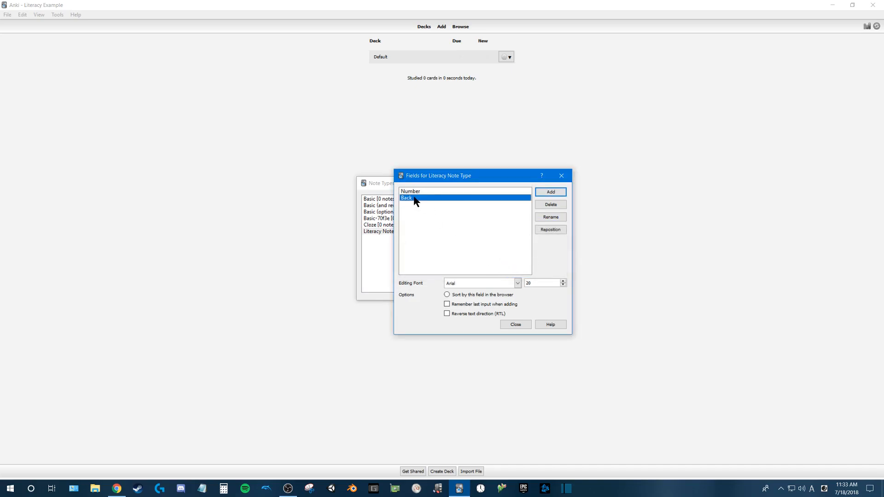
pyautogui.click(543, 217)
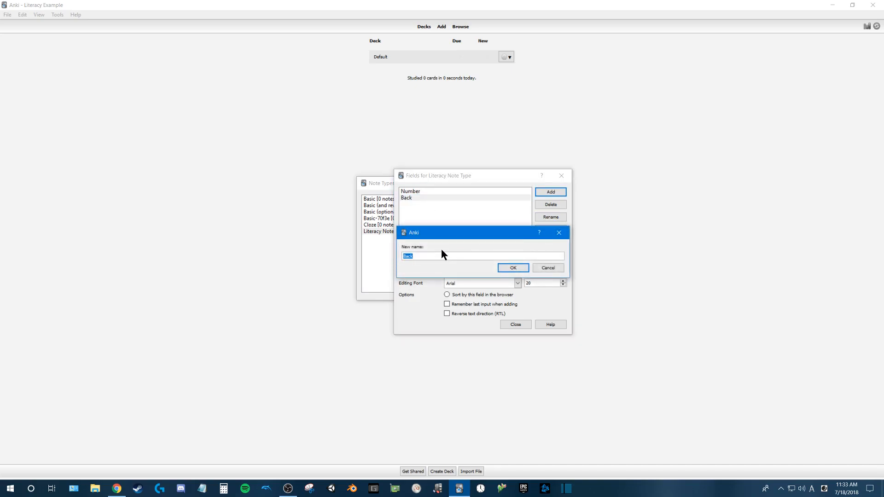
pyautogui.write('Book')
pyautogui.press('Return')
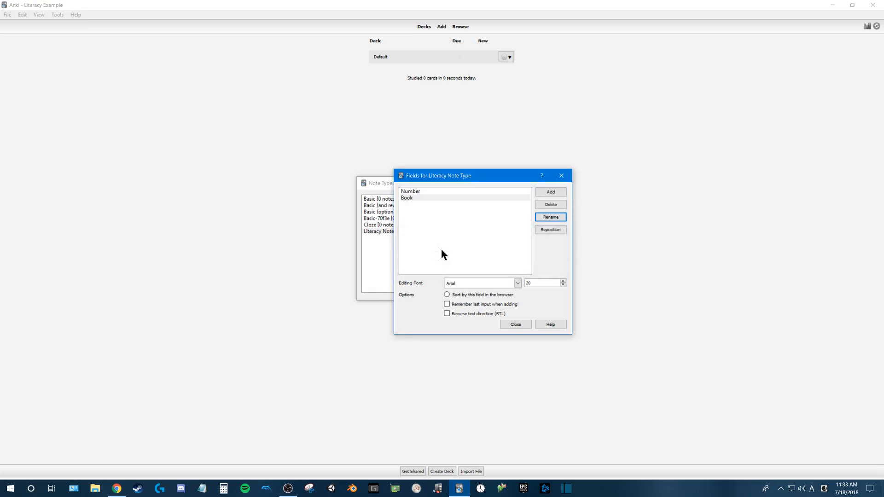
# Step: Add two fields named Section and Kanji after the Book field
pyautogui.click(543, 193)
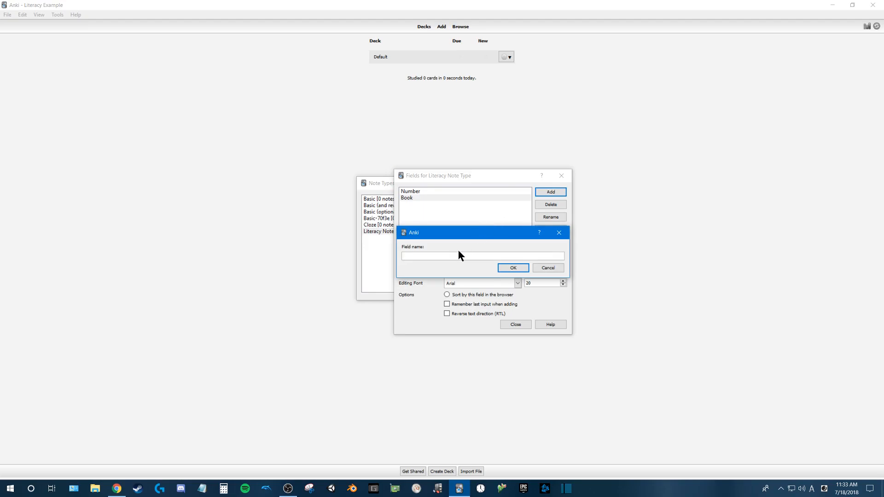
pyautogui.write('Section')
pyautogui.press('Return')
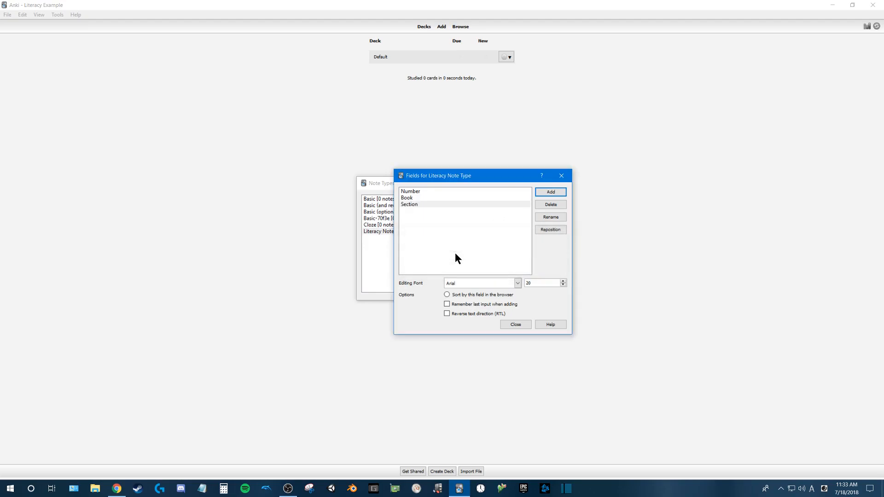
pyautogui.click(551, 192)
pyautogui.write('Kanji')
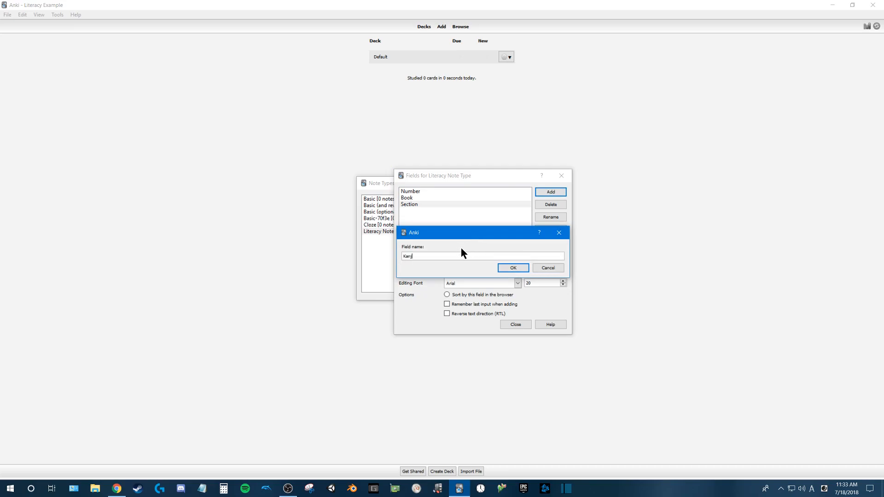
pyautogui.press('Return')
# Step: Add fields named Reading and Meaning after Kanji, and close the note type settings
pyautogui.click(535, 191)
pyautogui.write('Reading')
pyautogui.press('Return')
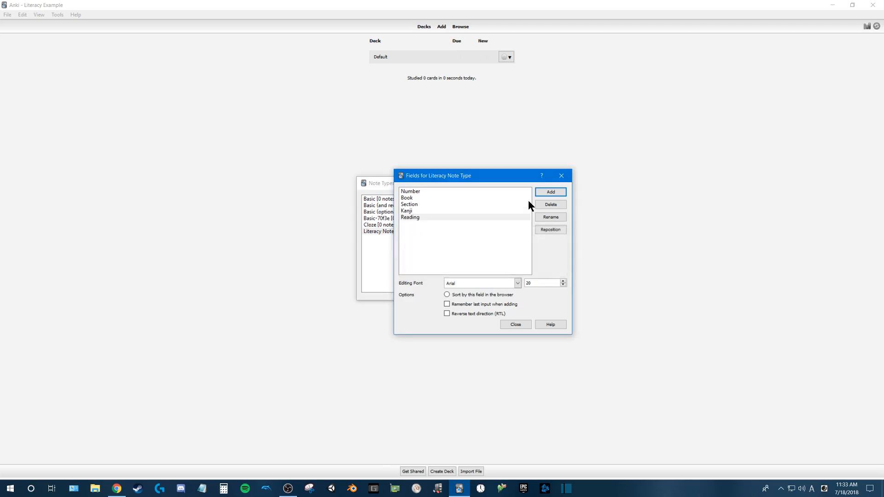
pyautogui.click(545, 191)
pyautogui.write('Meaning')
pyautogui.press('Return')
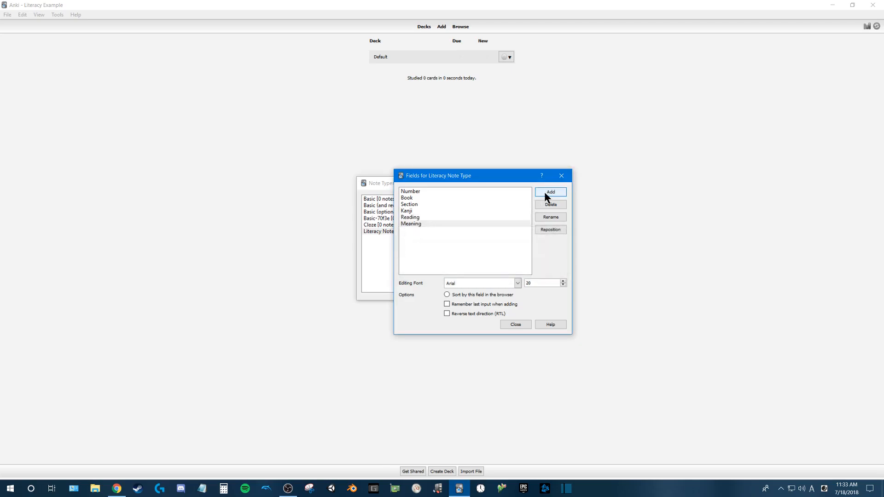
pyautogui.click(512, 326)
pyautogui.click(410, 232)
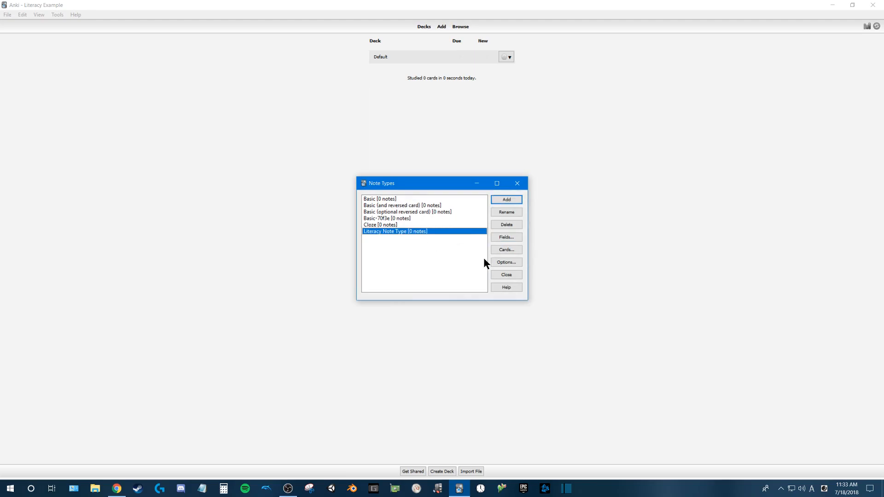
pyautogui.click(500, 276)
# Step: Open the file Literacy Deck.txt from the Desktop for import
pyautogui.click(479, 471)
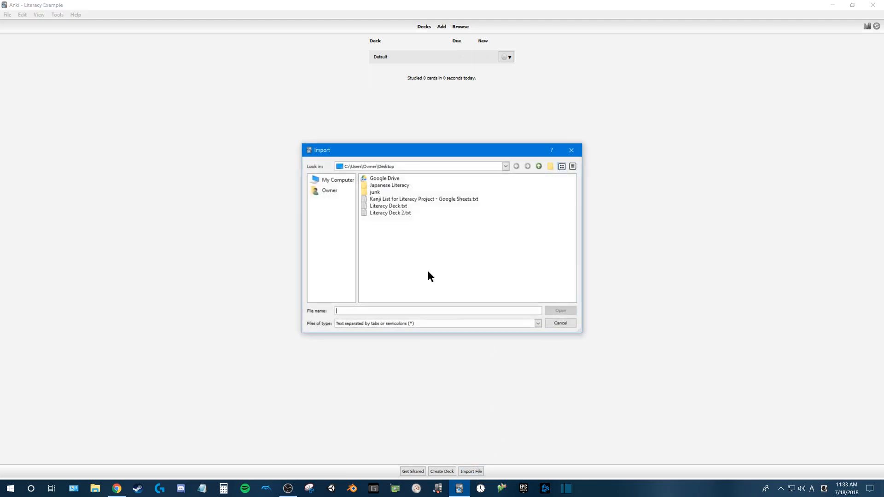
pyautogui.click(389, 205)
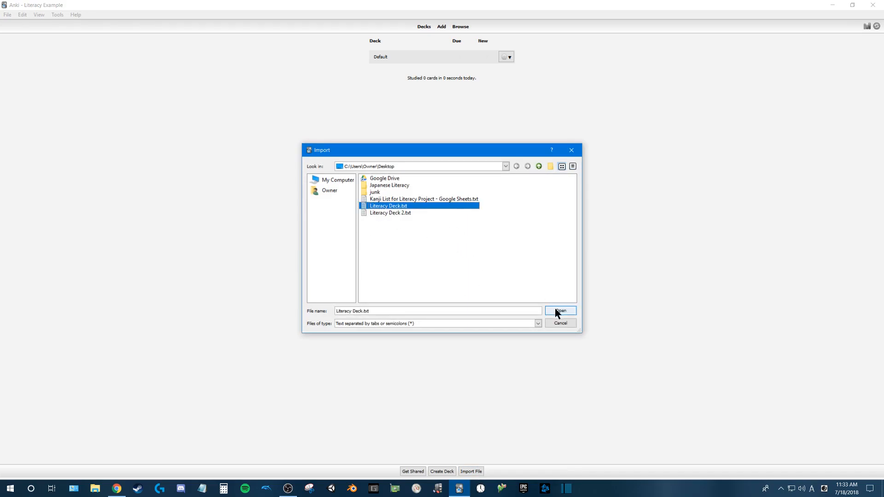
pyautogui.press('ctrl')
pyautogui.click(560, 312)
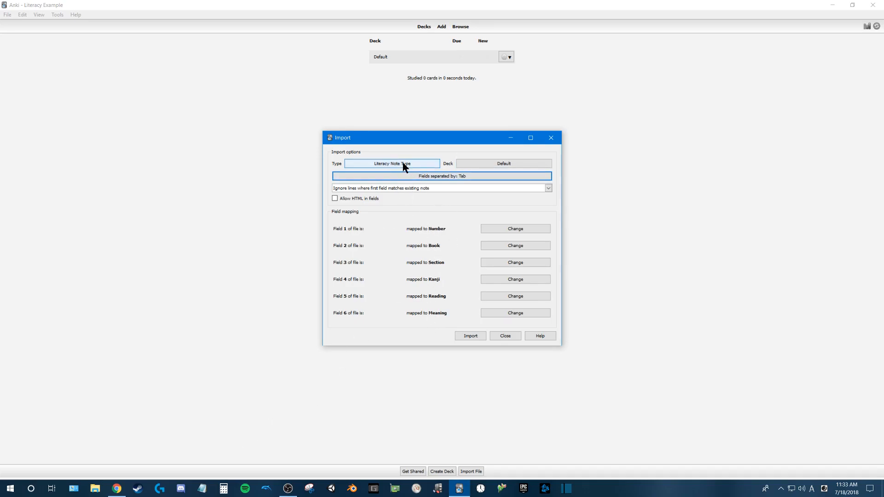
# Step: Create a new deck named Literacy and make it the destination of the import
pyautogui.click(474, 166)
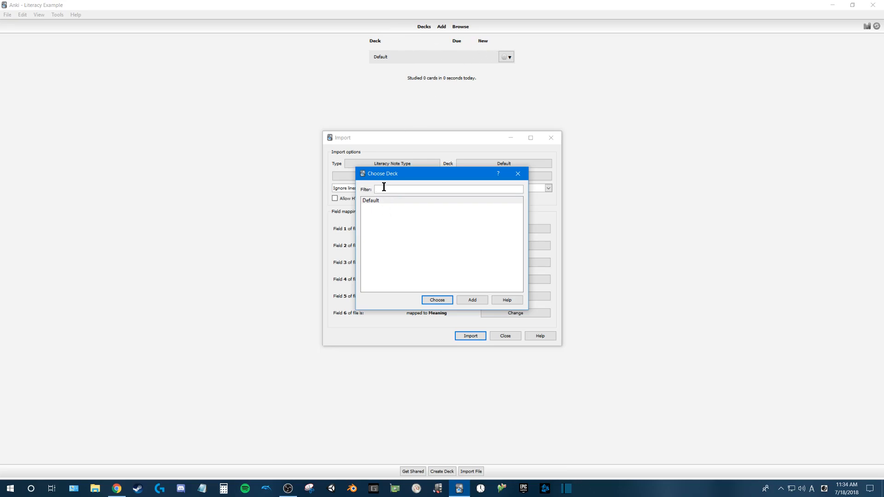
pyautogui.write('iteracy')
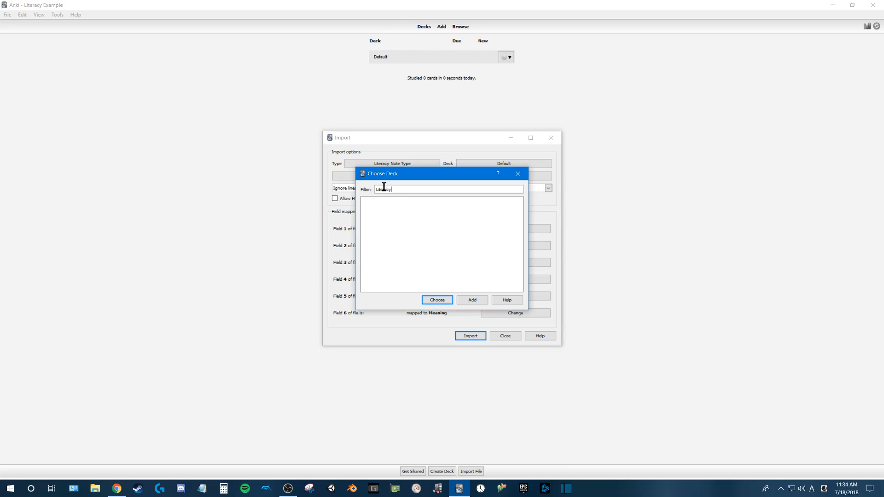
pyautogui.press('Return')
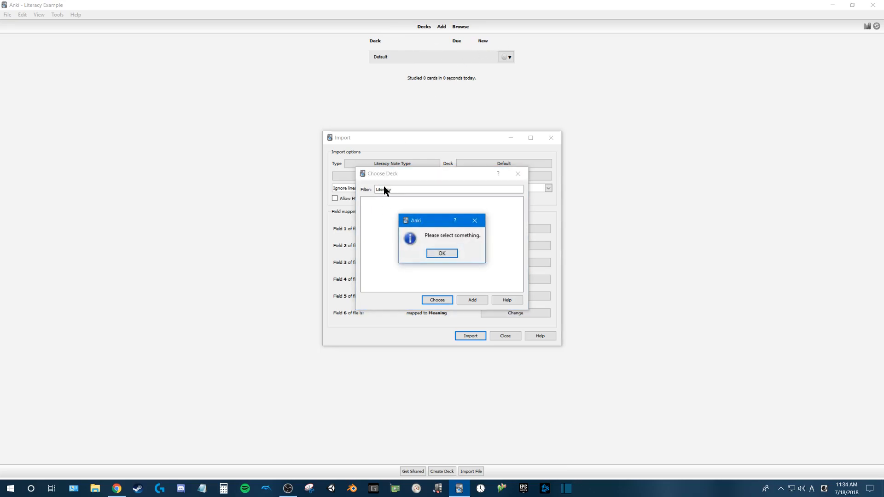
pyautogui.click(441, 253)
pyautogui.click(476, 297)
pyautogui.click(462, 255)
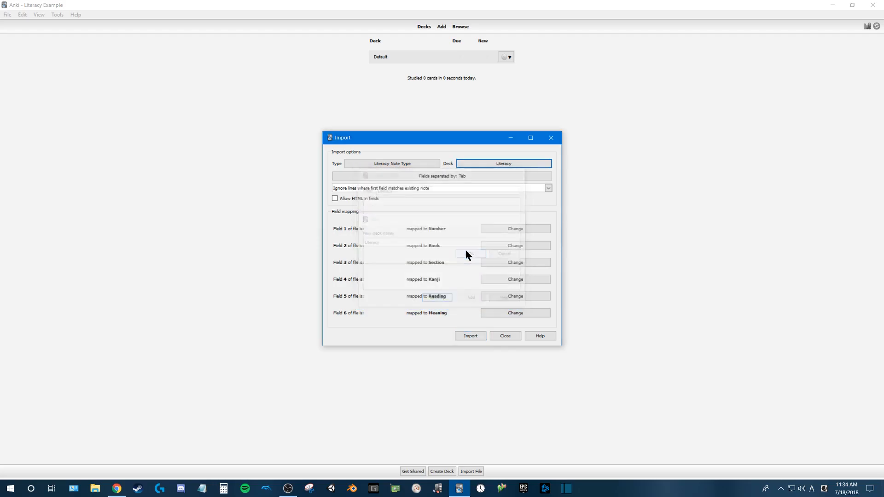
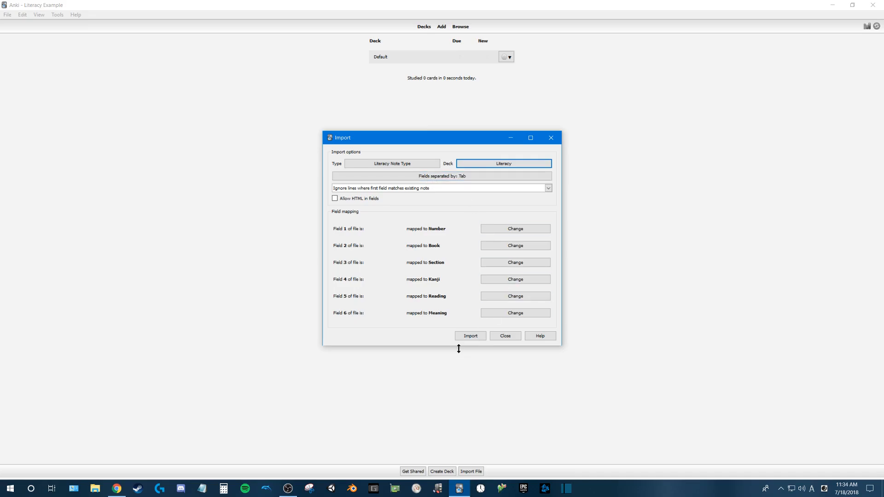
# Step: Import the notes with the current field mapping and close the import report
pyautogui.click(474, 336)
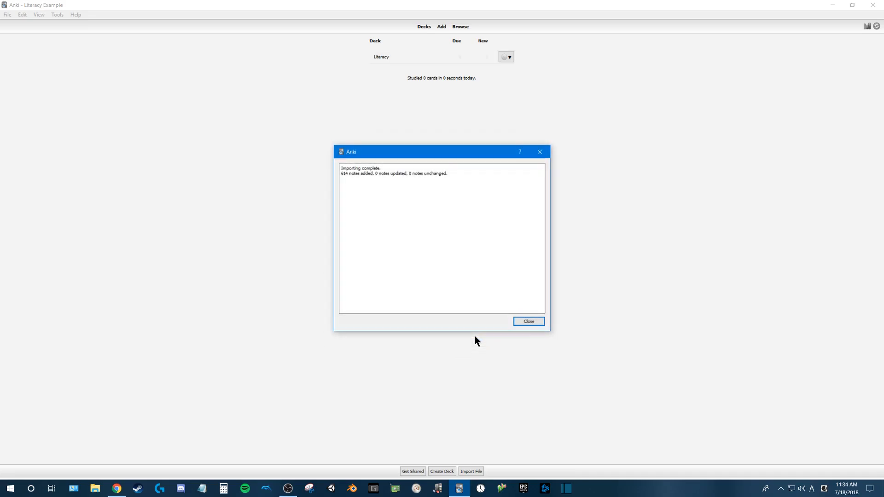
pyautogui.moveTo(344, 175); pyautogui.dragTo(416, 174)
pyautogui.moveTo(344, 174); pyautogui.dragTo(373, 173)
pyautogui.click(533, 321)
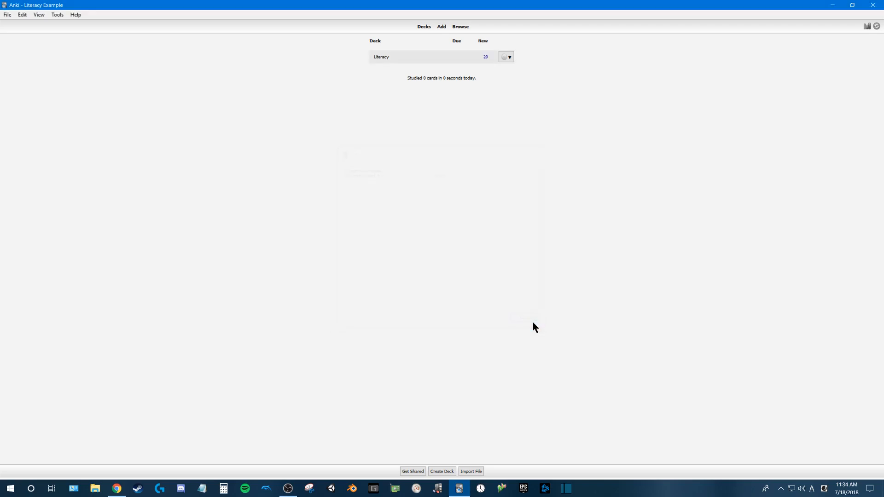
# Step: Start studying the Literacy deck and open the card template editor from the current note
pyautogui.click(381, 58)
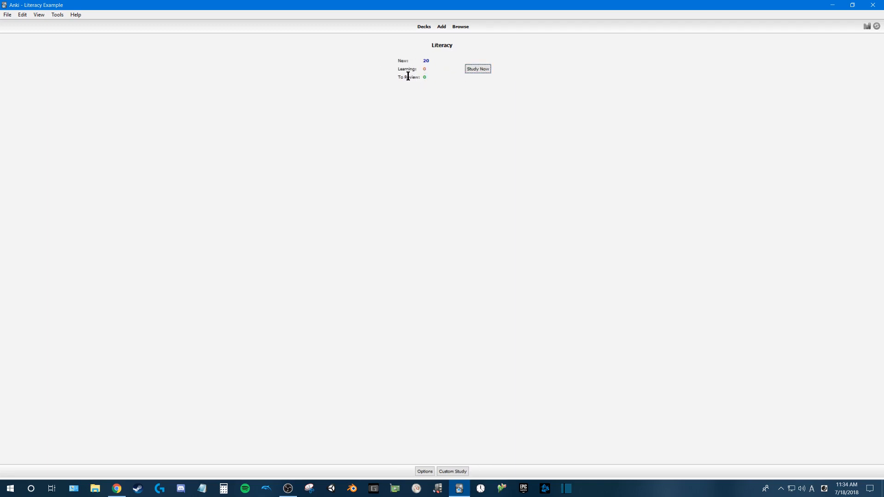
pyautogui.click(476, 70)
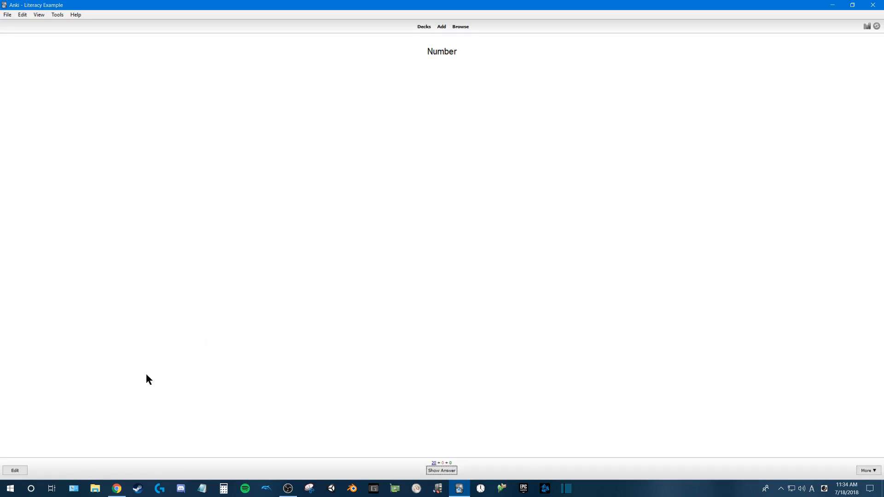
pyautogui.click(14, 470)
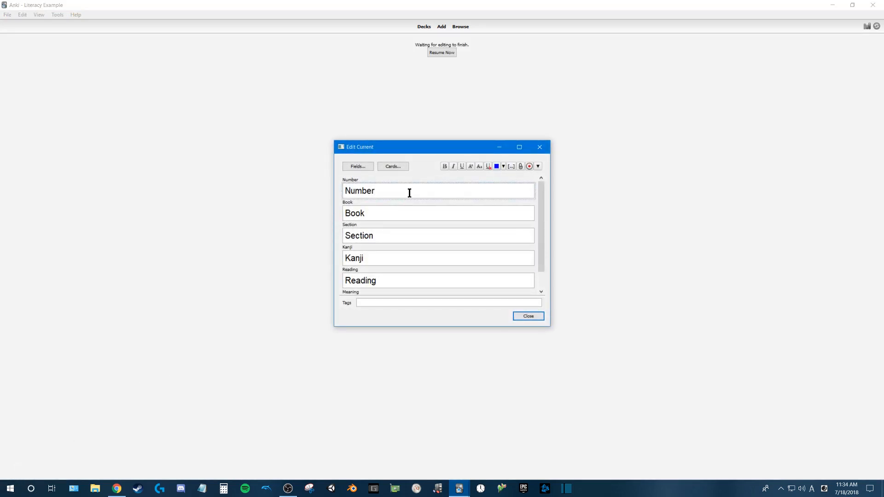
pyautogui.moveTo(540, 217); pyautogui.dragTo(545, 196)
pyautogui.click(392, 168)
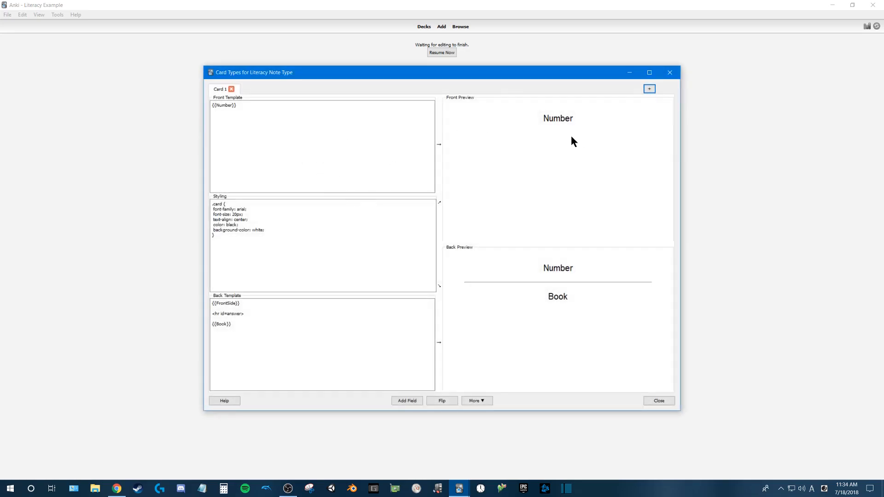
pyautogui.moveTo(405, 78); pyautogui.dragTo(442, 95)
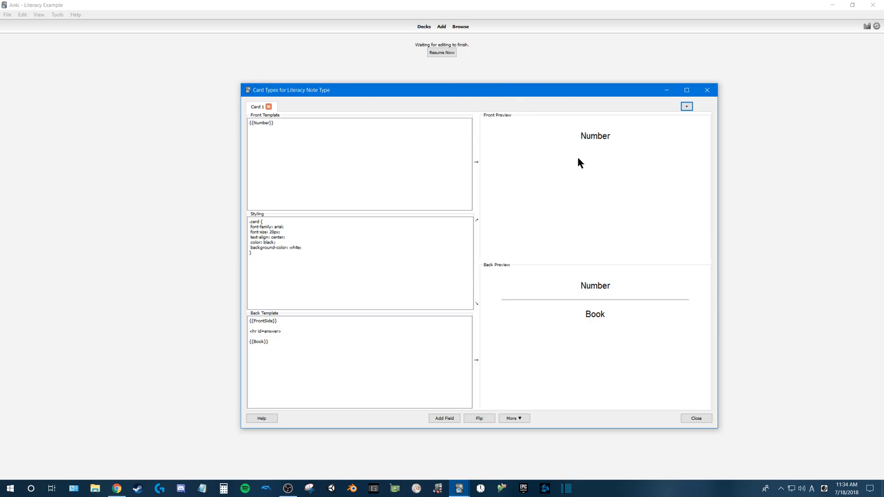
# Step: Delete the {{Number}} placeholder from the front template of Card 1
pyautogui.click(294, 122)
pyautogui.hotkey('ctrl', 'a')
pyautogui.click(285, 125)
pyautogui.moveTo(288, 125); pyautogui.dragTo(249, 123)
pyautogui.press('Delete')
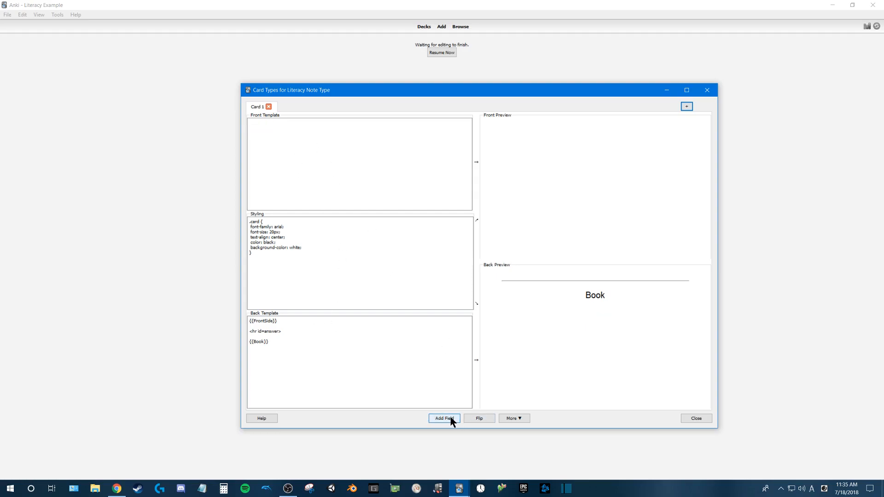
# Step: Add the Number field to the front template in Arial at size 20
pyautogui.click(445, 418)
pyautogui.click(473, 243)
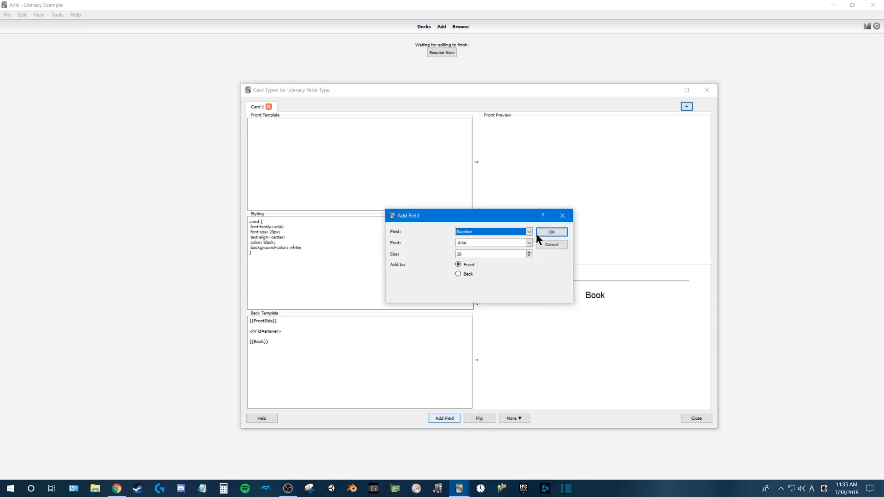
pyautogui.click(549, 231)
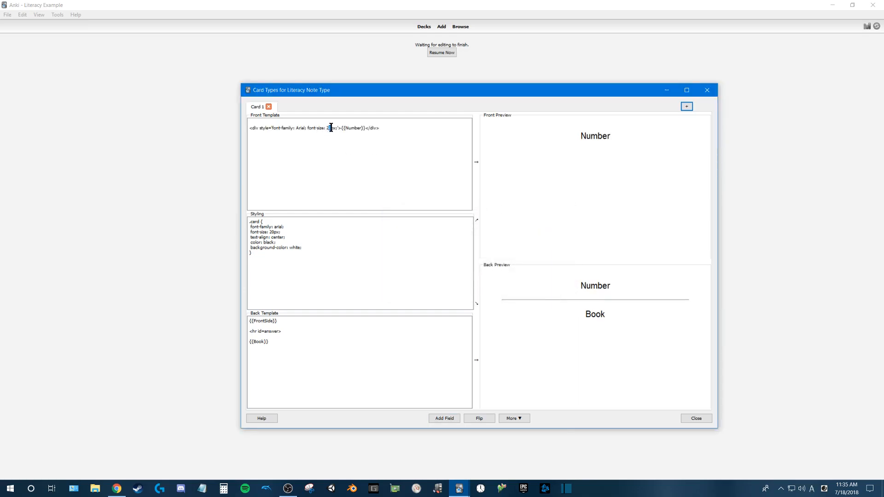
# Step: Set the Number field's font size to 5px in the front template
pyautogui.moveTo(327, 128); pyautogui.dragTo(331, 128)
pyautogui.write('5')
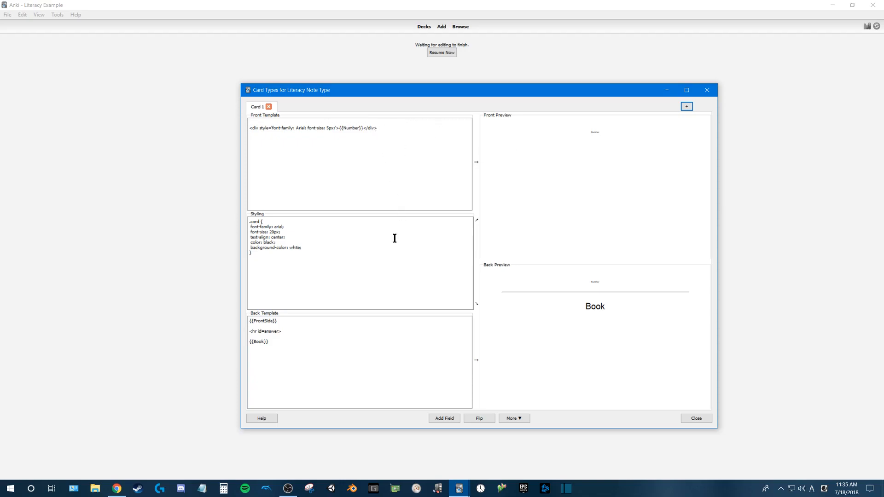
pyautogui.click(374, 170)
# Step: Add the Kanji field to the front template in Arial and set its font size to 60px
pyautogui.click(438, 420)
pyautogui.click(474, 232)
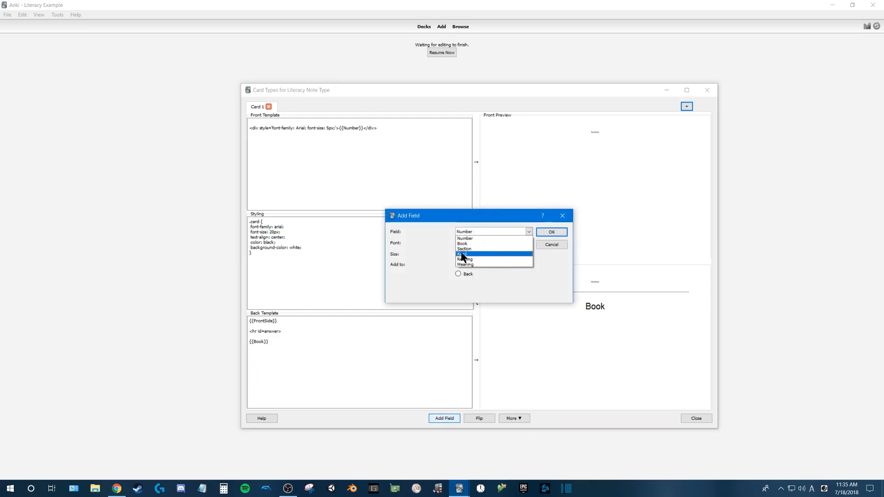
pyautogui.click(463, 254)
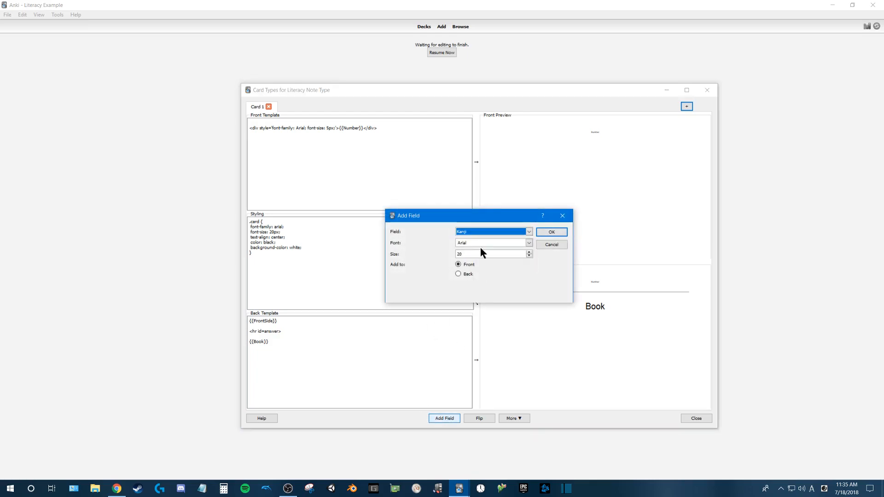
pyautogui.click(539, 230)
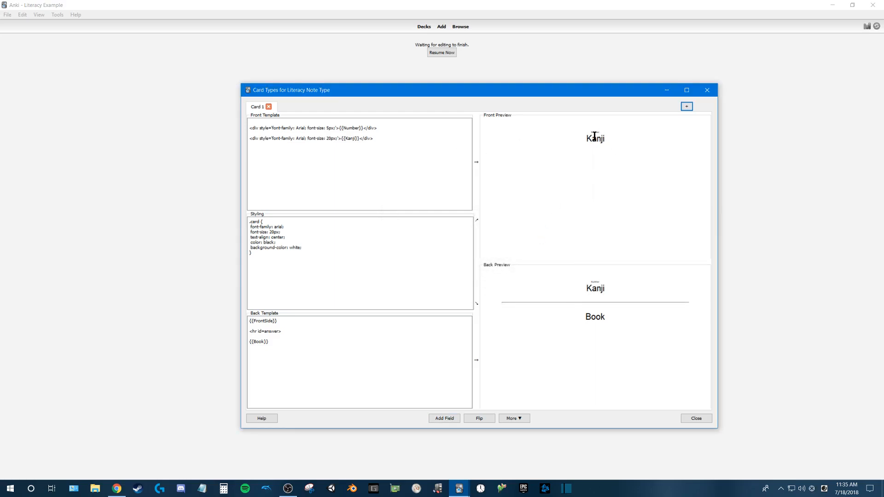
pyautogui.moveTo(327, 138); pyautogui.dragTo(331, 138)
pyautogui.write('60')
pyautogui.press('Return')
pyautogui.press('BackSpace')
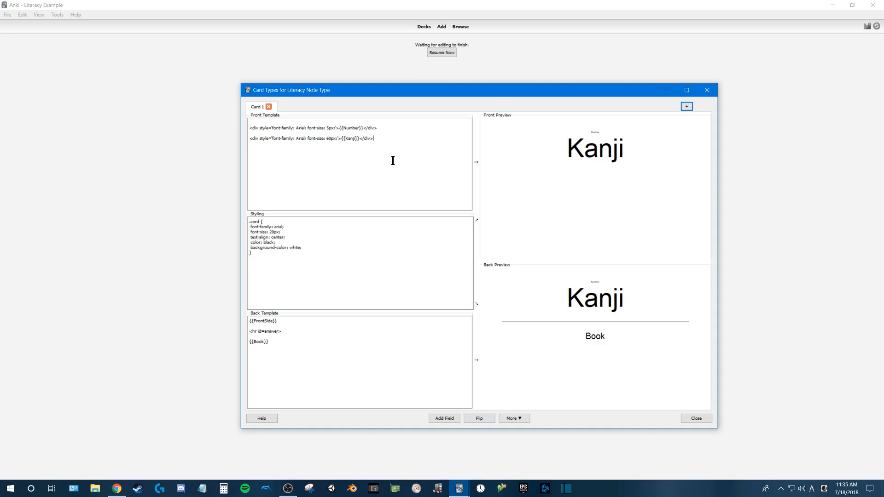
# Step: Delete the {{Book}} placeholder from the back template
pyautogui.click(280, 343)
pyautogui.moveTo(276, 344); pyautogui.dragTo(248, 343)
pyautogui.press('BackSpace')
# Step: Add the Book field to the front template in Arial at size 20
pyautogui.click(387, 166)
pyautogui.press('Return')
pyautogui.press('Return')
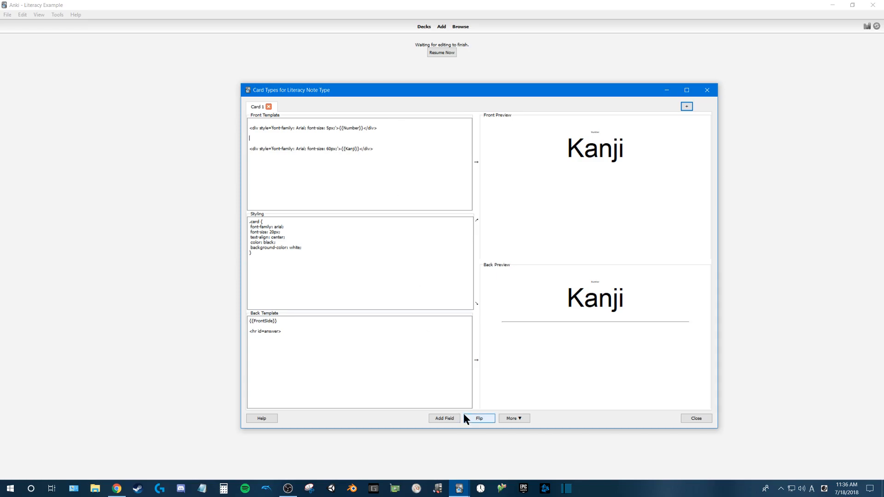
pyautogui.click(447, 419)
pyautogui.click(479, 244)
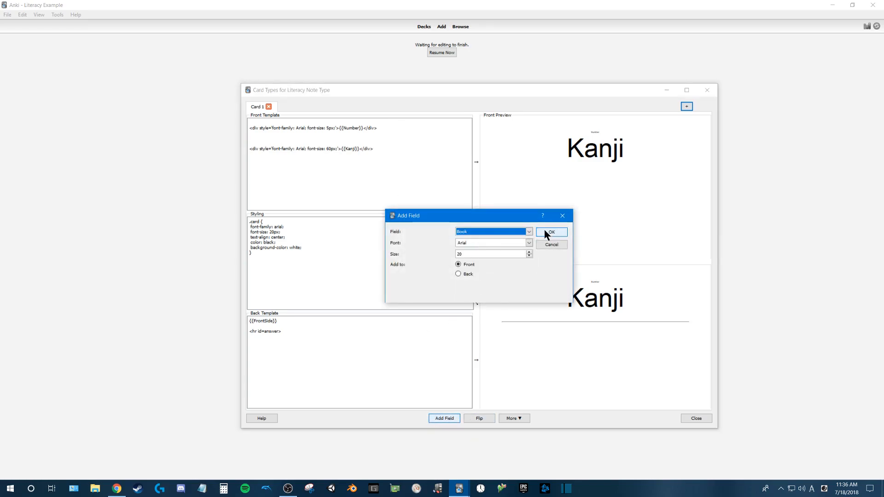
pyautogui.click(544, 230)
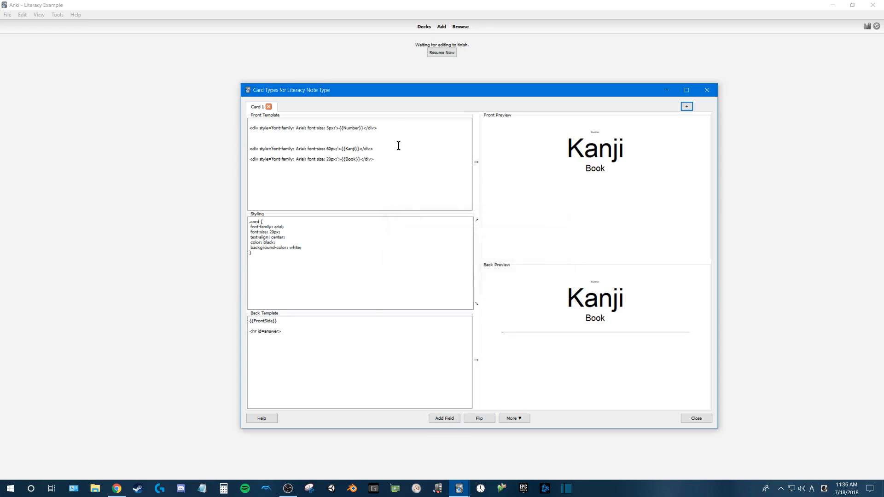
# Step: Set the Book field's font size to 5px in the front template
pyautogui.doubleClick(330, 158)
pyautogui.click(336, 158)
pyautogui.press('BackSpace')
pyautogui.press('BackSpace')
pyautogui.write('5')
pyautogui.press('Return')
pyautogui.press('BackSpace')
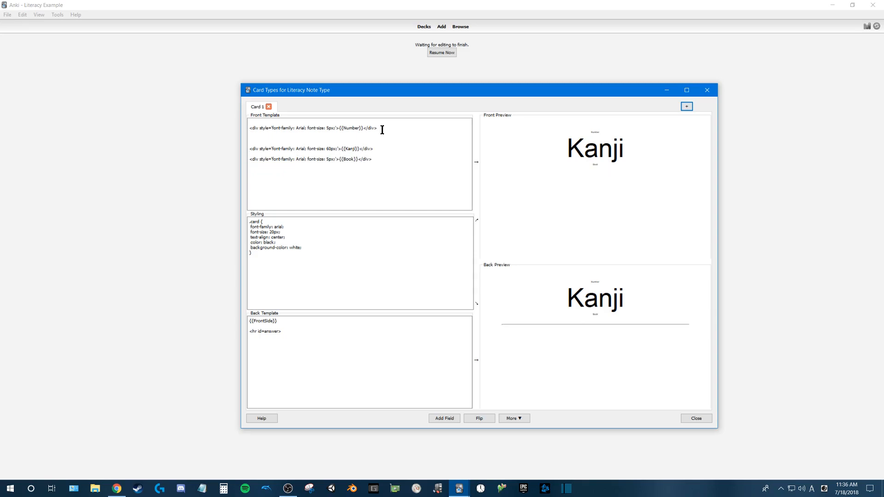
# Step: Move the Number field's line below the Book line in the front template
pyautogui.moveTo(382, 128); pyautogui.dragTo(347, 124)
pyautogui.hotkey('ctrl', 'c')
pyautogui.press('BackSpace')
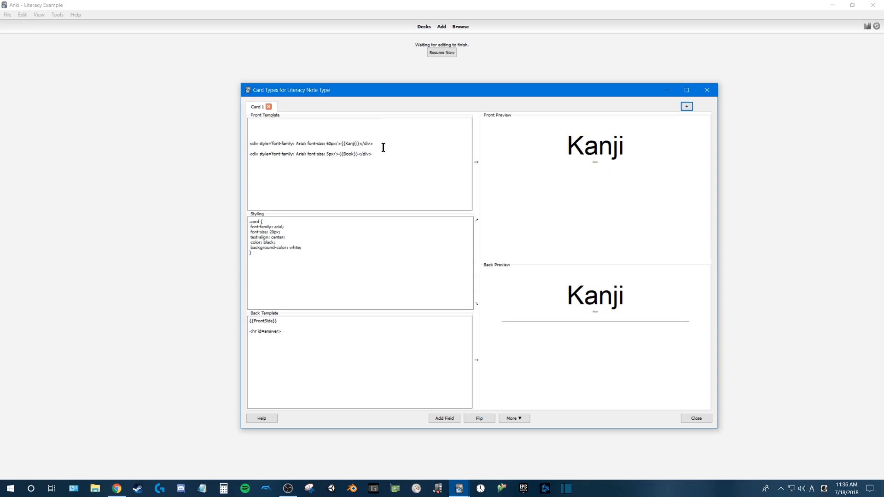
pyautogui.click(376, 155)
pyautogui.hotkey('ctrl', 'v')
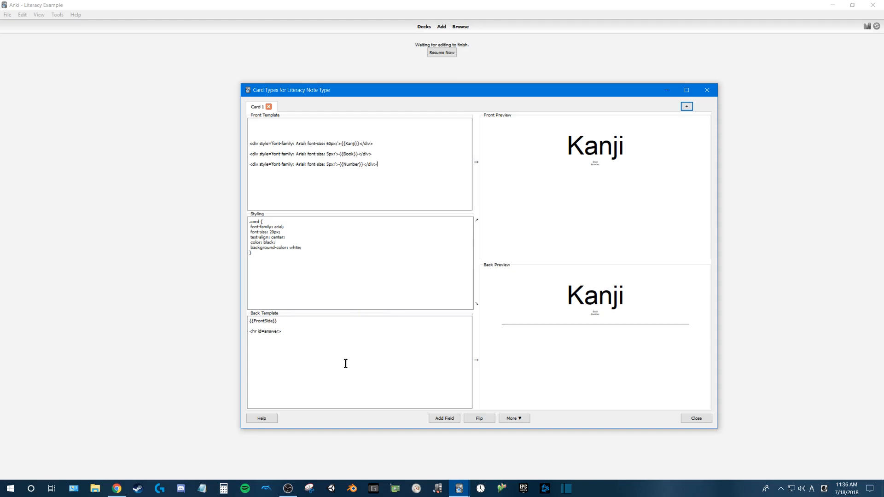
# Step: Insert the Reading field in Arial at size 20 and move its line to the back template below the answer divider
pyautogui.click(437, 419)
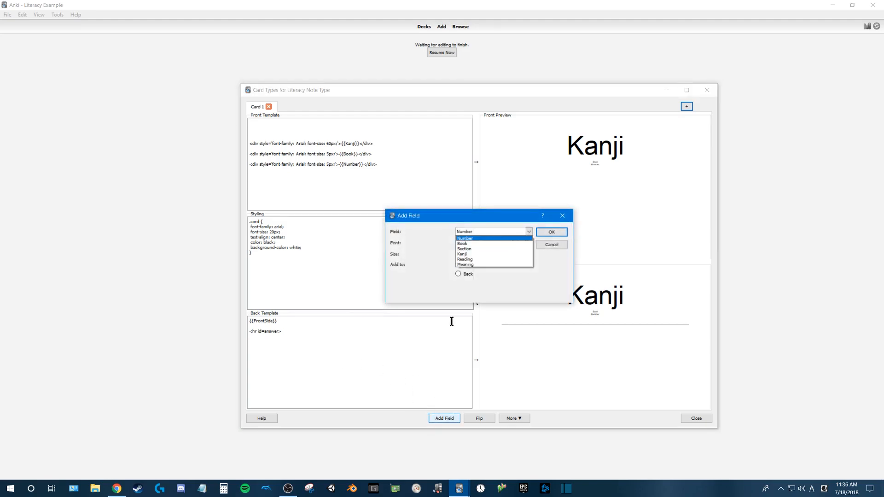
pyautogui.click(465, 259)
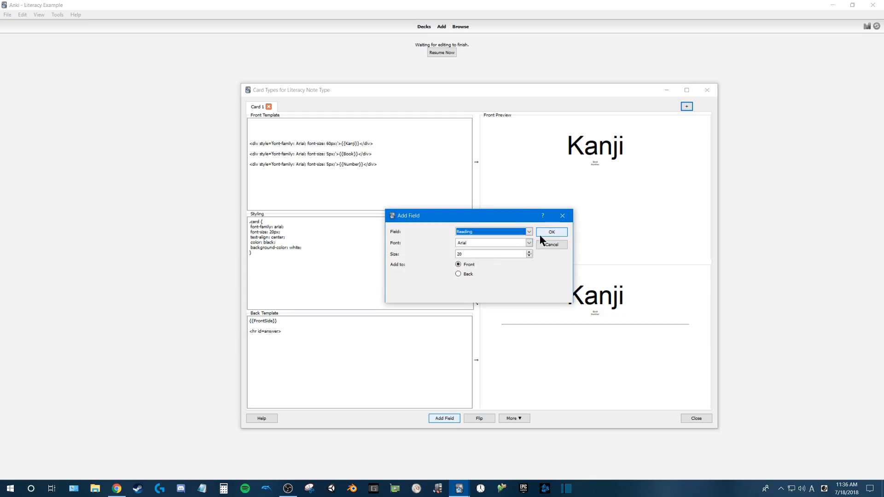
pyautogui.click(540, 232)
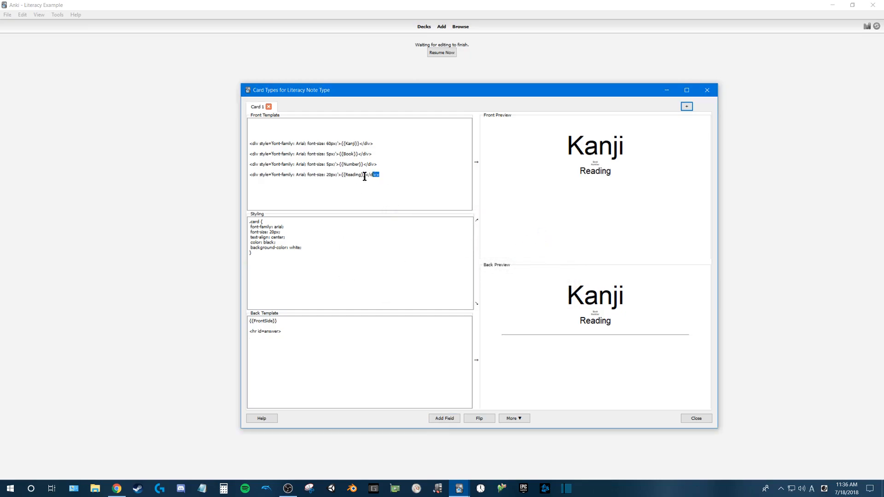
pyautogui.tripleClick(248, 175)
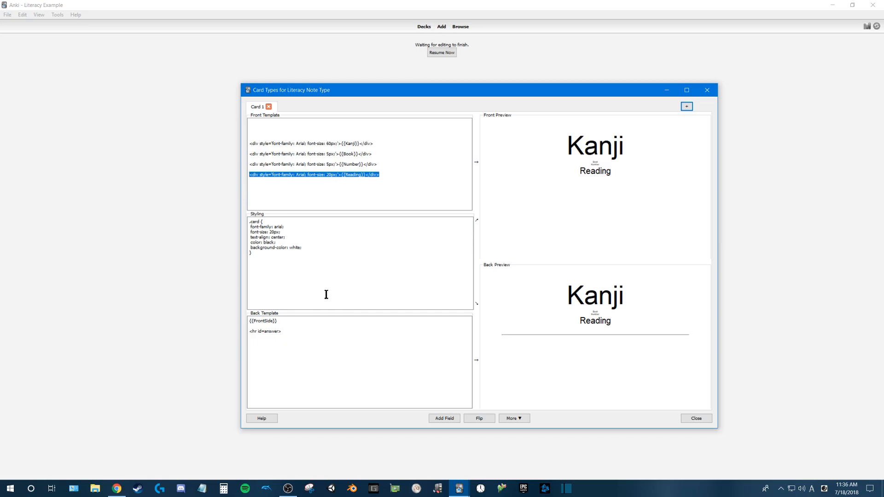
pyautogui.hotkey('ctrl', 'x')
pyautogui.click(323, 358)
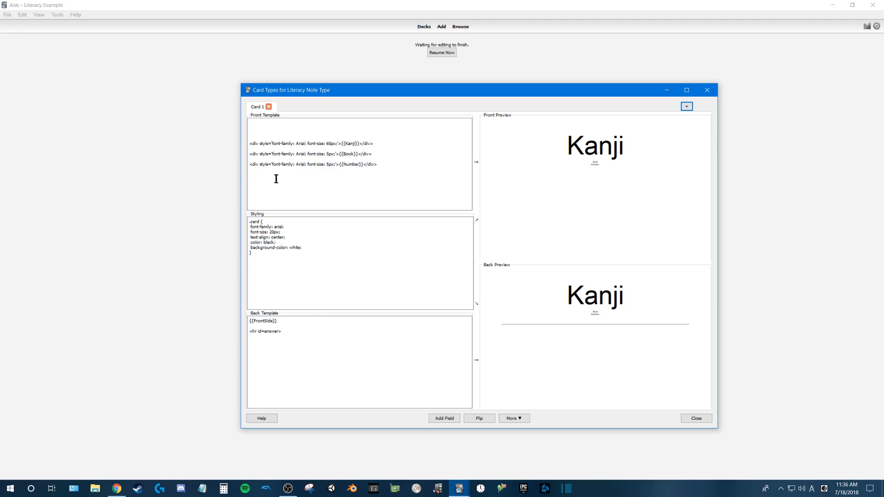
pyautogui.hotkey('ctrl', 'v')
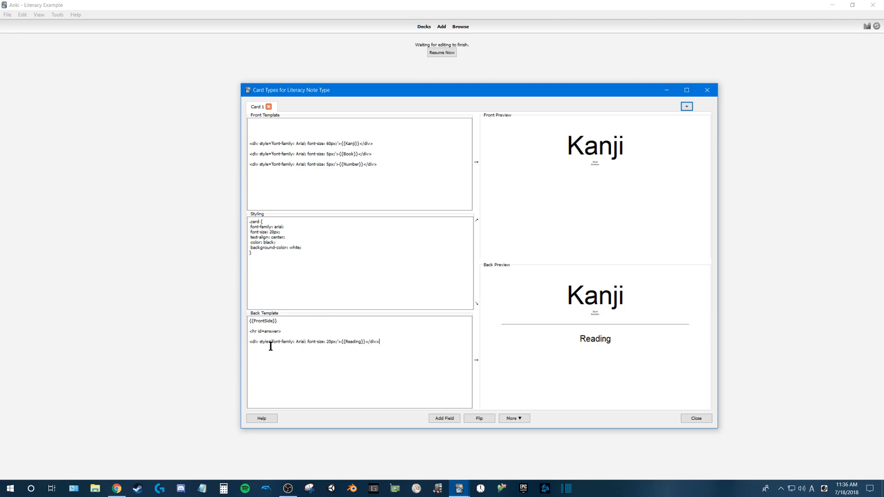
# Step: Set the Reading field's font size to 60px in the back template
pyautogui.click(328, 341)
pyautogui.press('BackSpace')
pyautogui.press('BackSpace')
pyautogui.write('60')
pyautogui.click(390, 345)
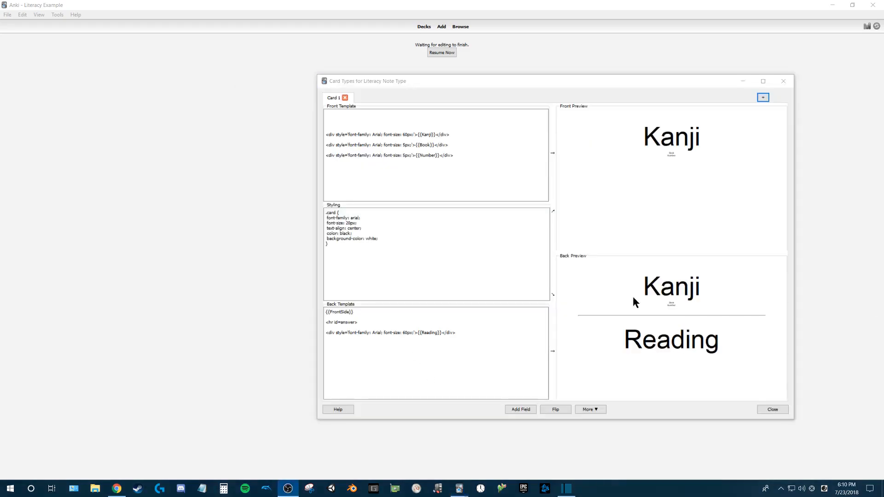
# Step: Add the Section field to the front template in Arial, below the Number line
pyautogui.click(459, 272)
pyautogui.click(520, 410)
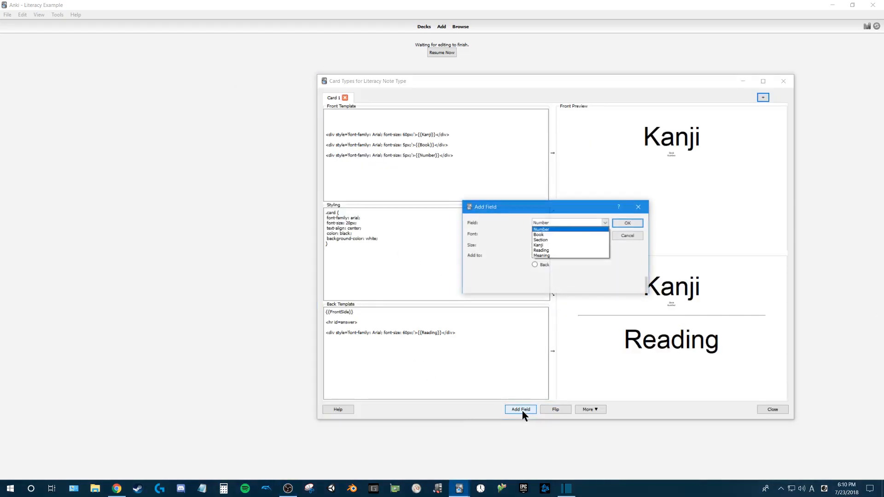
pyautogui.click(410, 182)
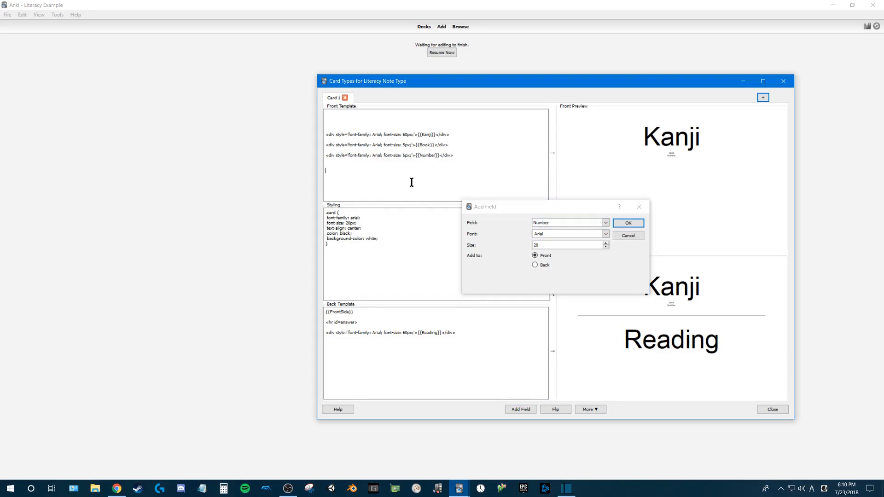
pyautogui.click(556, 221)
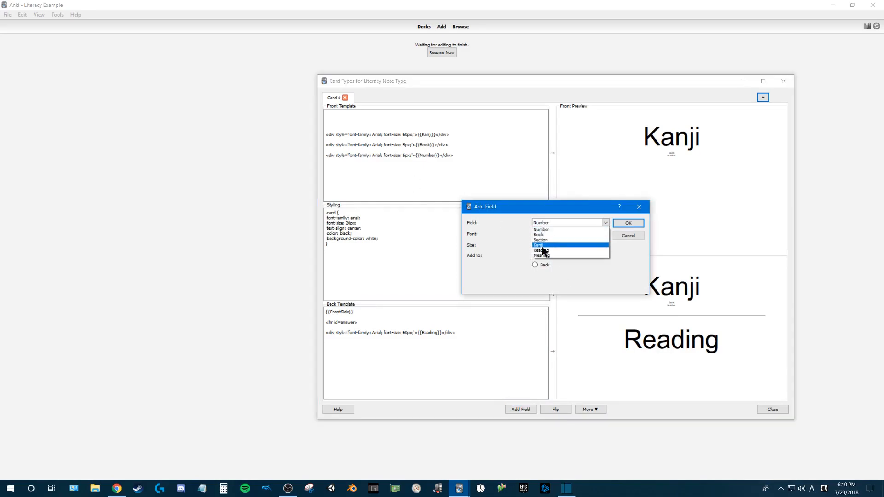
pyautogui.click(542, 240)
pyautogui.moveTo(552, 244); pyautogui.dragTo(519, 235)
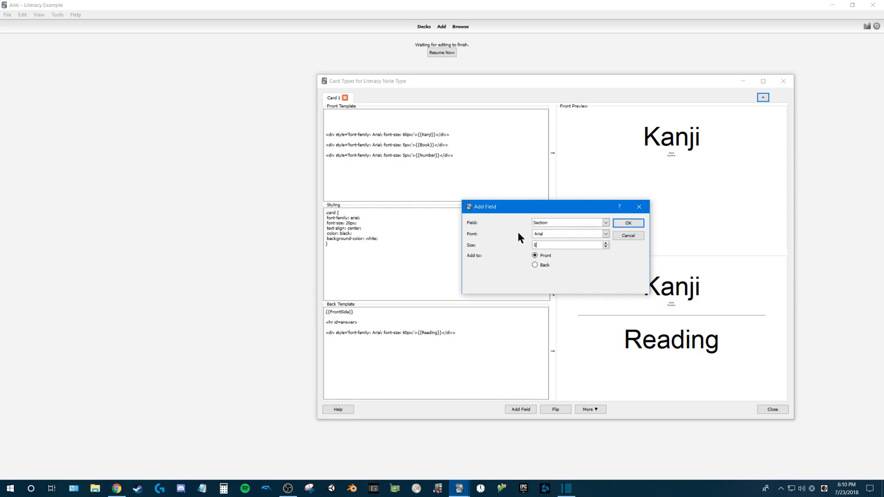
pyautogui.click(624, 225)
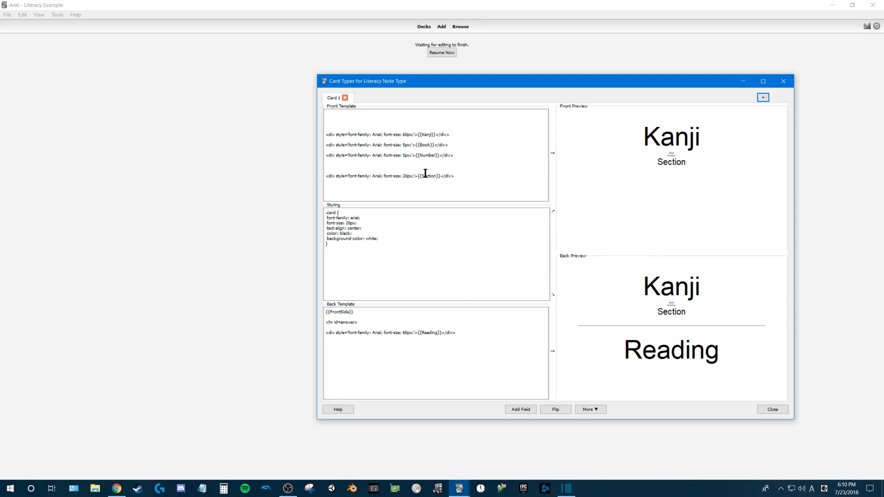
# Step: Set the Section field's font size to 5px and remove the blank space above its line
pyautogui.moveTo(405, 175); pyautogui.dragTo(408, 176)
pyautogui.press('BackSpace')
pyautogui.press('BackSpace')
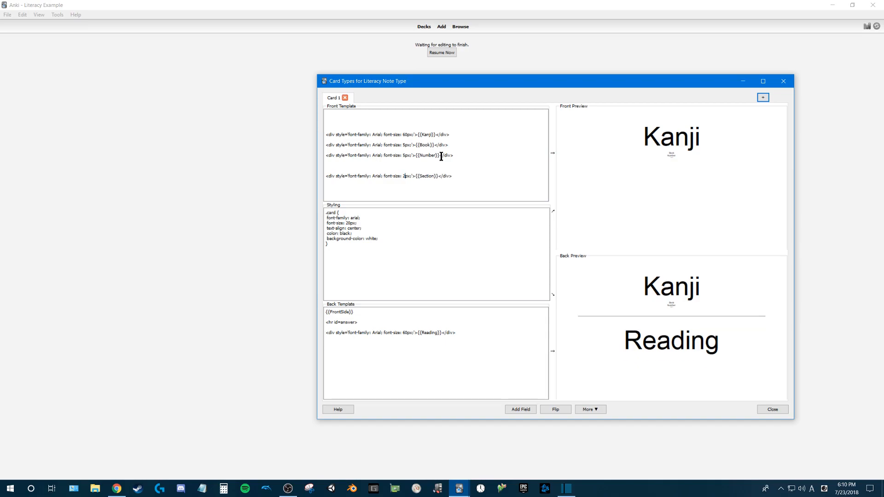
pyautogui.write('5')
pyautogui.click(408, 164)
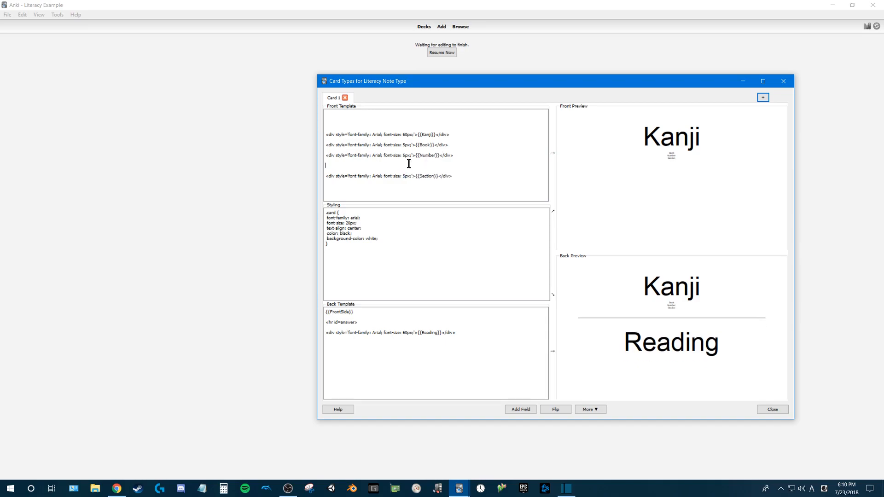
pyautogui.press('BackSpace')
pyautogui.press('BackSpace')
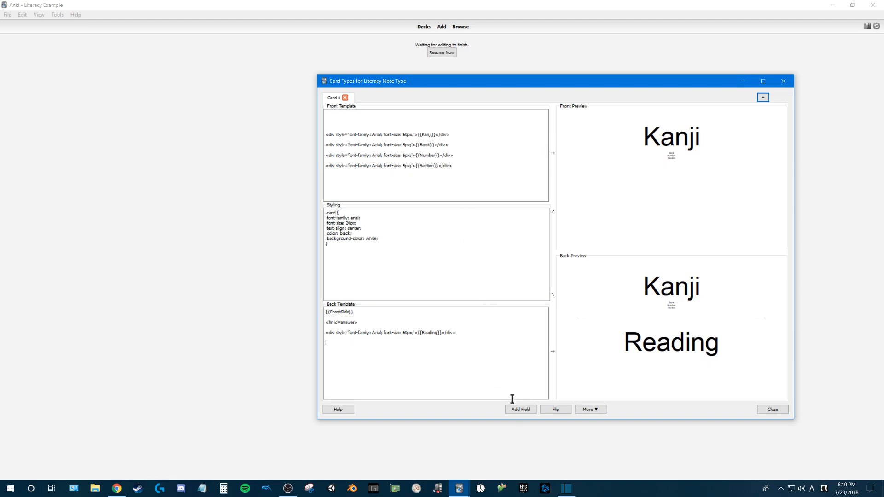
# Step: Insert the Meaning field in Arial at size 20 and move its line to the back template below Reading
pyautogui.click(523, 409)
pyautogui.click(570, 223)
pyautogui.click(544, 255)
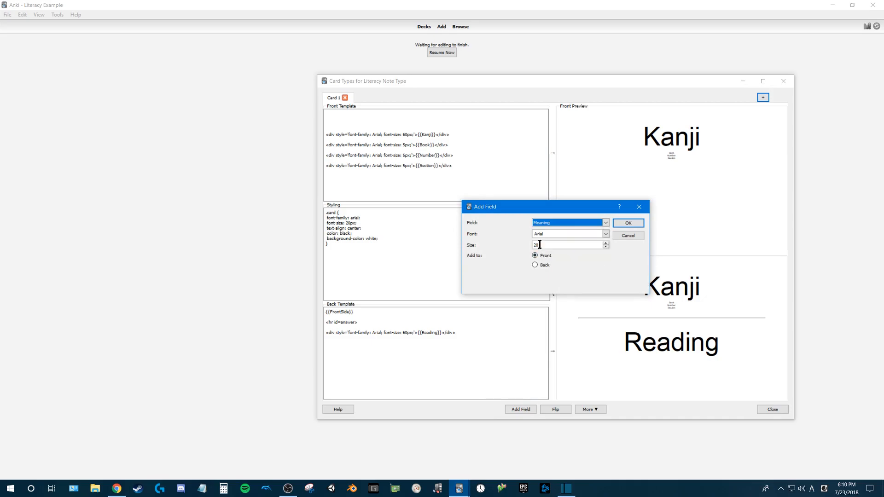
pyautogui.click(619, 223)
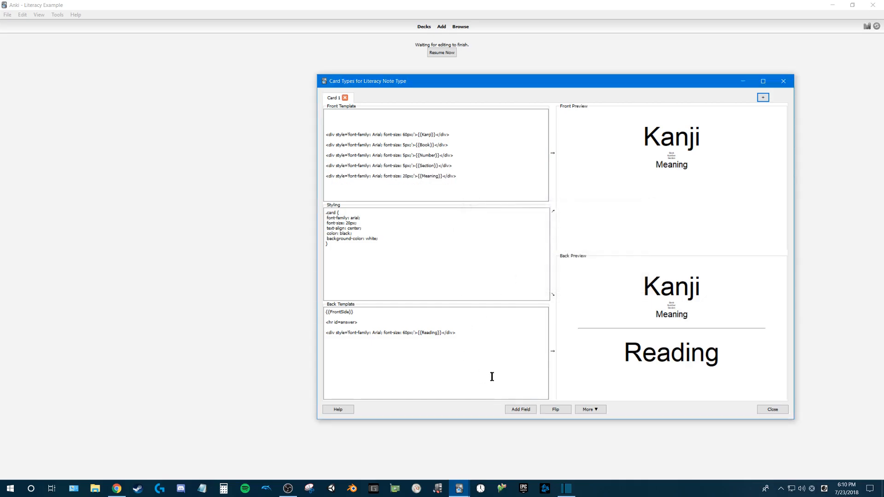
pyautogui.moveTo(519, 175); pyautogui.dragTo(313, 176)
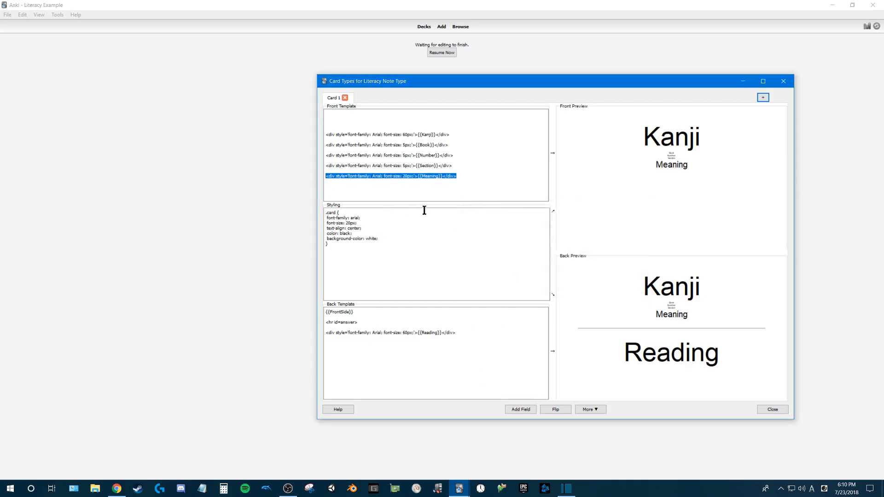
pyautogui.press('BackSpace')
pyautogui.hotkey('ctrl', 'v')
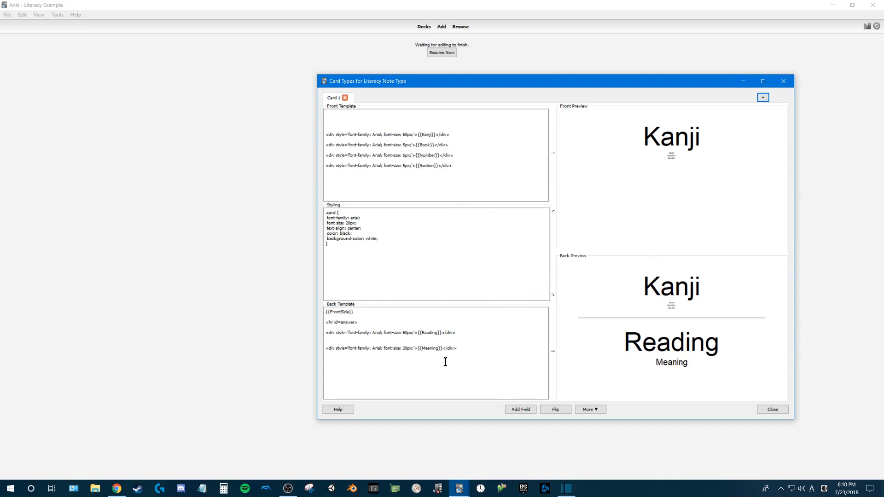
# Step: Set the Meaning field's font size to 60px in the back template
pyautogui.click(406, 348)
pyautogui.press('BackSpace')
pyautogui.write('60')
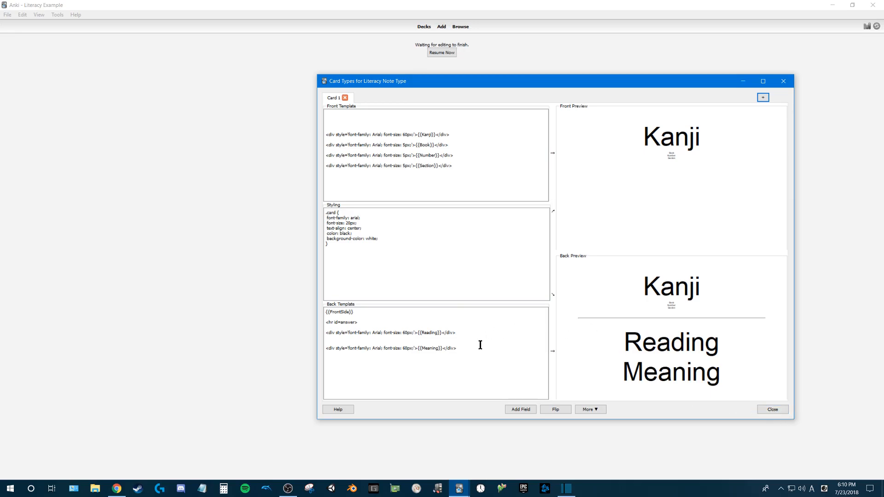
# Step: Close the card template and note editors, and inspect the enlarged front side of the card in review
pyautogui.click(773, 411)
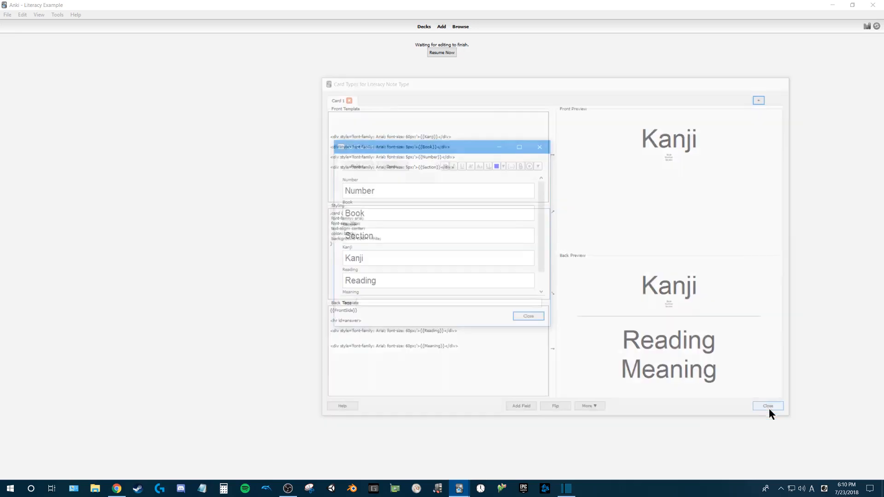
pyautogui.click(524, 315)
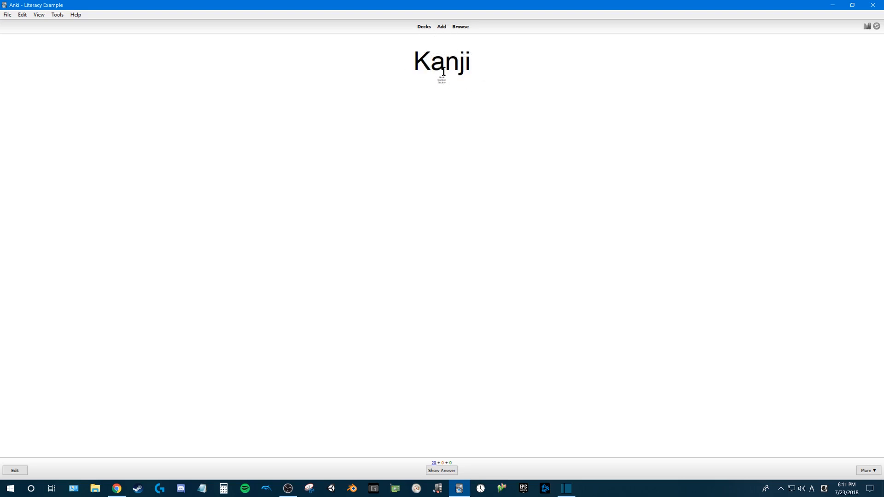
pyautogui.scroll(7, 439, 86)
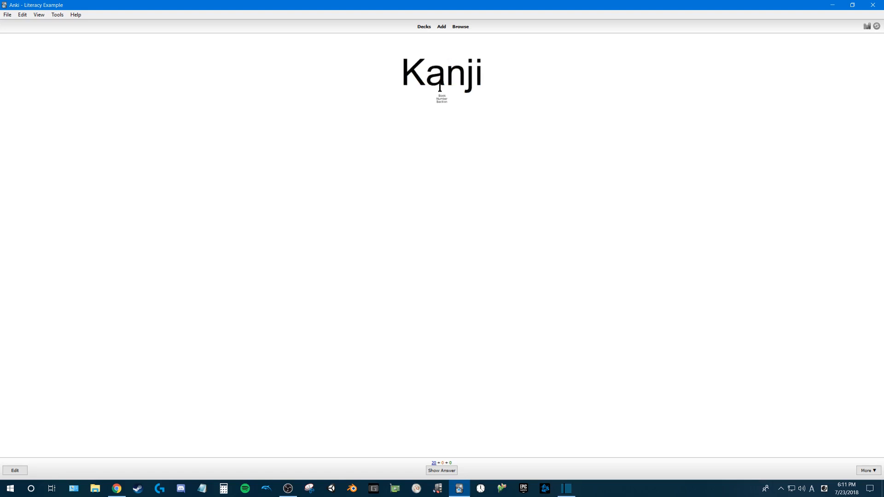
pyautogui.scroll(-1, 437, 109)
pyautogui.moveTo(377, 96); pyautogui.dragTo(526, 113)
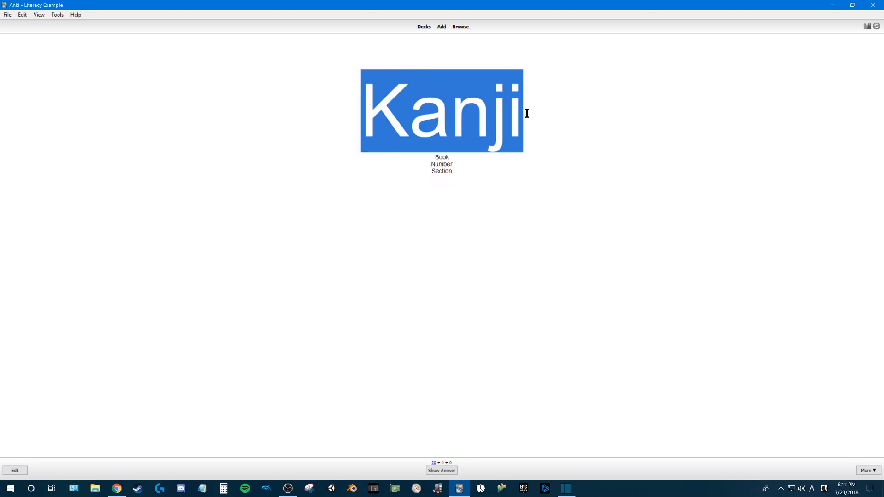
# Step: Zoom the card front out and in to compare its Kanji text with the smaller lines at different sizes
pyautogui.scroll(-3, 445, 113)
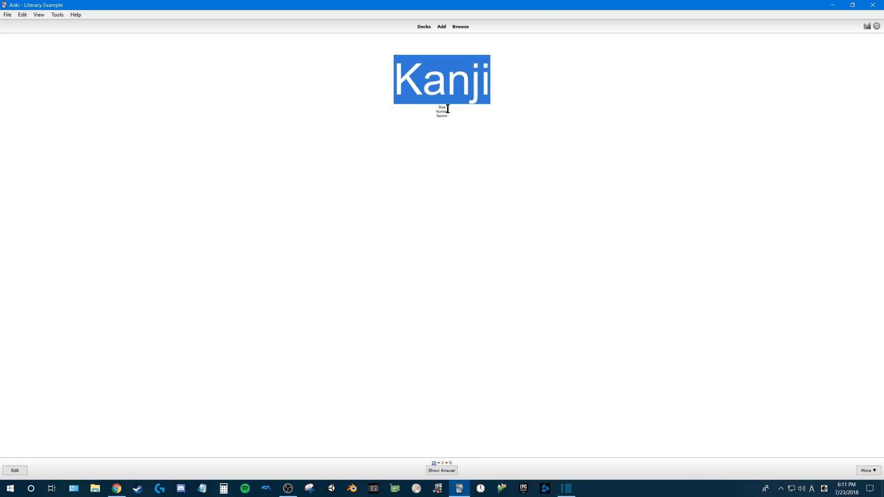
pyautogui.scroll(1, 448, 108)
pyautogui.scroll(3, 447, 109)
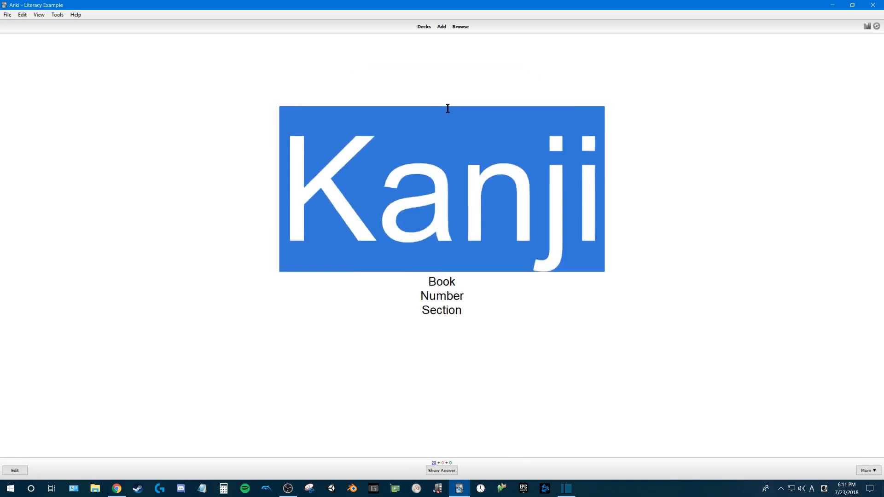
pyautogui.scroll(-3, 447, 109)
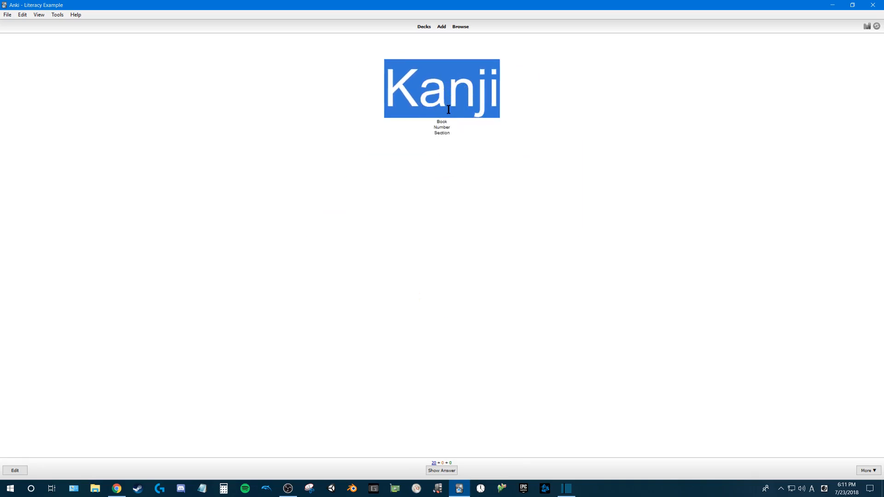
pyautogui.scroll(4, 449, 110)
pyautogui.scroll(-3, 449, 109)
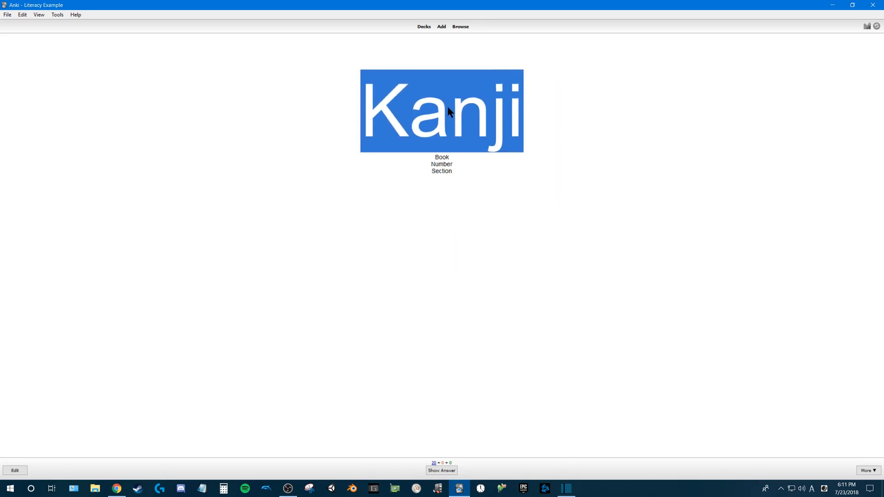
pyautogui.click(536, 122)
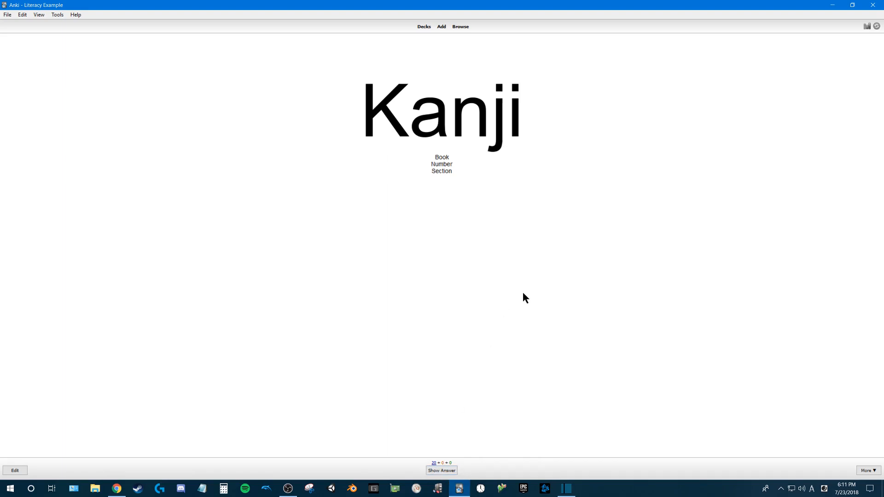
# Step: Examine the Kanji field and the Book, Number and Section lines on the card front
pyautogui.scroll(-2, 530, 257)
pyautogui.scroll(1, 530, 257)
pyautogui.moveTo(364, 111); pyautogui.dragTo(463, 174)
pyautogui.click(393, 134)
pyautogui.click(475, 361)
pyautogui.moveTo(361, 110); pyautogui.dragTo(533, 117)
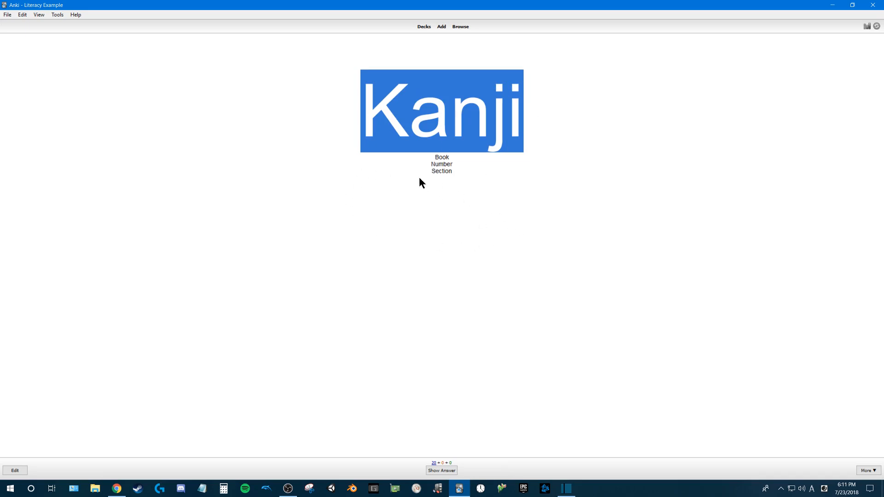
pyautogui.click(468, 345)
# Step: Reveal the card's answer and examine the Reading and Meaning fields beneath the front content
pyautogui.click(439, 471)
pyautogui.moveTo(306, 256); pyautogui.dragTo(596, 357)
pyautogui.click(527, 294)
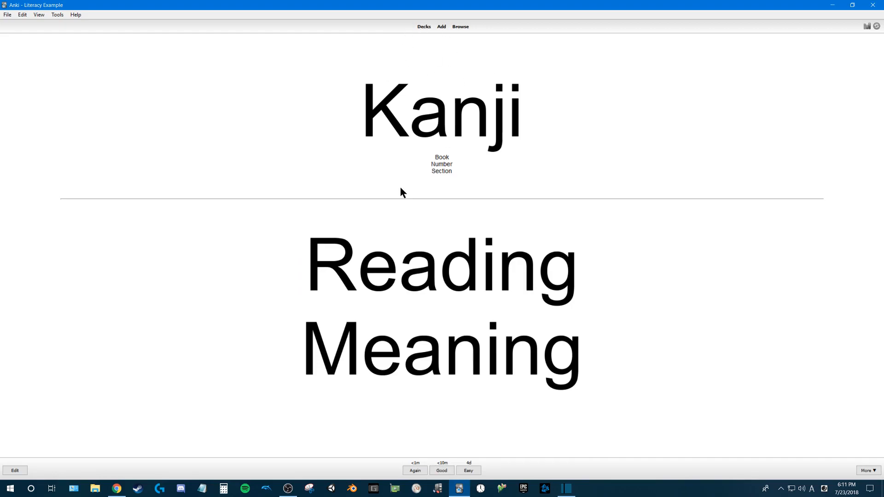
pyautogui.moveTo(379, 101); pyautogui.dragTo(604, 352)
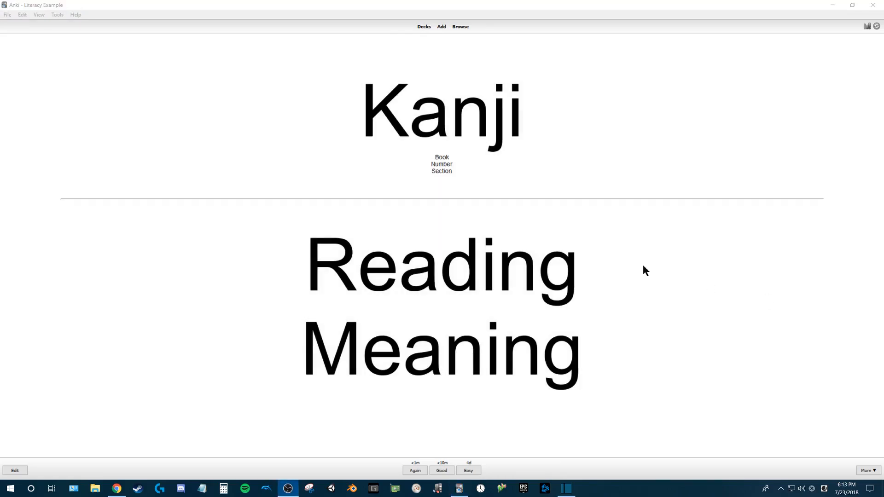
pyautogui.click(480, 206)
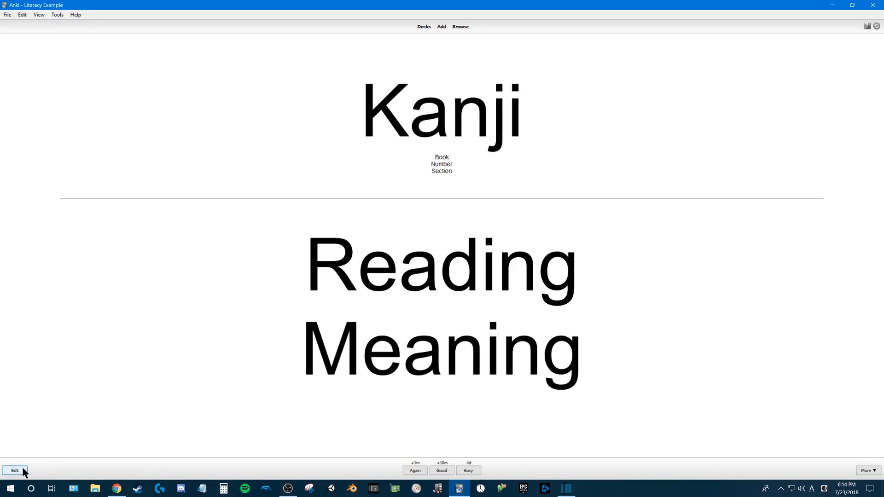
# Step: List the Literacy Note Type cards in the card browser and find the header card "Number" at the end
pyautogui.click(460, 27)
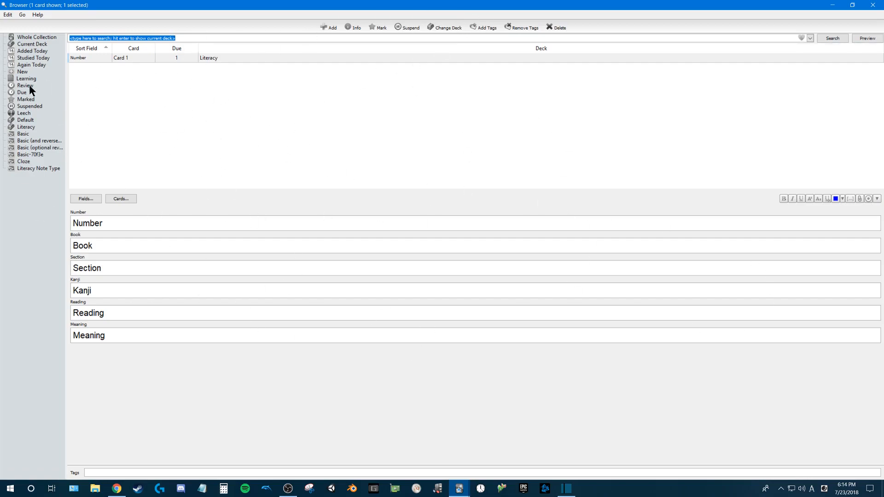
pyautogui.click(27, 168)
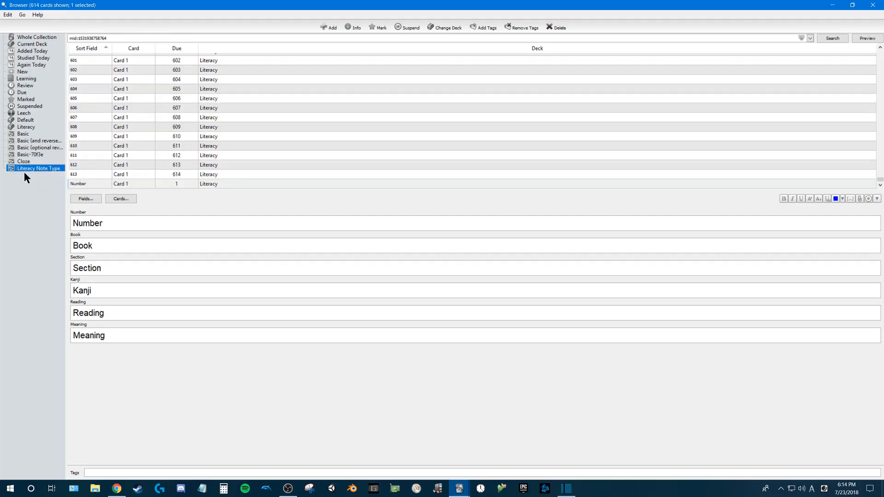
pyautogui.click(82, 184)
pyautogui.scroll(2, 151, 113)
pyautogui.scroll(-2, 151, 110)
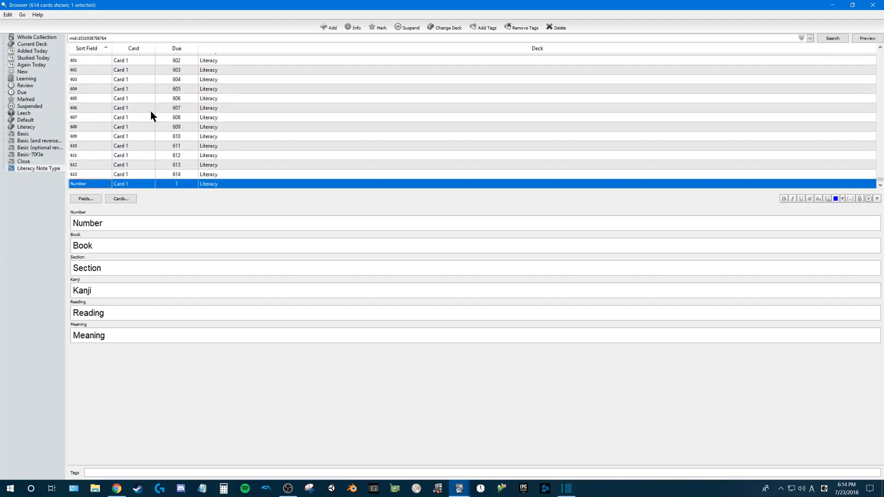
pyautogui.scroll(2, 276, 112)
pyautogui.scroll(-2, 315, 117)
pyautogui.scroll(2, 85, 184)
pyautogui.scroll(-2, 117, 145)
pyautogui.moveTo(880, 179)
pyautogui.mouseDown()
pyautogui.moveTo(872, 51)
pyautogui.moveTo(879, 182)
pyautogui.mouseUp()
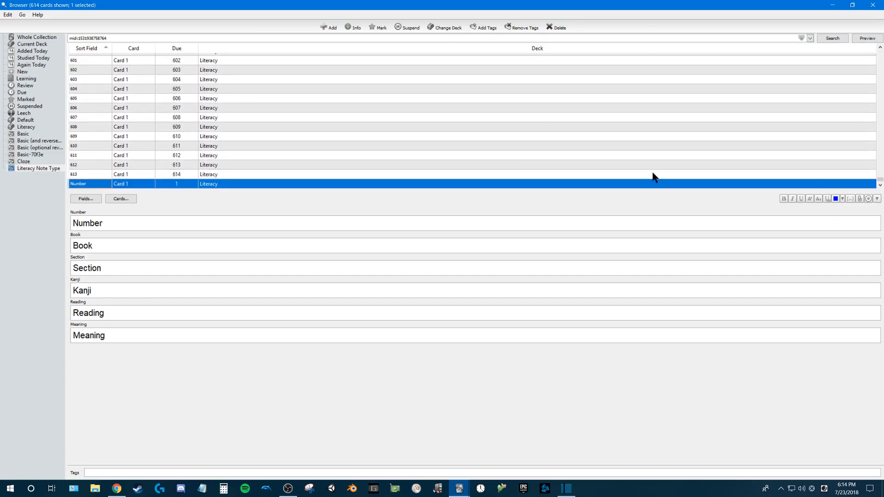
# Step: Delete the header note "Number" from the card list and close the card browser
pyautogui.scroll(10, 199, 134)
pyautogui.scroll(-10, 199, 134)
pyautogui.click(81, 174)
pyautogui.click(84, 184)
pyautogui.hotkey('ctrl', 'Delete')
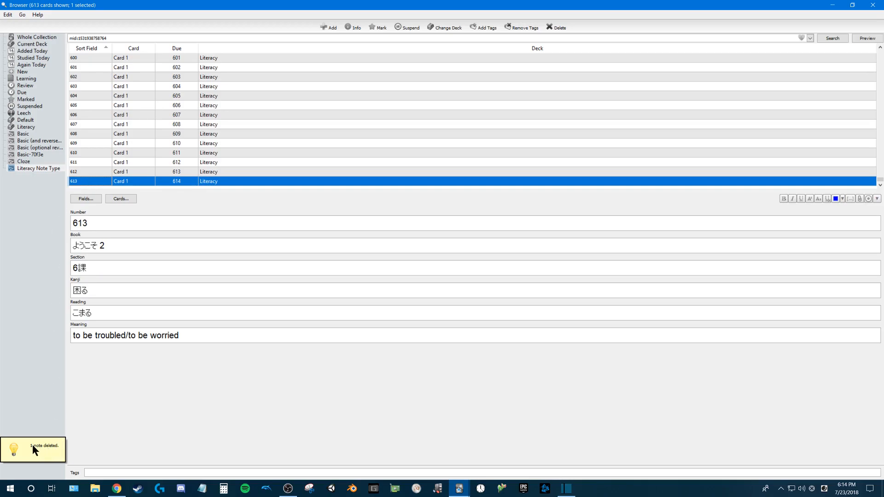
pyautogui.click(873, 5)
# Step: Examine the front of the 日本 card in review, including its kanji and the small lines below it
pyautogui.scroll(4, 460, 118)
pyautogui.scroll(-2, 463, 159)
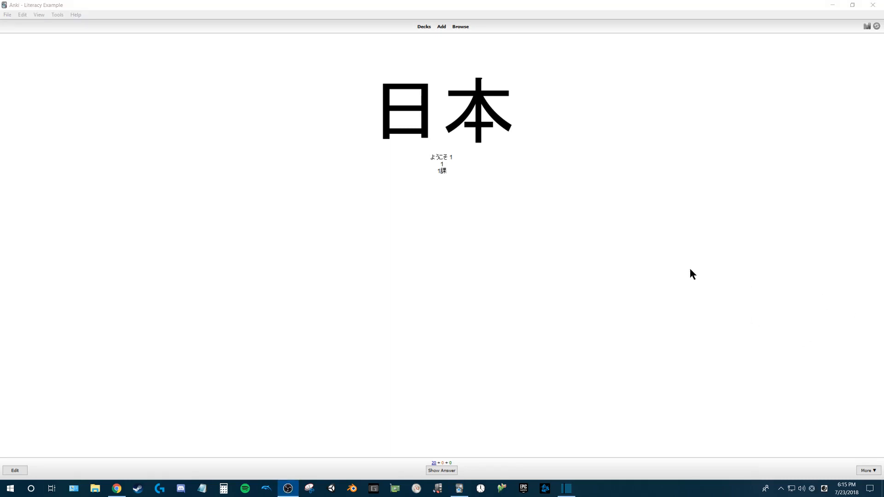
pyautogui.click(454, 221)
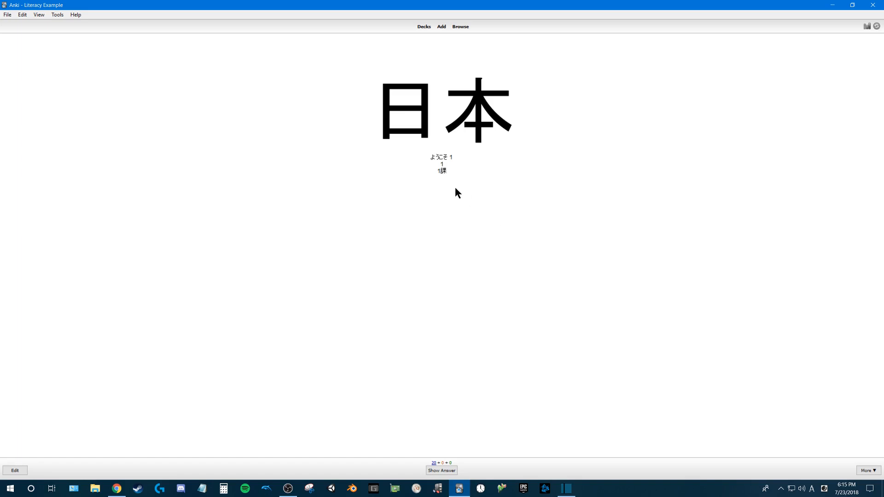
pyautogui.moveTo(358, 110); pyautogui.dragTo(458, 172)
pyautogui.click(418, 111)
pyautogui.doubleClick(417, 111)
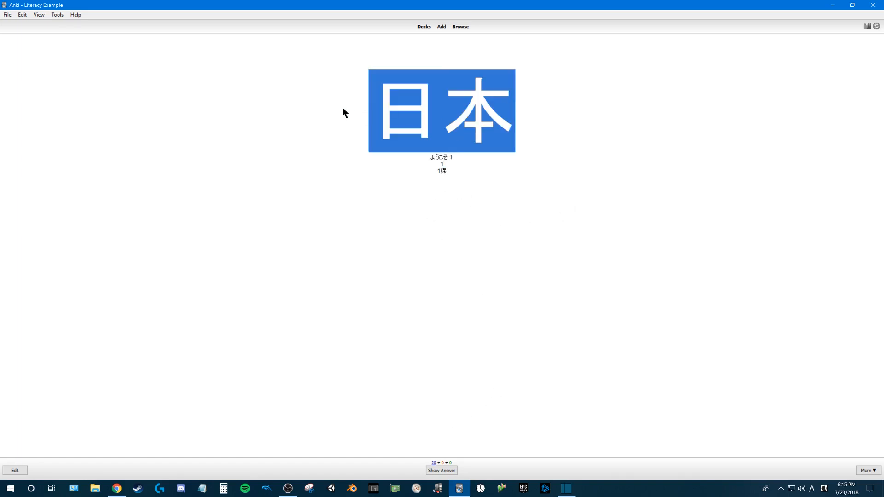
pyautogui.moveTo(374, 103); pyautogui.dragTo(513, 113)
pyautogui.click(463, 376)
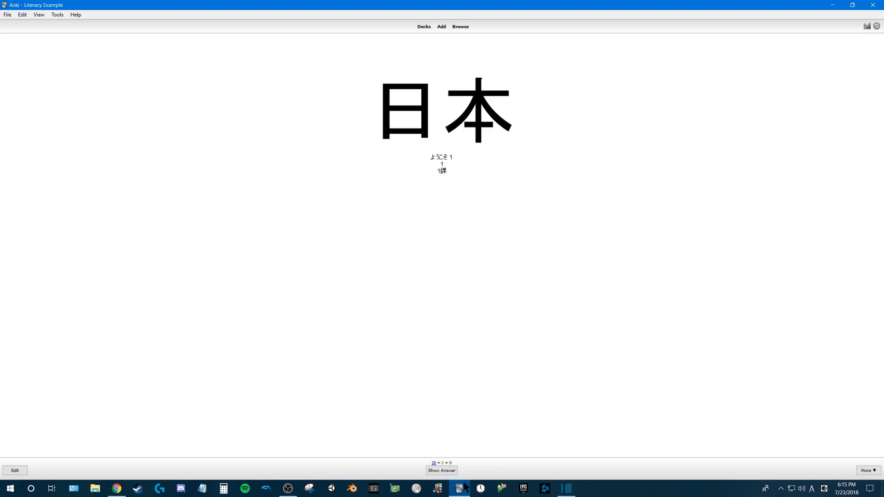
# Step: Reveal the answer of the 日本 card and compare its kanji with the reading and meaning
pyautogui.click(449, 472)
pyautogui.moveTo(354, 267); pyautogui.dragTo(541, 270)
pyautogui.moveTo(356, 349); pyautogui.dragTo(530, 351)
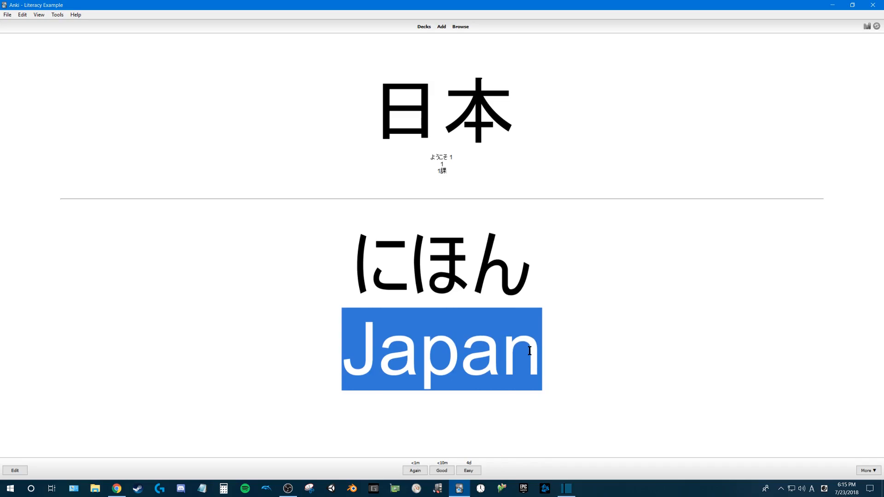
pyautogui.click(412, 248)
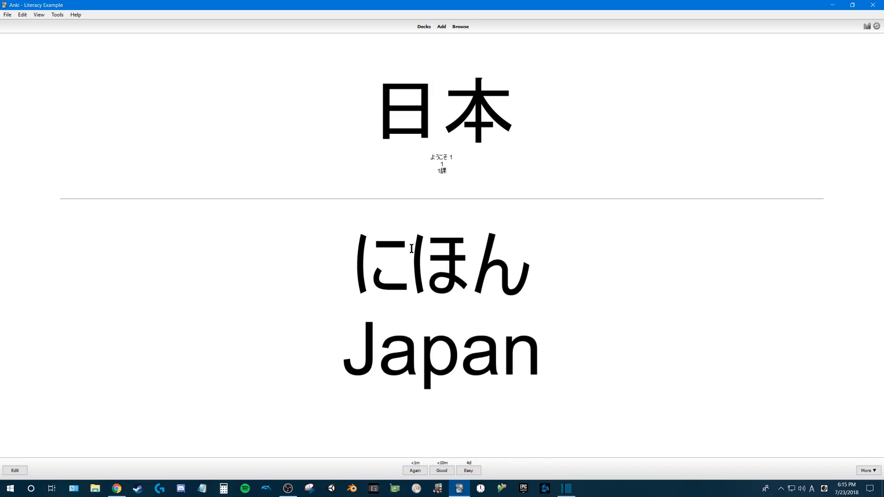
pyautogui.moveTo(369, 71); pyautogui.dragTo(543, 368)
pyautogui.click(440, 282)
pyautogui.doubleClick(417, 98)
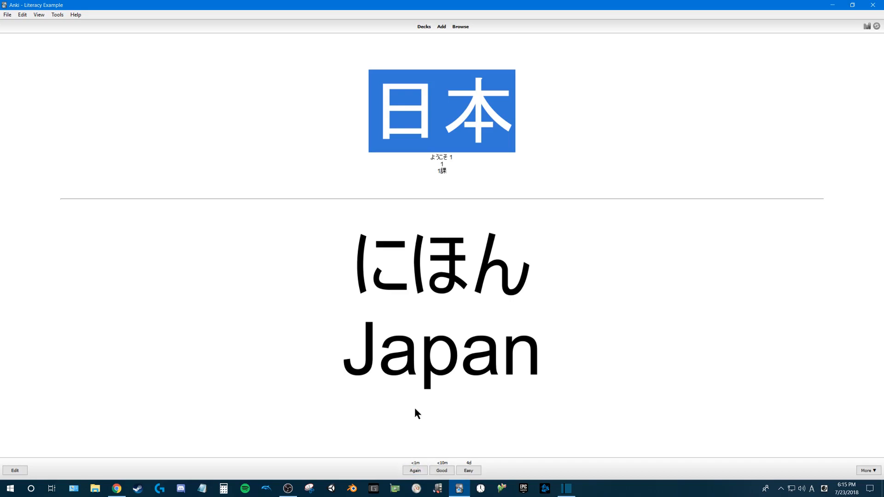
pyautogui.moveTo(370, 110); pyautogui.dragTo(531, 356)
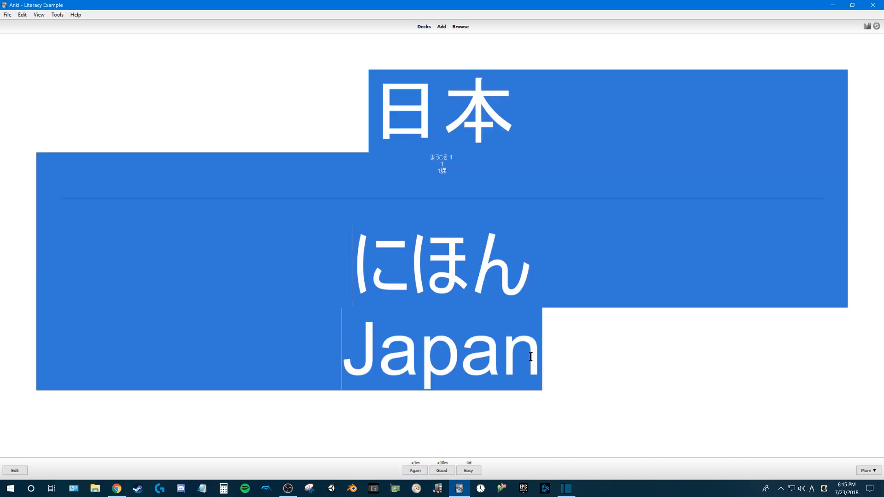
pyautogui.click(415, 155)
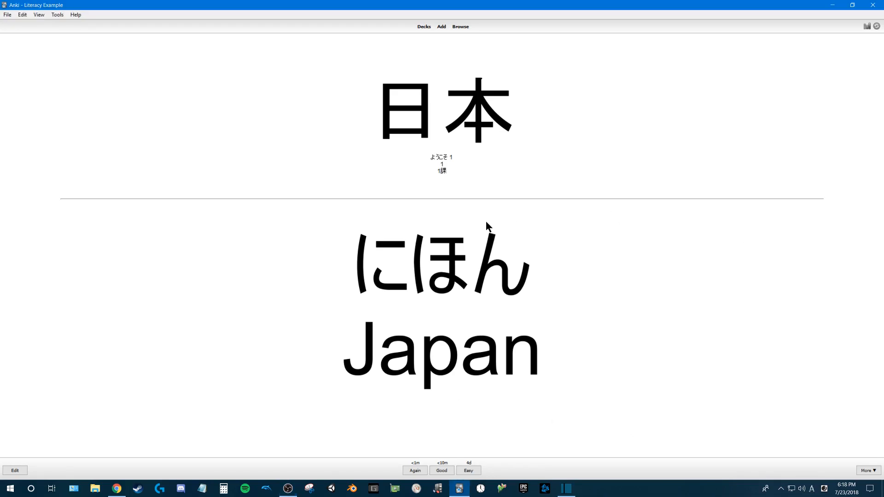
pyautogui.click(487, 225)
pyautogui.moveTo(377, 110); pyautogui.dragTo(495, 111)
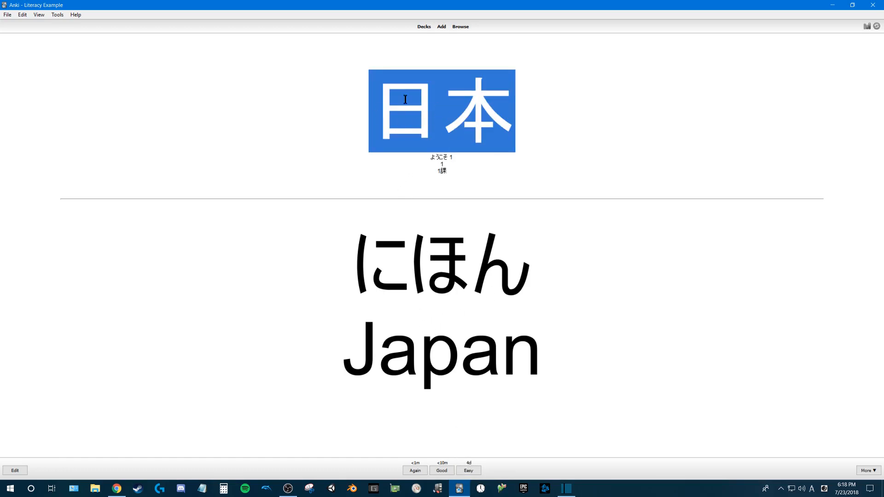
# Step: Rate the 日本 card Again, and reveal the answer for 日曜日 and rate it Easy
pyautogui.click(415, 470)
pyautogui.moveTo(337, 102); pyautogui.dragTo(502, 113)
pyautogui.click(522, 124)
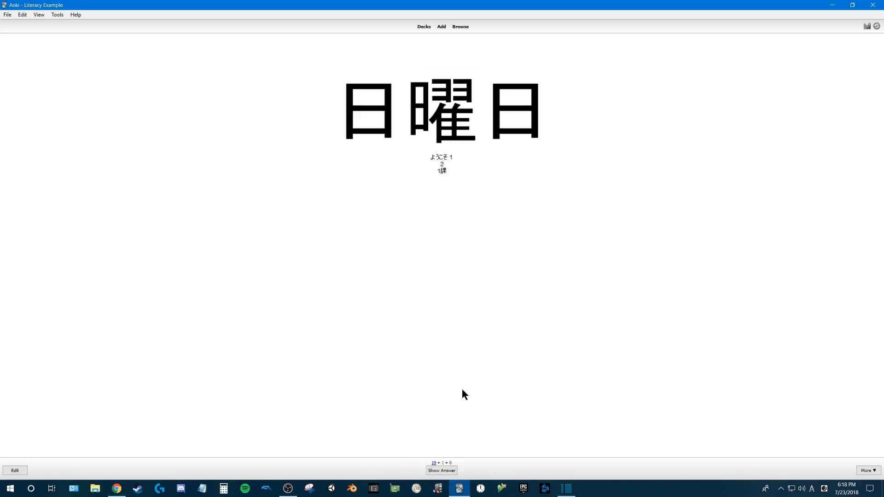
pyautogui.click(441, 470)
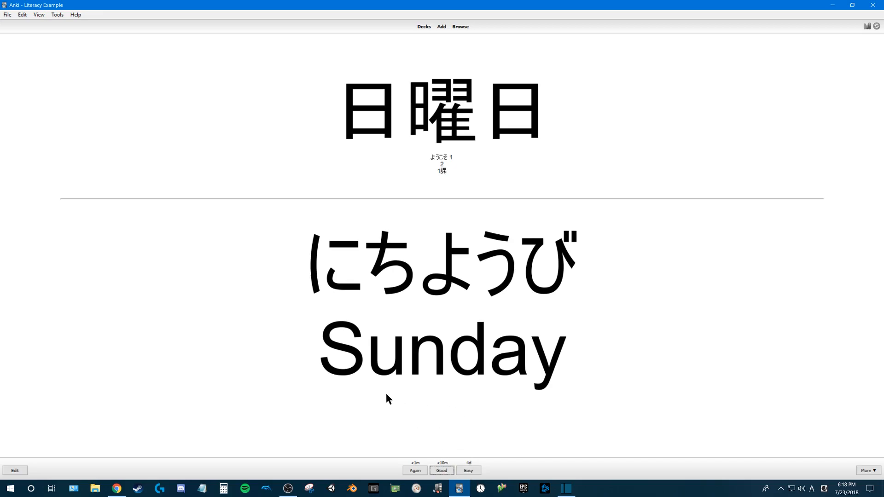
pyautogui.click(469, 472)
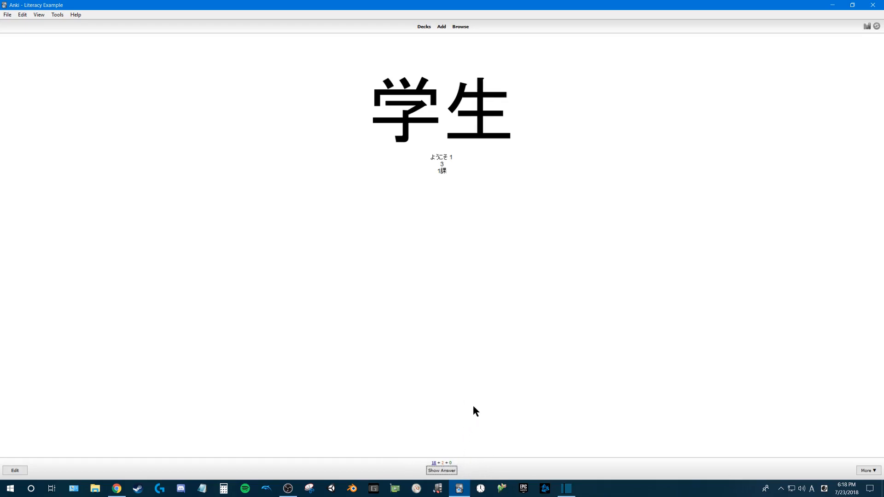
# Step: Reveal the answer for 学生, rate it Good, and show the answer of the 学こう card
pyautogui.click(446, 471)
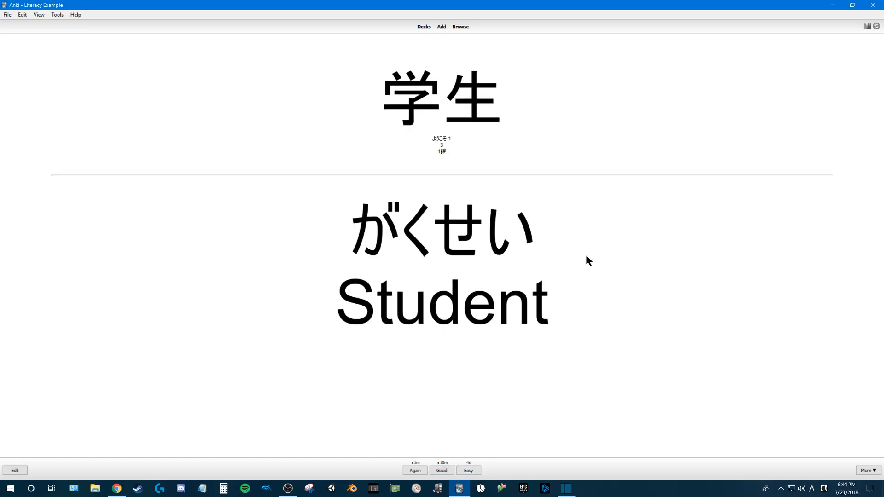
pyautogui.press('space')
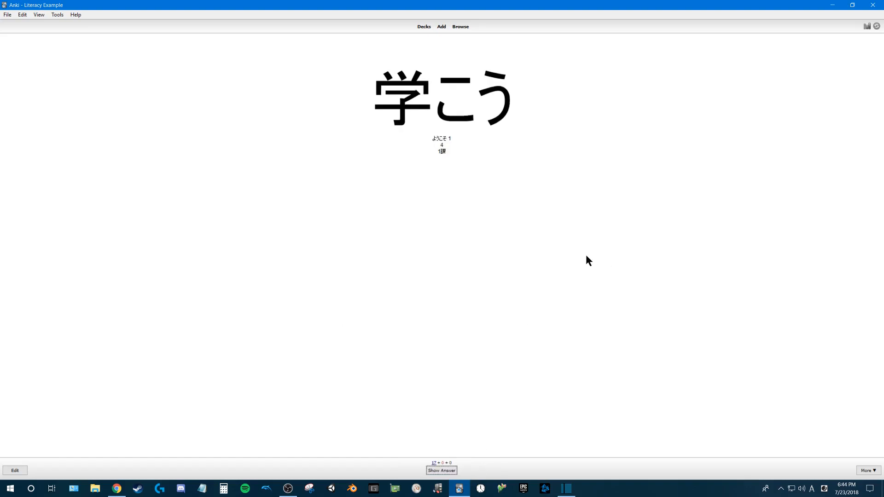
pyautogui.press('space')
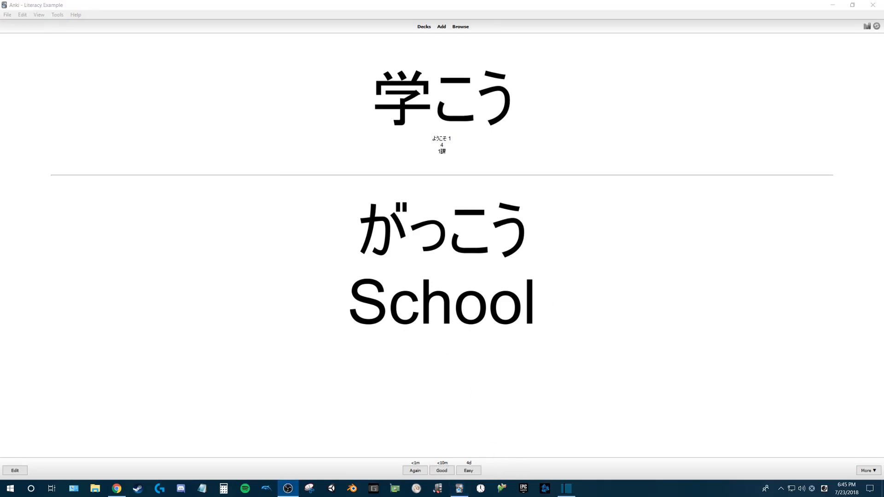
# Step: Return to the deck list and start a synchronization to bring up the AnkiWeb account dialog
pyautogui.click(420, 29)
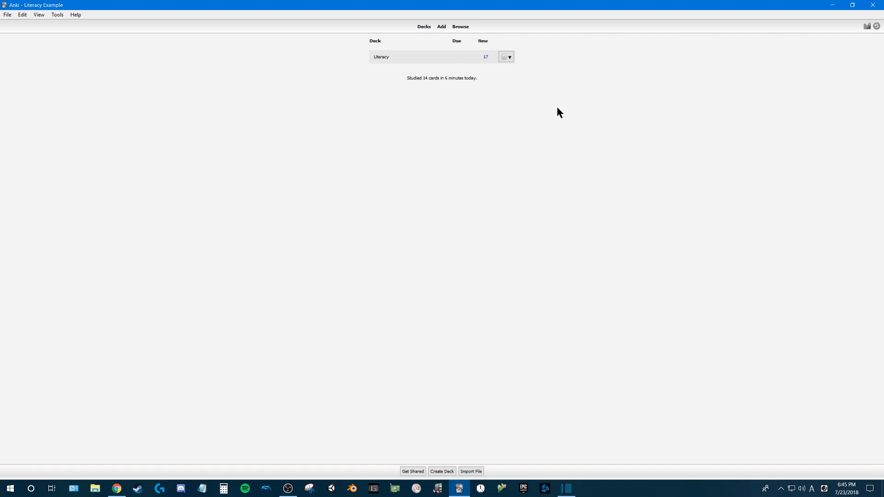
pyautogui.click(877, 30)
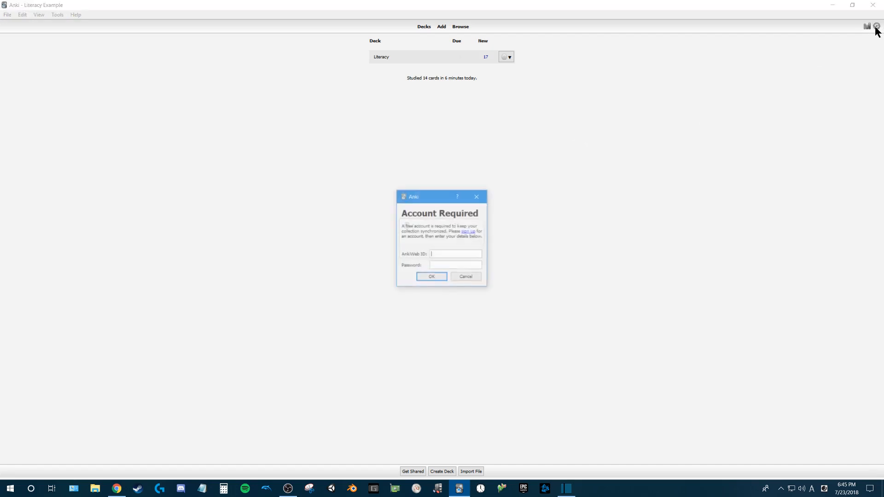
pyautogui.moveTo(423, 200); pyautogui.dragTo(478, 180)
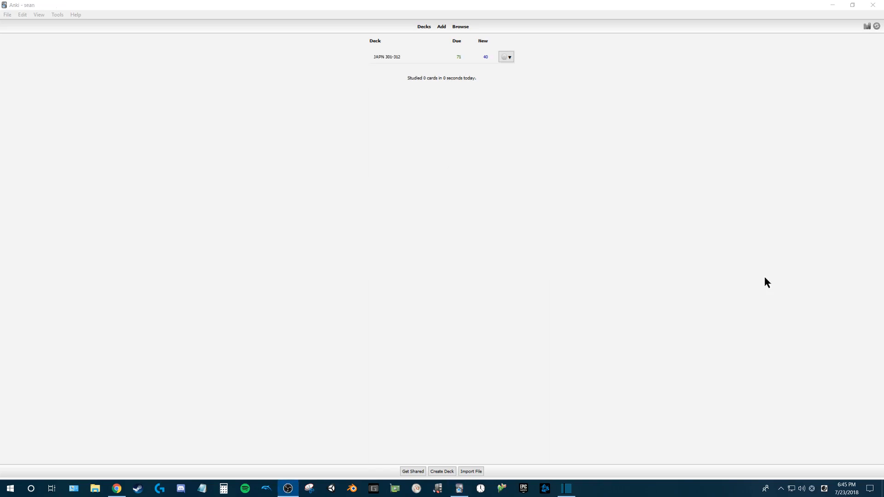
# Step: Synchronize the profile containing the JAPN 301-312 deck with AnkiWeb
pyautogui.click(582, 240)
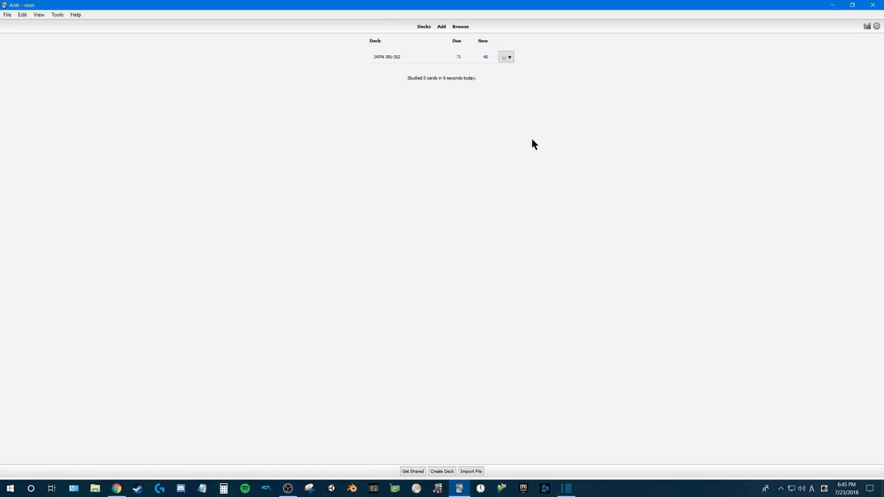
pyautogui.click(876, 27)
pyautogui.click(876, 27)
pyautogui.scroll(2, 436, 110)
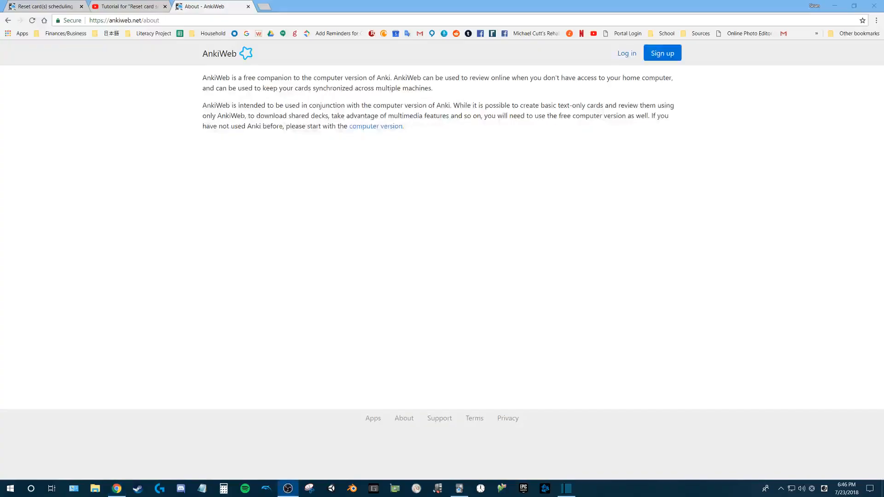
# Step: Log in to the existing AnkiWeb account with the saved credentials
pyautogui.click(422, 198)
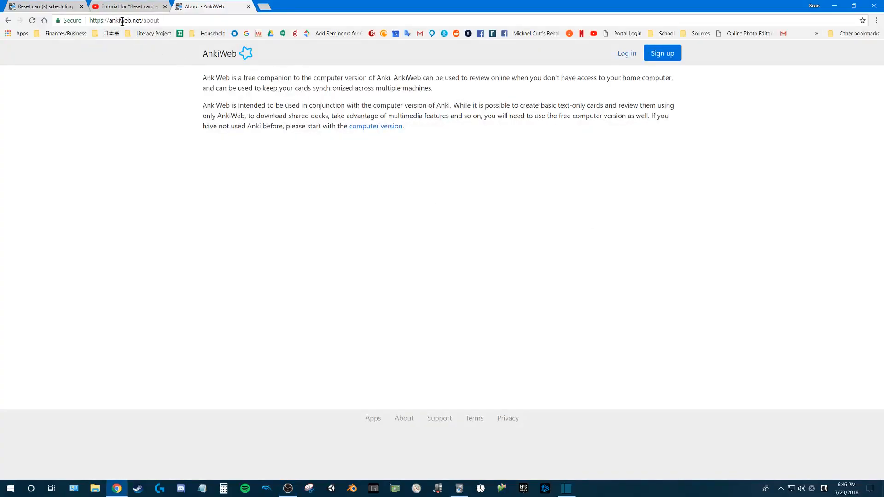
pyautogui.click(626, 55)
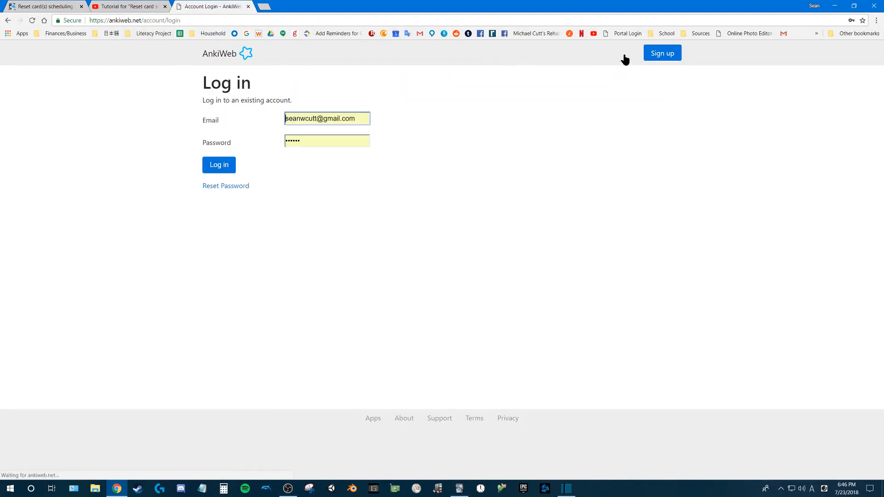
pyautogui.click(220, 167)
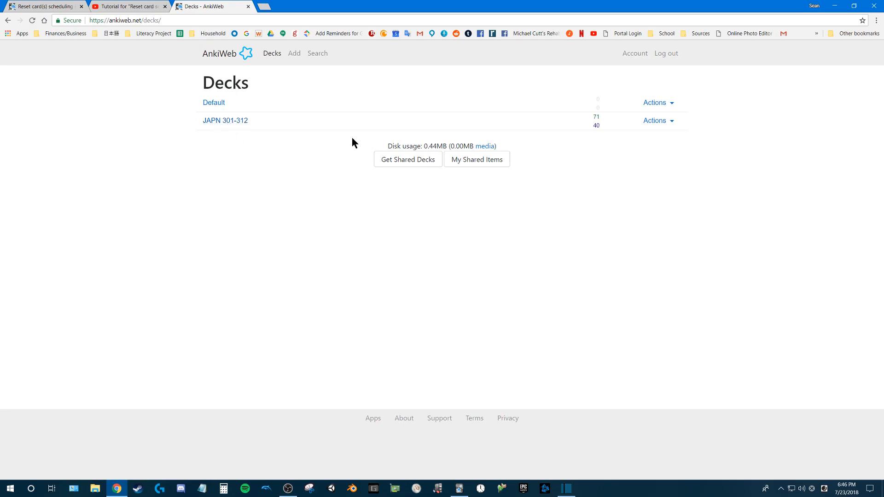
# Step: Start studying the JAPN 301-312 deck on AnkiWeb and close the YouTube tutorial tab
pyautogui.click(231, 120)
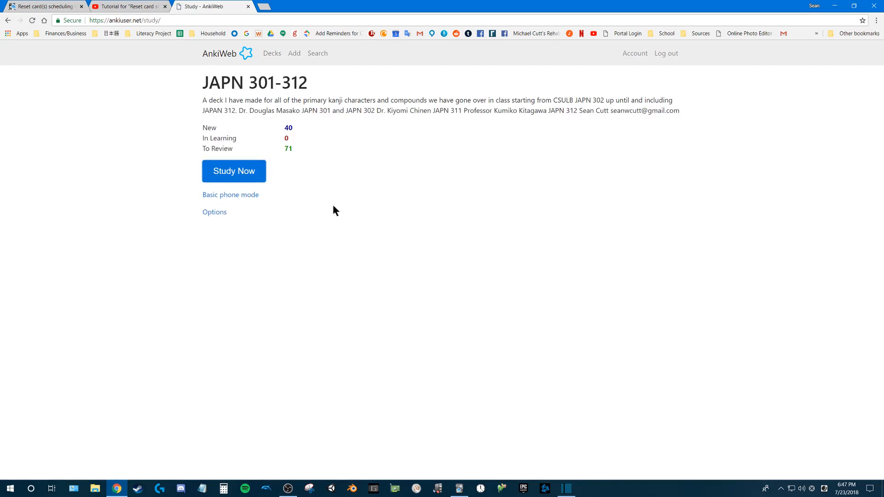
pyautogui.click(235, 174)
pyautogui.click(165, 7)
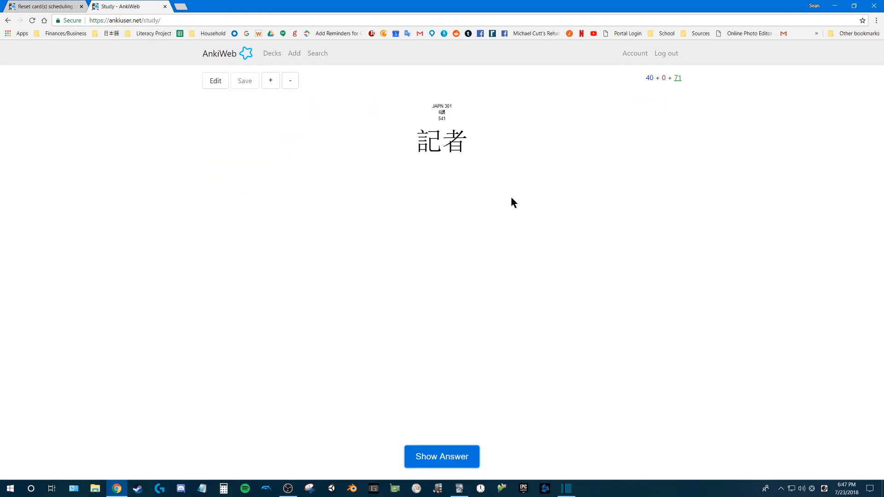
# Step: Enlarge the study page to 110% zoom
pyautogui.scroll(2, 461, 183)
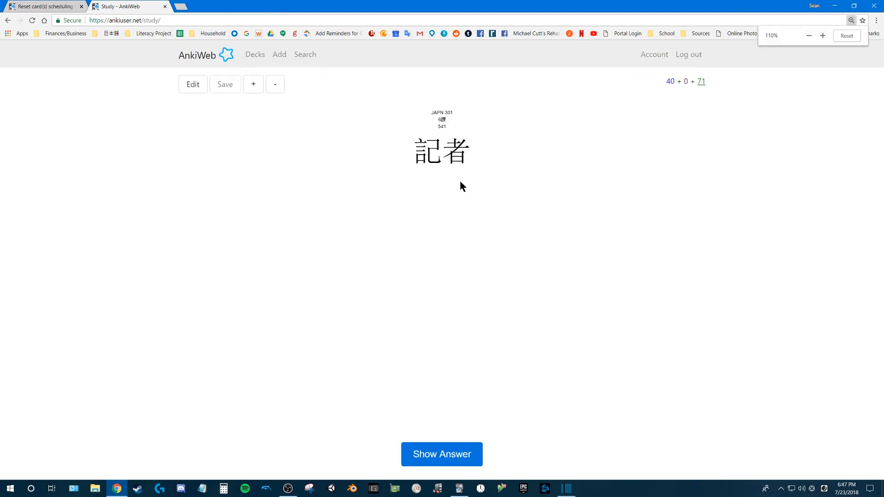
pyautogui.scroll(-1, 461, 182)
pyautogui.scroll(1, 459, 244)
pyautogui.scroll(2, 459, 244)
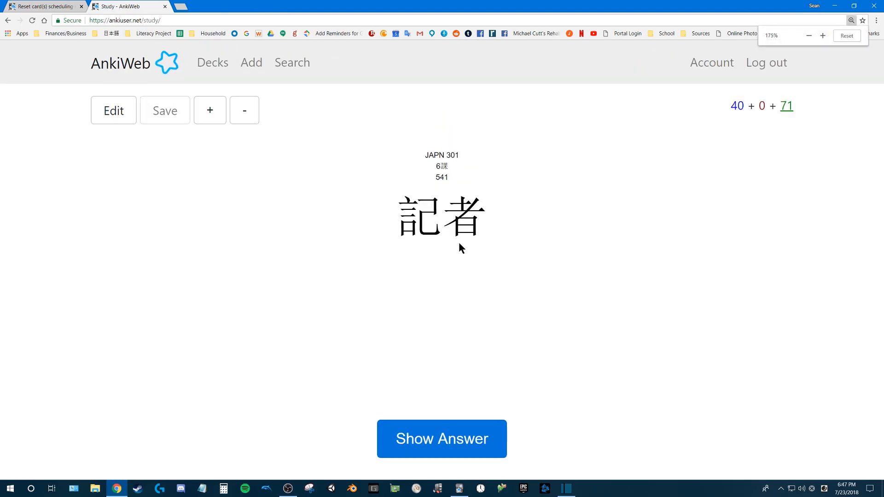
pyautogui.scroll(-2, 482, 262)
pyautogui.scroll(1, 483, 266)
pyautogui.scroll(-2, 462, 266)
# Step: Try smaller and larger text sizes for the 記者 card and leave its text enlarged
pyautogui.click(254, 85)
pyautogui.click(253, 85)
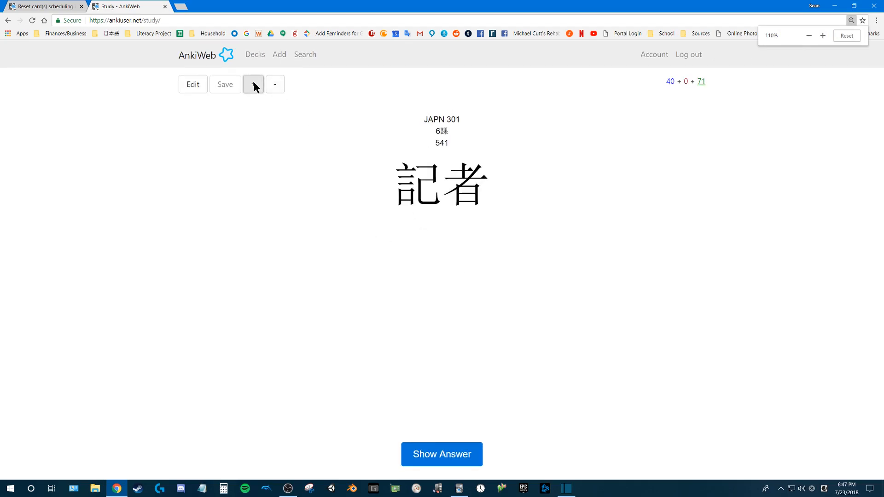
pyautogui.click(253, 85)
pyautogui.doubleClick(277, 87)
pyautogui.click(251, 85)
pyautogui.doubleClick(250, 84)
pyautogui.doubleClick(276, 87)
pyautogui.doubleClick(248, 84)
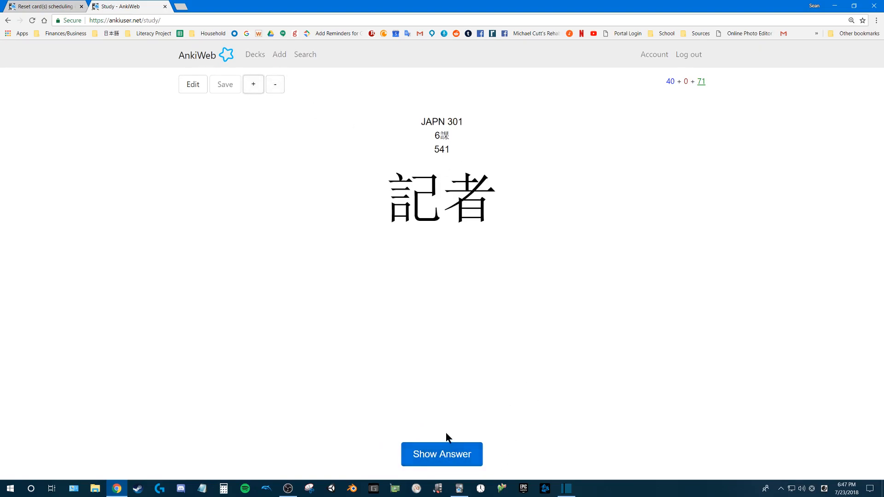
# Step: Reveal the answer for 記者 and rate it Good, and show the answer of the 試作する card
pyautogui.click(446, 451)
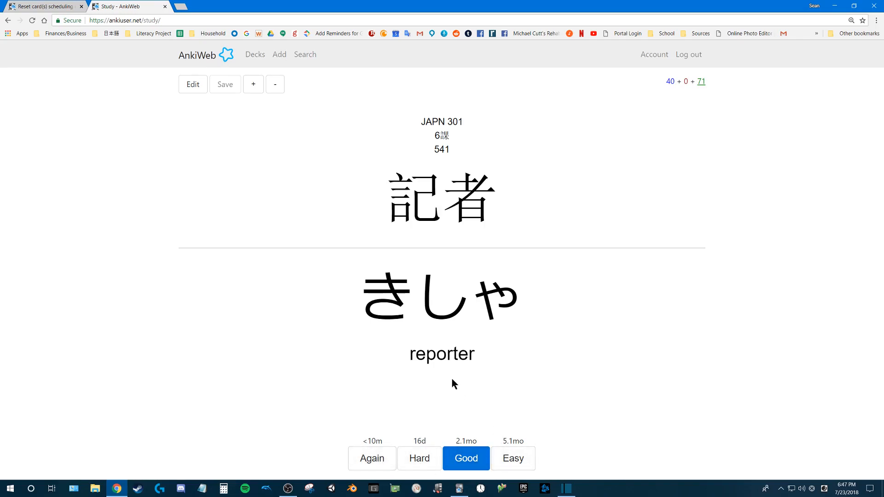
pyautogui.press('space')
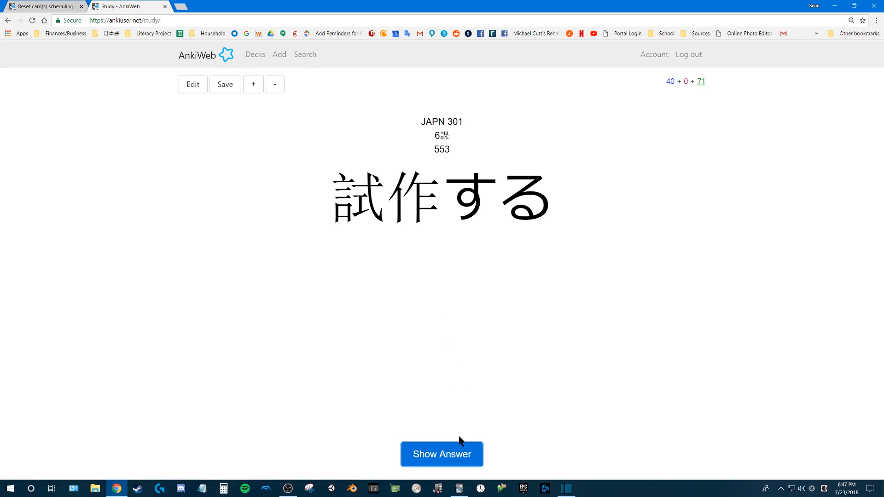
pyautogui.click(449, 456)
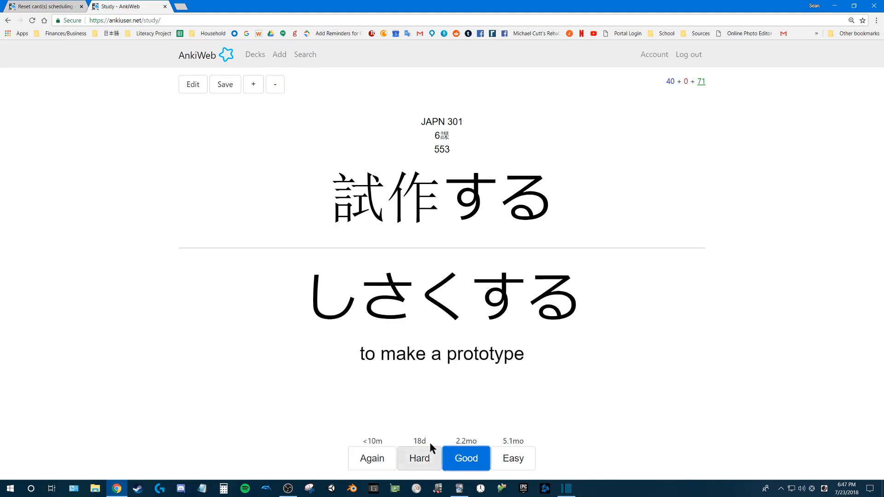
pyautogui.click(416, 268)
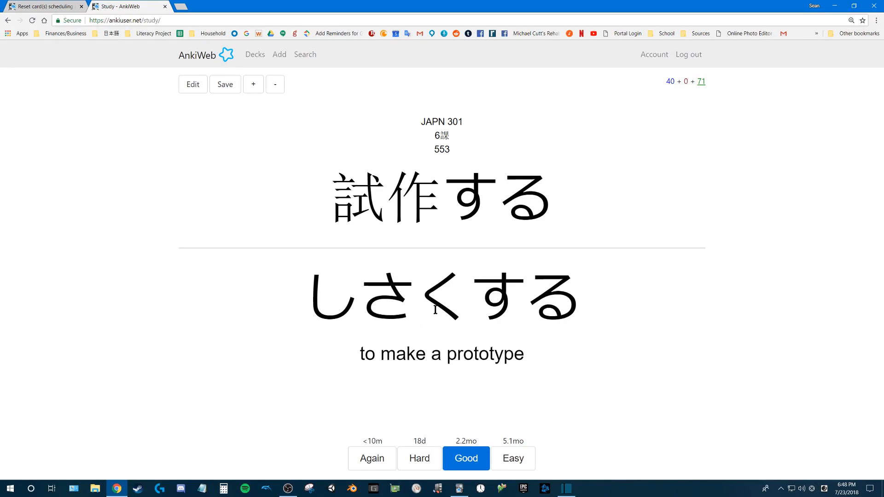
pyautogui.moveTo(362, 354); pyautogui.dragTo(534, 358)
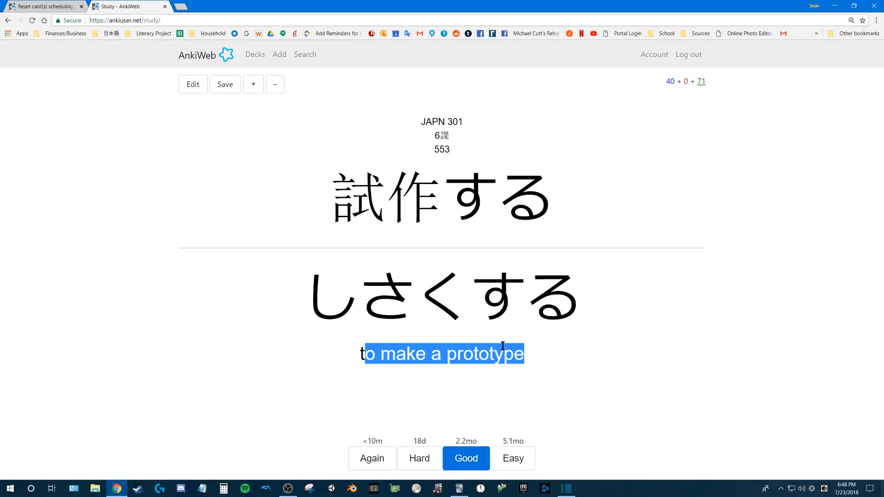
pyautogui.click(519, 300)
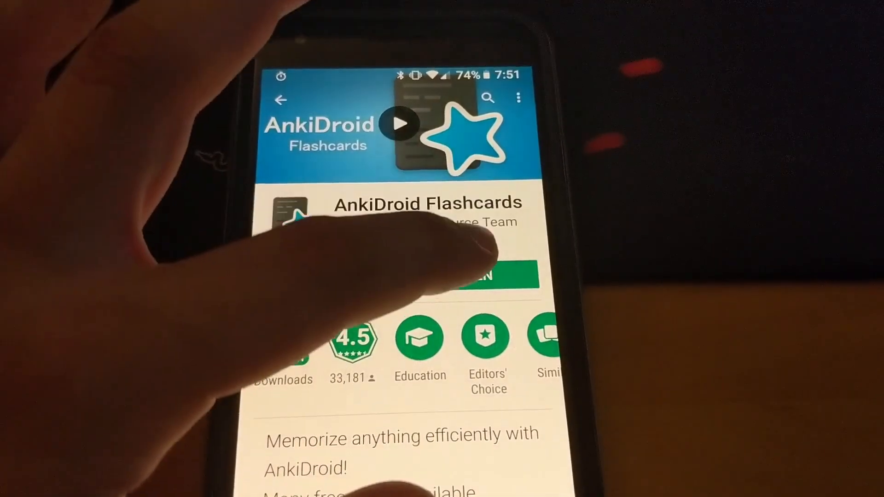
pyautogui.click(484, 269)
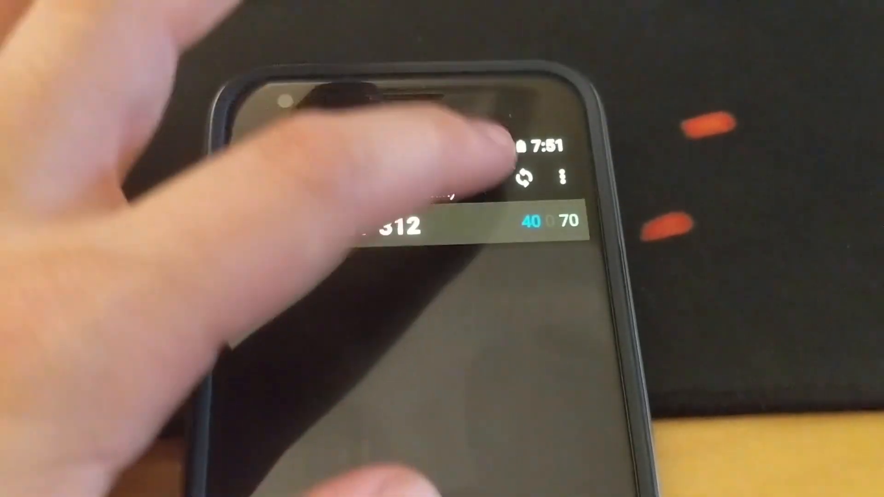
pyautogui.click(523, 193)
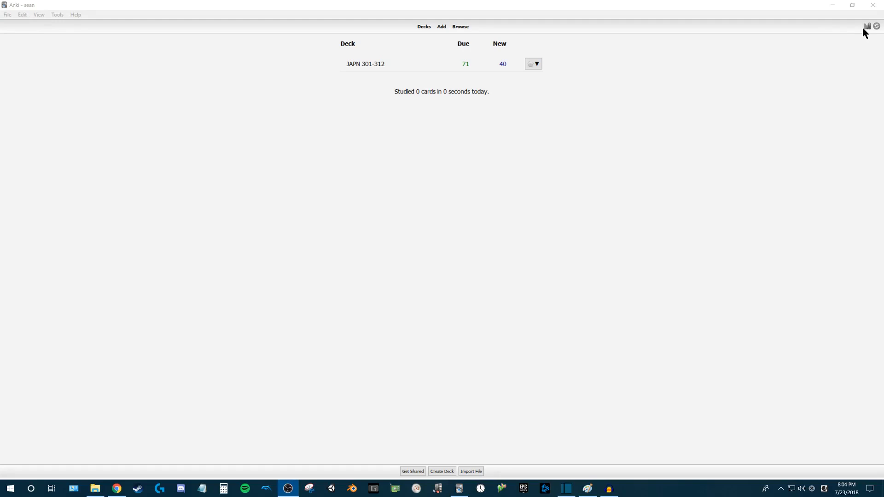
# Step: Synchronize the desktop Anki collection containing the JAPN 301-312 deck with AnkiWeb
pyautogui.click(876, 27)
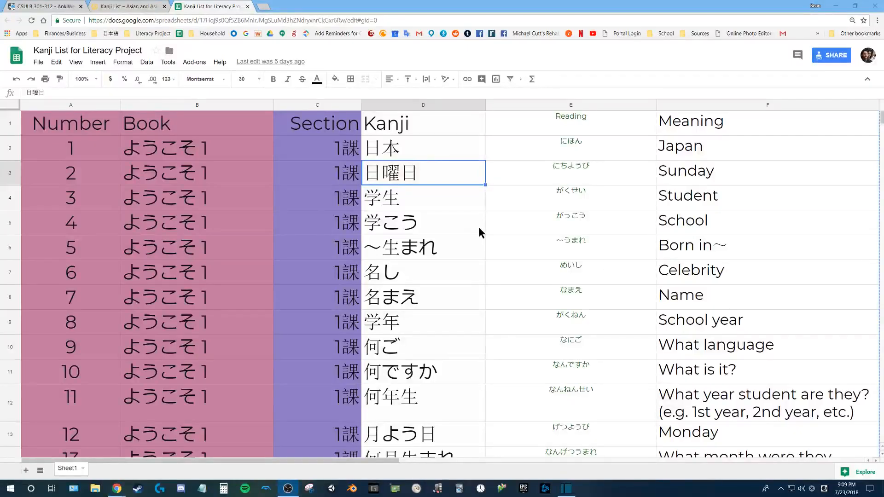
# Step: Copy the entire Kanji List for Literacy Project sheet and paste it into a new Notepad document
pyautogui.click(479, 229)
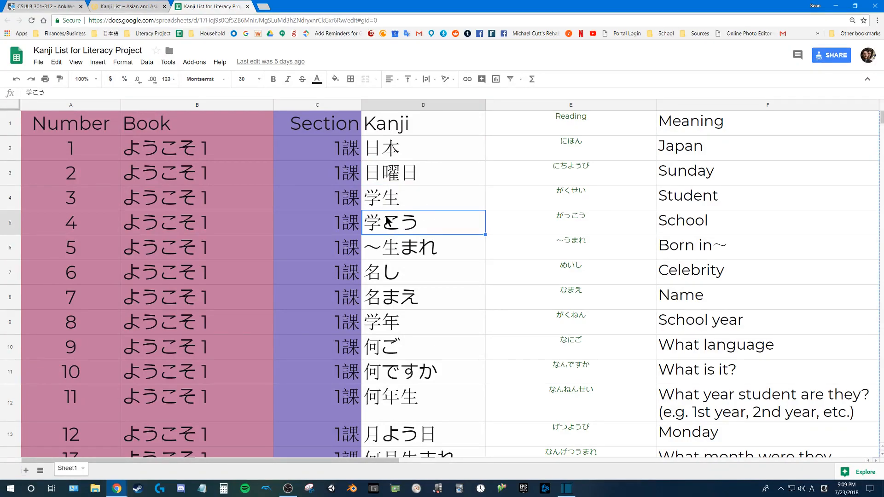
pyautogui.hotkey('ctrl', 'a')
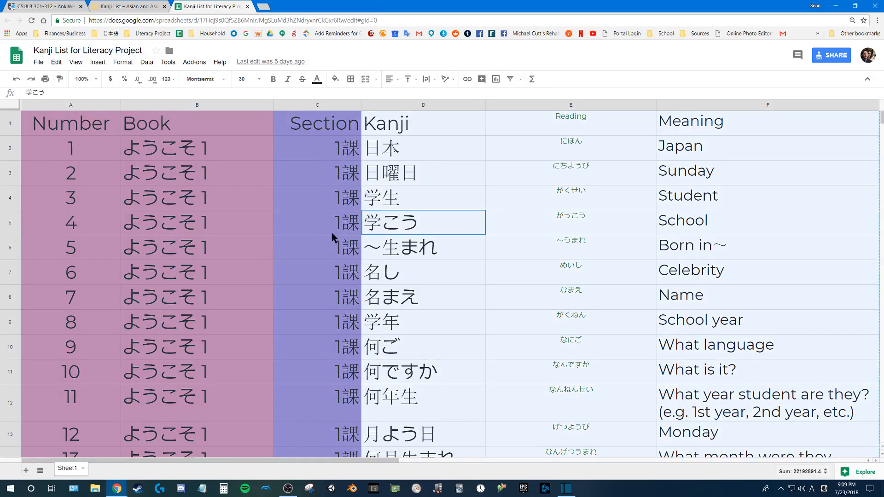
pyautogui.click(202, 488)
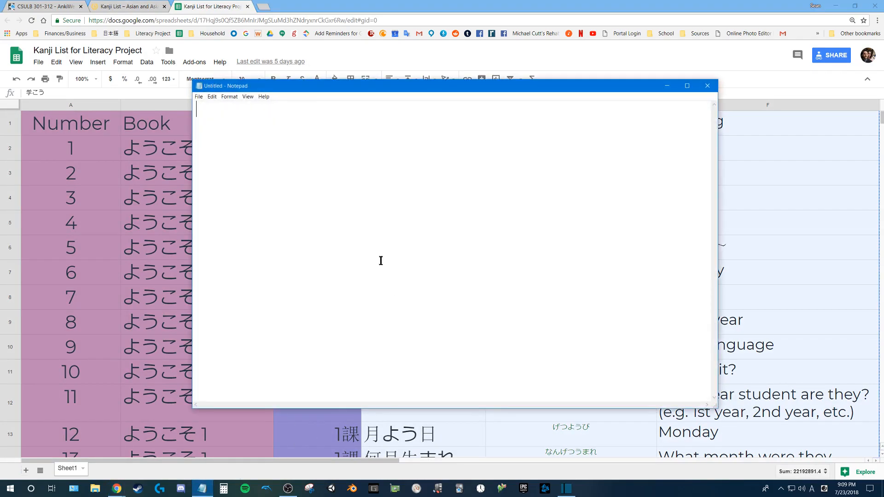
pyautogui.moveTo(483, 404); pyautogui.dragTo(385, 400)
pyautogui.scroll(-8, 645, 322)
pyautogui.moveTo(713, 387); pyautogui.dragTo(714, 111)
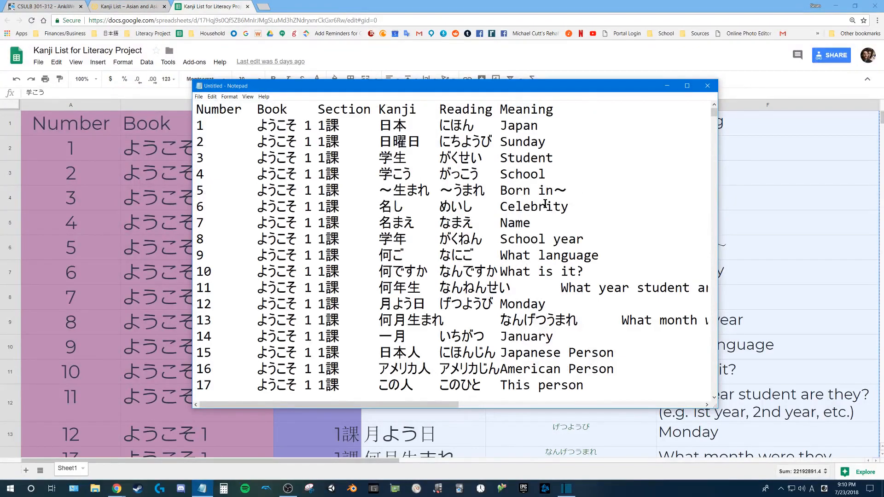
# Step: Examine where the 1課, 2課 and 3課 sections begin and end in the pasted kanji list
pyautogui.scroll(-19, 508, 240)
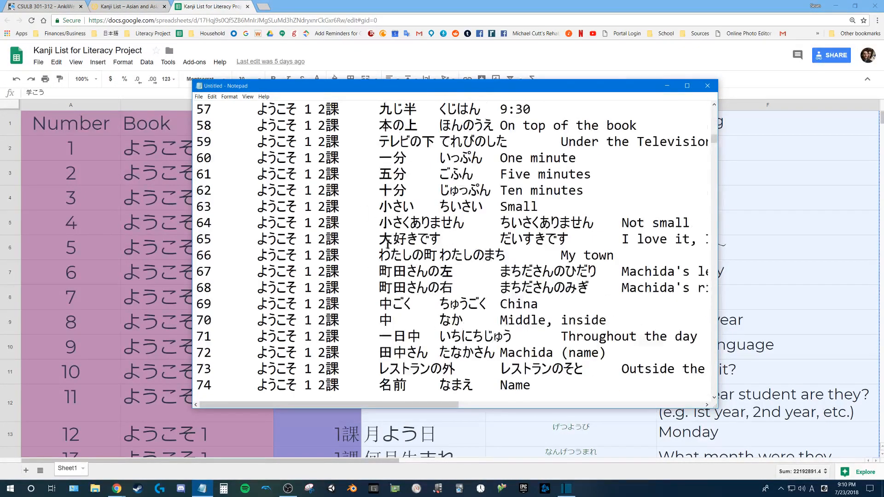
pyautogui.scroll(3, 394, 241)
pyautogui.moveTo(344, 196); pyautogui.dragTo(216, 123)
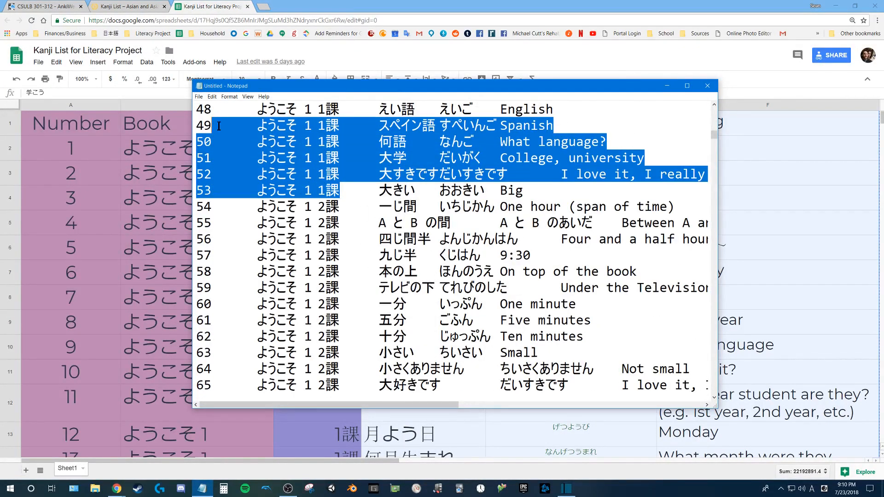
pyautogui.click(340, 190)
pyautogui.moveTo(324, 174); pyautogui.dragTo(431, 220)
pyautogui.scroll(-12, 400, 244)
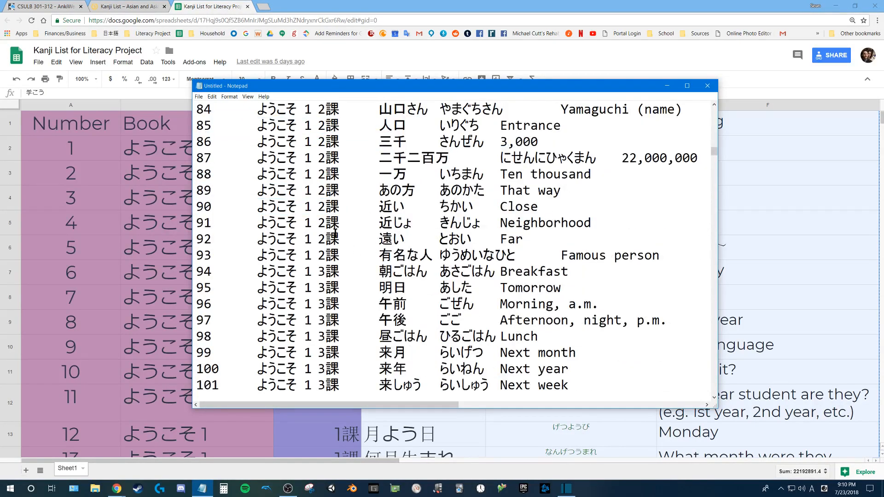
pyautogui.moveTo(318, 272); pyautogui.dragTo(410, 289)
pyautogui.click(393, 255)
pyautogui.scroll(20, 484, 238)
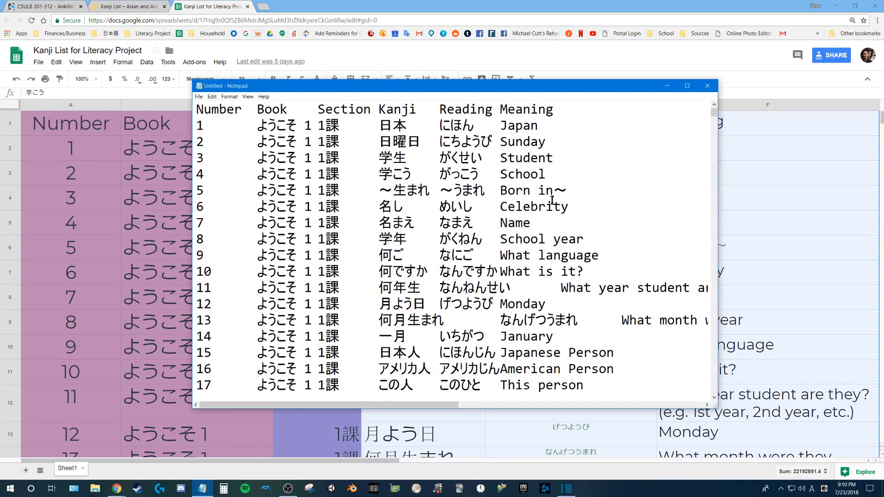
pyautogui.moveTo(199, 125); pyautogui.dragTo(515, 256)
pyautogui.click(473, 239)
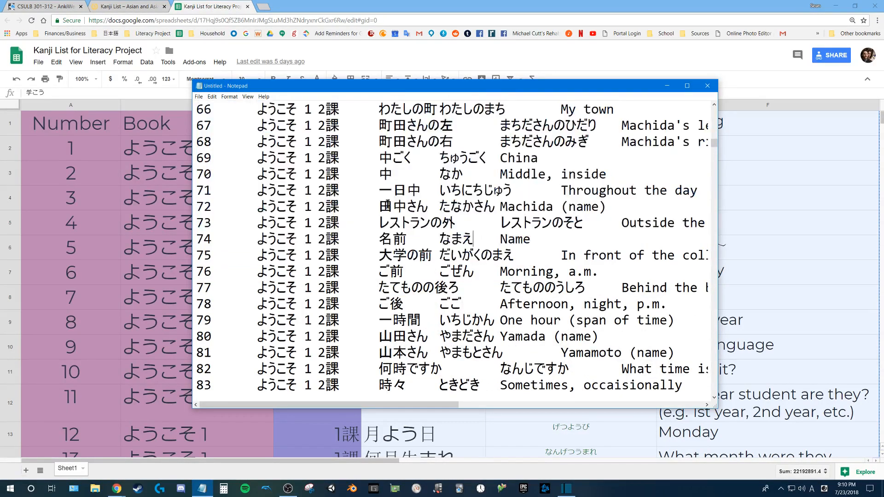
# Step: Highlight the 3課 entries numbered 94 through 152 to check the extent of that section
pyautogui.scroll(-6, 399, 239)
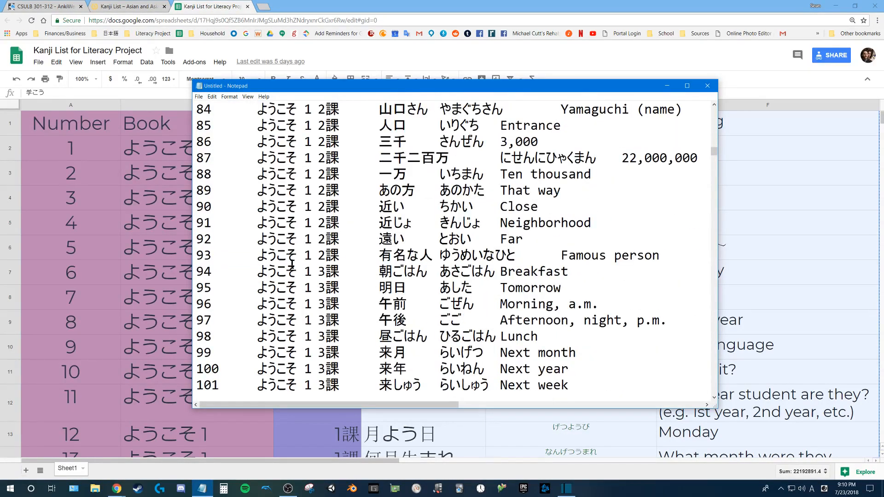
pyautogui.moveTo(193, 271); pyautogui.dragTo(620, 257)
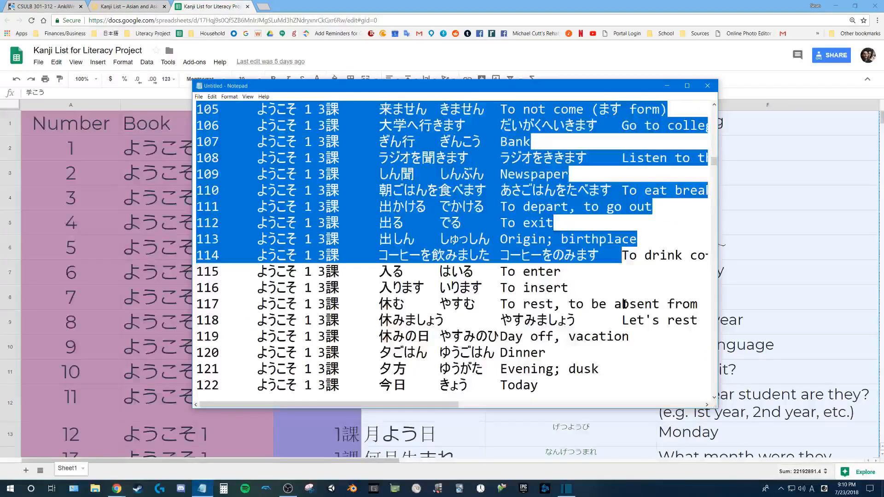
pyautogui.scroll(-2, 625, 304)
pyautogui.moveTo(624, 305); pyautogui.dragTo(572, 195)
pyautogui.scroll(-8, 614, 308)
pyautogui.scroll(-4, 568, 316)
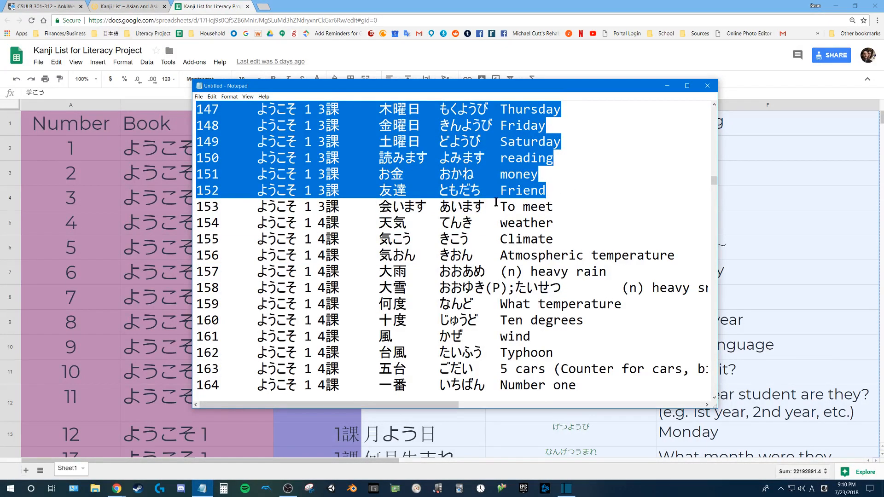
pyautogui.scroll(20, 306, 171)
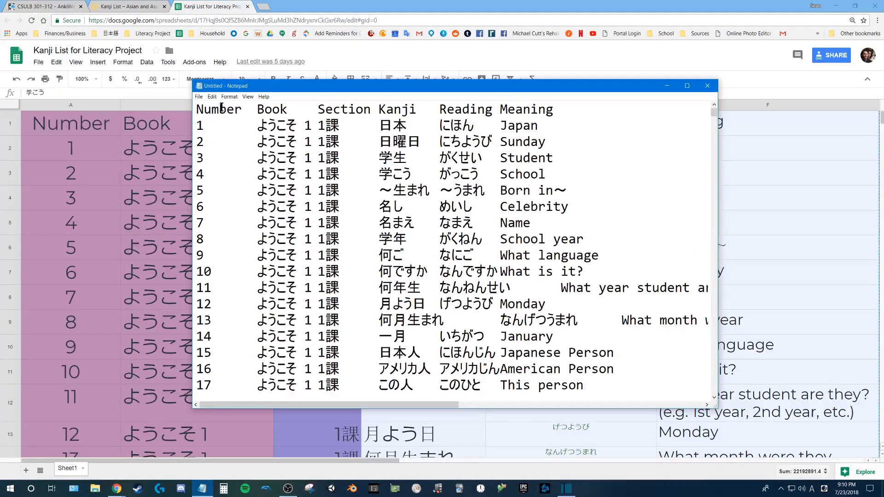
# Step: Delete all entries after number 152 from the Notepad list, keeping only ようこそ 1 sections 1課 to 3課
pyautogui.moveTo(199, 123); pyautogui.dragTo(515, 277)
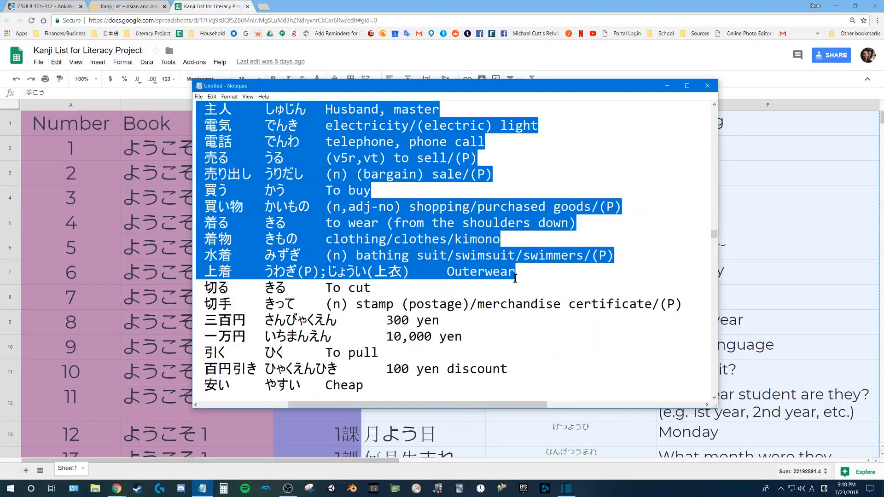
pyautogui.click(431, 227)
pyautogui.scroll(-20, 510, 328)
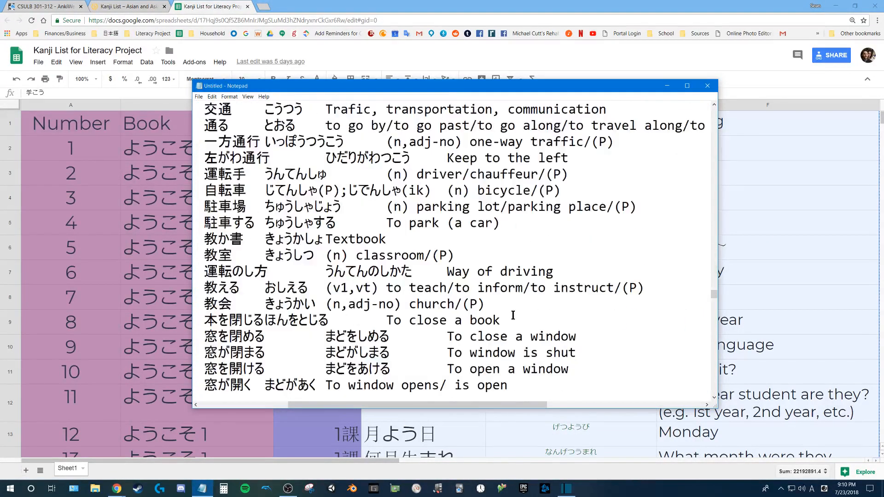
pyautogui.scroll(-20, 510, 329)
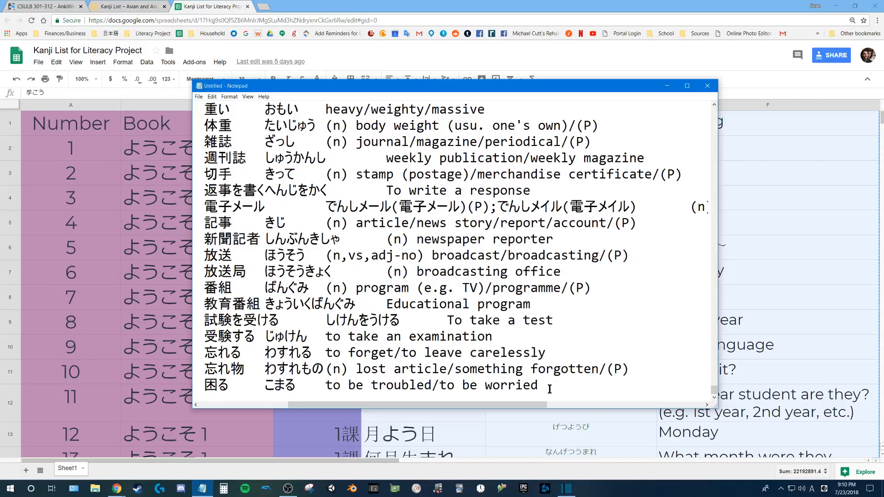
pyautogui.keyDown('shift'); pyautogui.click(549, 384); pyautogui.keyUp('shift')
pyautogui.press('BackSpace')
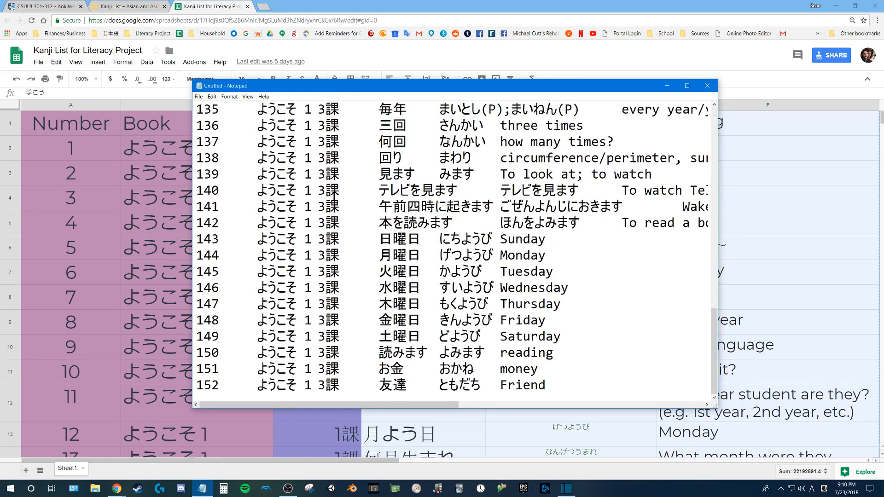
# Step: Review the trimmed Notepad list from entry 94 through 152 and highlight the kanji, reading and meaning text of the upper entries
pyautogui.scroll(14, 340, 189)
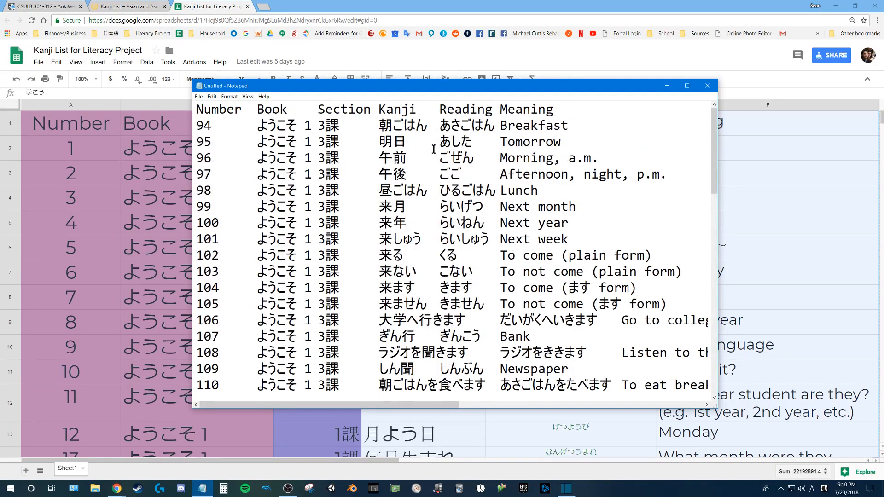
pyautogui.scroll(-14, 438, 148)
pyautogui.scroll(14, 438, 148)
pyautogui.moveTo(377, 125); pyautogui.dragTo(596, 365)
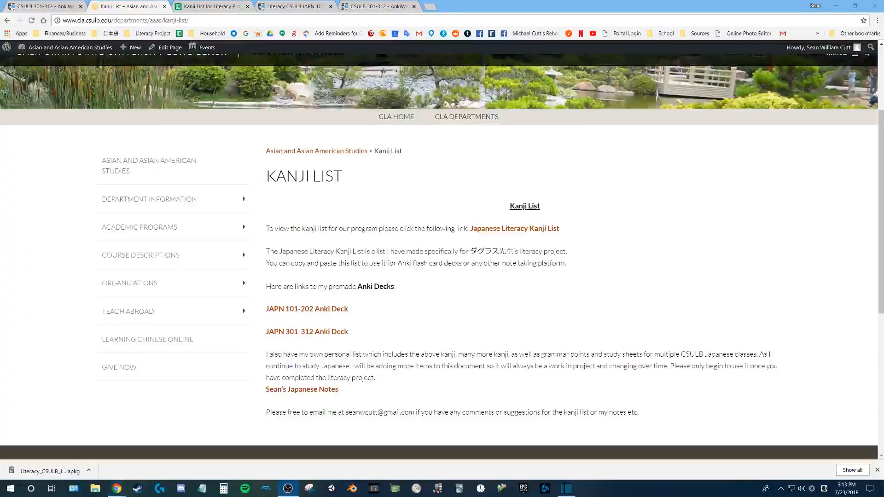
# Step: Open the Japanese Literacy Kanji List from the Kanji List web page in a new tab placed directly after that page
pyautogui.scroll(-3, 411, 245)
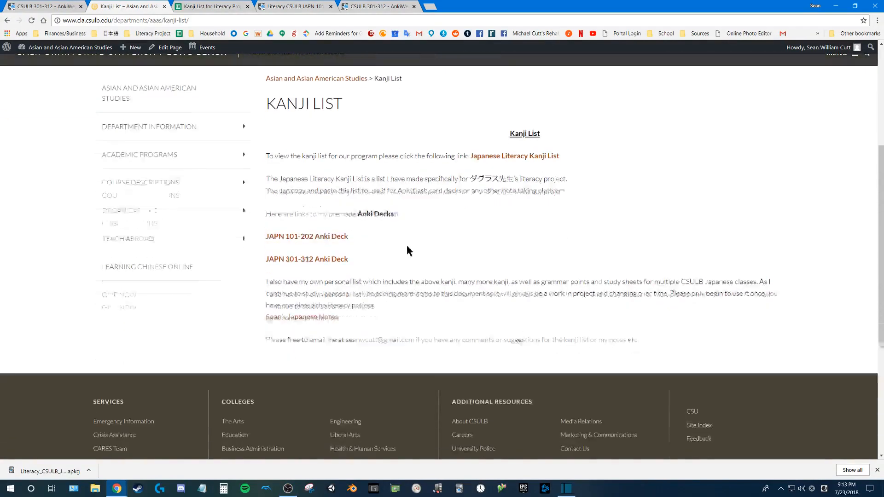
pyautogui.scroll(3, 380, 259)
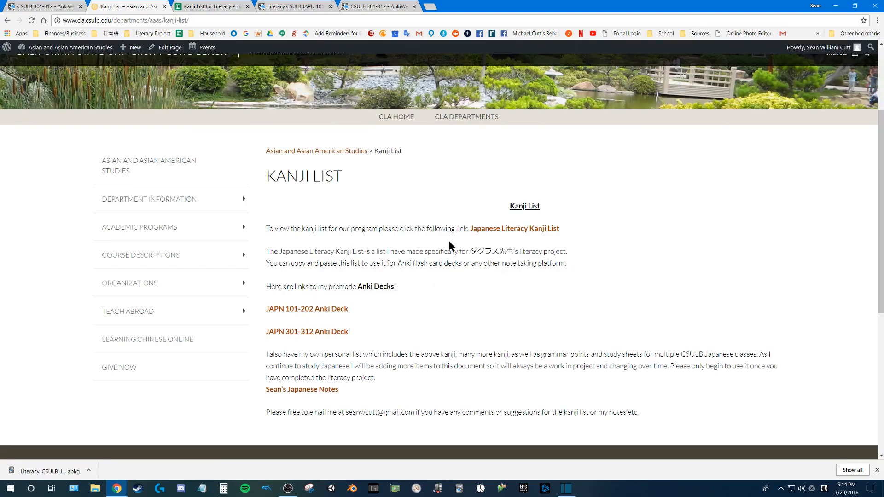
pyautogui.moveTo(352, 229); pyautogui.dragTo(561, 229)
pyautogui.middleClick(510, 229)
pyautogui.click(450, 7)
pyautogui.moveTo(451, 9); pyautogui.dragTo(233, 4)
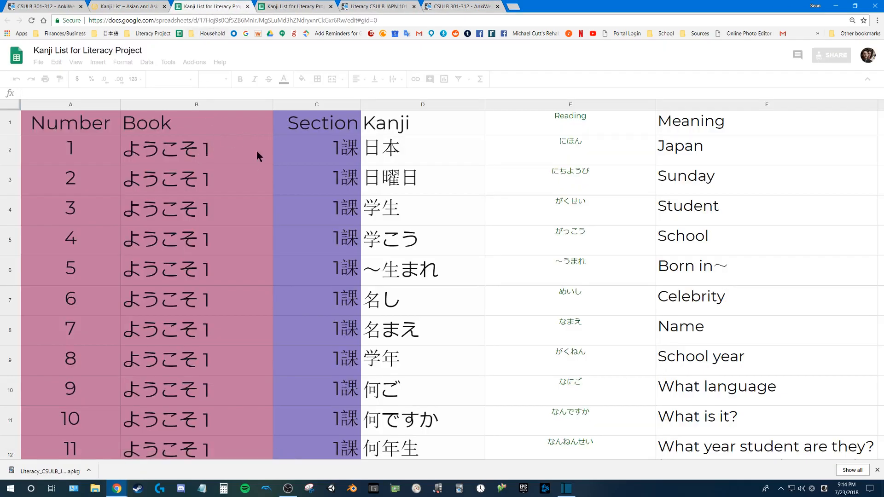
# Step: Return to the Kanji List web page and highlight the JAPN 101-202 and JAPN 301-312 Anki Deck links
pyautogui.click(146, 7)
pyautogui.moveTo(355, 314); pyautogui.dragTo(265, 309)
pyautogui.click(378, 310)
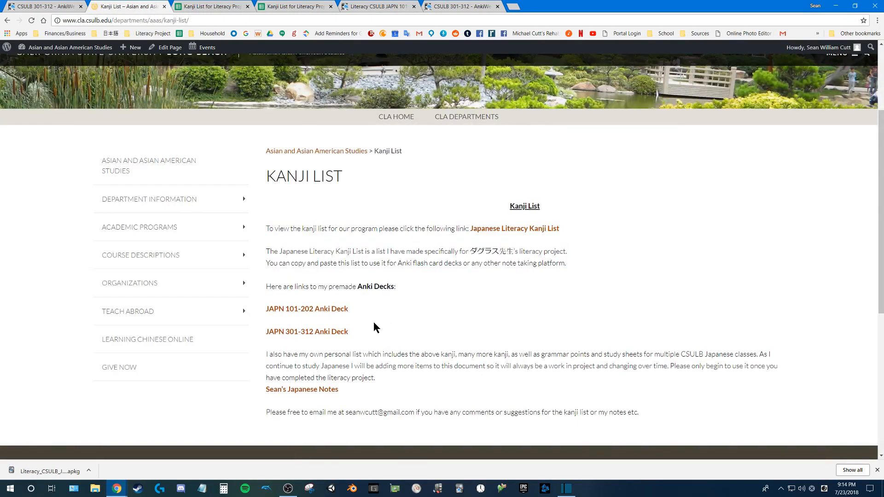
pyautogui.moveTo(351, 310); pyautogui.dragTo(265, 308)
pyautogui.click(367, 336)
pyautogui.scroll(-1, 359, 318)
pyautogui.moveTo(355, 292); pyautogui.dragTo(272, 298)
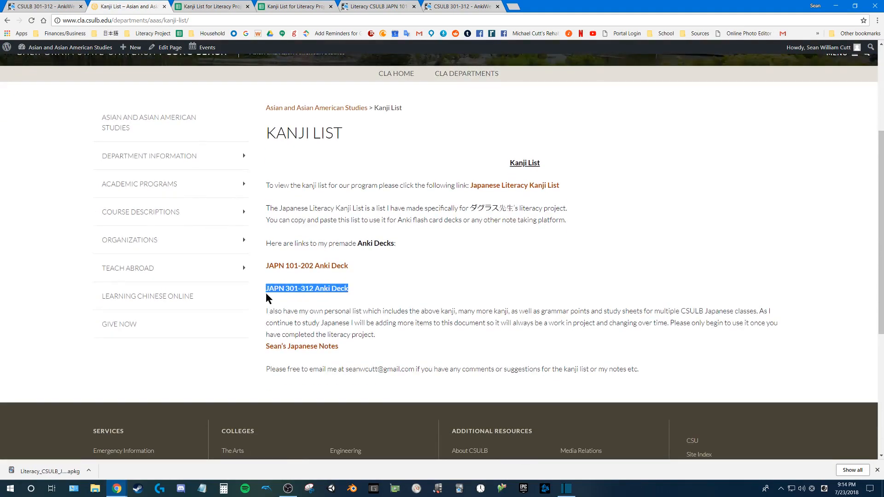
pyautogui.click(367, 282)
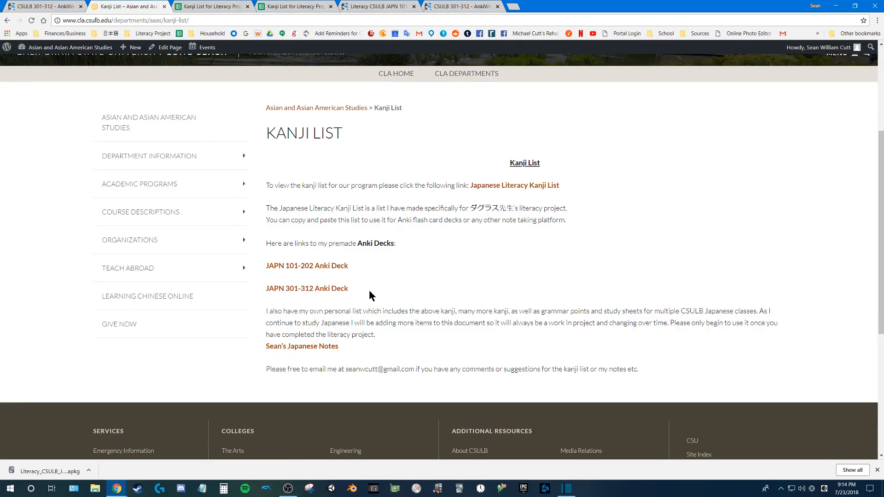
# Step: Open the personal Japanese notes spreadsheet linked on the Kanji List page in a new tab placed beside that page
pyautogui.scroll(-3, 420, 248)
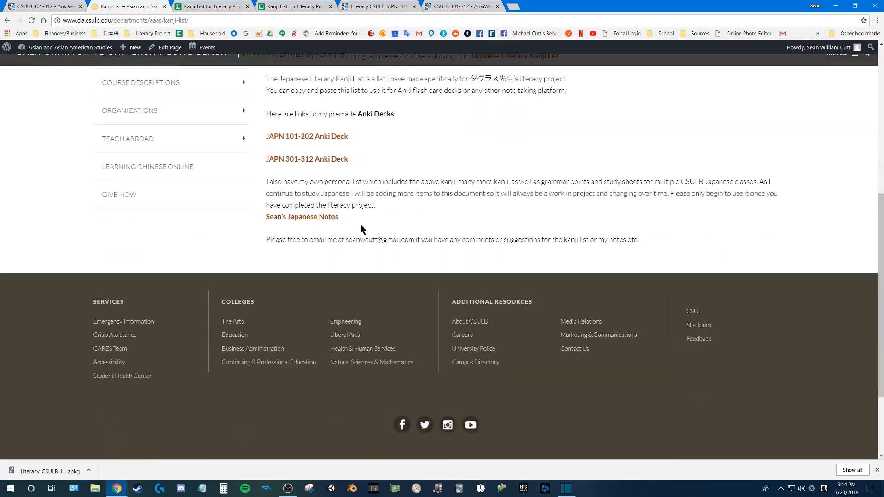
pyautogui.moveTo(355, 218); pyautogui.dragTo(266, 220)
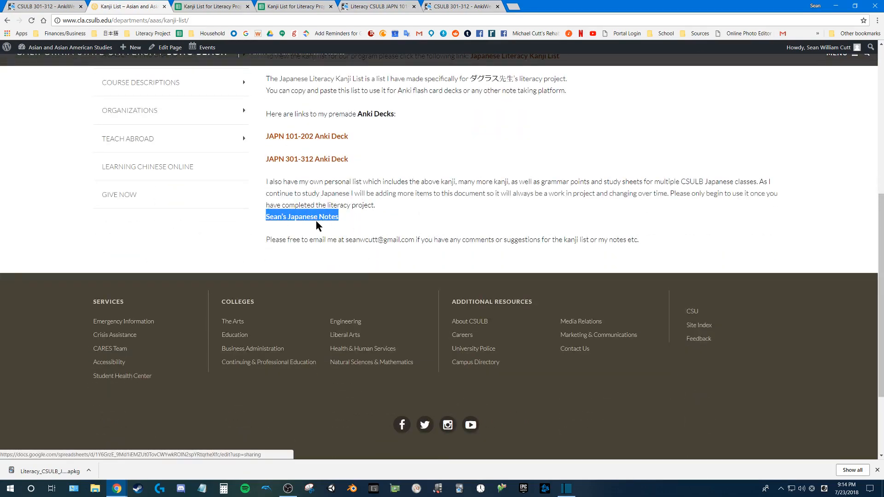
pyautogui.click(310, 222)
pyautogui.moveTo(515, 7); pyautogui.dragTo(181, 9)
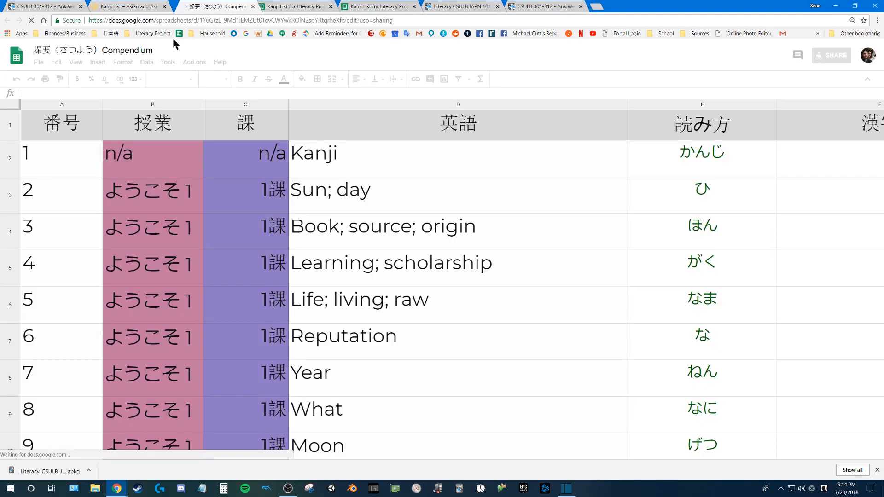
pyautogui.click(138, 8)
pyautogui.hotkey('ctrl', 'Tab')
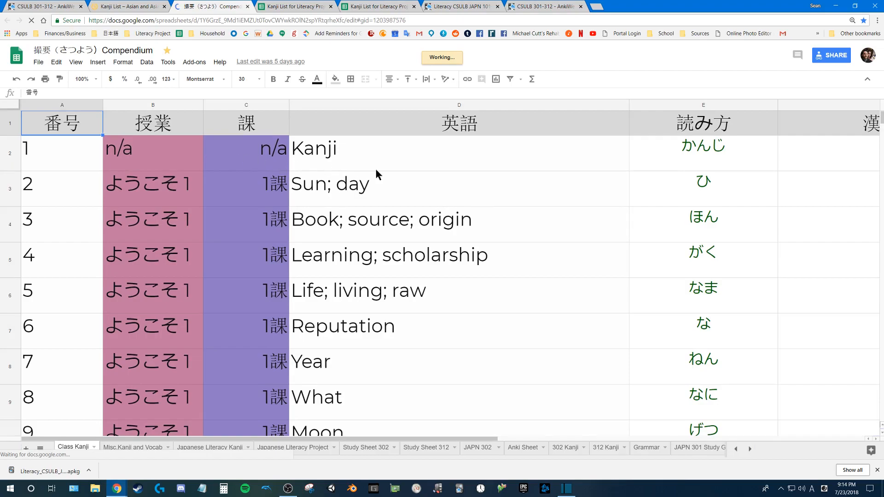
# Step: Compare the Class Kanji and Misc.Kanji and Vocab sheets of the Compendium, ending on Class Kanji
pyautogui.click(416, 334)
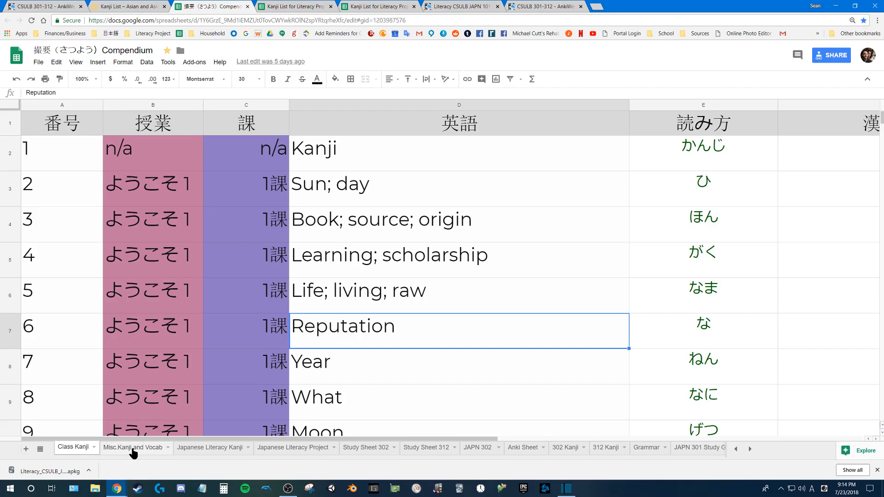
pyautogui.click(134, 454)
pyautogui.click(78, 448)
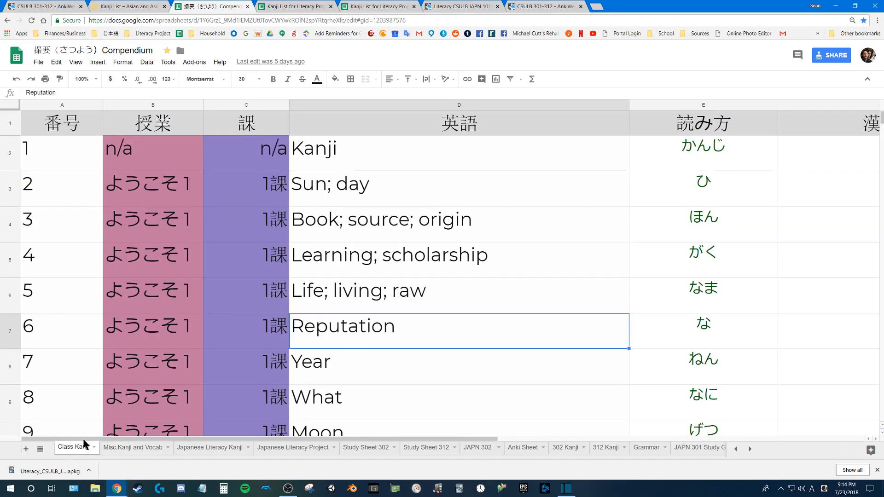
pyautogui.click(127, 452)
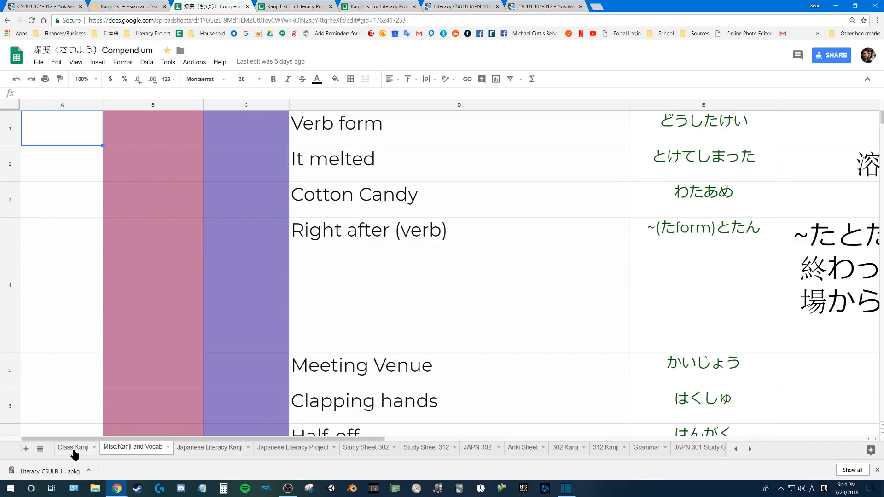
pyautogui.click(73, 450)
pyautogui.click(247, 330)
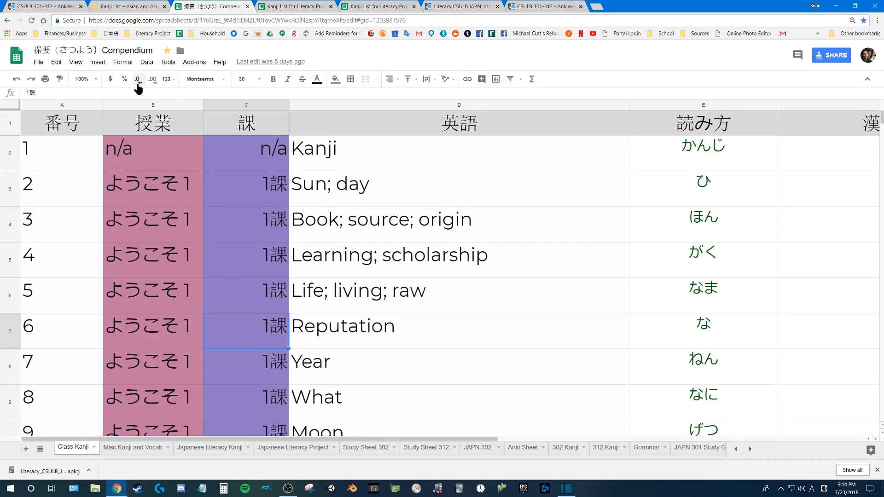
# Step: Set the spreadsheet zoom to 50% and look through the Class Kanji sheet down to its last entries
pyautogui.click(83, 80)
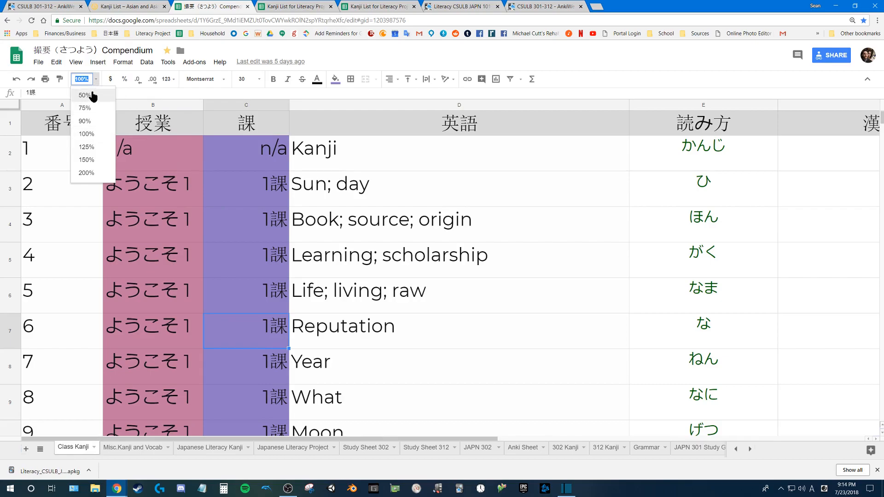
pyautogui.click(84, 96)
pyautogui.click(220, 169)
pyautogui.scroll(-15, 251, 257)
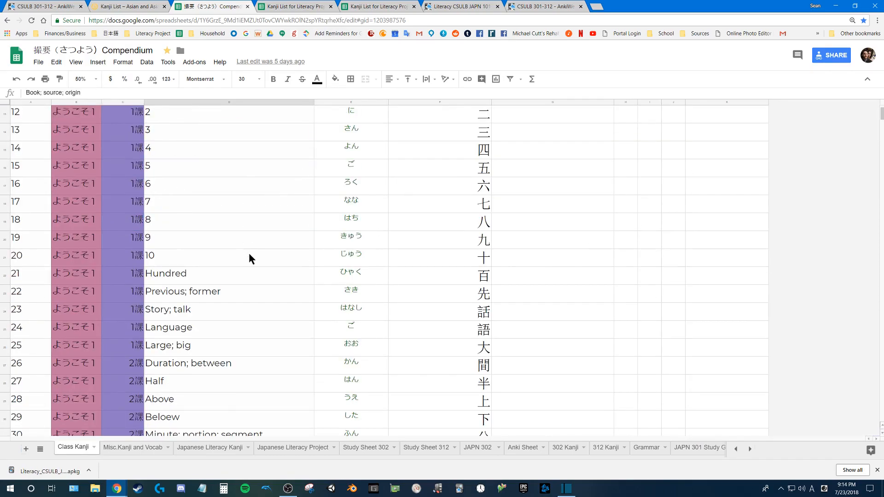
pyautogui.moveTo(880, 118); pyautogui.dragTo(851, 389)
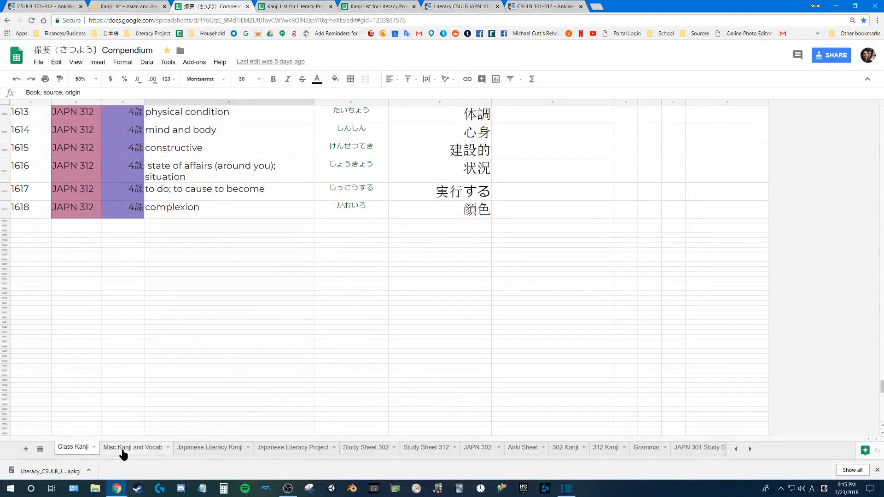
# Step: Look through the Misc.Kanji and Vocab sheet and highlight its first few entries
pyautogui.click(122, 451)
pyautogui.scroll(-5, 386, 285)
pyautogui.scroll(5, 405, 267)
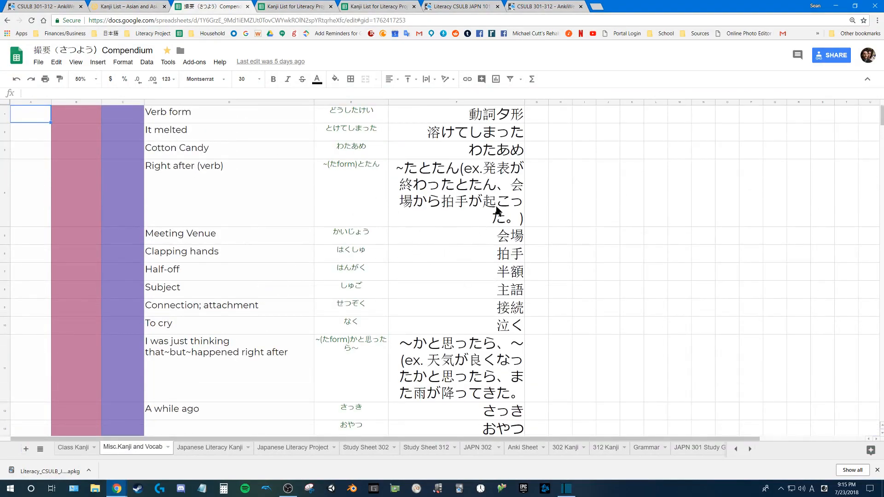
pyautogui.scroll(-5, 411, 284)
pyautogui.scroll(5, 393, 278)
pyautogui.moveTo(187, 119); pyautogui.dragTo(487, 225)
pyautogui.scroll(-3, 326, 292)
# Step: View the Japanese Literacy Kanji sheet and look through the Study Sheet 302 notes
pyautogui.click(214, 453)
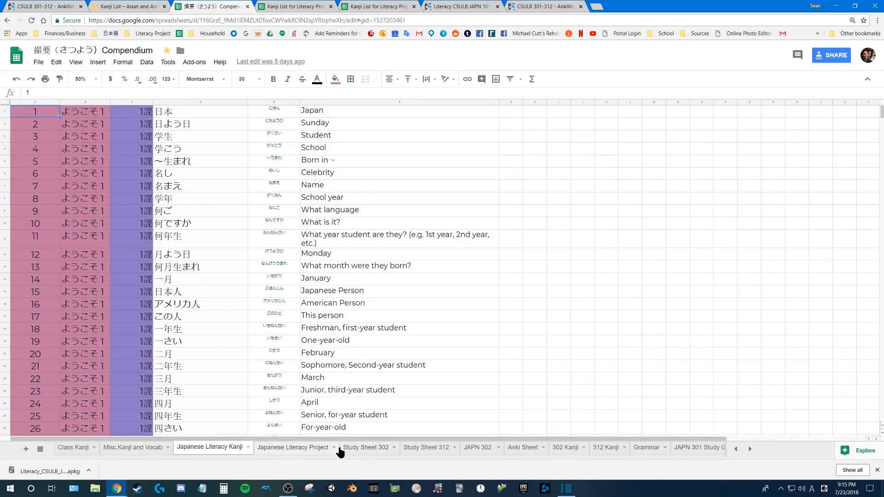
pyautogui.click(374, 454)
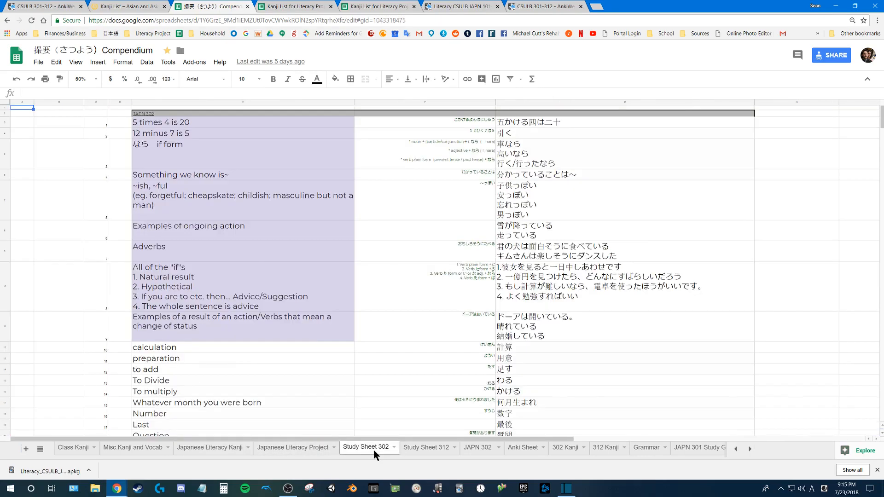
pyautogui.scroll(-5, 394, 306)
pyautogui.scroll(5, 393, 350)
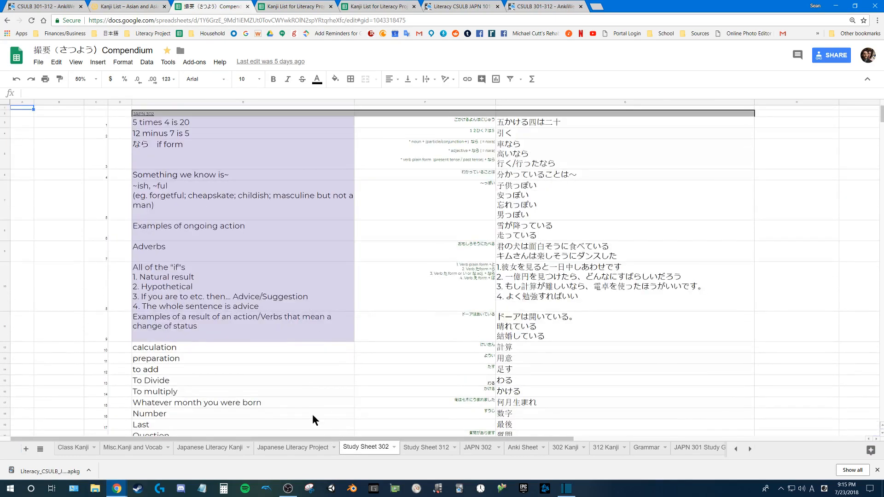
# Step: Add a blank sheet after Study Sheet 302, and copy Class Kanji entries 1614 to 1618 without their number column
pyautogui.click(26, 449)
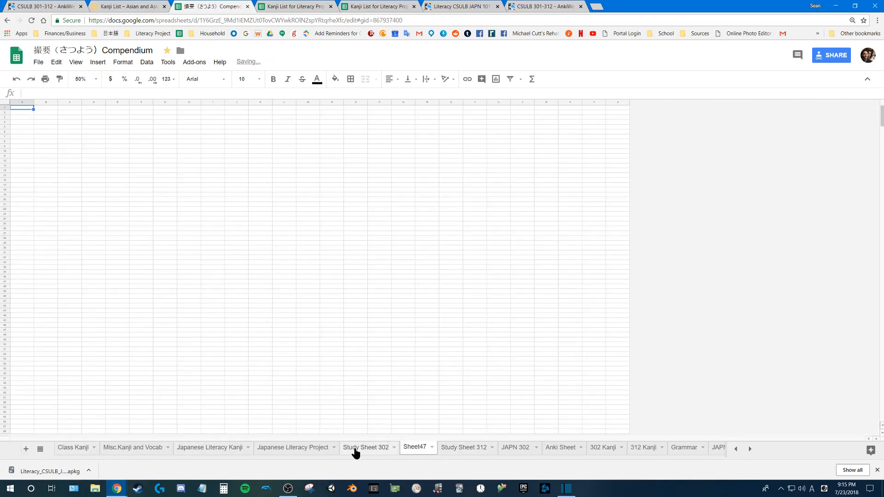
pyautogui.click(352, 453)
pyautogui.click(84, 450)
pyautogui.moveTo(74, 132); pyautogui.dragTo(467, 209)
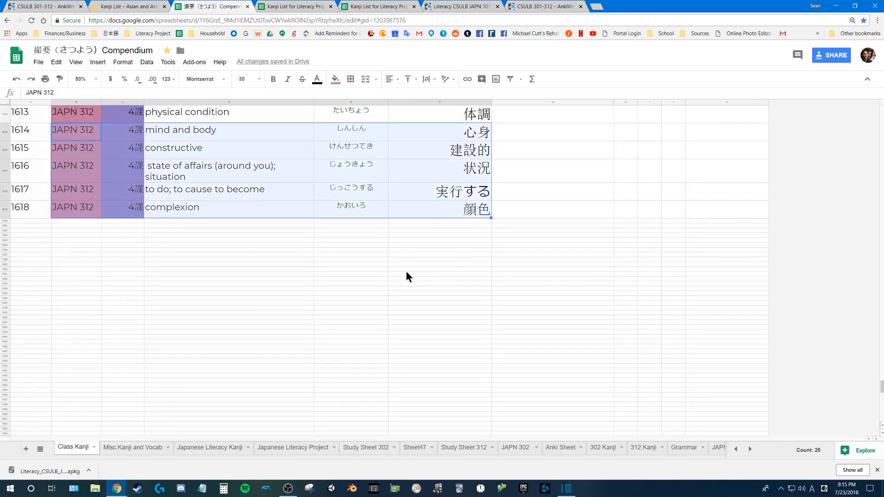
pyautogui.click(91, 134)
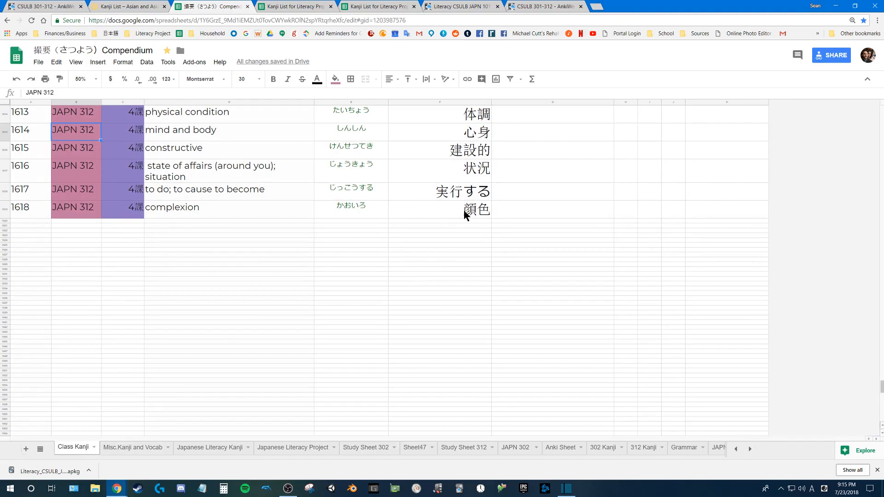
pyautogui.keyDown('shift'); pyautogui.click(466, 215); pyautogui.keyUp('shift')
pyautogui.hotkey('ctrl', 'c')
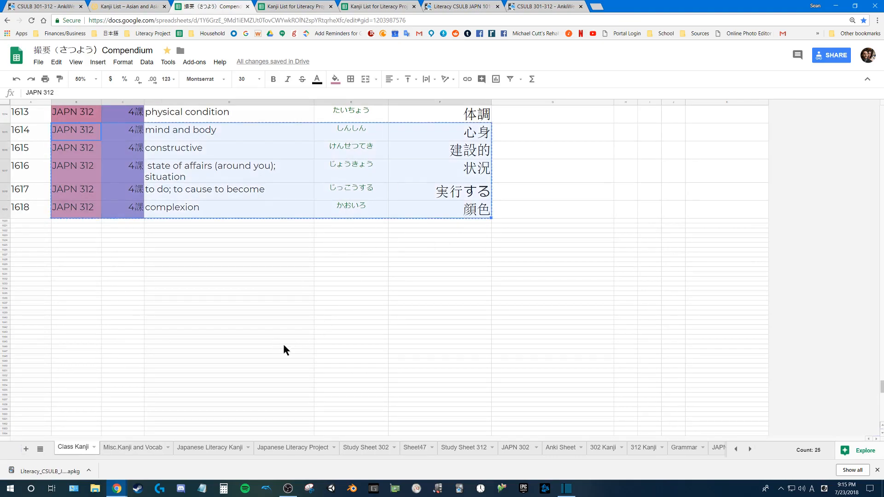
# Step: Paste the copied entries at cell B2 of the new blank sheet and apply only the source column widths to the columns
pyautogui.click(418, 449)
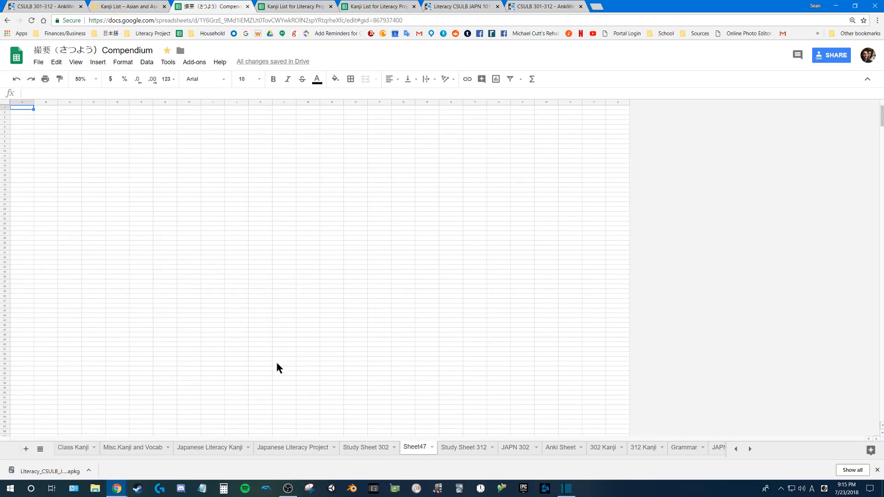
pyautogui.click(48, 115)
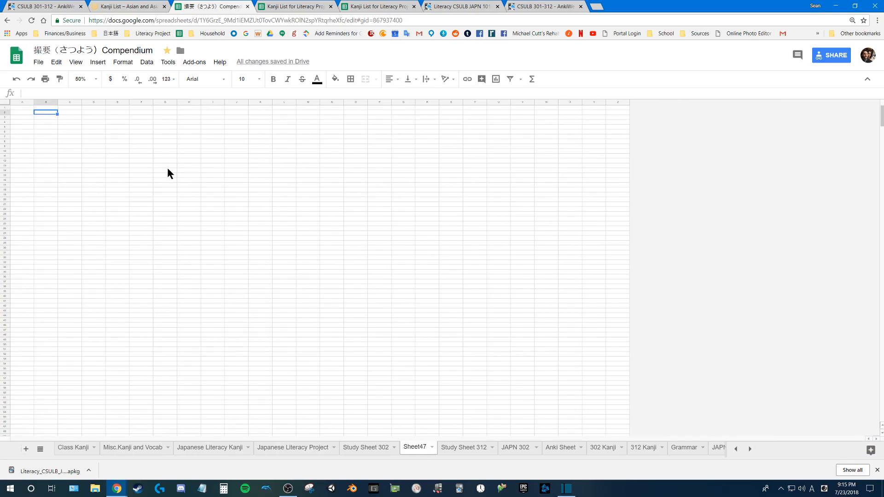
pyautogui.hotkey('ctrl', 'v')
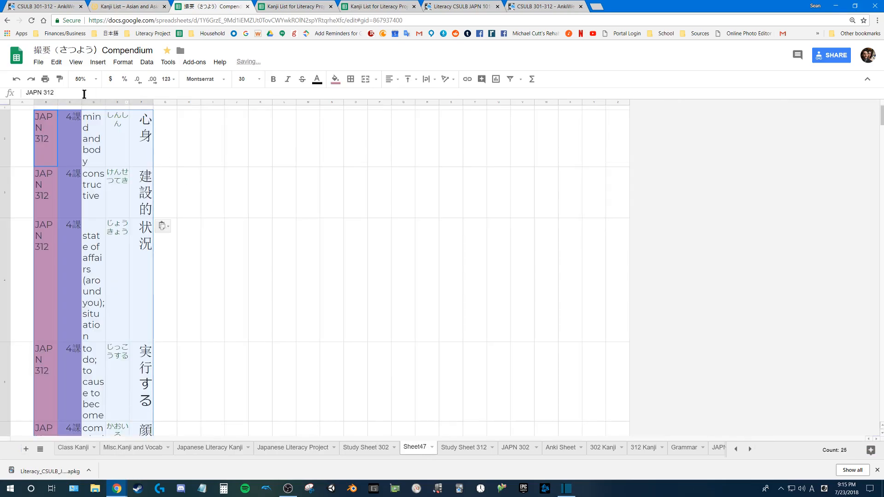
pyautogui.rightClick(47, 103)
pyautogui.moveTo(82, 153)
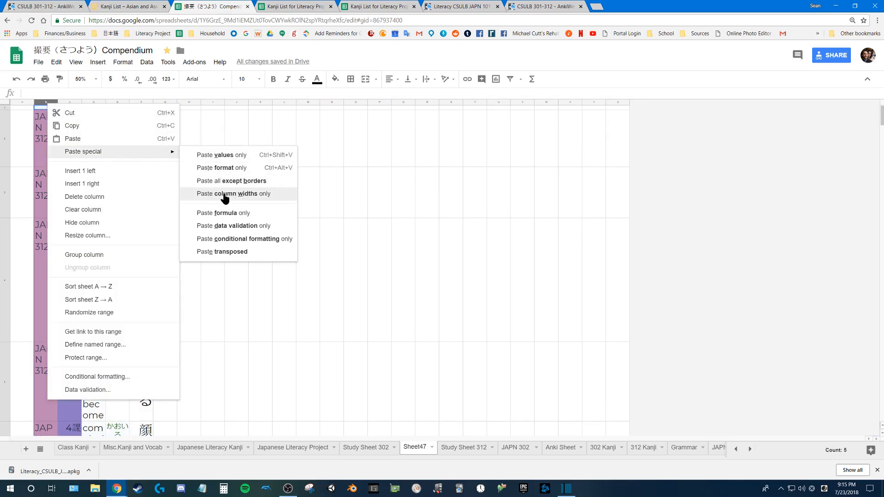
pyautogui.click(231, 195)
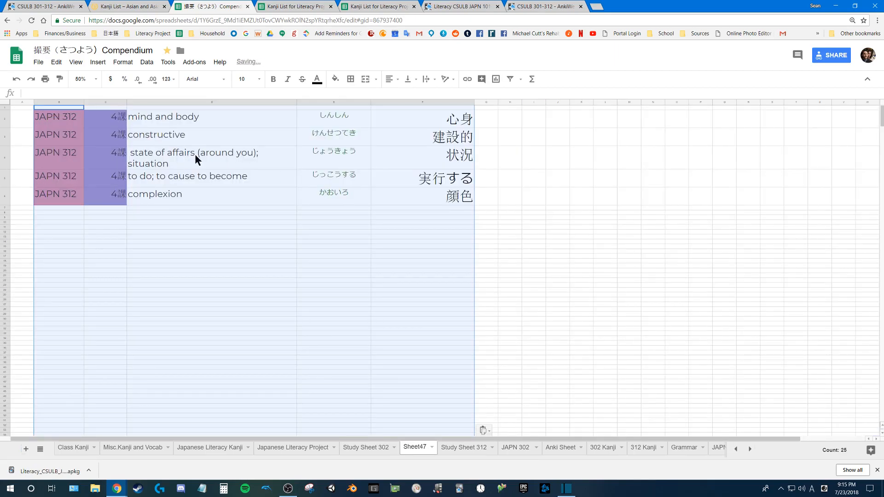
# Step: Fill columns B to F of a blank row below the pasted entries with placeholder text such as asdfasdf
pyautogui.click(361, 184)
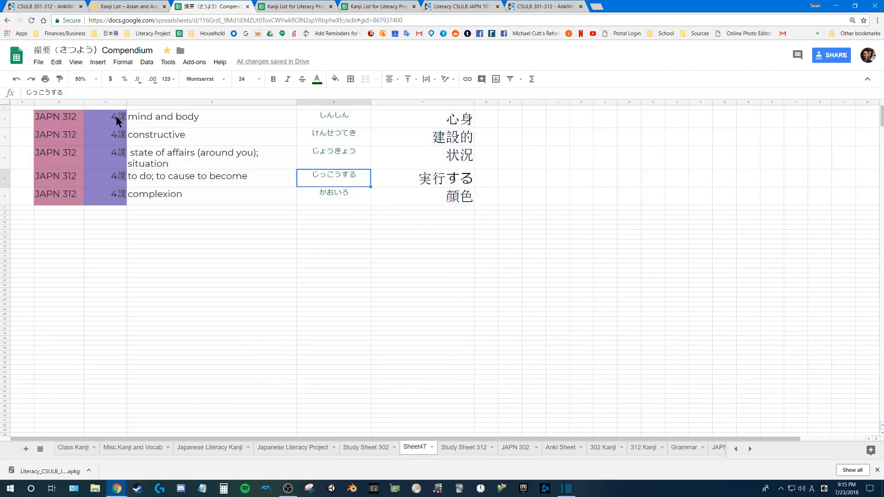
pyautogui.click(70, 237)
pyautogui.write('asd')
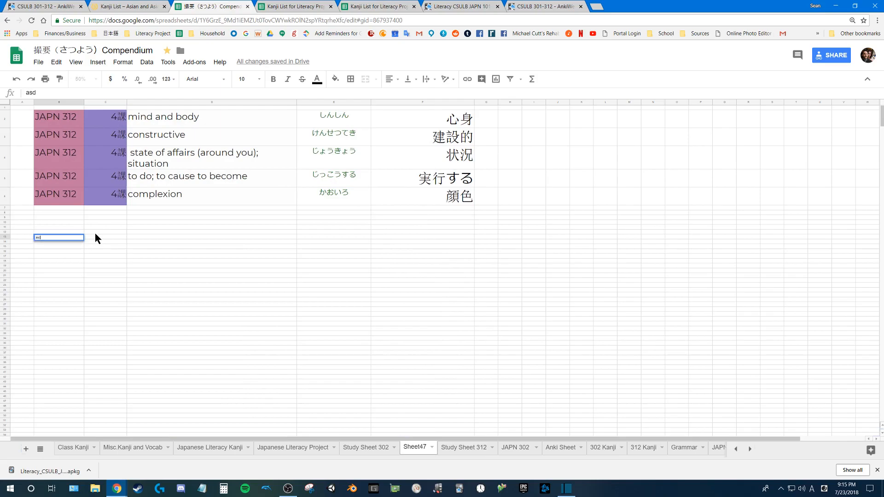
pyautogui.write('fasdfasdf')
pyautogui.press('Tab')
pyautogui.write('asdfasdf')
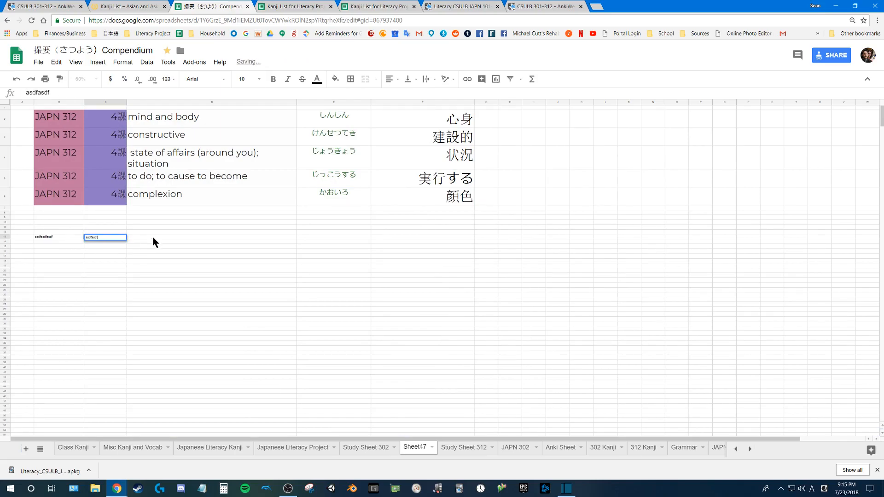
pyautogui.press('Tab')
pyautogui.write('asdfasdf')
pyautogui.press('Tab')
pyautogui.write('asdfasdf')
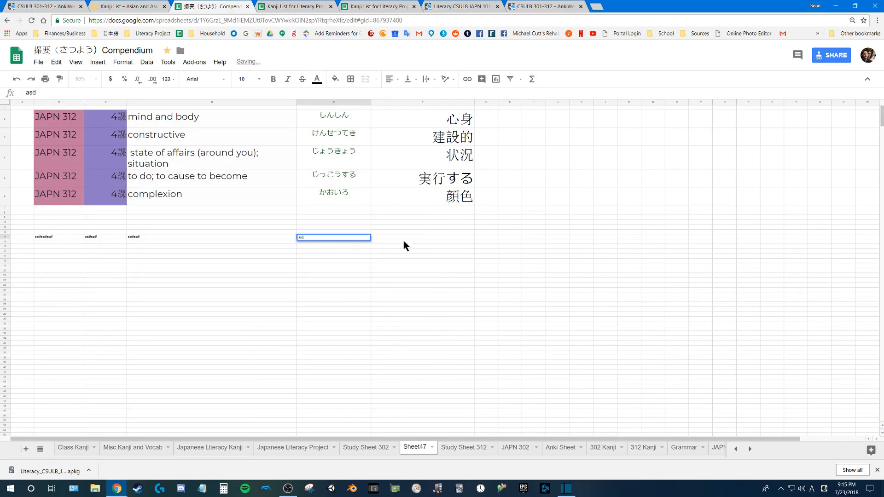
pyautogui.press('Tab')
pyautogui.write('asdfasdfds')
# Step: Copy the formatting of the "mind and body" row onto the placeholder row with Paint format
pyautogui.moveTo(58, 120); pyautogui.dragTo(437, 124)
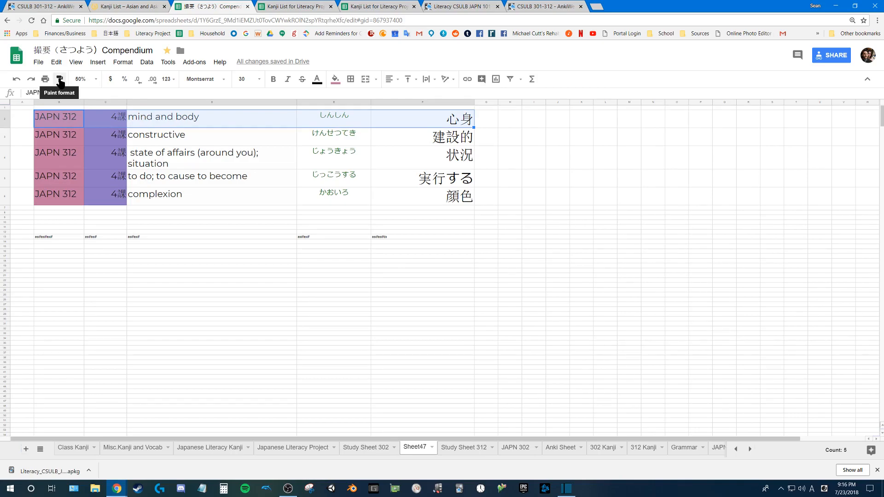
pyautogui.click(59, 81)
pyautogui.moveTo(59, 239); pyautogui.dragTo(437, 240)
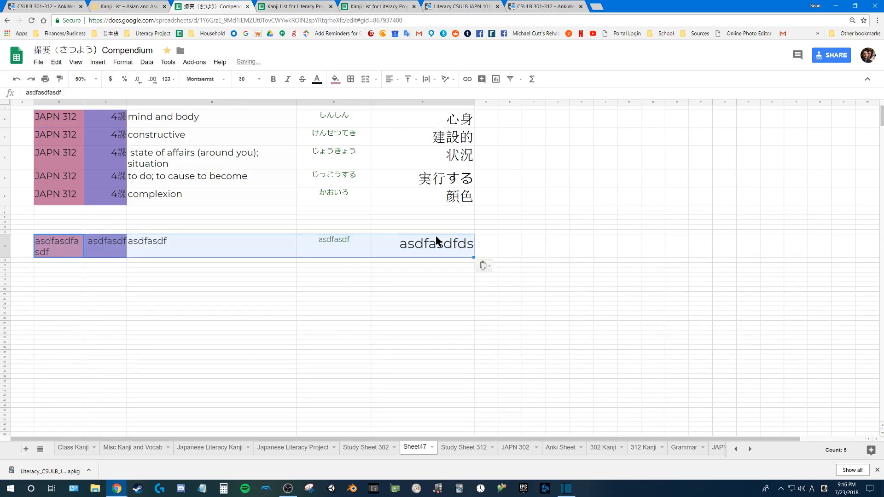
pyautogui.click(122, 154)
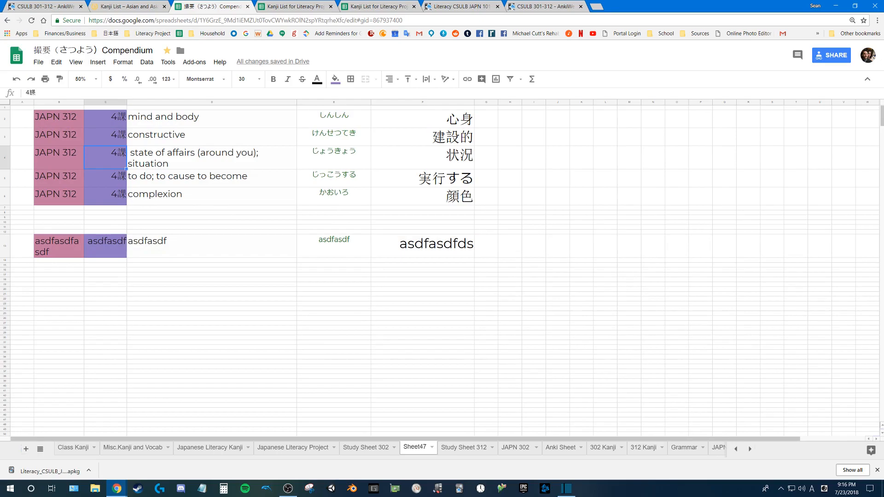
pyautogui.hotkey('alt', 'Tab')
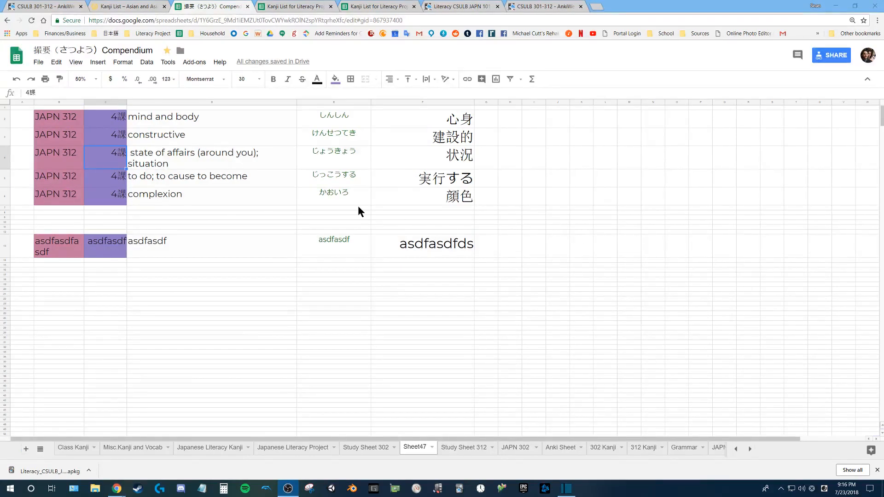
pyautogui.click(95, 185)
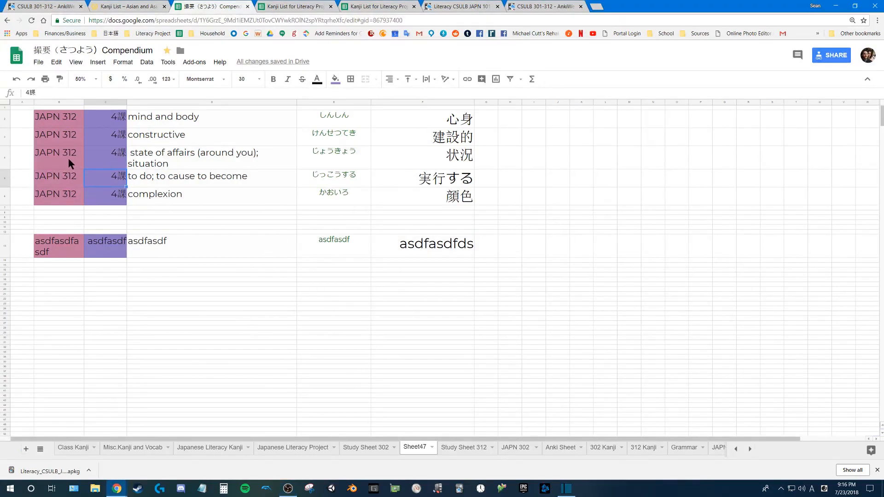
# Step: Widen the kanji column F to roughly three times its width
pyautogui.moveTo(66, 141); pyautogui.dragTo(454, 152)
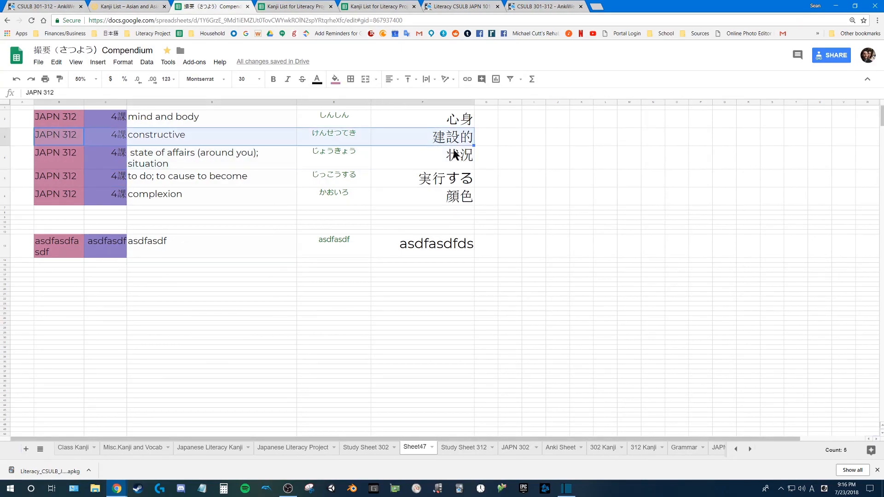
pyautogui.click(5, 136)
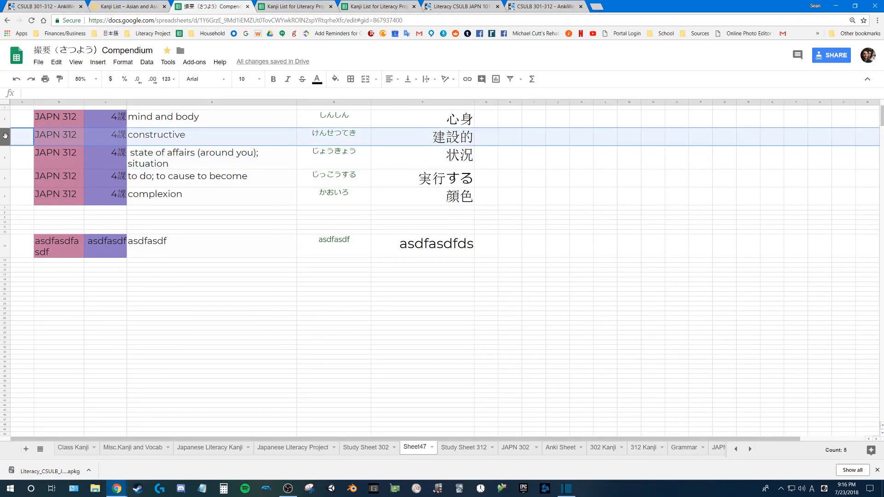
pyautogui.click(199, 119)
pyautogui.moveTo(46, 123); pyautogui.dragTo(652, 102)
pyautogui.click(462, 122)
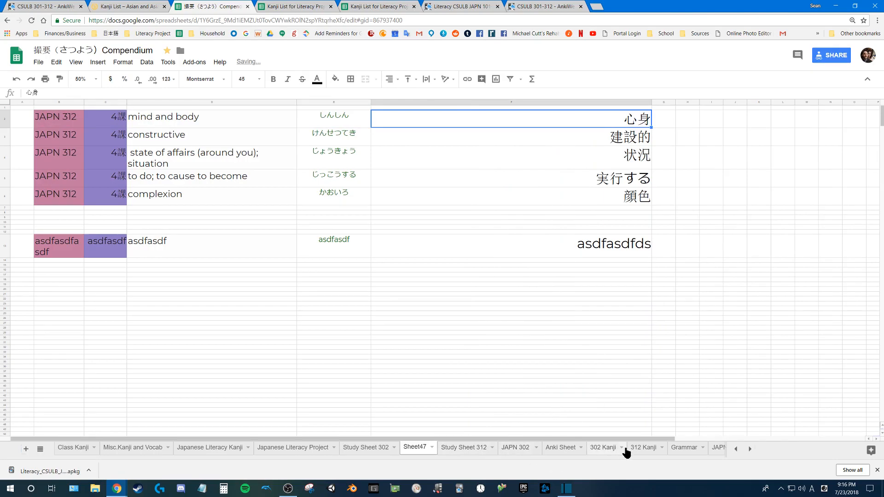
# Step: Look through the phrases in the Grammar sheet and return to the first entry of Sheet47
pyautogui.click(685, 449)
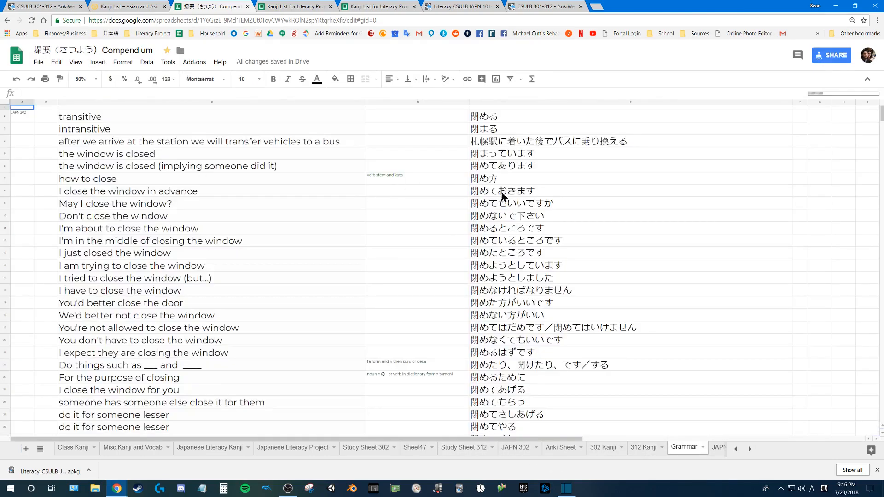
pyautogui.click(552, 310)
pyautogui.scroll(-10, 553, 313)
pyautogui.scroll(10, 422, 391)
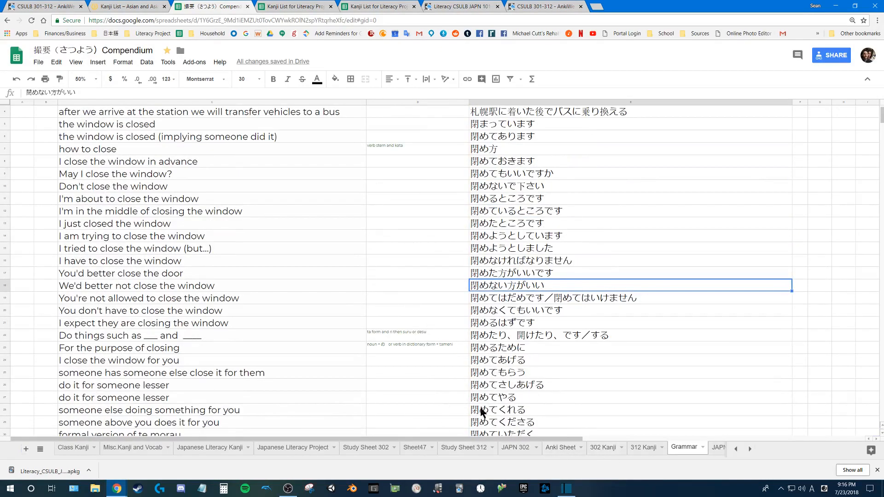
pyautogui.click(415, 448)
pyautogui.click(608, 183)
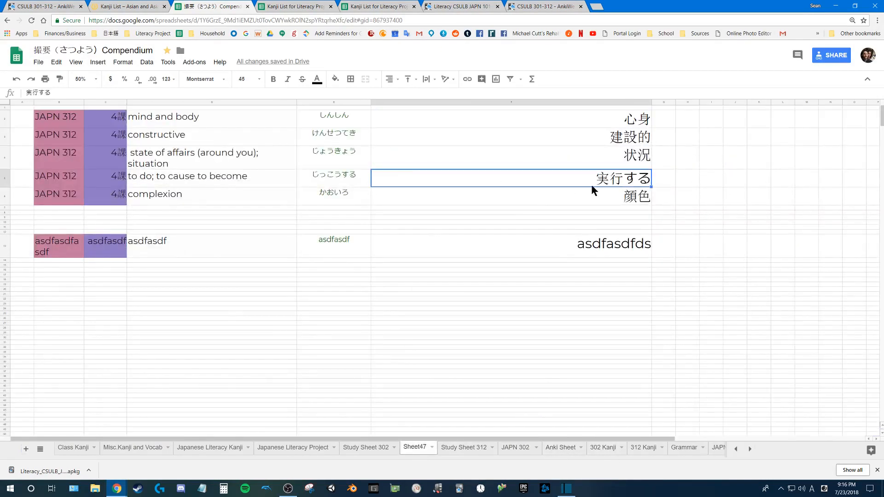
pyautogui.click(5, 121)
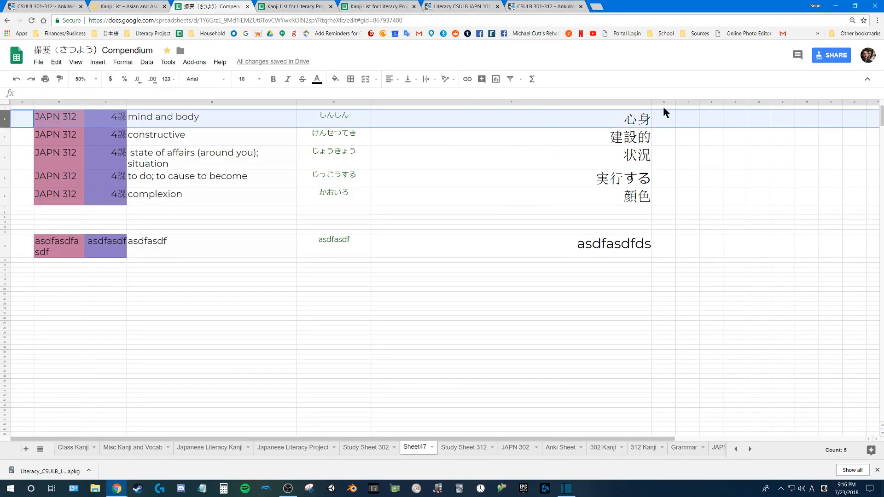
pyautogui.click(645, 121)
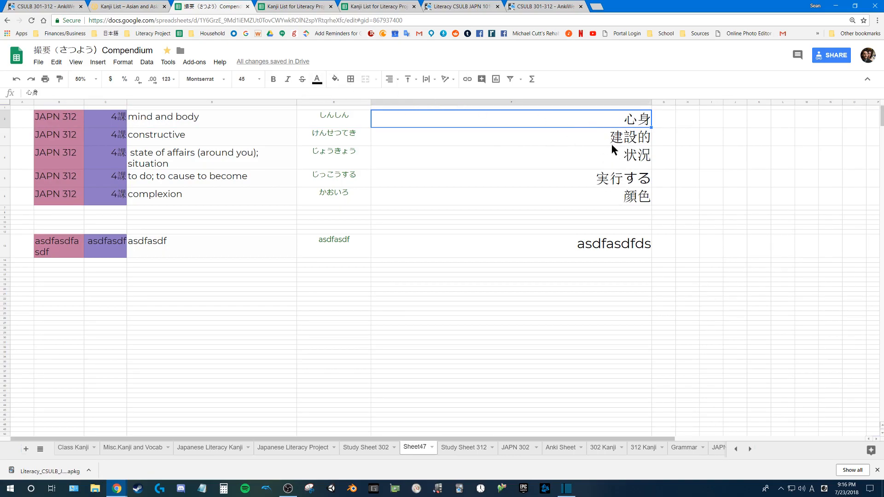
# Step: Fill the "mind and body" and "to do; to cause to become" cells with light magenta
pyautogui.click(246, 122)
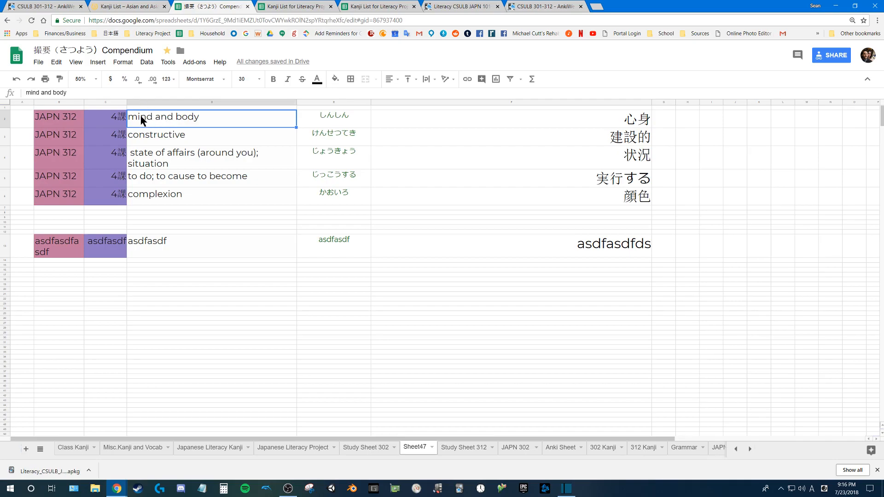
pyautogui.click(336, 79)
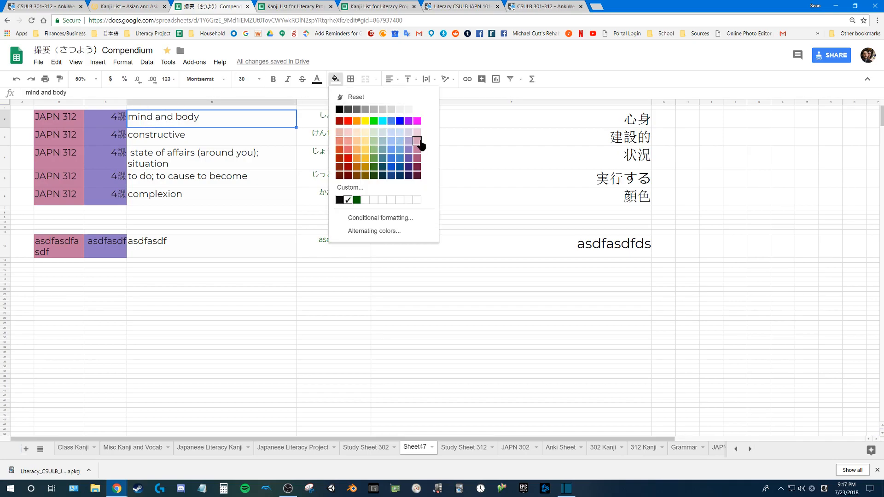
pyautogui.click(417, 135)
pyautogui.click(204, 138)
pyautogui.click(183, 159)
pyautogui.click(175, 179)
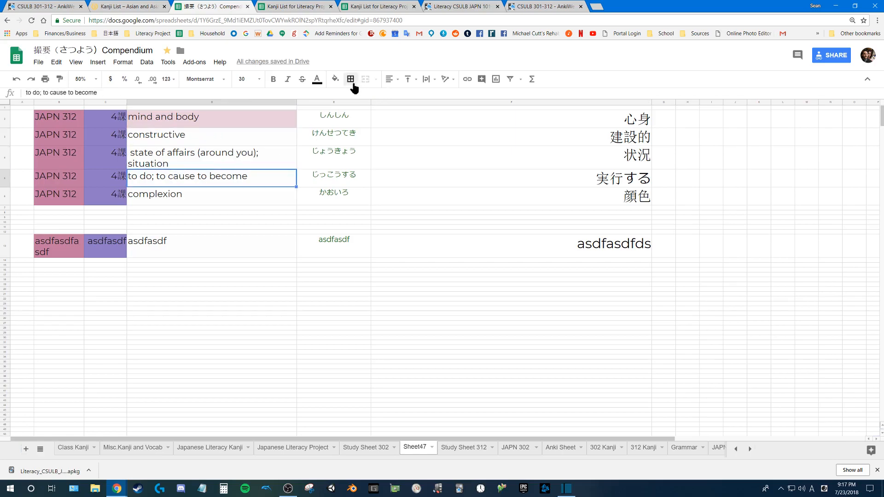
pyautogui.click(335, 79)
pyautogui.click(416, 135)
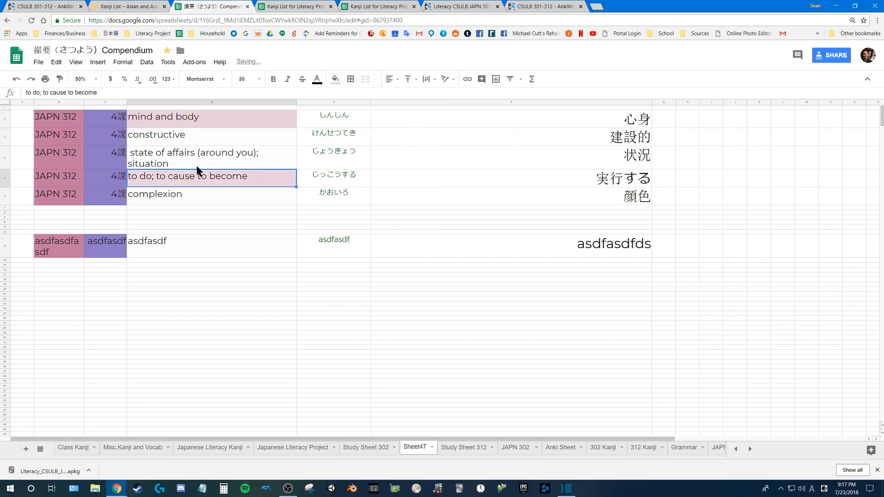
# Step: Move the "to do; to cause to become" row above "mind and body" and highlight both entries through the kanji column
pyautogui.click(5, 178)
pyautogui.moveTo(6, 178); pyautogui.dragTo(11, 130)
pyautogui.click(204, 138)
pyautogui.click(176, 123)
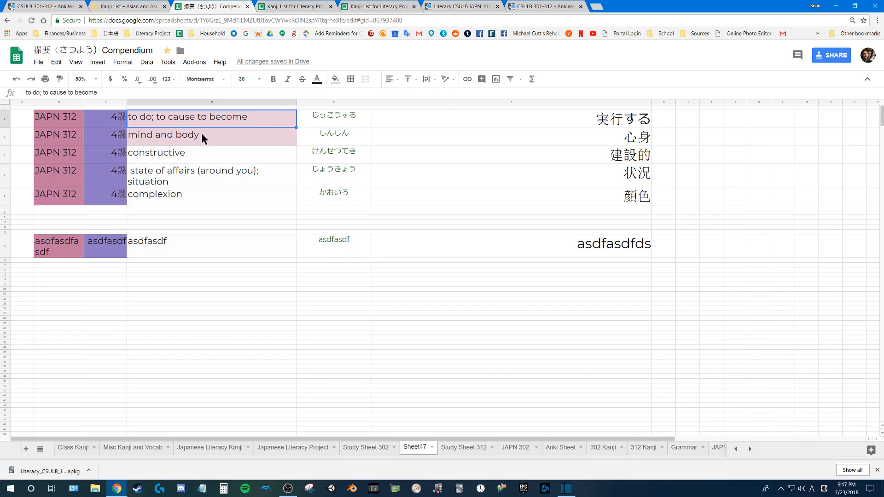
pyautogui.click(565, 134)
pyautogui.moveTo(145, 118); pyautogui.dragTo(639, 136)
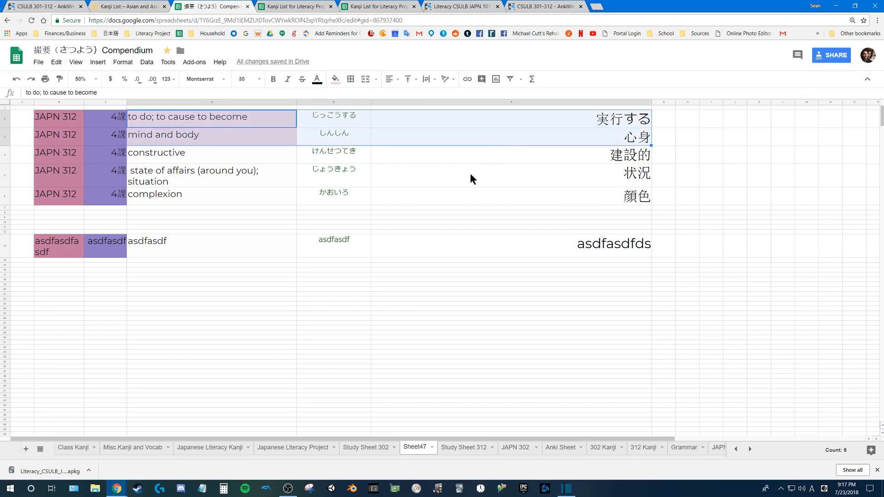
# Step: Delete Sheet47 from the spreadsheet
pyautogui.rightClick(419, 450)
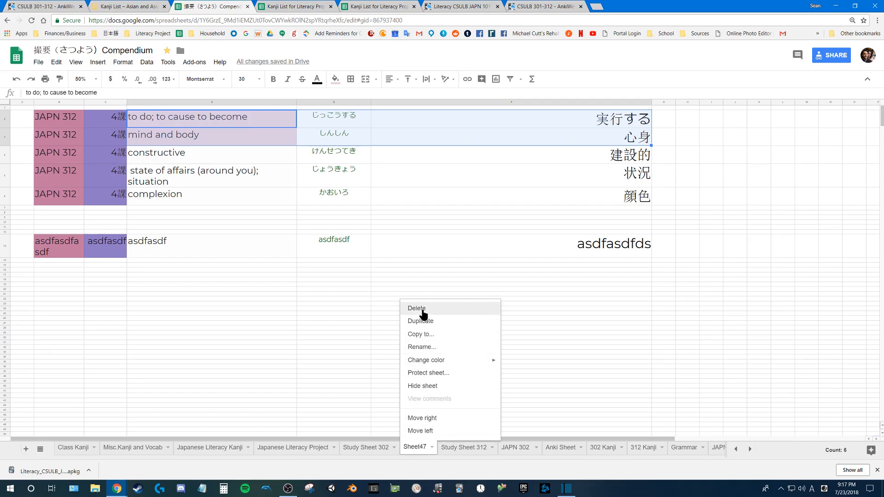
pyautogui.click(421, 309)
pyautogui.click(341, 268)
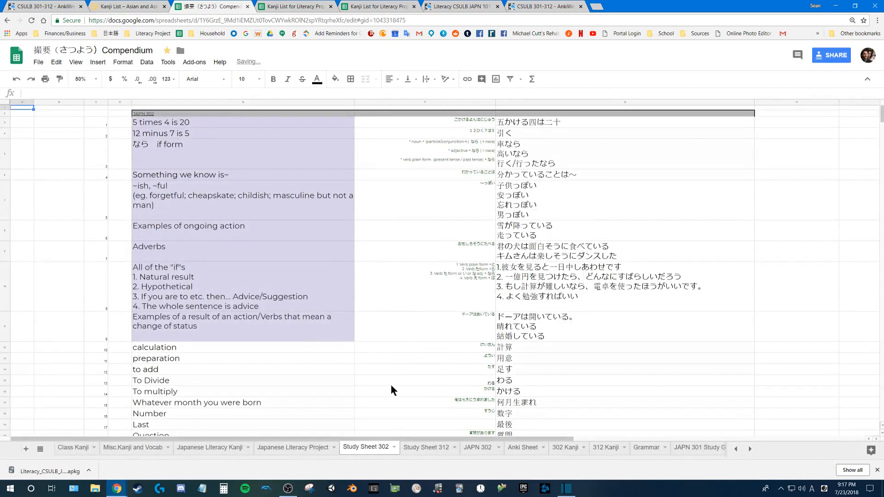
# Step: Look over the Study Sheet 302 notes and the Japanese Literacy Kanji list
pyautogui.click(419, 215)
pyautogui.scroll(-3, 493, 260)
pyautogui.scroll(3, 504, 282)
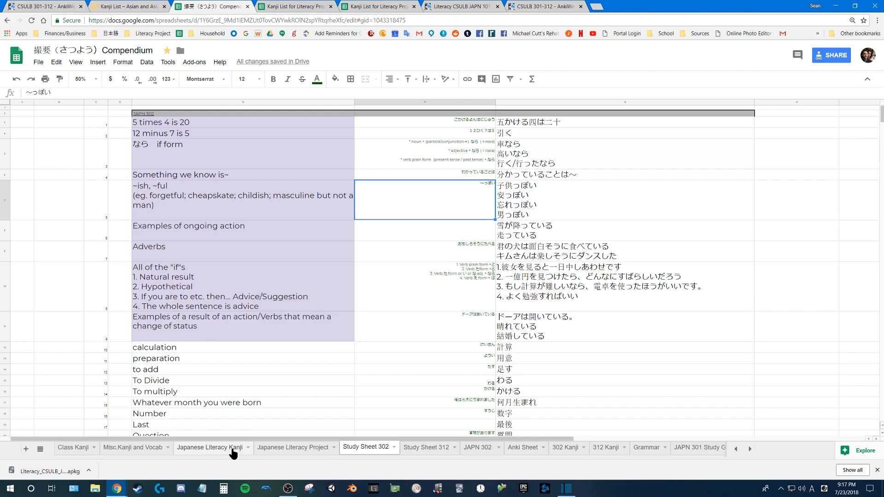
pyautogui.click(232, 451)
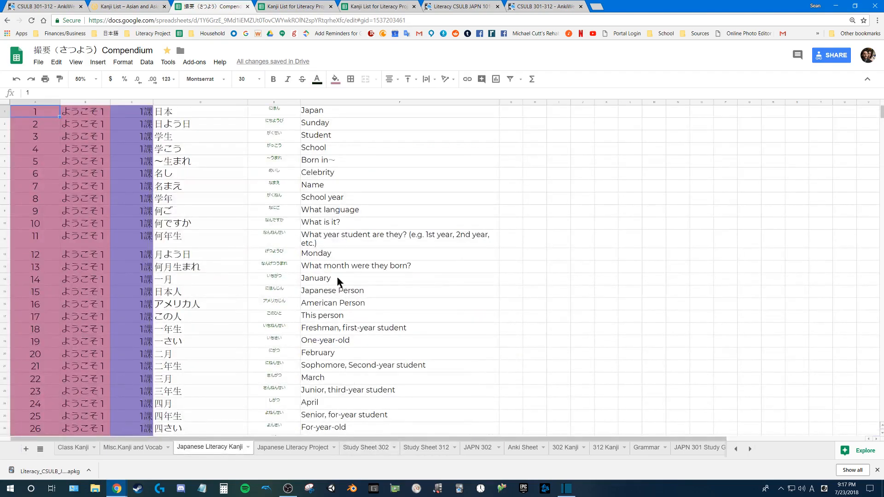
# Step: Copy the Japanese Literacy Project entries from "Sun; day" to "Moon" without their number column, and add a blank sheet after it
pyautogui.click(295, 449)
pyautogui.moveTo(57, 235); pyautogui.dragTo(435, 237)
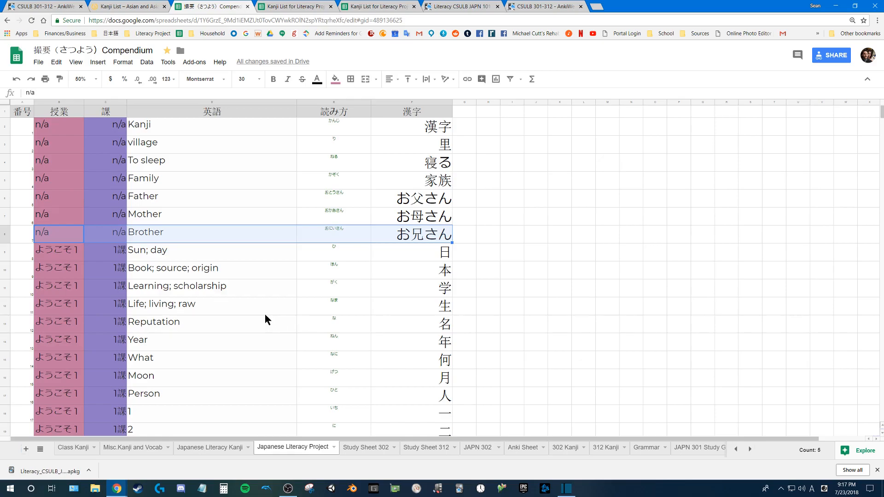
pyautogui.click(194, 258)
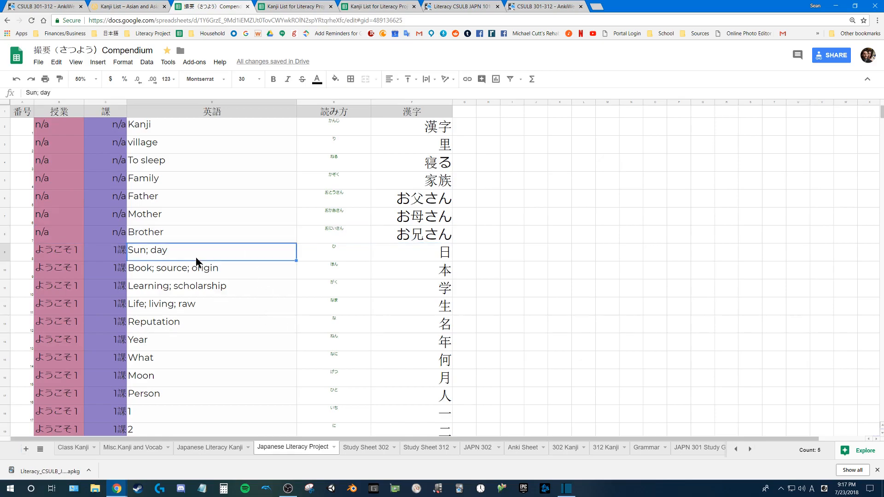
pyautogui.click(342, 256)
pyautogui.click(443, 254)
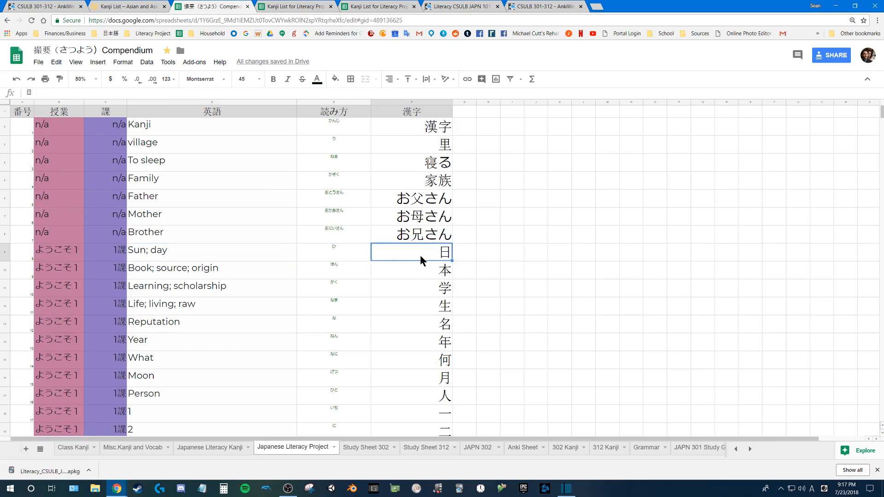
pyautogui.moveTo(49, 257); pyautogui.dragTo(443, 378)
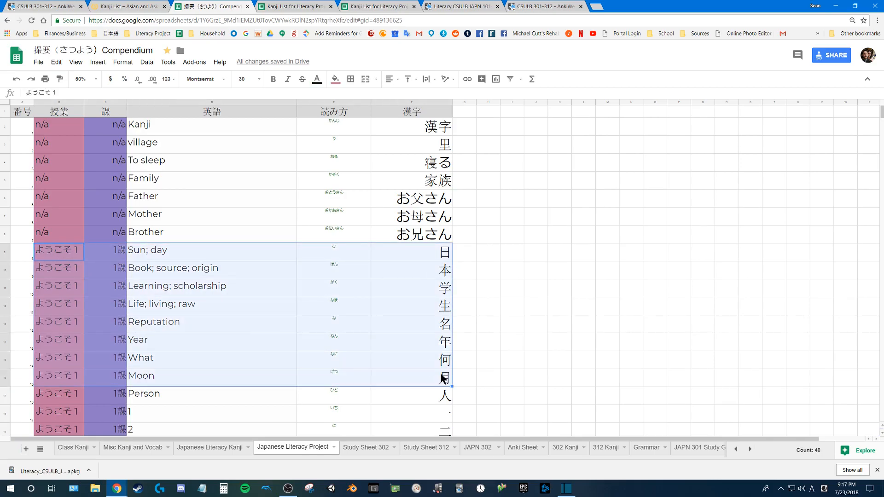
pyautogui.hotkey('ctrl', 'c')
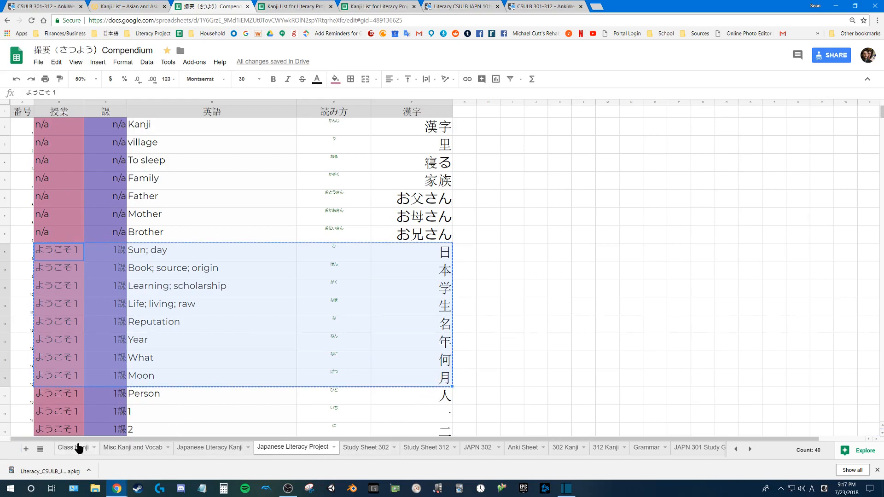
pyautogui.click(26, 449)
pyautogui.moveTo(43, 112); pyautogui.dragTo(464, 266)
pyautogui.hotkey('ctrl', 'v')
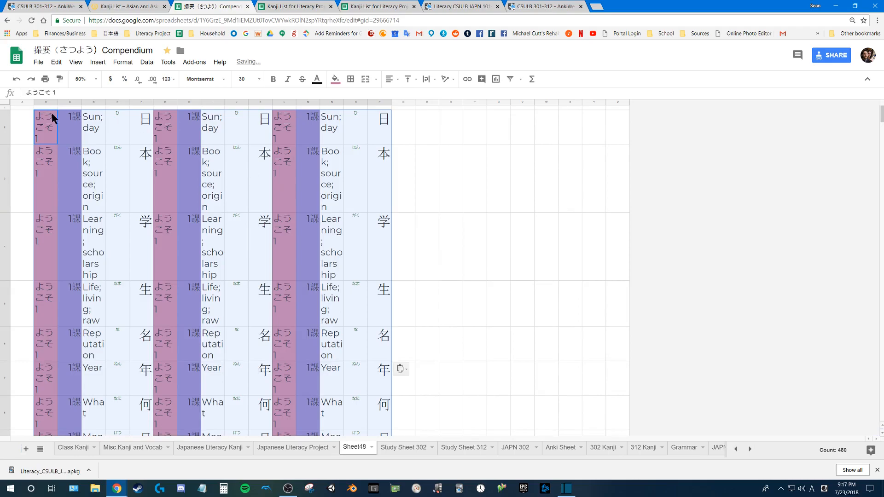
pyautogui.hotkey('ctrl', 'z')
# Step: Paste the copied kanji entries once into the blank Sheet48 starting at cell B2, and apply the source column widths
pyautogui.moveTo(44, 112); pyautogui.dragTo(69, 118)
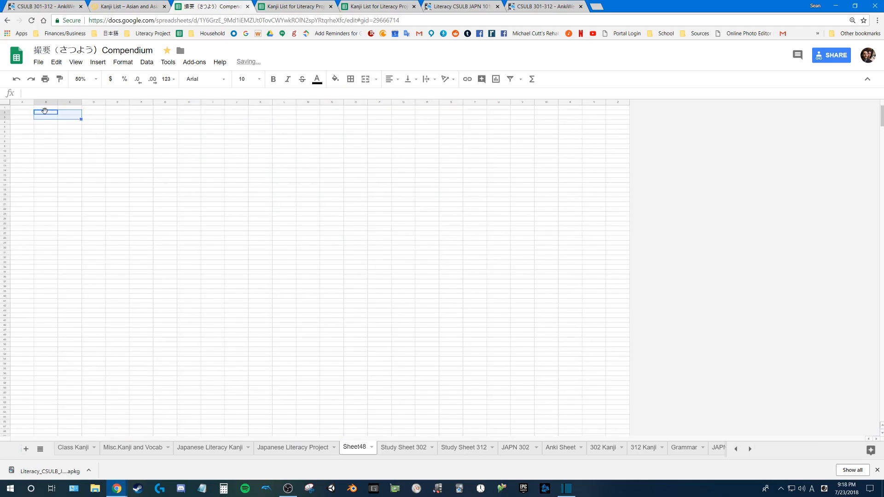
pyautogui.hotkey('ctrl', 'v')
pyautogui.rightClick(46, 102)
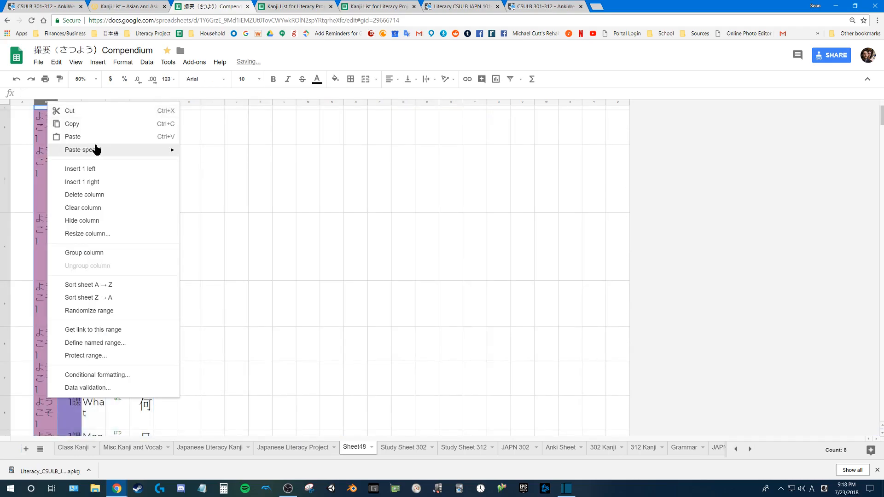
pyautogui.moveTo(92, 150)
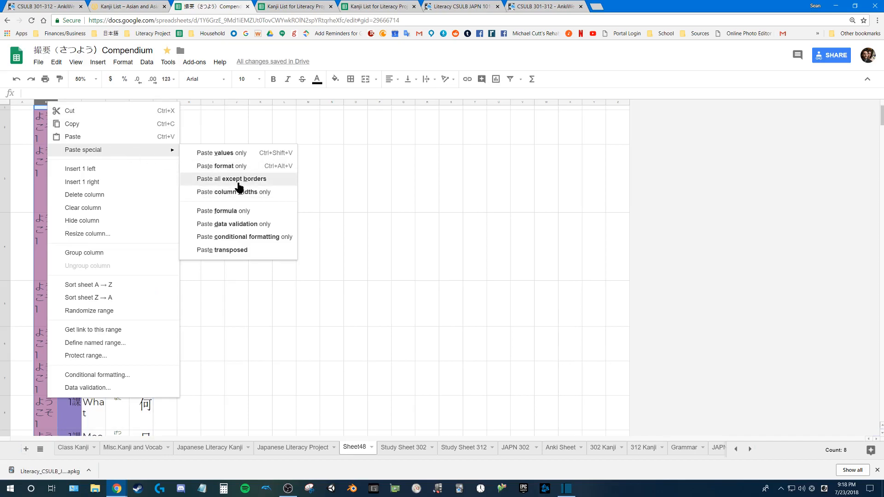
pyautogui.click(240, 192)
pyautogui.click(330, 174)
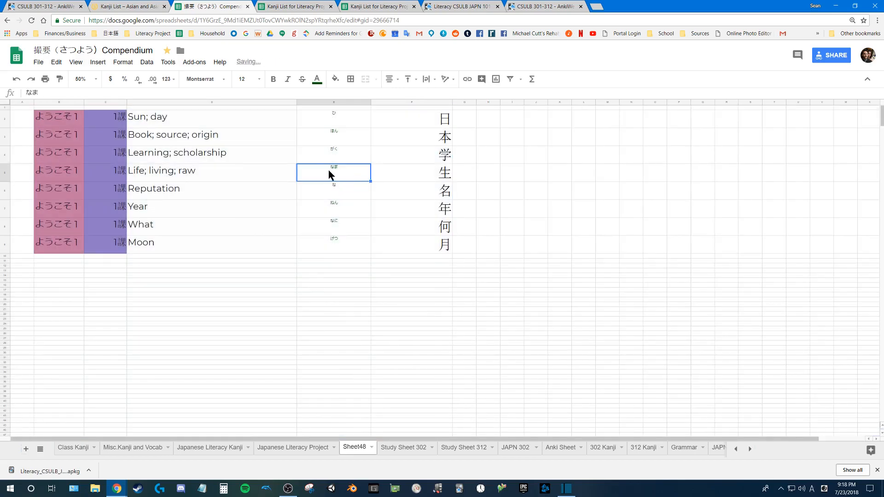
pyautogui.click(425, 212)
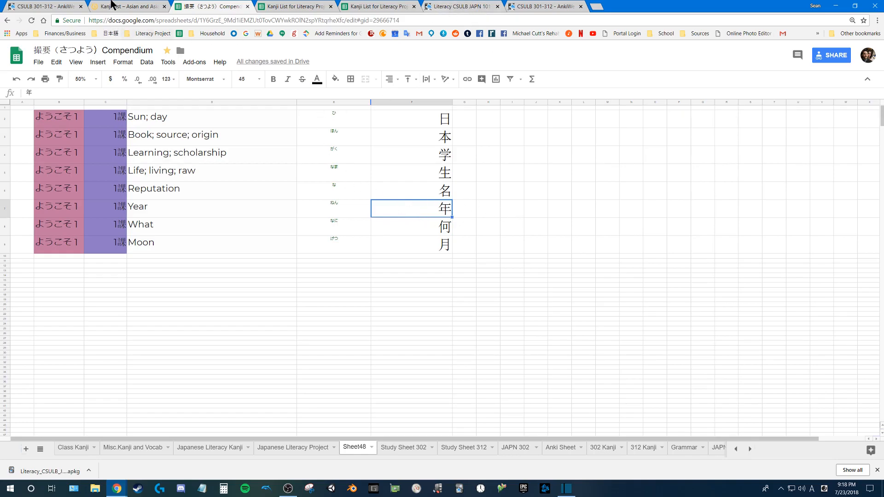
# Step: Go to the Kanji List web page and highlight the contact e-mail address below the Japanese Notes link
pyautogui.click(110, 5)
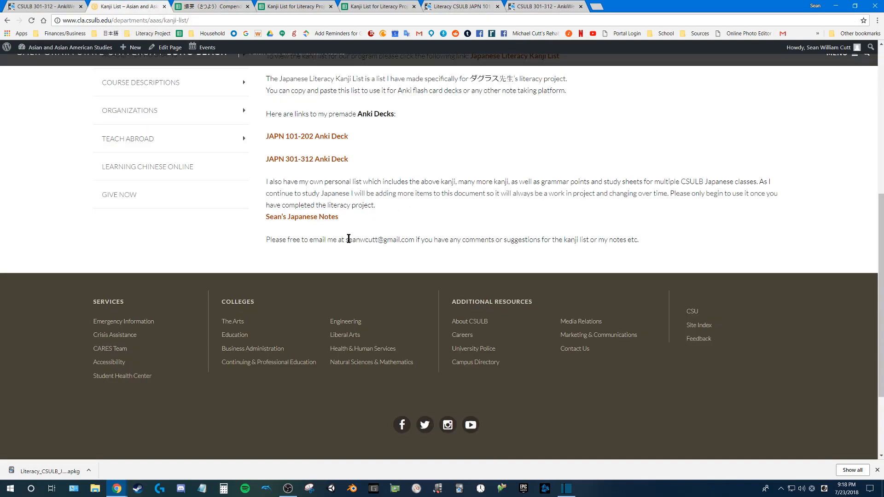
pyautogui.moveTo(346, 240); pyautogui.dragTo(413, 243)
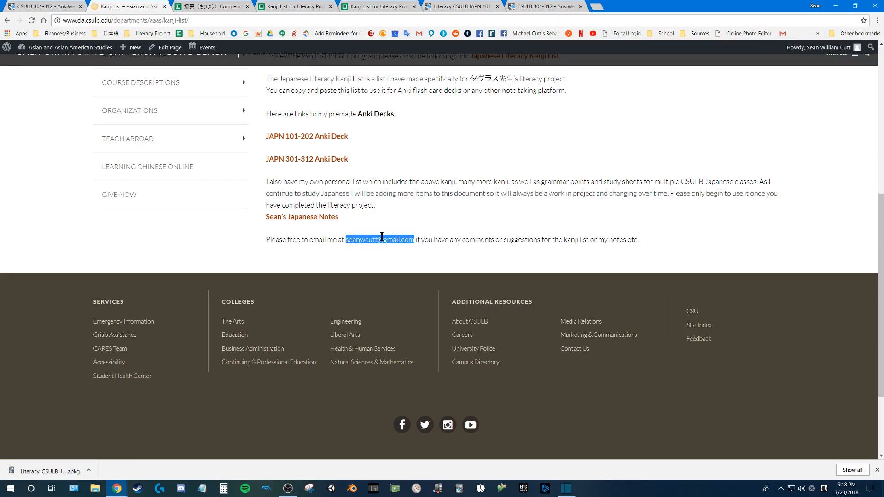
pyautogui.click(425, 227)
pyautogui.scroll(3, 559, 232)
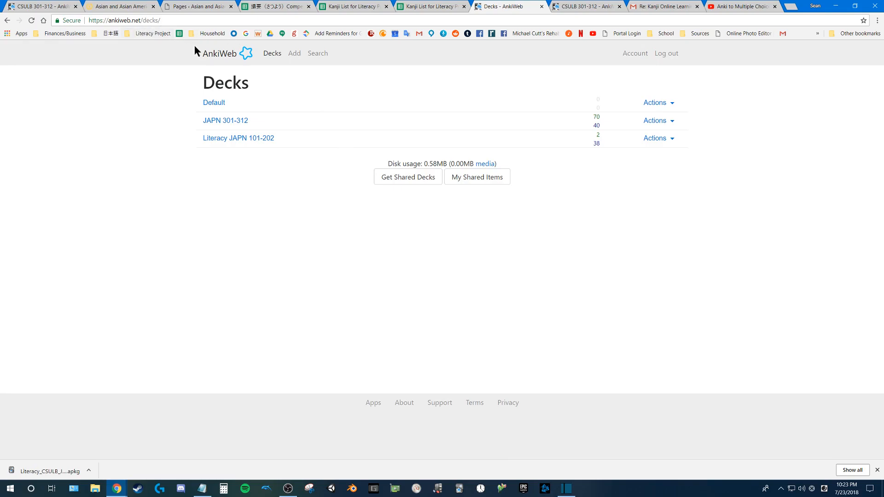
# Step: Search AnkiWeb's shared decks for "japanese" and look through the list of decks
pyautogui.moveTo(162, 20); pyautogui.dragTo(144, 21)
pyautogui.click(399, 222)
pyautogui.click(408, 178)
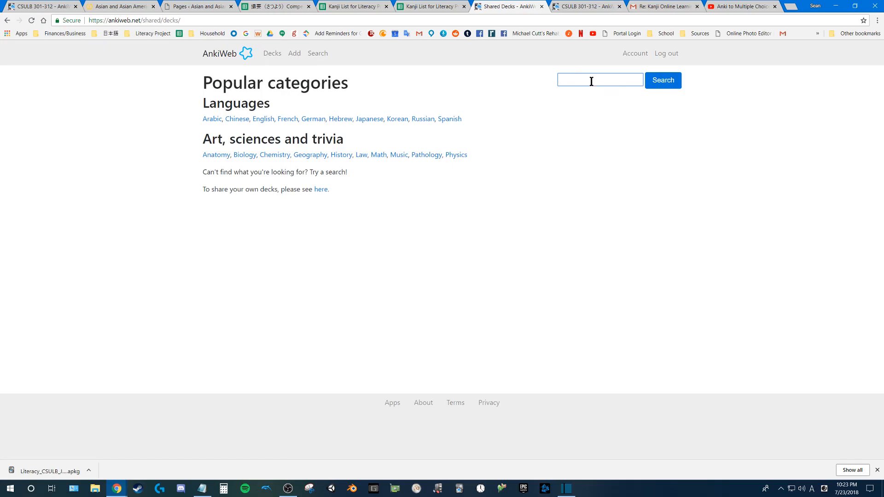
pyautogui.press('Return')
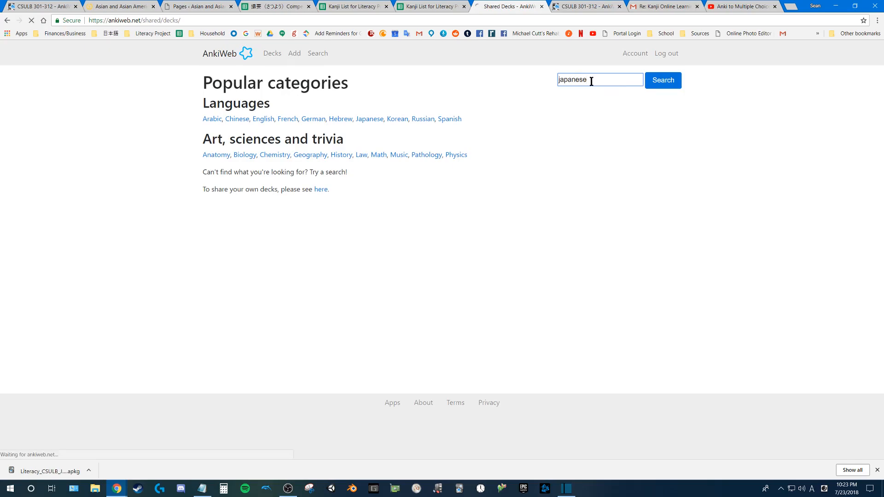
pyautogui.scroll(-5, 593, 194)
pyautogui.scroll(-4, 599, 168)
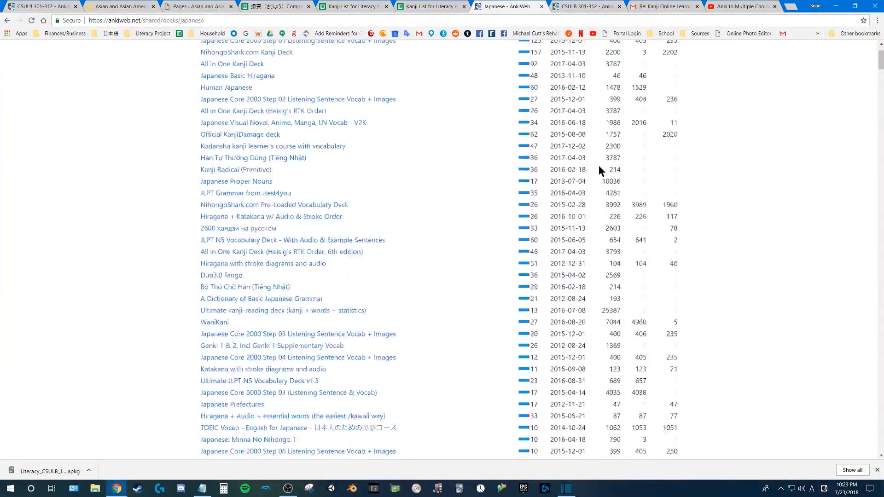
pyautogui.scroll(4, 599, 168)
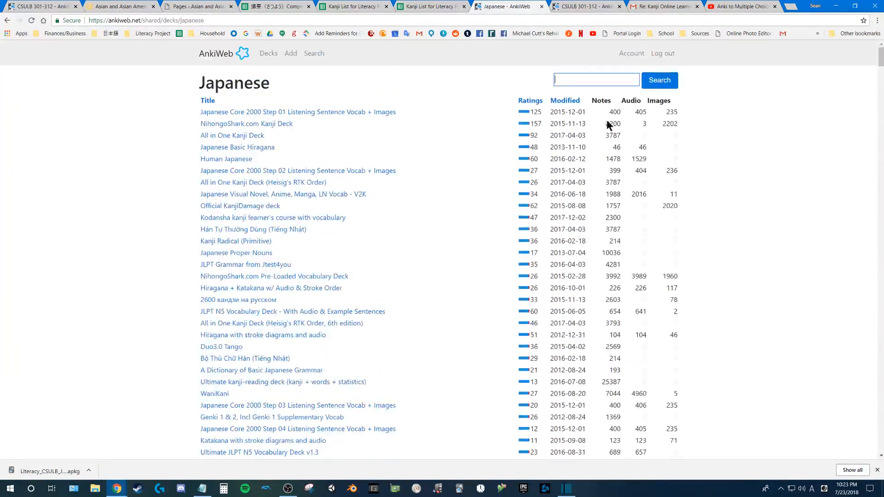
# Step: Open the shared deck "Japanese Core 2000 Step 01 Listening Sentence Vocab + Images" separately and look through its sample notes
pyautogui.middleClick(293, 114)
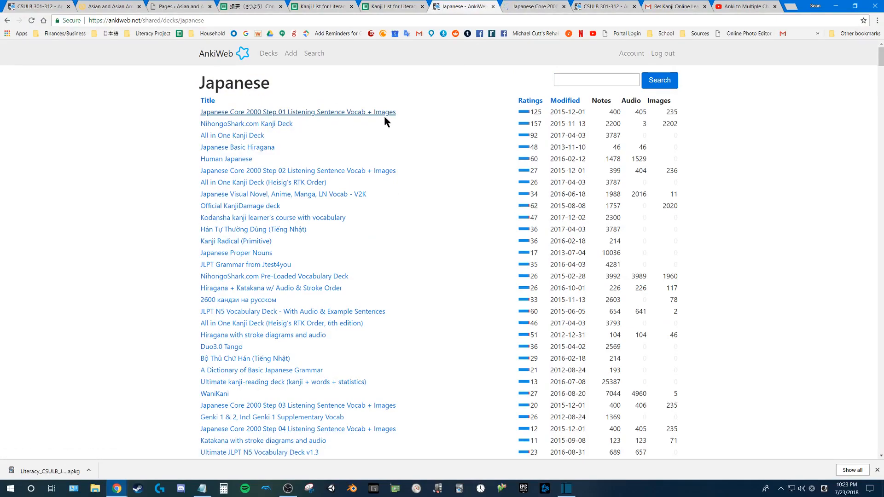
pyautogui.click(519, 6)
pyautogui.scroll(-1, 418, 218)
pyautogui.scroll(-5, 417, 215)
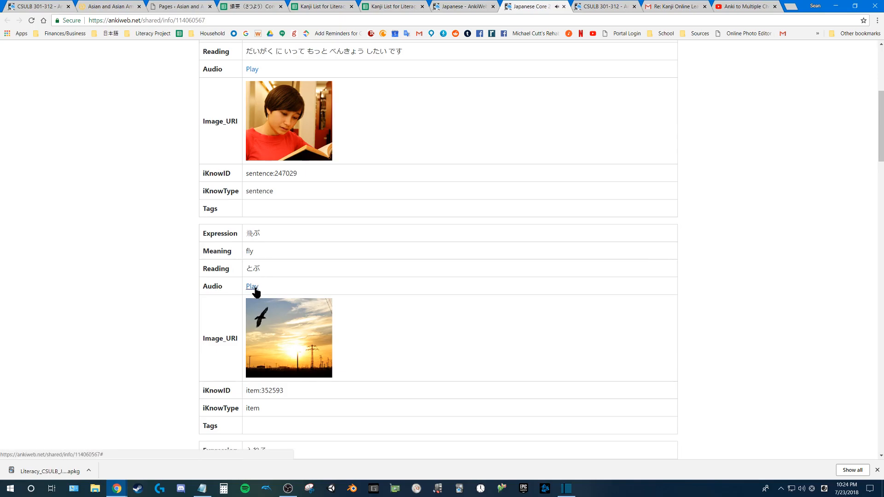
pyautogui.scroll(-2, 296, 245)
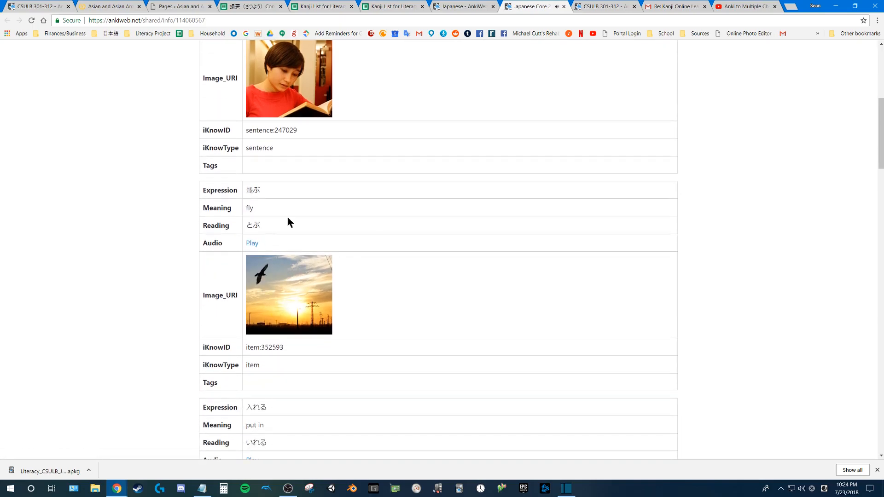
pyautogui.scroll(-4, 350, 276)
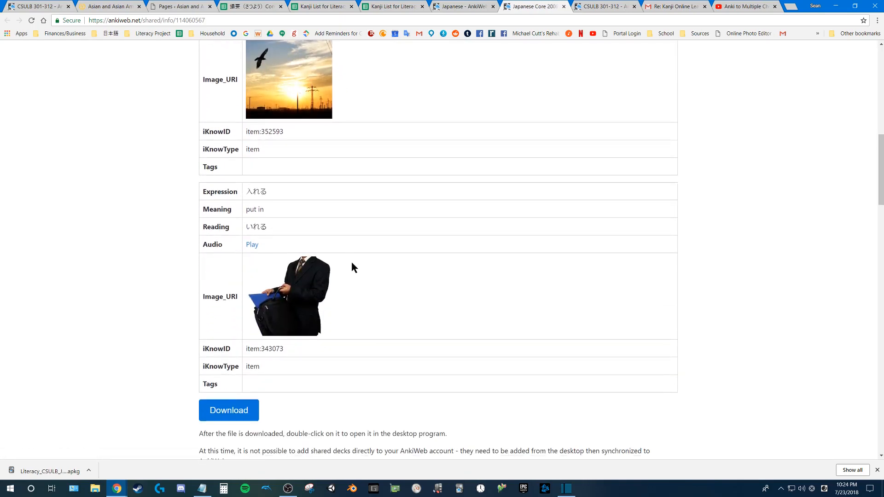
# Step: Review the Japanese Core 2000 deck's description, its sample notes with audio and images, and the download option
pyautogui.scroll(3, 341, 269)
pyautogui.scroll(7, 328, 274)
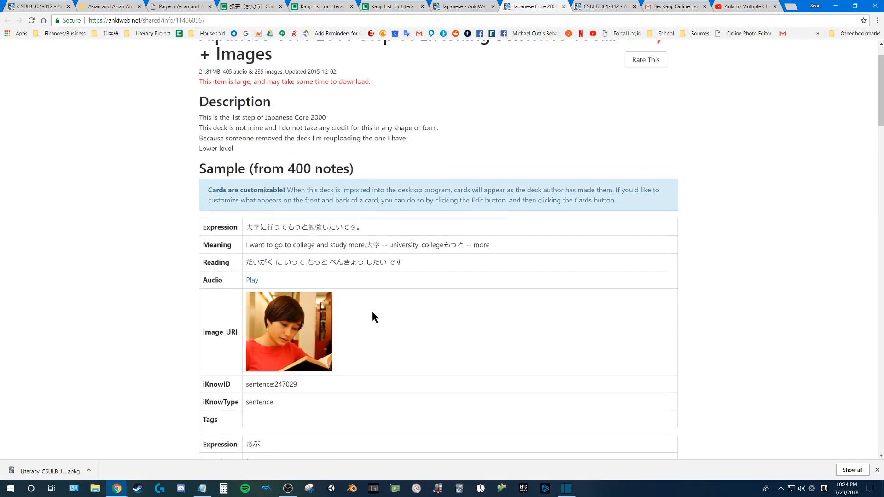
pyautogui.scroll(-2, 367, 276)
pyautogui.scroll(-7, 408, 226)
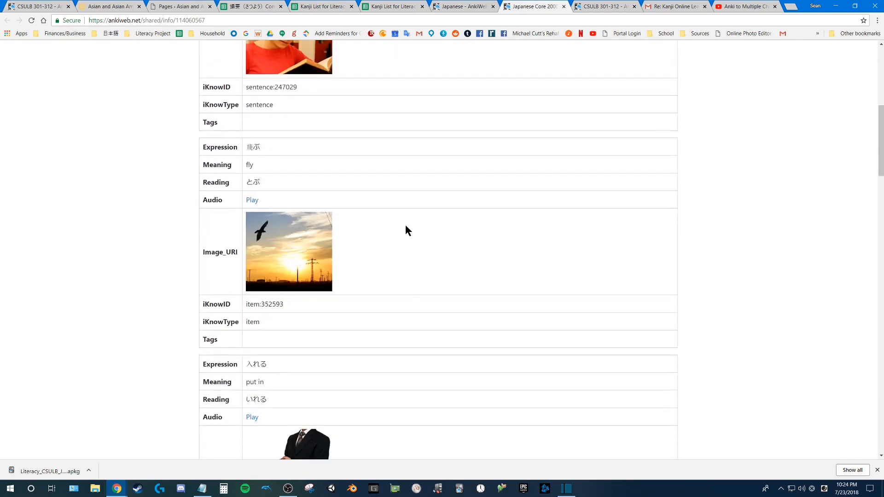
pyautogui.scroll(7, 379, 275)
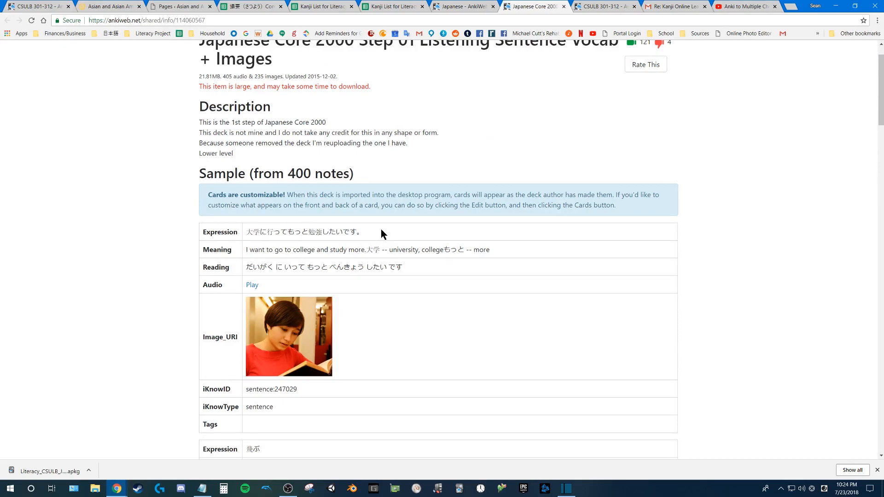
pyautogui.scroll(-10, 371, 317)
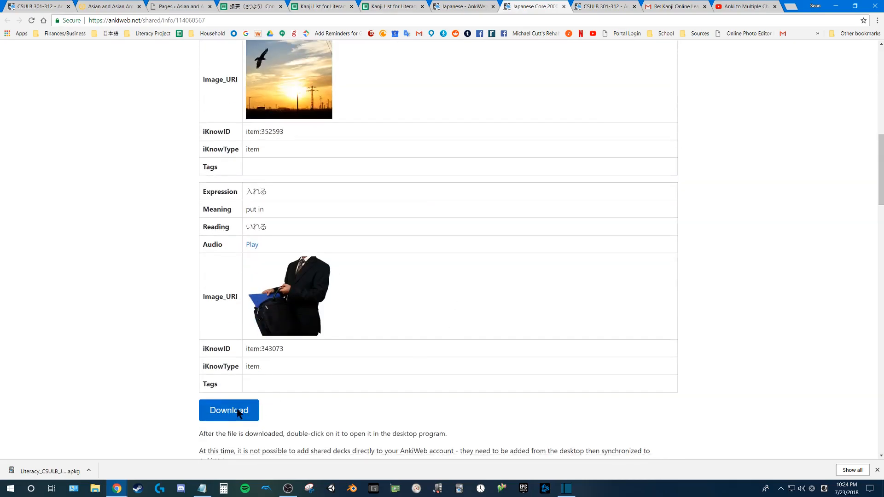
pyautogui.scroll(14, 367, 333)
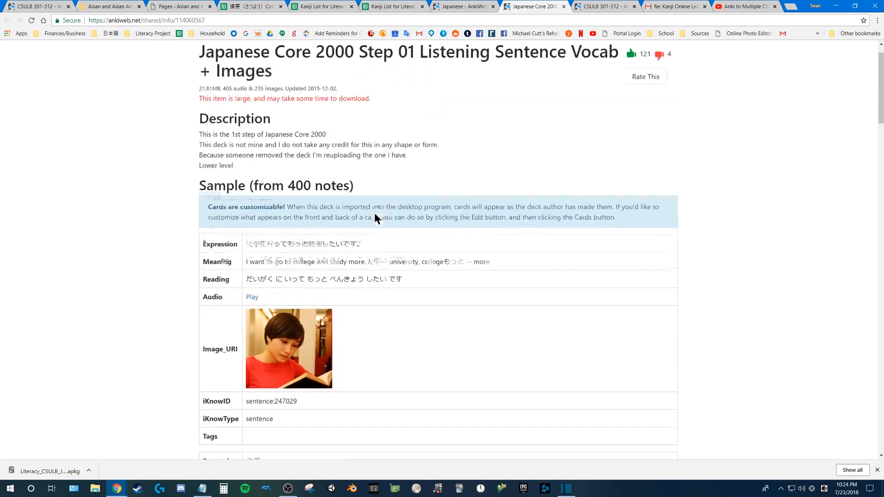
pyautogui.scroll(-4, 359, 189)
pyautogui.scroll(4, 395, 215)
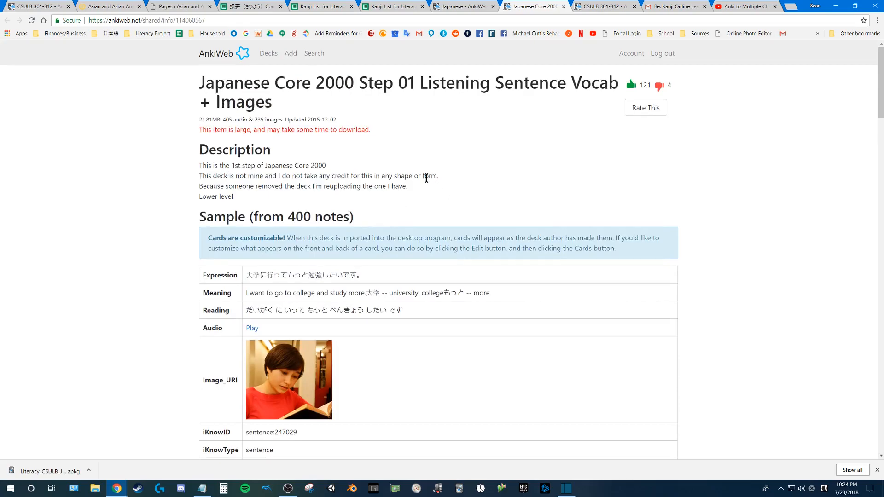
pyautogui.scroll(-15, 429, 175)
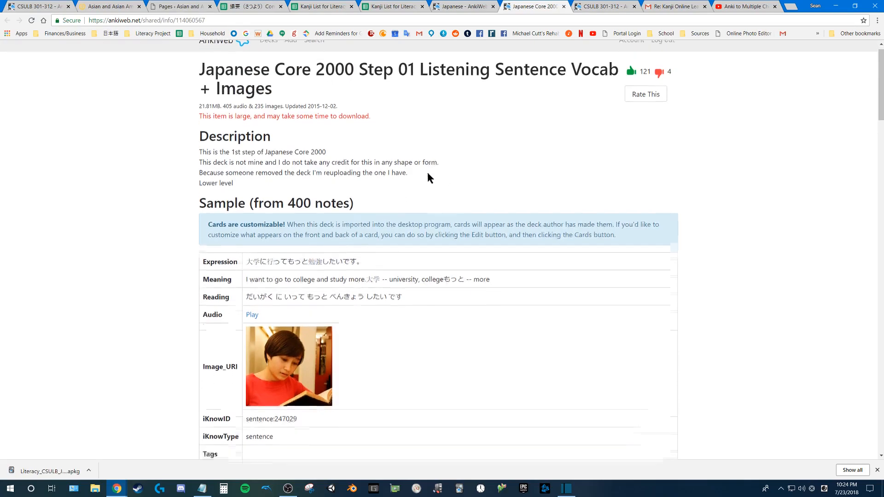
pyautogui.scroll(7, 354, 271)
pyautogui.scroll(9, 336, 221)
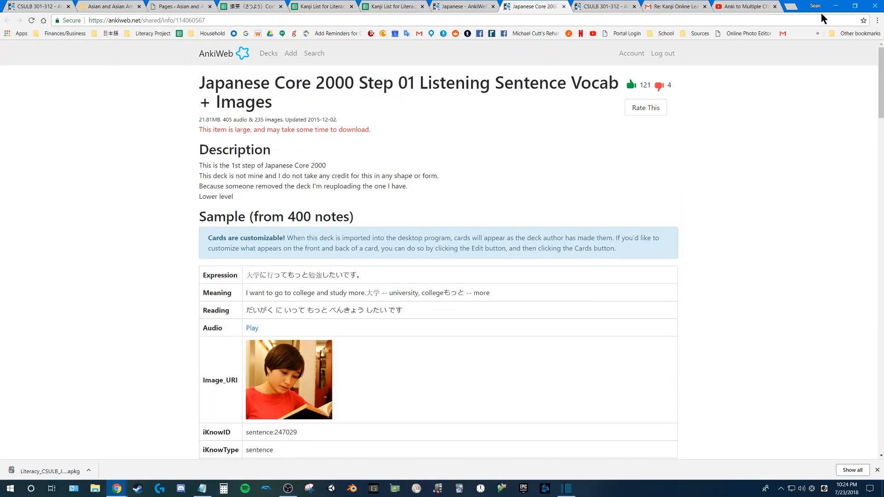
# Step: Switch to Notepad and view the closing message, highlighting its text and clearing the highlight
pyautogui.click(835, 6)
pyautogui.moveTo(318, 279); pyautogui.dragTo(14, 41)
pyautogui.click(208, 194)
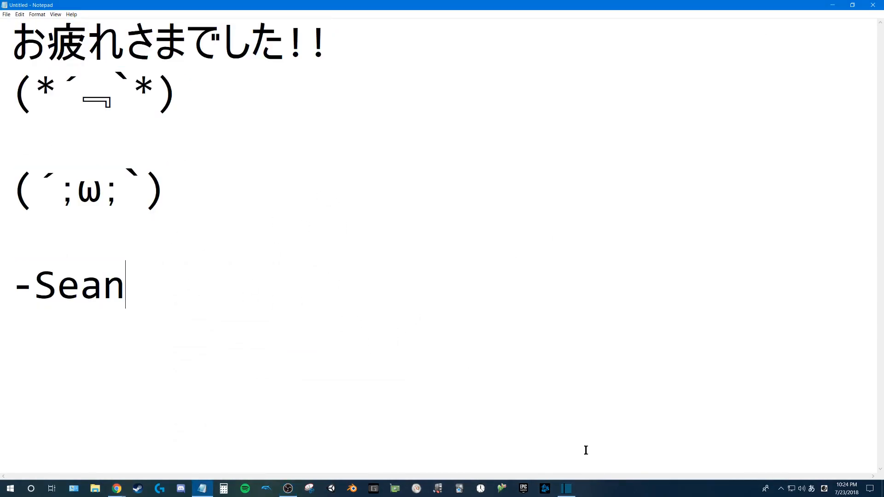